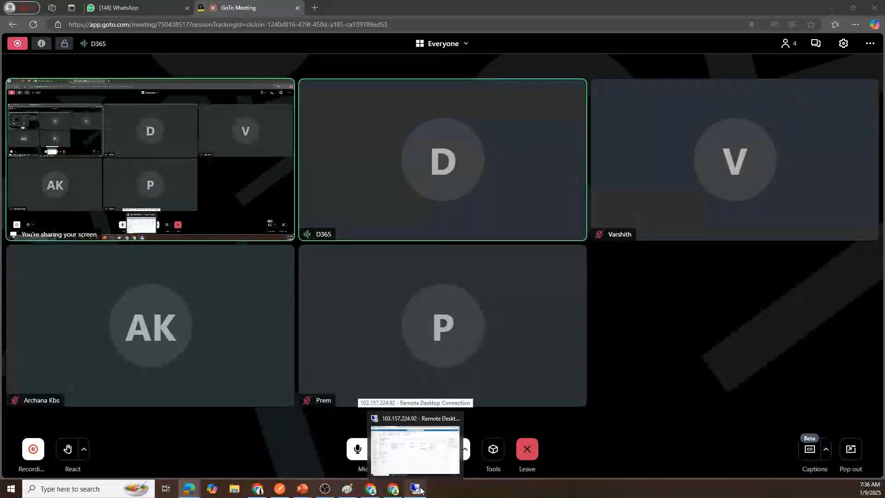
Step: Switch to the remote desktop and reload the Finance and Operations page to start a new session
{"action": "left_click", "coordinate": [420, 491]}
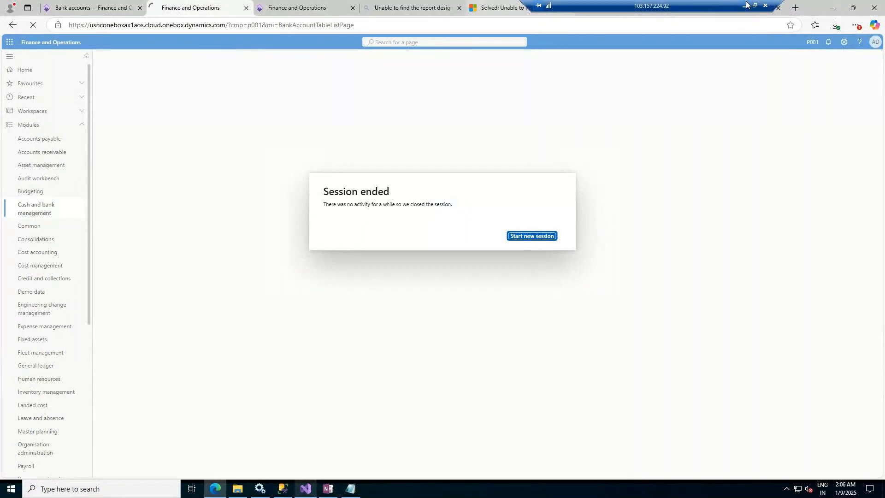
{"action": "key", "text": "ctrl+r"}
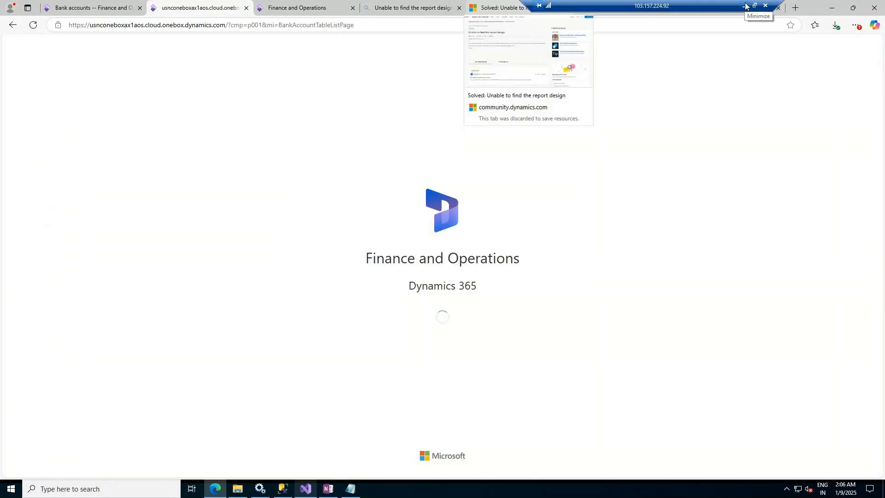
Step: Open the Functional Class presentation and go to slide 45, Sales Order
{"action": "left_click", "coordinate": [745, 6]}
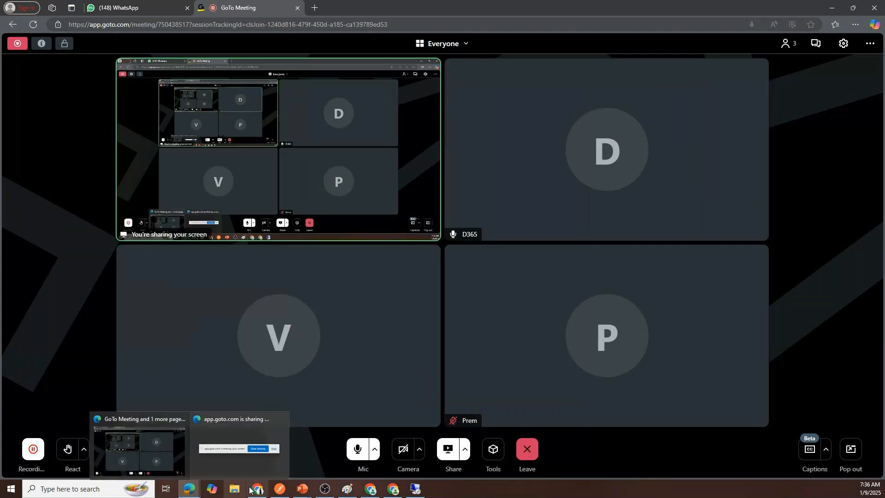
{"action": "mouse_move", "coordinate": [302, 490]}
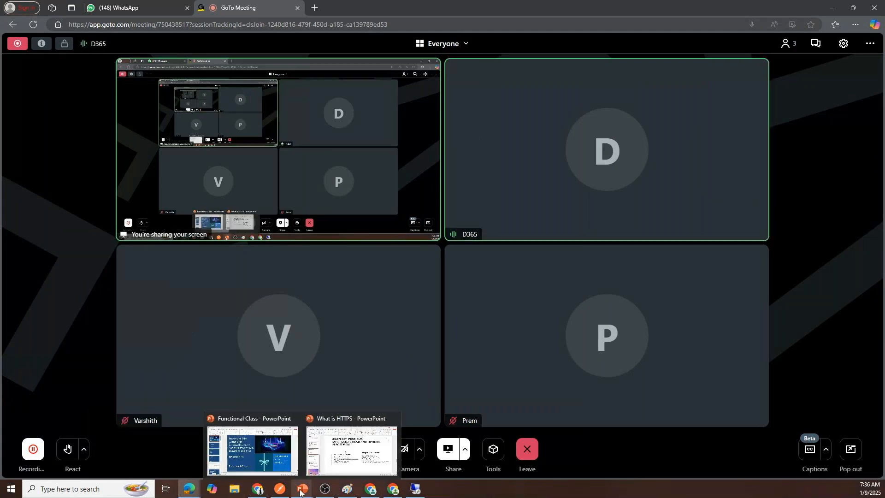
{"action": "left_click", "coordinate": [239, 447]}
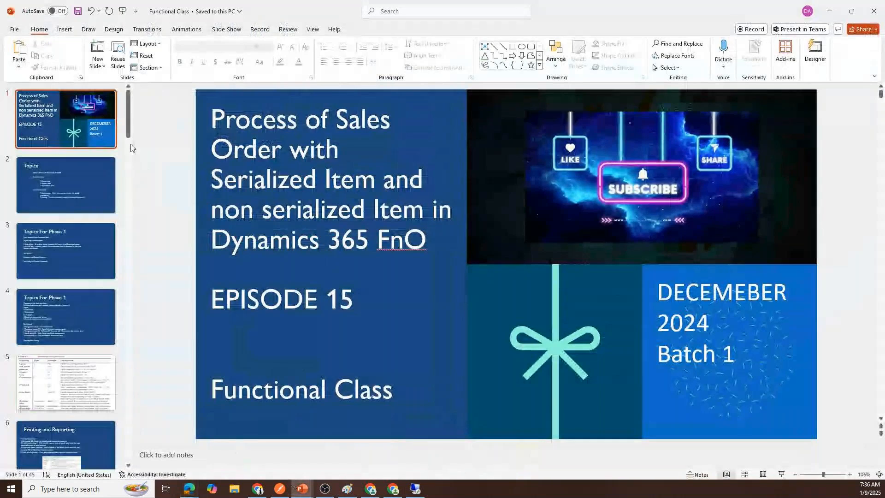
{"action": "scroll", "coordinate": [110, 376], "scroll_direction": "down", "scroll_amount": 10}
{"action": "scroll", "coordinate": [109, 375], "scroll_direction": "down", "scroll_amount": 13}
{"action": "left_click", "coordinate": [62, 417]}
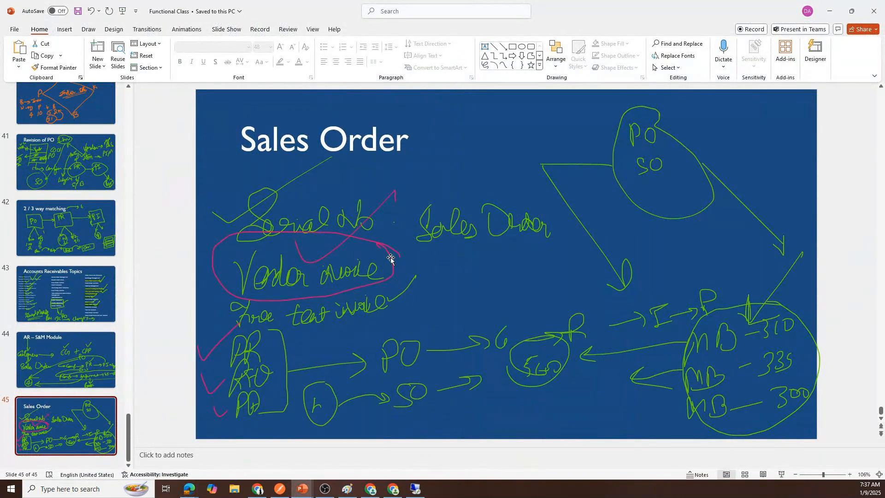
Step: Return to the remote desktop and change the company in the Bank accounts page address to c001
{"action": "left_click", "coordinate": [416, 489]}
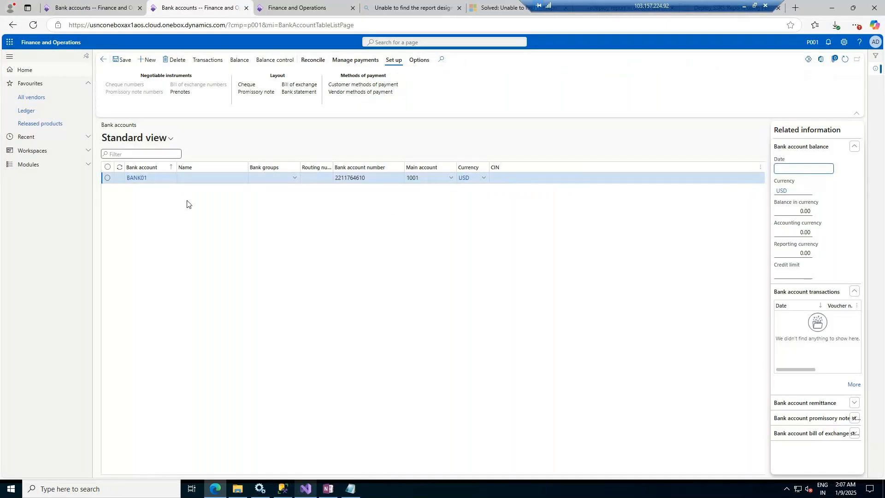
{"action": "left_click", "coordinate": [55, 165]}
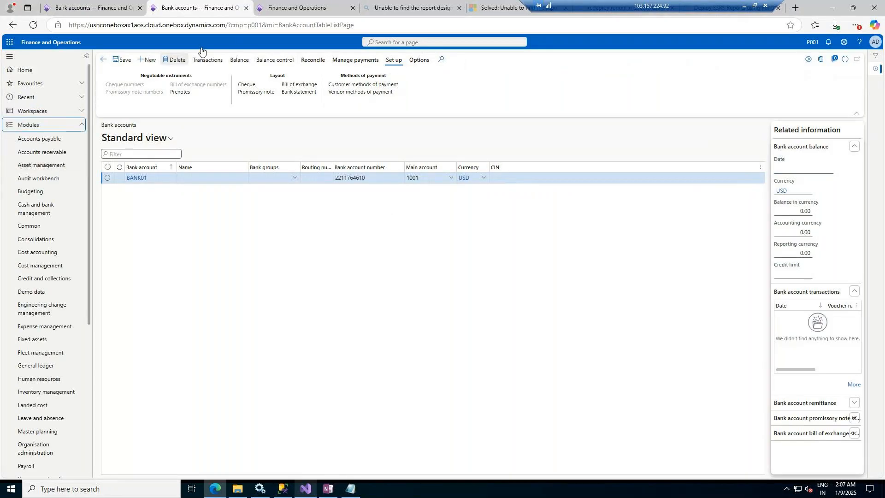
{"action": "left_click", "coordinate": [266, 24]}
{"action": "left_click", "coordinate": [251, 27]}
{"action": "key", "text": "BackSpace"}
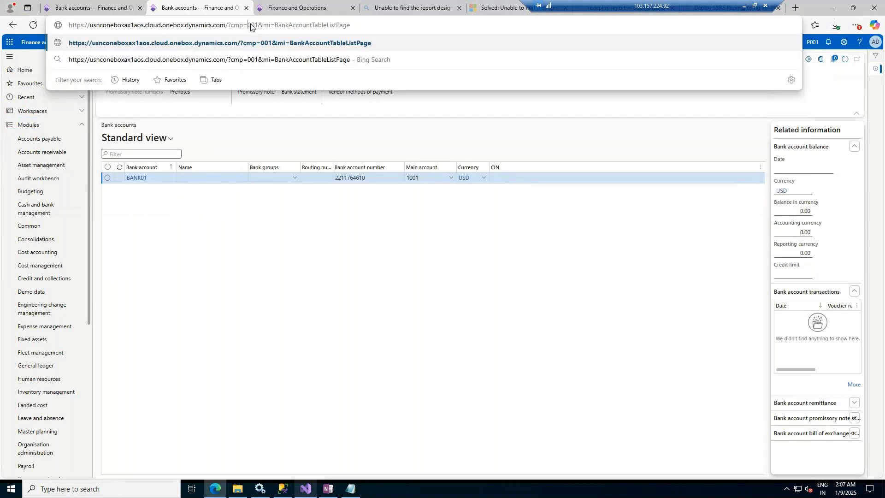
{"action": "type", "text": "c"}
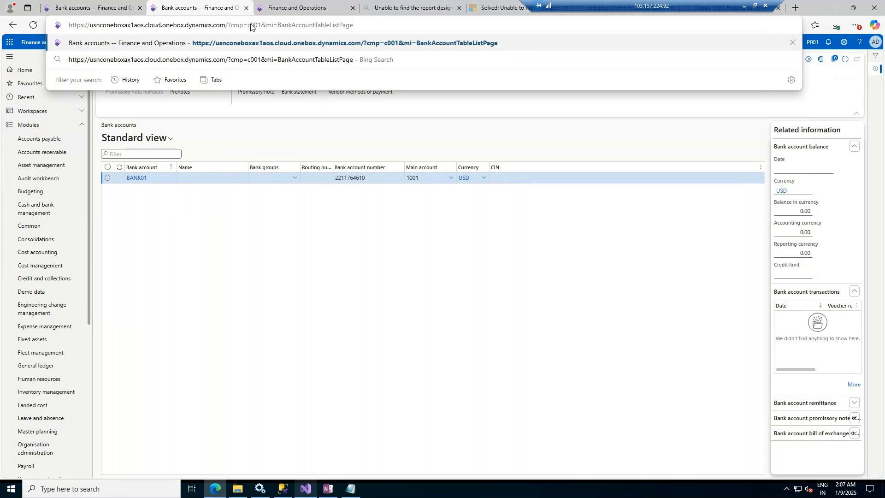
{"action": "key", "text": "Return"}
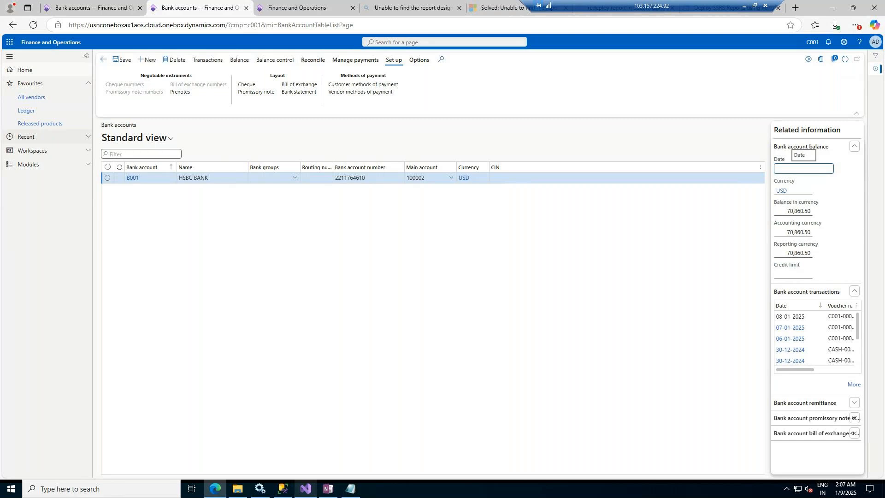
Step: Open Pending vendor invoices under Accounts payable invoices
{"action": "left_click", "coordinate": [39, 165]}
{"action": "left_click", "coordinate": [57, 140]}
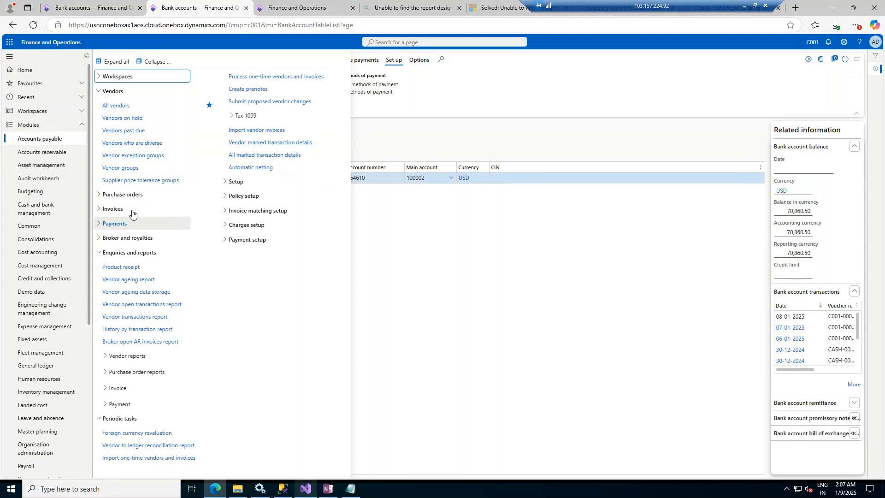
{"action": "left_click", "coordinate": [131, 209]}
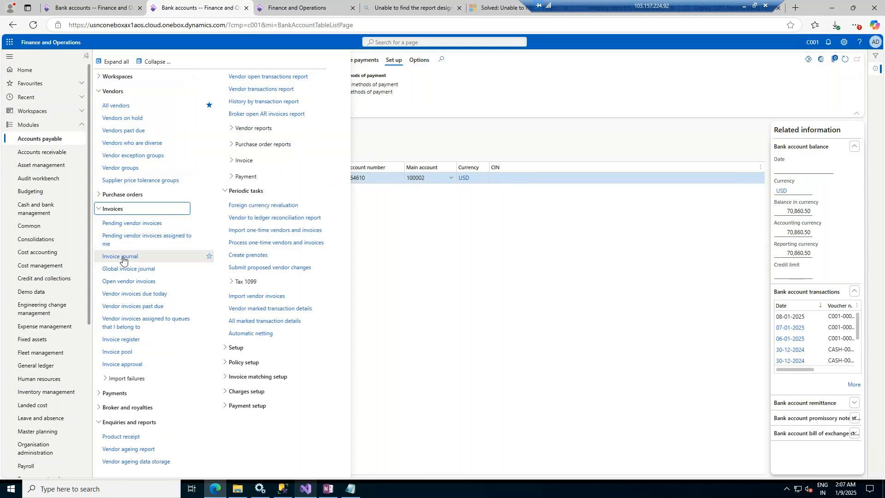
{"action": "left_click", "coordinate": [144, 223]}
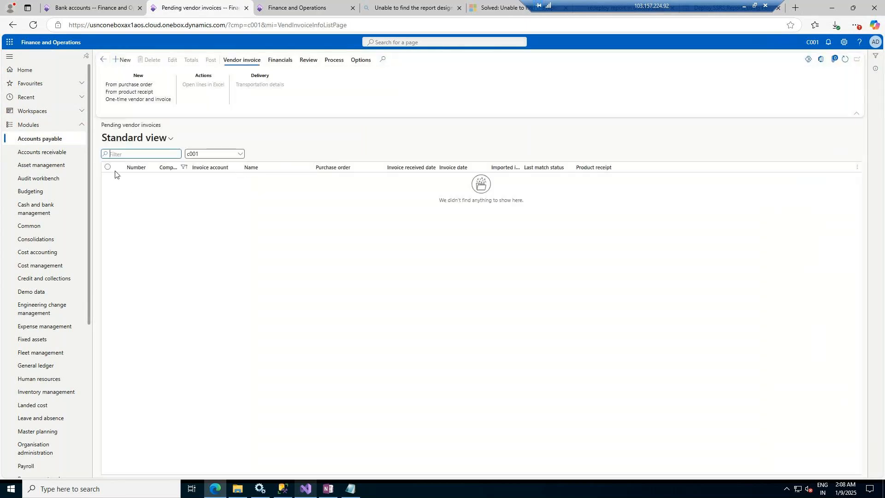
Step: Open the Invoice journal and view the lines of journal batch C001-GL-000013
{"action": "left_click", "coordinate": [44, 140]}
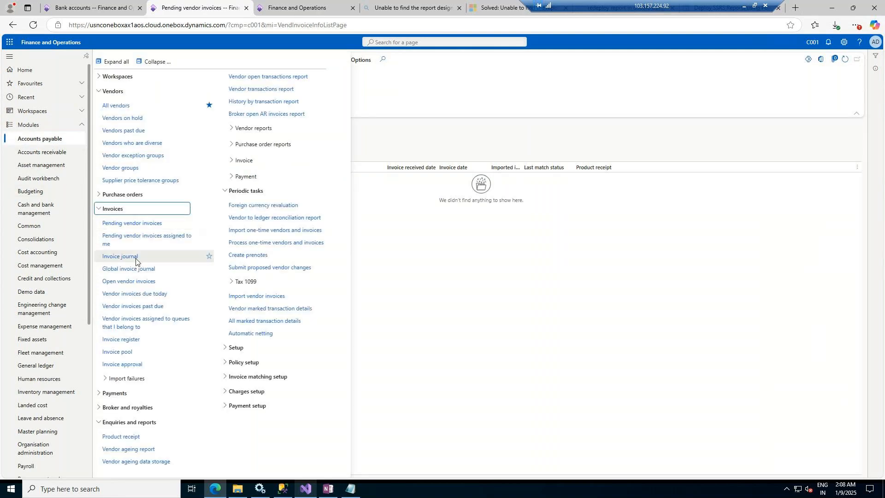
{"action": "left_click", "coordinate": [136, 261]}
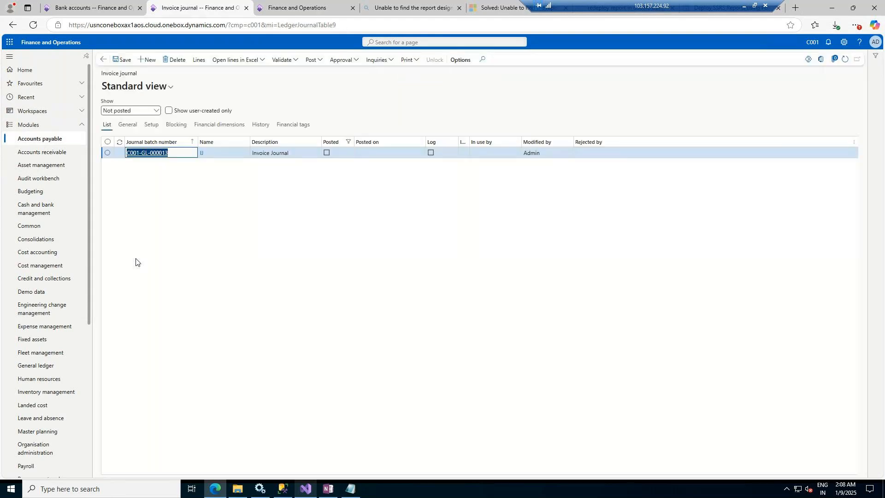
{"action": "left_click", "coordinate": [199, 60]}
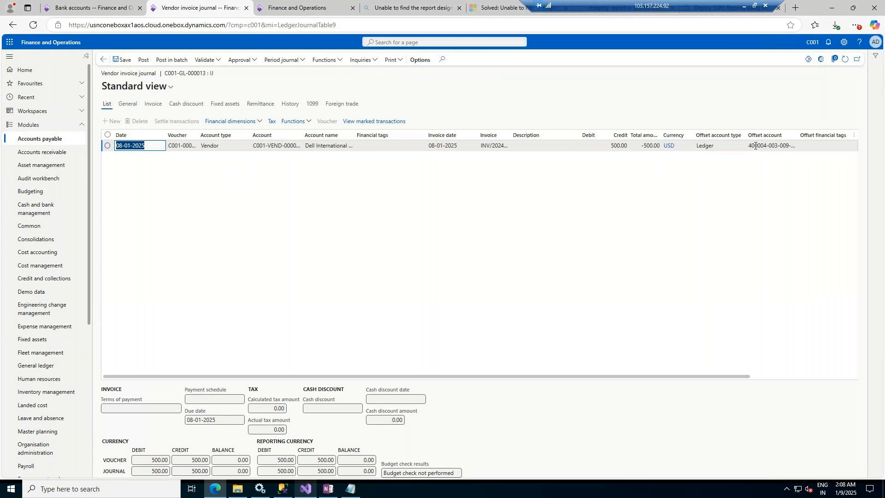
Step: Print the vendor invoice journal as a Journal report
{"action": "mouse_move", "coordinate": [756, 146]}
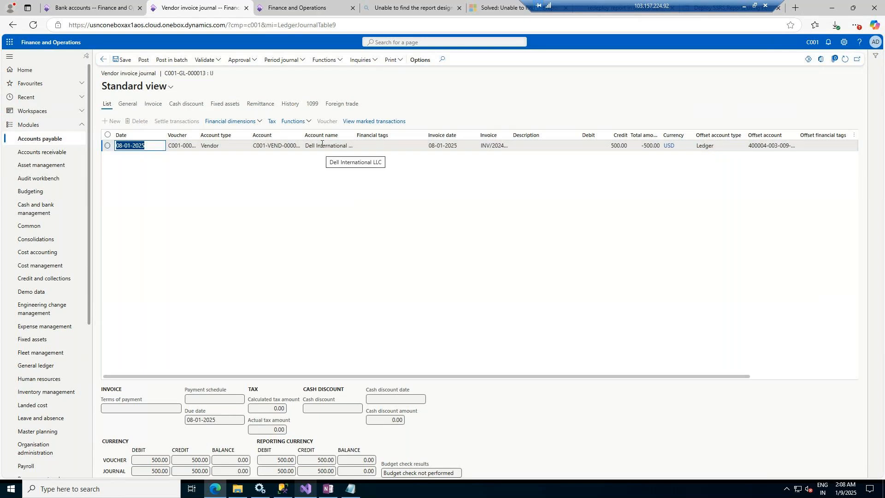
{"action": "left_click", "coordinate": [401, 60]}
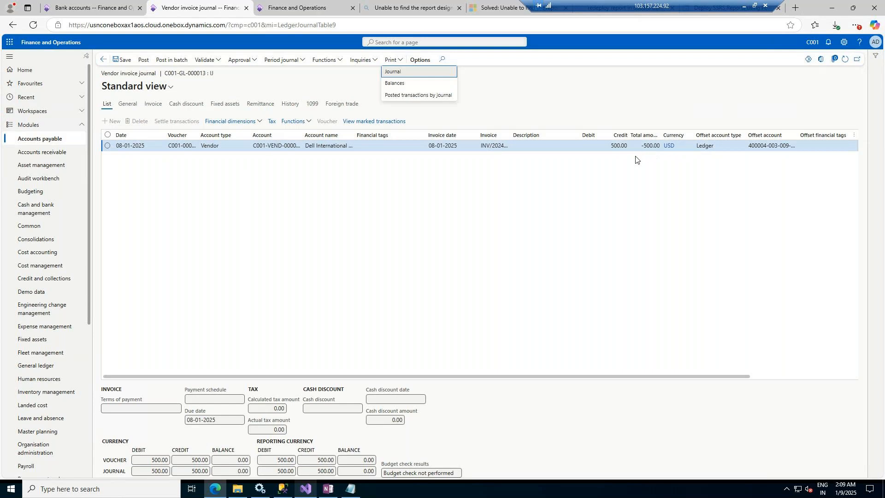
{"action": "left_click", "coordinate": [395, 73]}
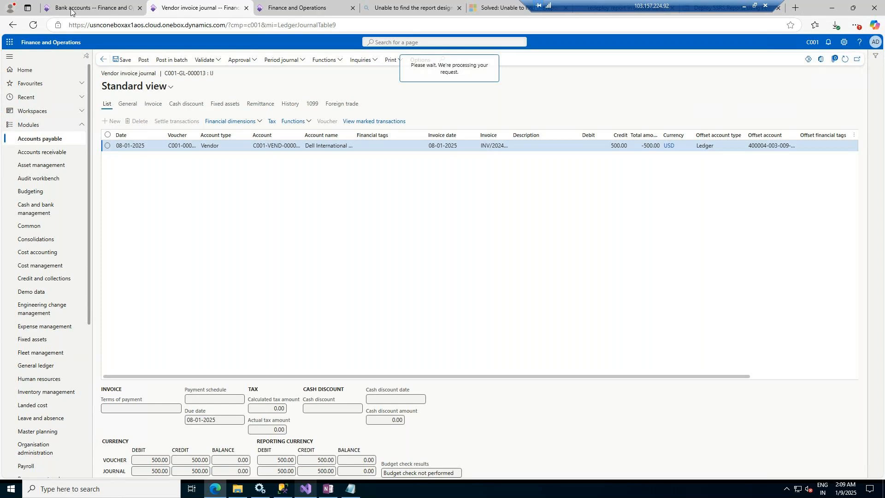
Step: In the other Bank accounts tab, change the company in the page address from usmf to c001
{"action": "left_click", "coordinate": [85, 2]}
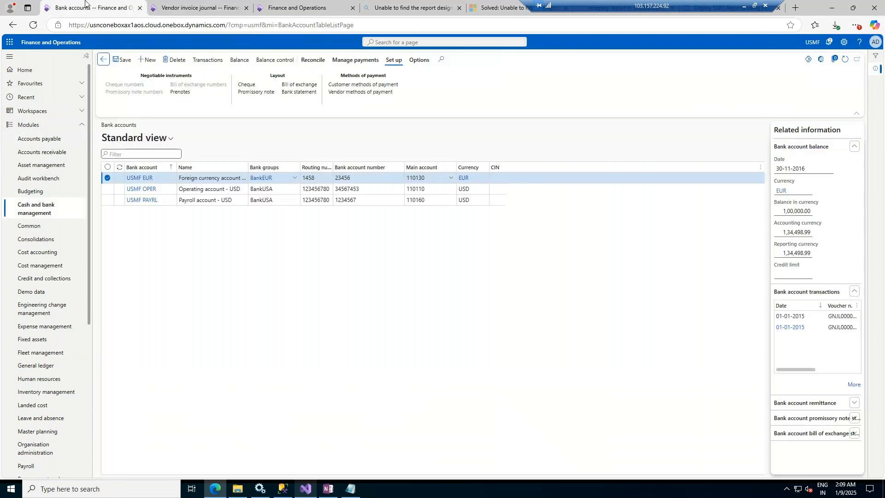
{"action": "left_click", "coordinate": [263, 24]}
{"action": "left_click", "coordinate": [264, 23]}
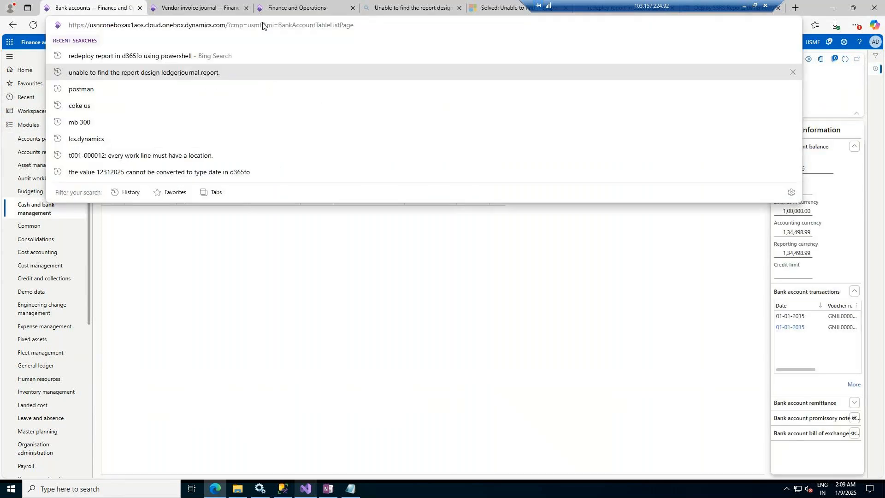
{"action": "key", "text": "BackSpace"}
{"action": "key", "text": "BackSpace"}
{"action": "key", "text": "BackSpace"}
{"action": "key", "text": "BackSpace"}
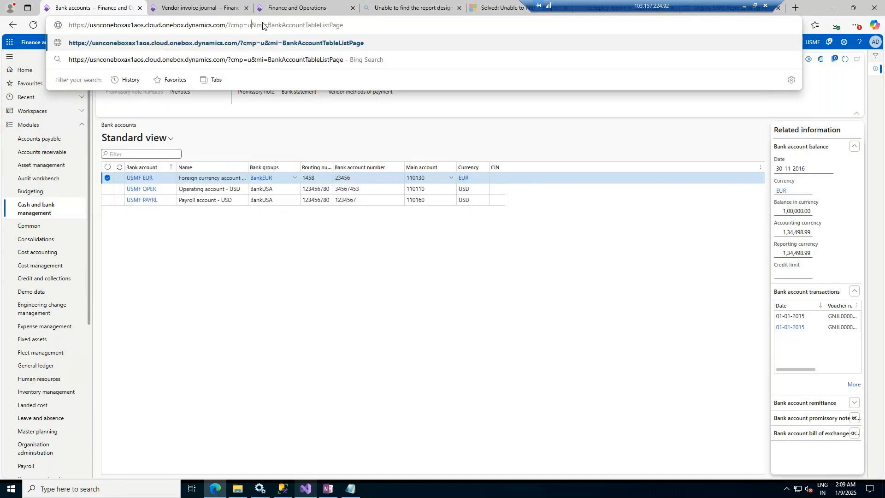
{"action": "type", "text": "c0"}
{"action": "type", "text": "01"}
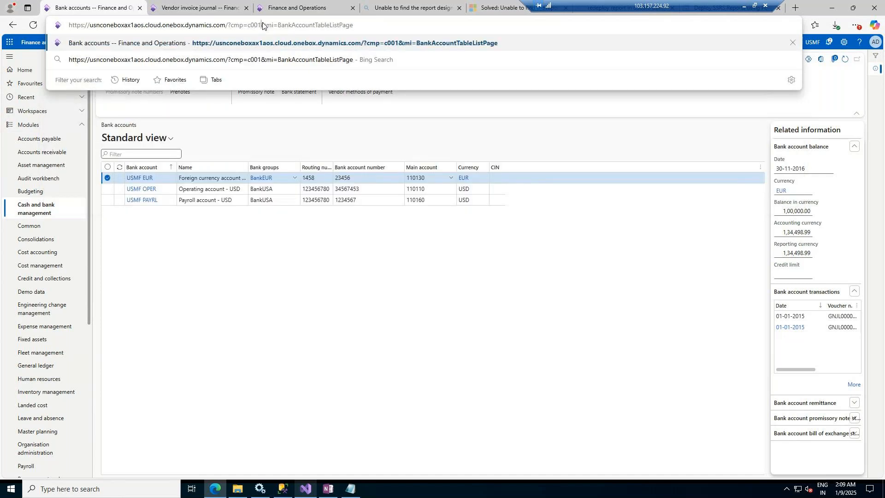
{"action": "key", "text": "Return"}
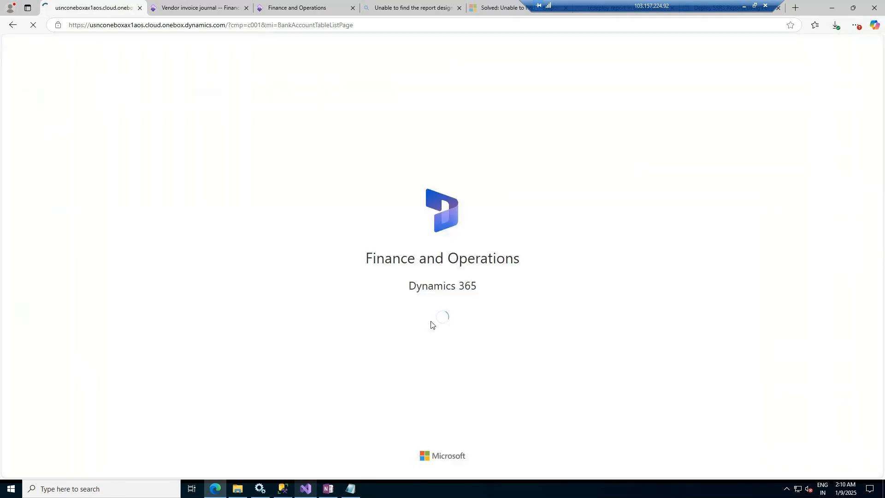
Step: Switch between the vendor invoice journal and bank accounts tabs to check the print request
{"action": "left_click", "coordinate": [203, 7]}
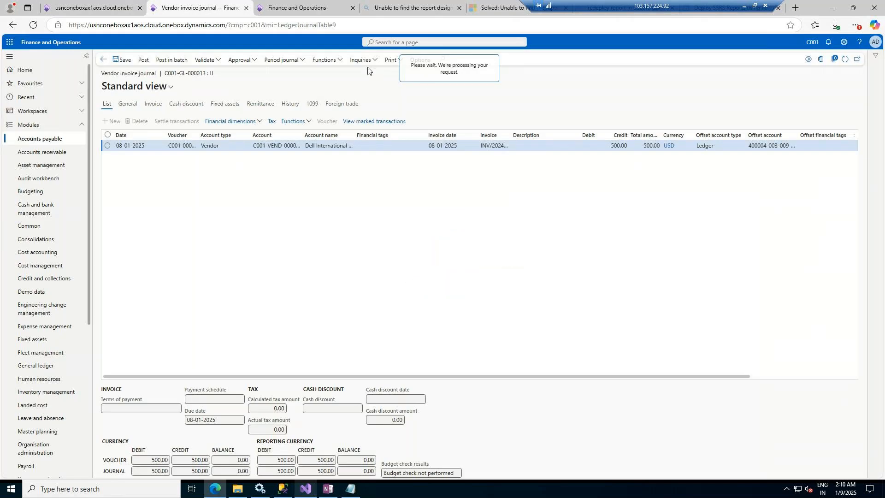
{"action": "left_click", "coordinate": [117, 8]}
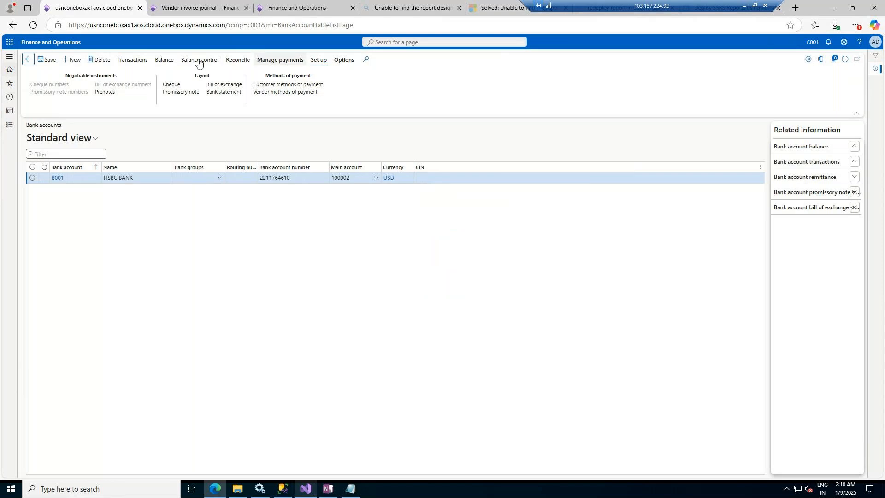
{"action": "left_click", "coordinate": [12, 129]}
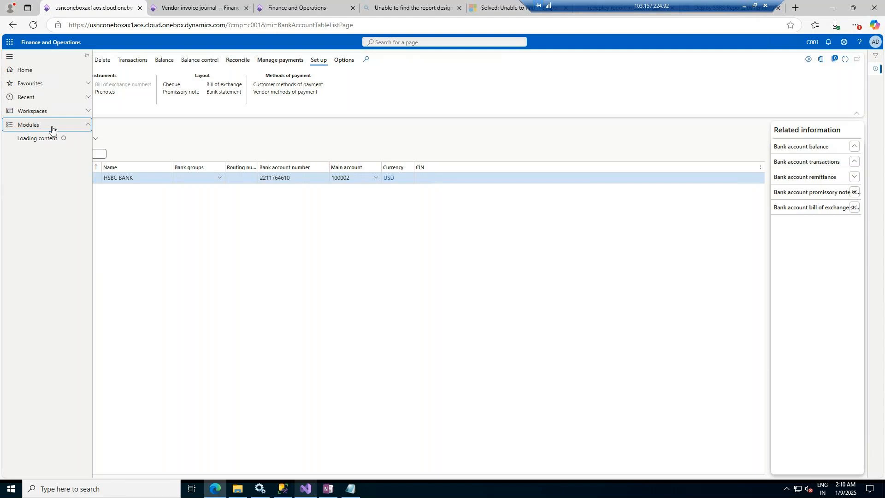
{"action": "left_click", "coordinate": [178, 4]}
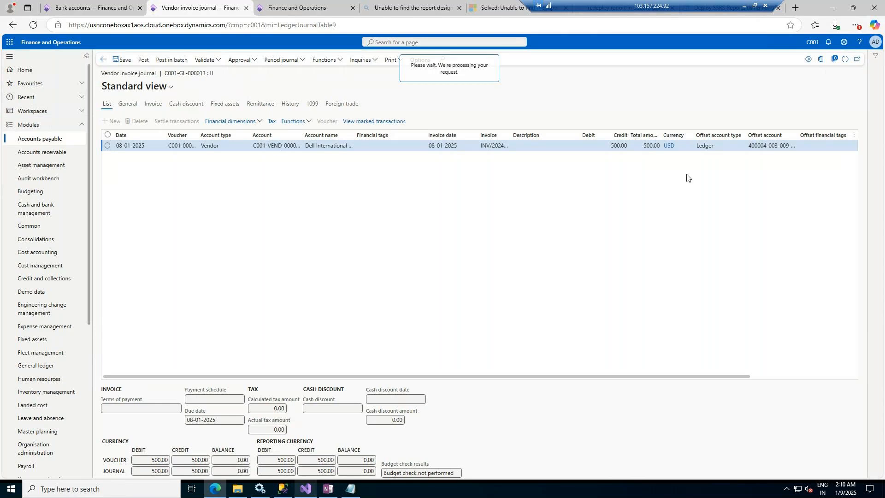
{"action": "left_click", "coordinate": [78, 5]}
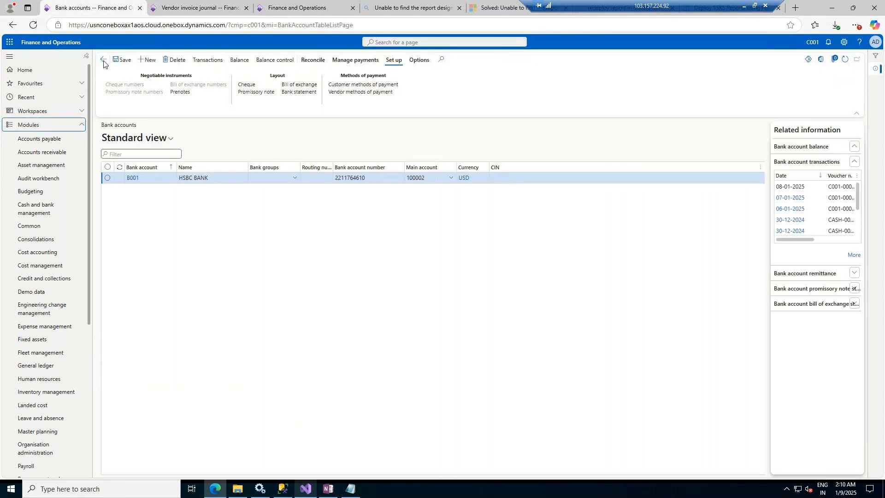
Step: Open All vendors, select Dell International LLC and view its balance
{"action": "left_click", "coordinate": [52, 140]}
{"action": "left_click", "coordinate": [134, 106]}
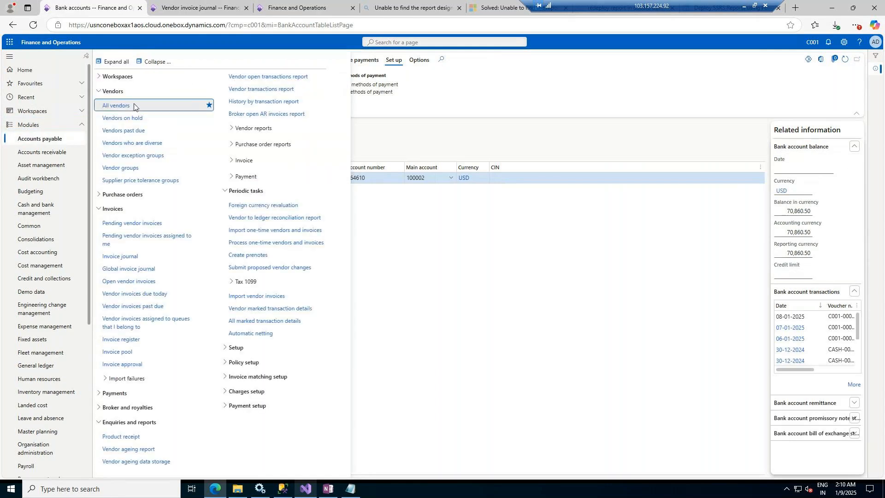
{"action": "left_click", "coordinate": [206, 4]}
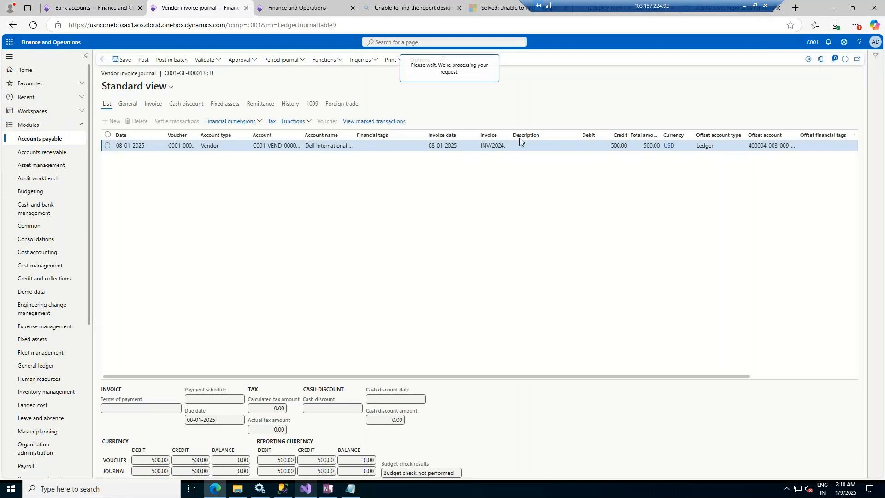
{"action": "left_click", "coordinate": [97, 12]}
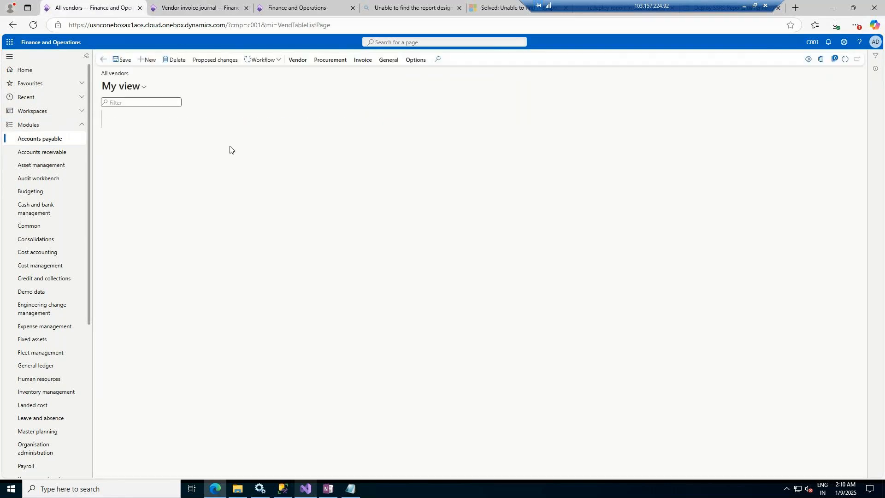
{"action": "left_click", "coordinate": [108, 180]}
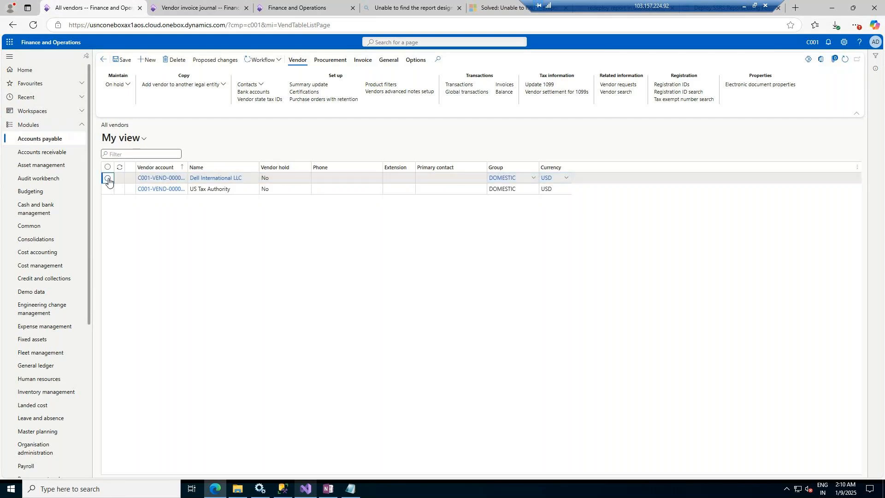
{"action": "left_click", "coordinate": [504, 93]}
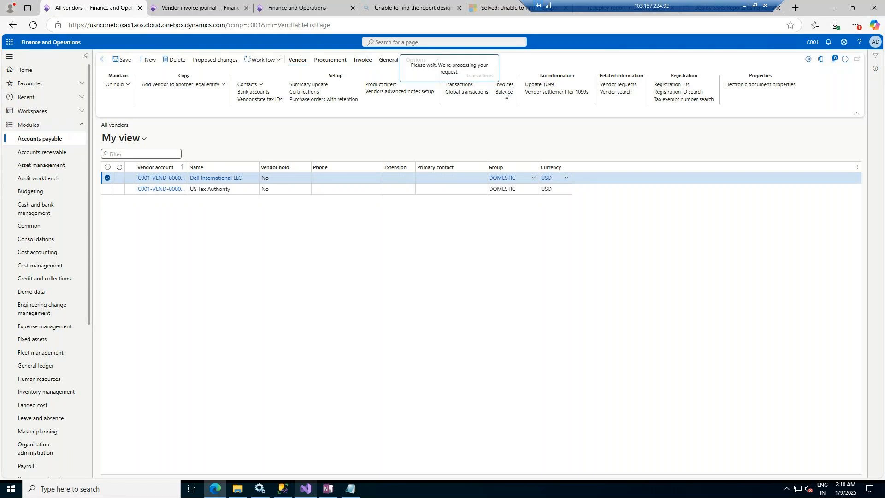
Step: Open the transactions of vendor Dell International LLC
{"action": "left_click", "coordinate": [104, 61]}
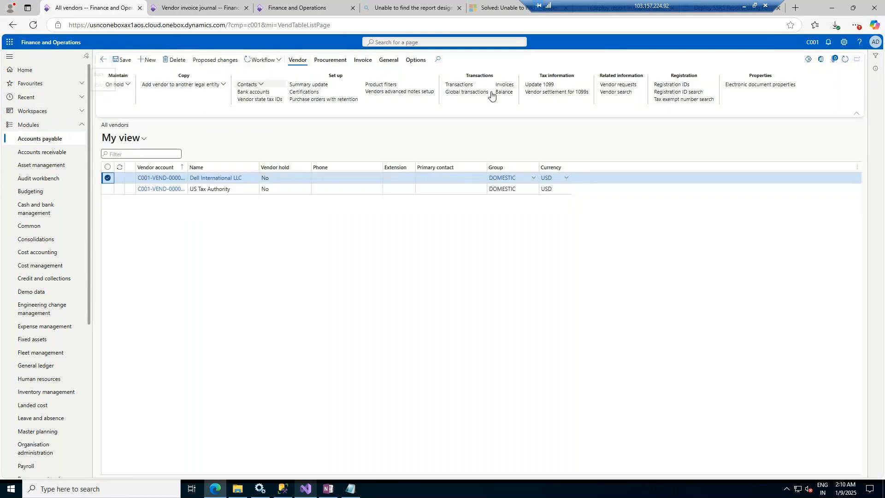
{"action": "left_click", "coordinate": [470, 87]}
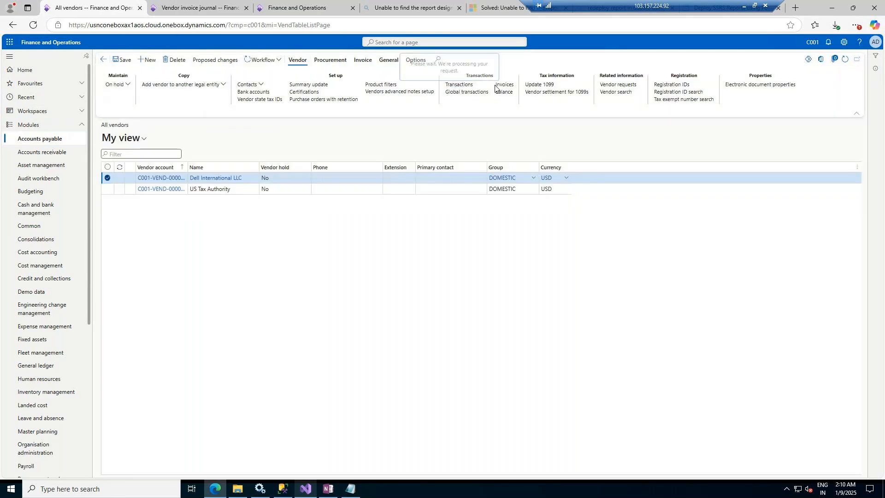
{"action": "left_click", "coordinate": [173, 5]}
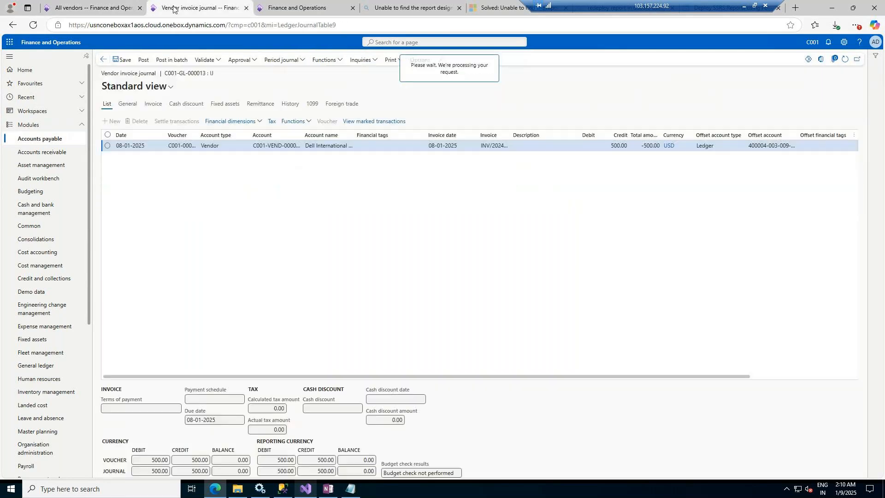
{"action": "left_click", "coordinate": [89, 4]}
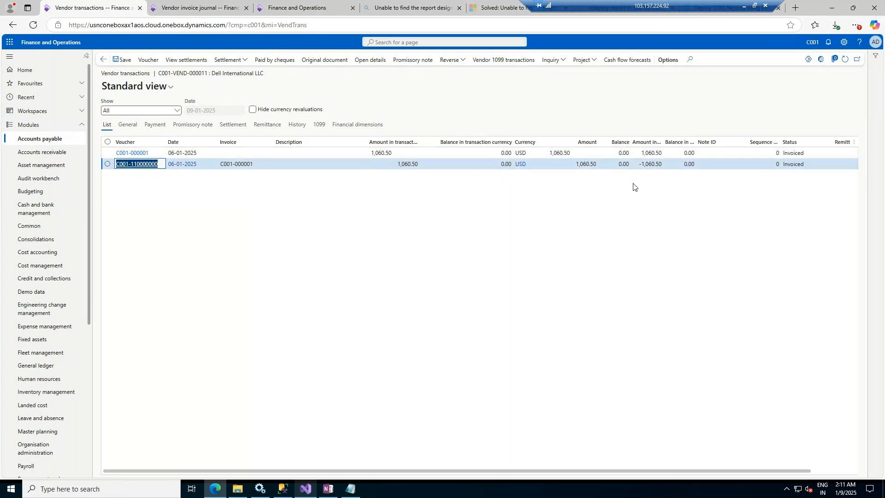
Step: Print the vendor invoice journal to Screen with specifications off and totals on
{"action": "left_click", "coordinate": [194, 3]}
{"action": "left_click", "coordinate": [771, 103]}
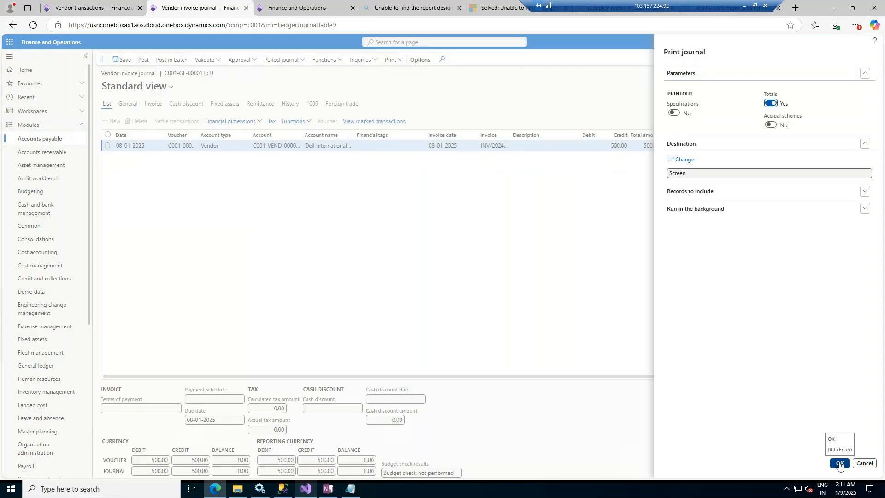
{"action": "left_click", "coordinate": [841, 467]}
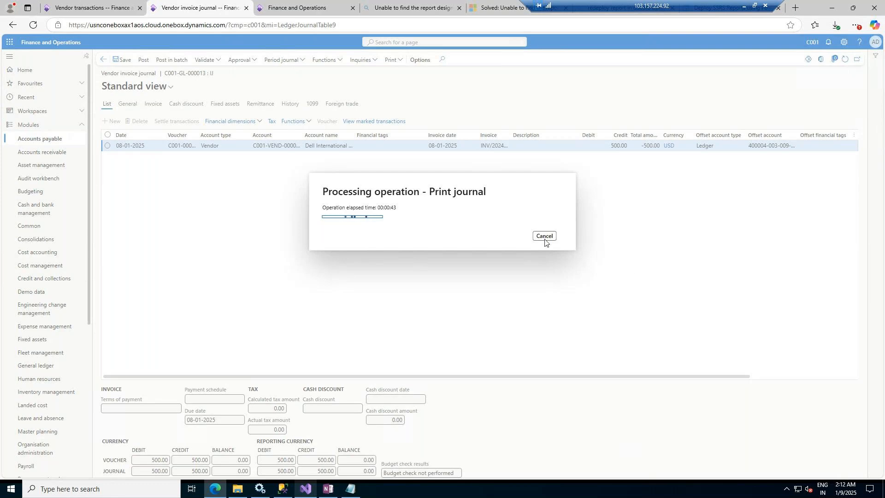
Step: Switch between the vendor transactions and vendor invoice journal tabs to check the print progress
{"action": "left_click", "coordinate": [102, 2]}
{"action": "left_click", "coordinate": [188, 2]}
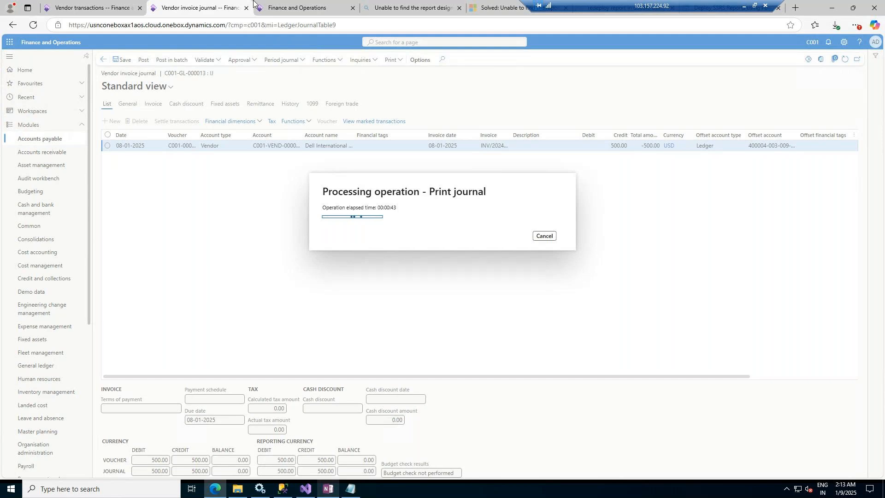
{"action": "left_click", "coordinate": [103, 9]}
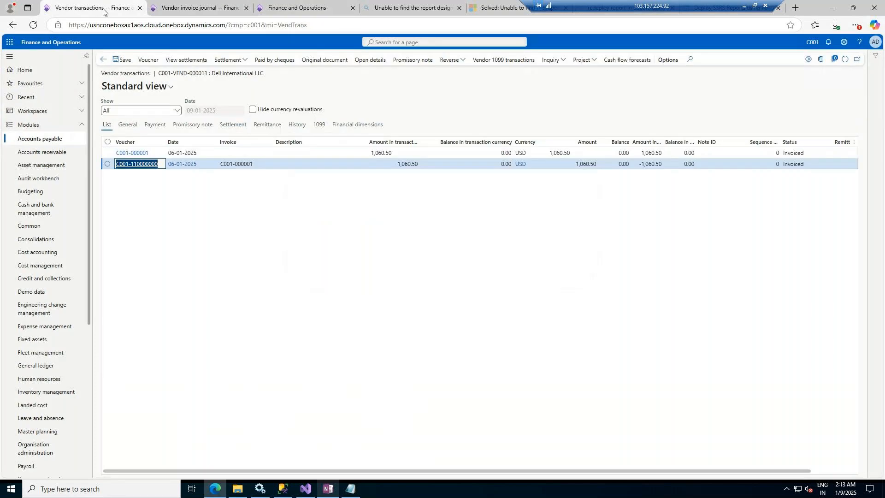
{"action": "left_click", "coordinate": [198, 8]}
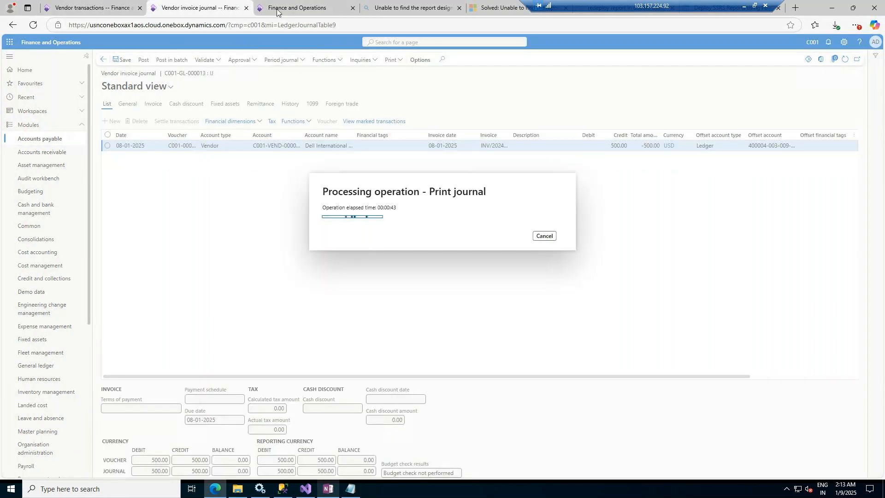
Step: Duplicate the vendor invoice journal browser tab
{"action": "right_click", "coordinate": [218, 8]}
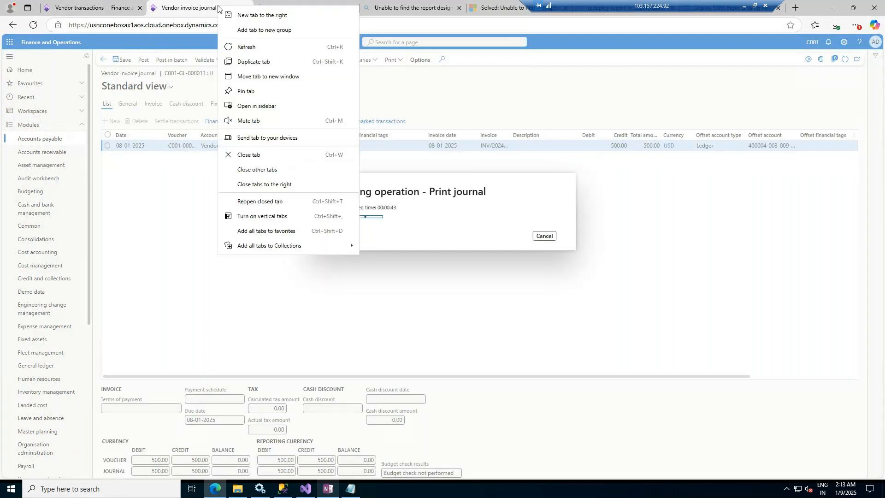
{"action": "left_click", "coordinate": [254, 62]}
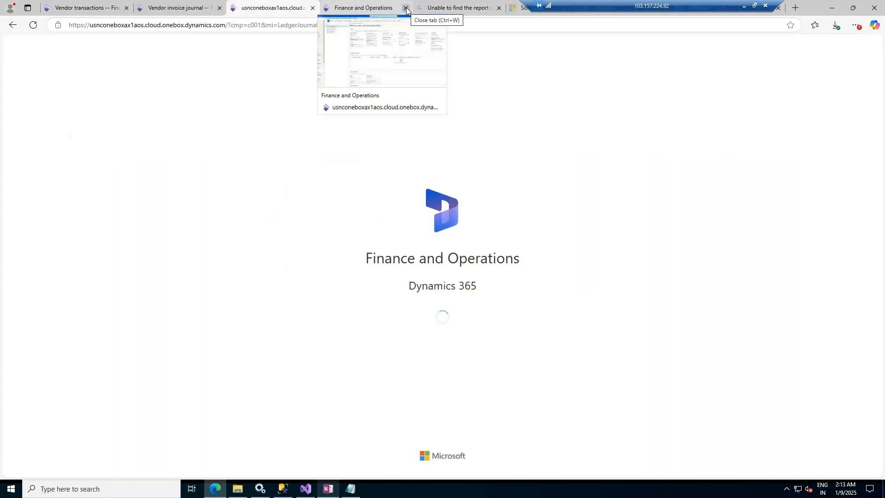
Step: Close the four browser tabs to the right of the duplicated tab
{"action": "left_click", "coordinate": [406, 8]}
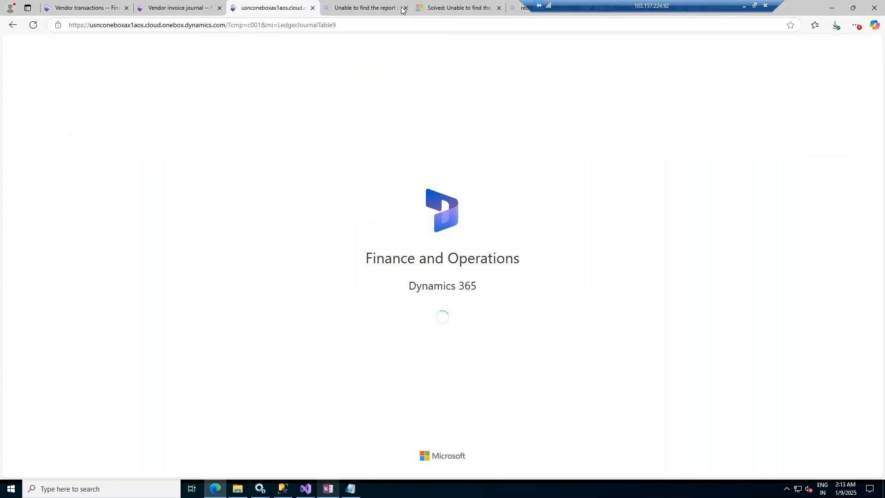
{"action": "left_click", "coordinate": [406, 8]}
{"action": "left_click", "coordinate": [407, 9]}
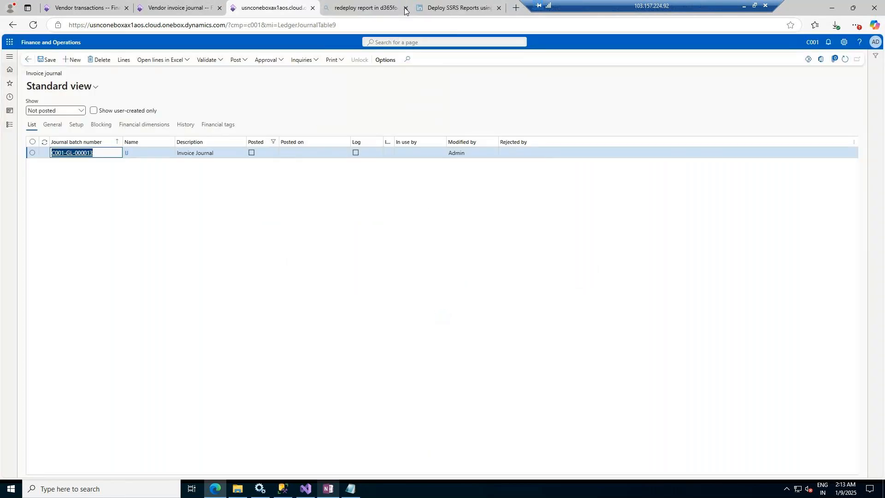
{"action": "left_click", "coordinate": [406, 8]}
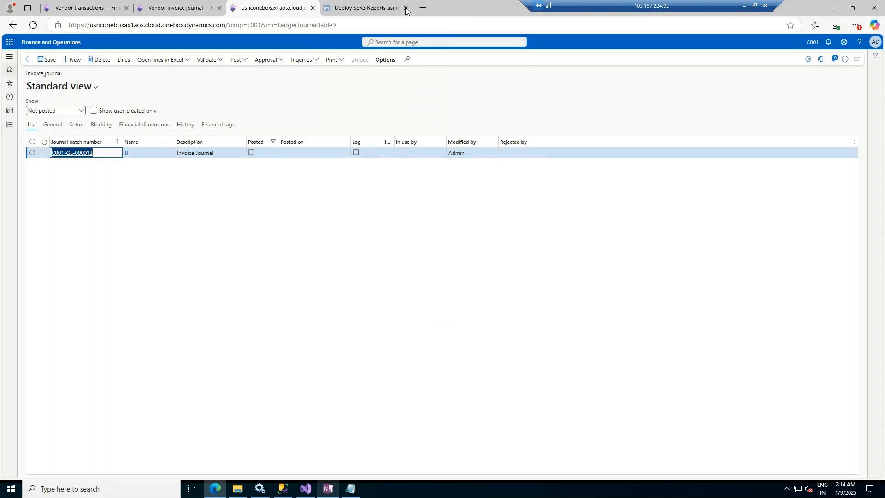
Step: Copy the Deploy SSRS Reports article's address and paste it into the GoTo Meeting chat
{"action": "left_click", "coordinate": [348, 3]}
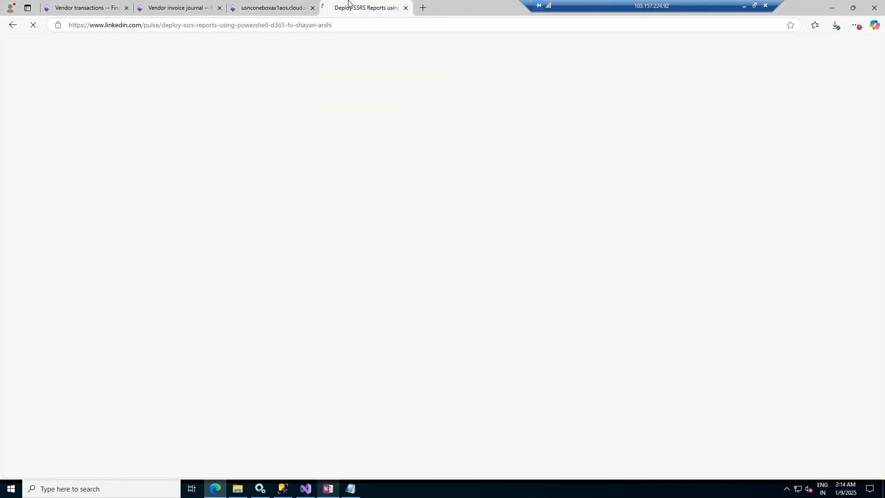
{"action": "left_click", "coordinate": [345, 28]}
{"action": "key", "text": "ctrl+c"}
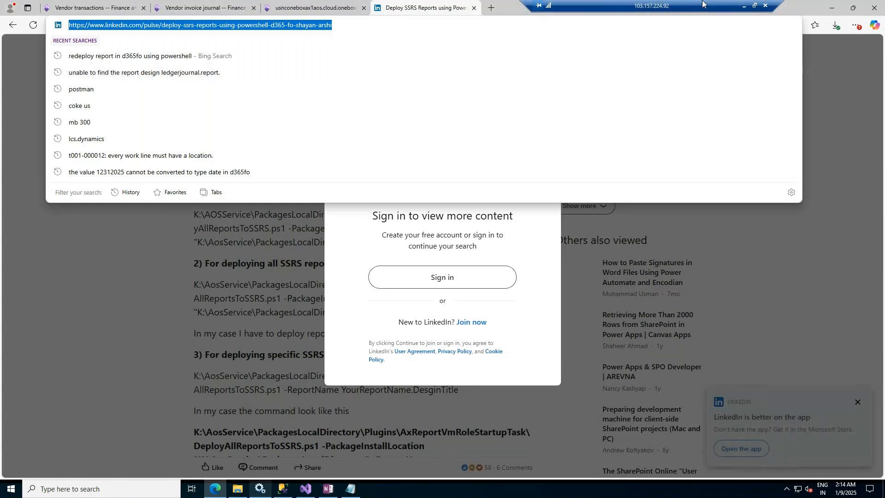
{"action": "left_click", "coordinate": [744, 5]}
{"action": "left_click", "coordinate": [257, 488]}
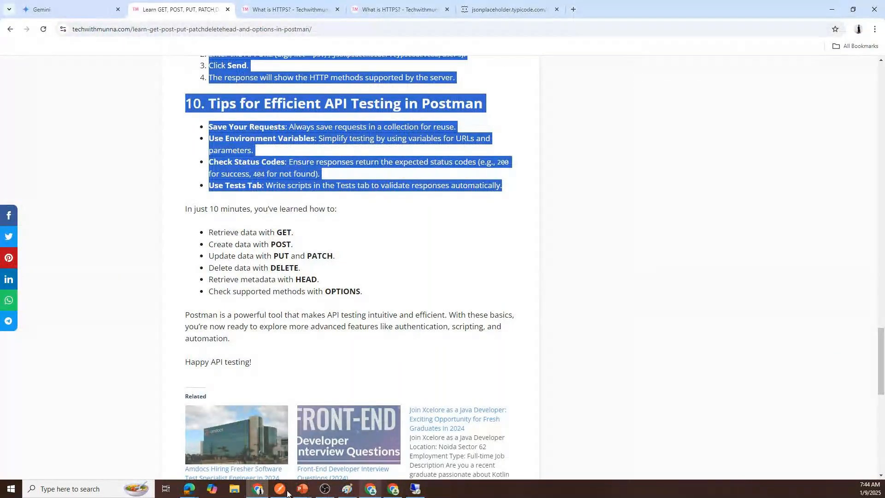
{"action": "left_click", "coordinate": [189, 489]}
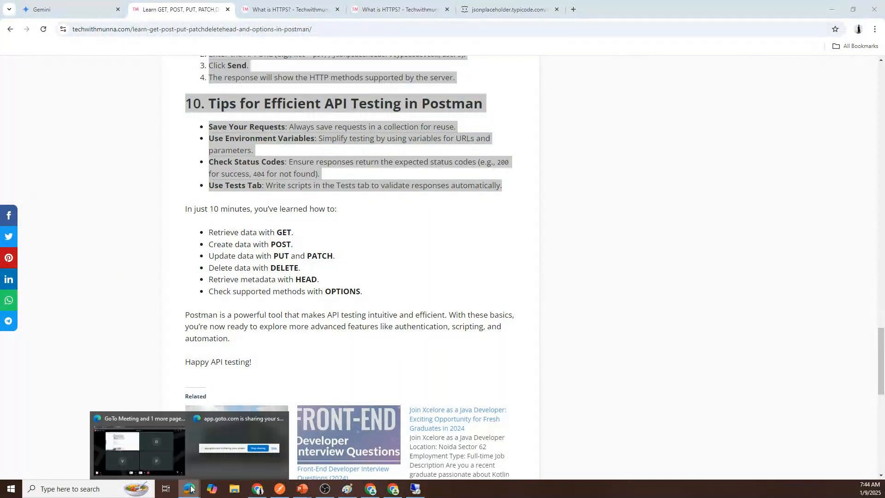
{"action": "left_click", "coordinate": [107, 449]}
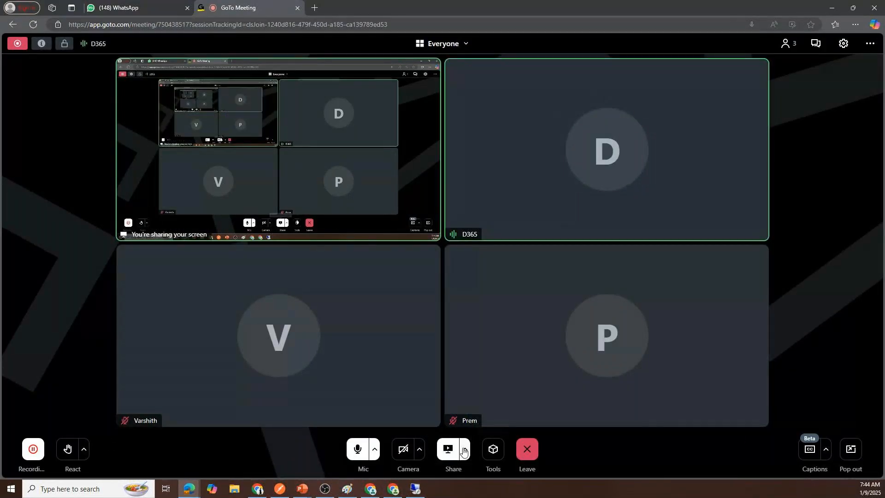
{"action": "left_click", "coordinate": [824, 45]}
{"action": "left_click", "coordinate": [758, 446]}
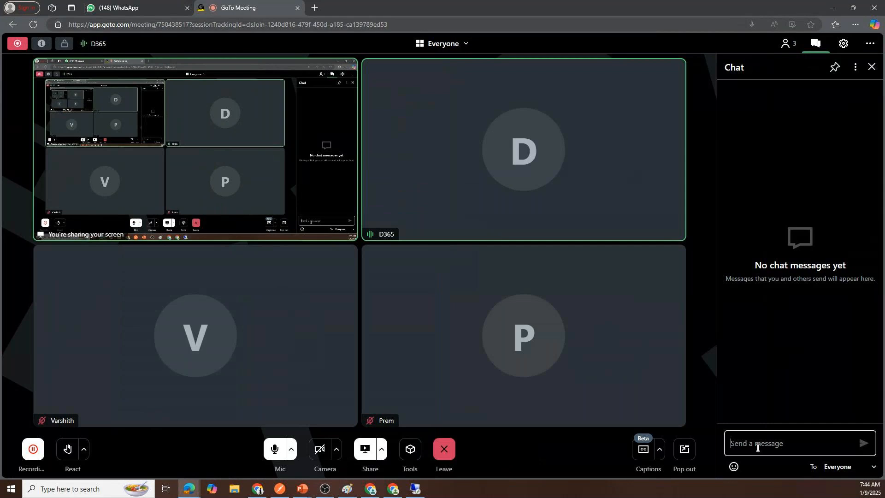
{"action": "key", "text": "ctrl+v"}
{"action": "key", "text": "Return"}
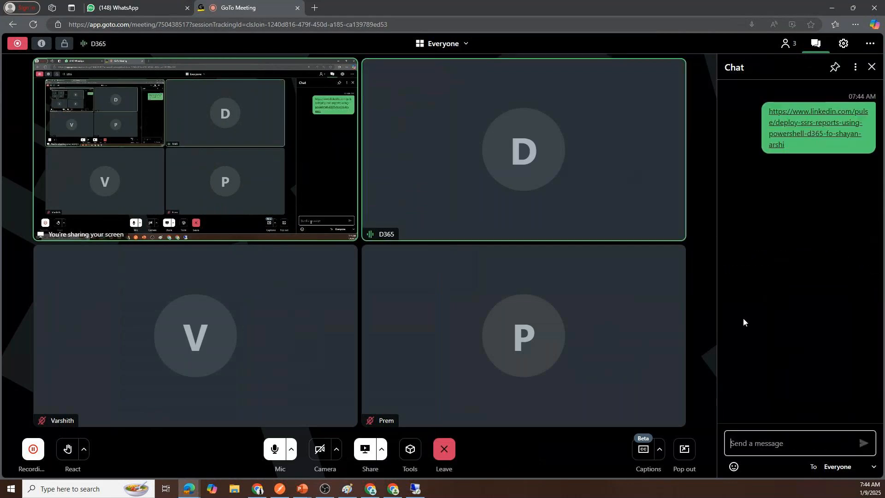
Step: Return to the remote session and switch between the invoice journal tabs to check the print
{"action": "left_click", "coordinate": [415, 490]}
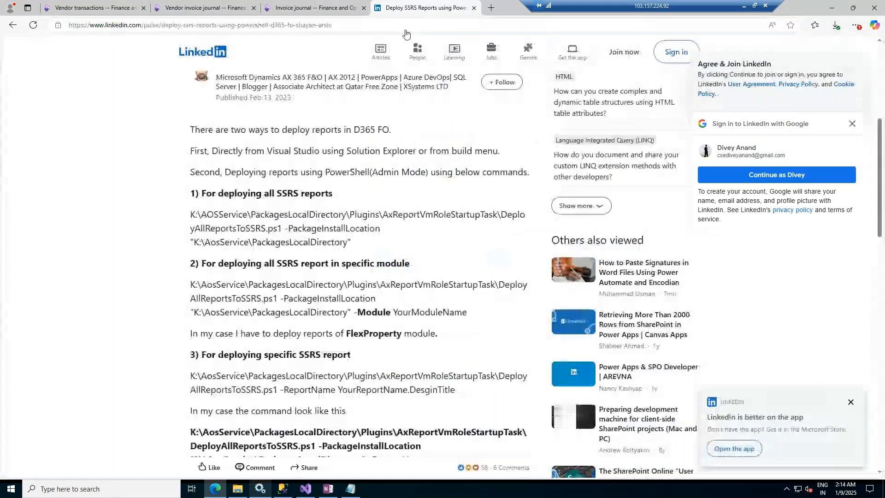
{"action": "left_click", "coordinate": [313, 8]}
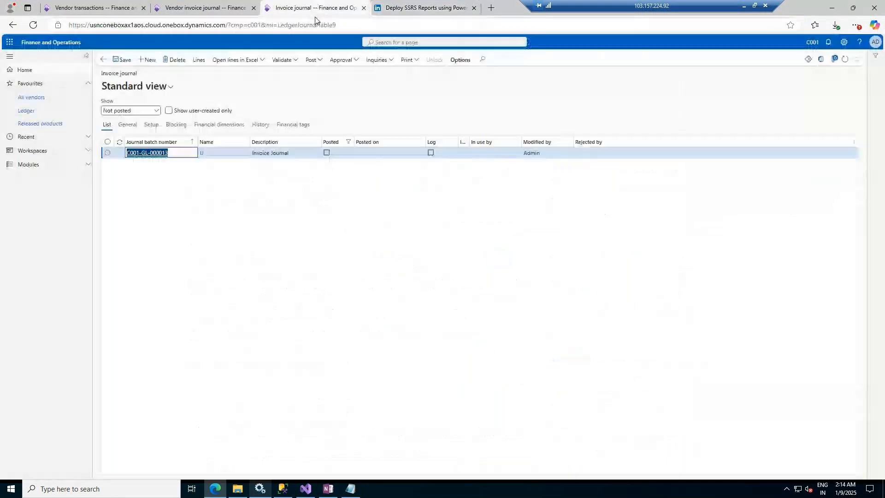
{"action": "left_click", "coordinate": [197, 5]}
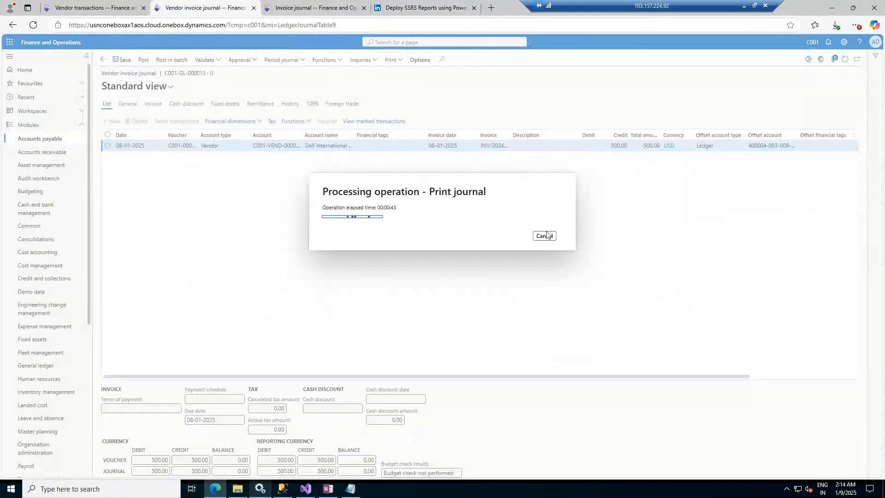
{"action": "left_click", "coordinate": [333, 4]}
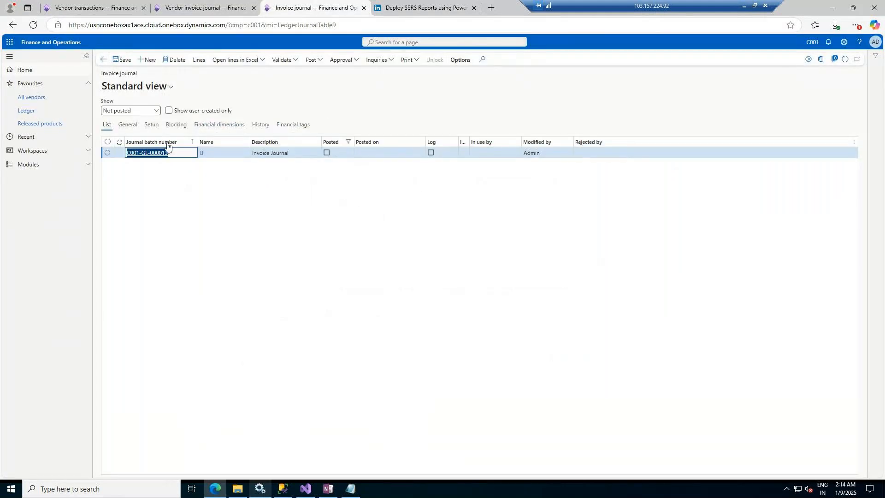
Step: Open All free text invoices under Accounts receivable
{"action": "left_click", "coordinate": [73, 165]}
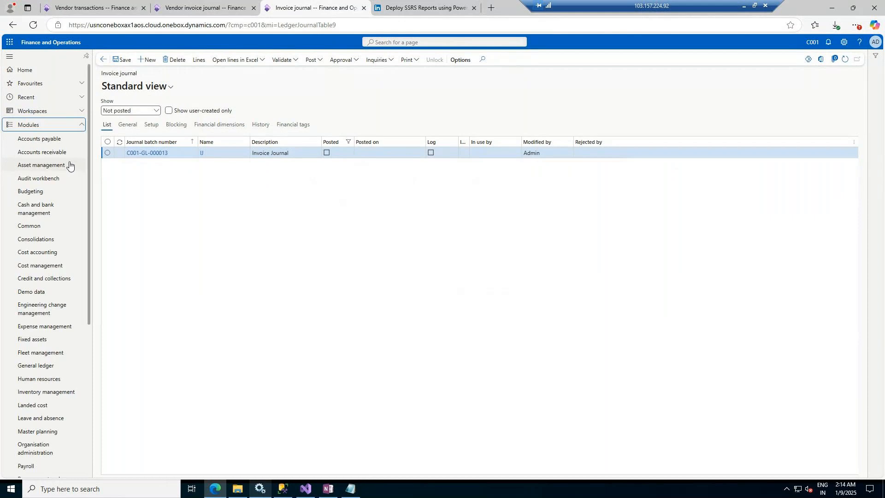
{"action": "left_click", "coordinate": [59, 153]}
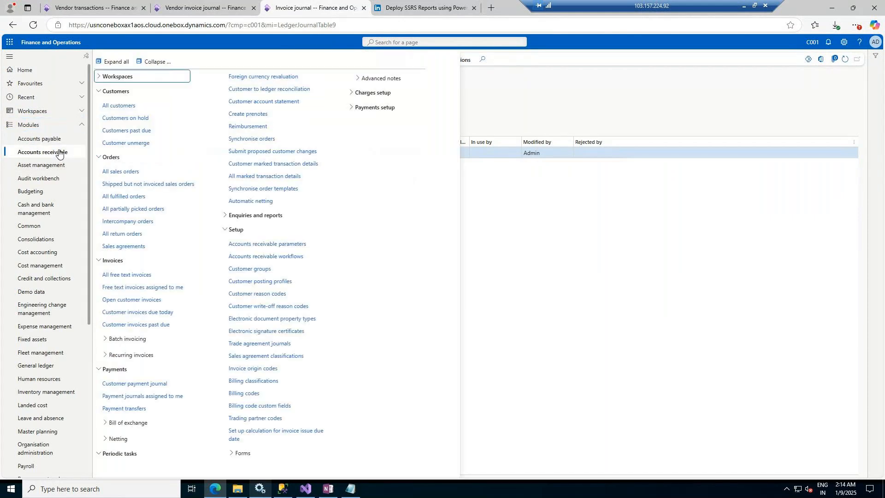
{"action": "left_click", "coordinate": [137, 277]}
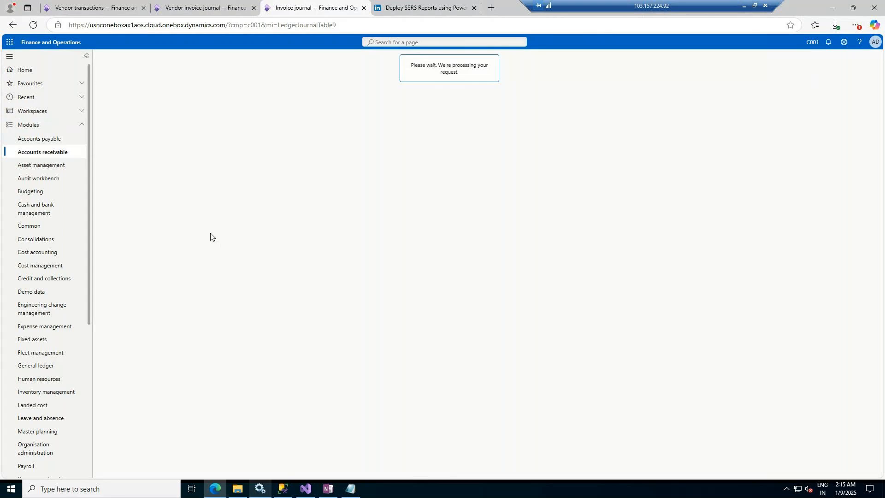
{"action": "left_click", "coordinate": [107, 5]}
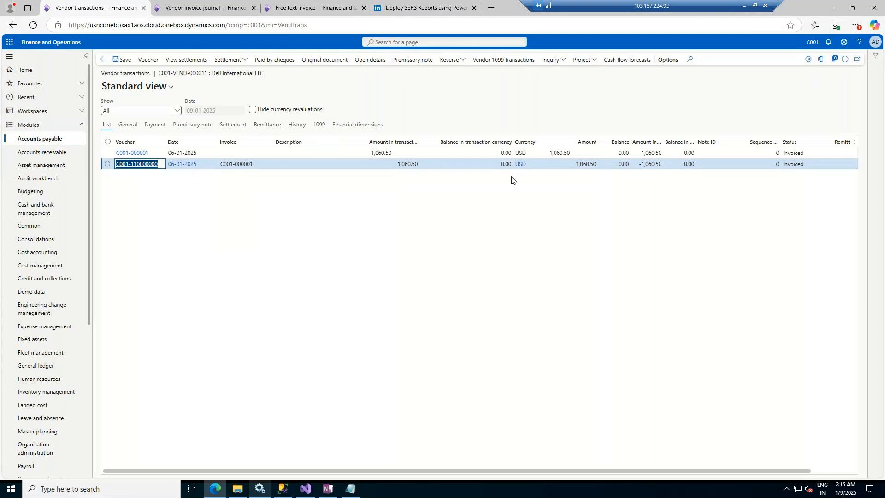
{"action": "left_click", "coordinate": [317, 2]}
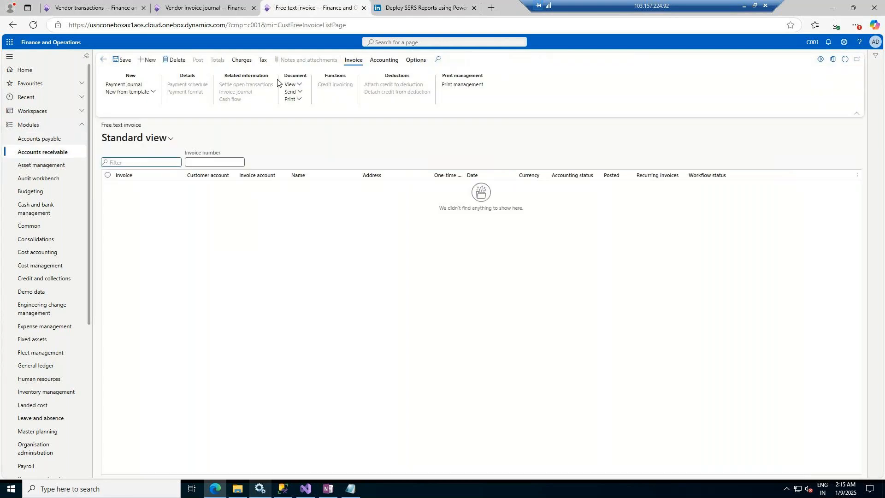
Step: Create a new free text invoice and pick customer Acme Office Supplies as the customer account
{"action": "left_click", "coordinate": [147, 63]}
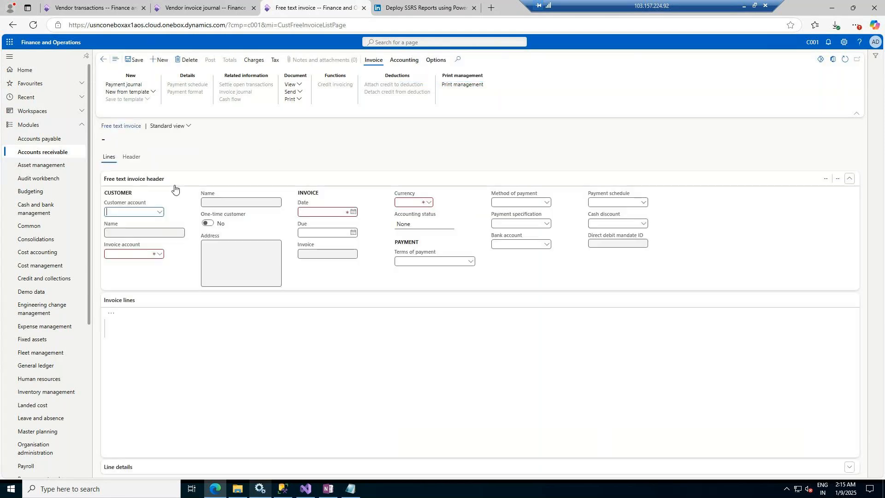
{"action": "left_click", "coordinate": [159, 213]}
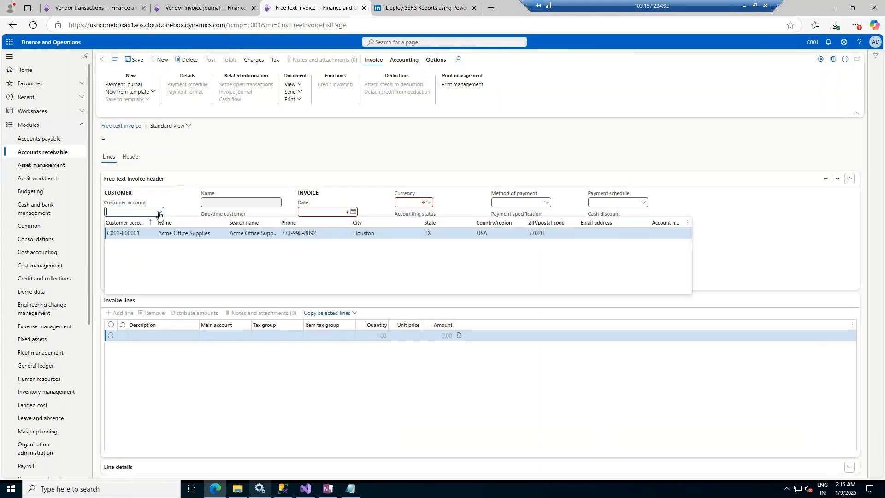
{"action": "left_click", "coordinate": [191, 236]}
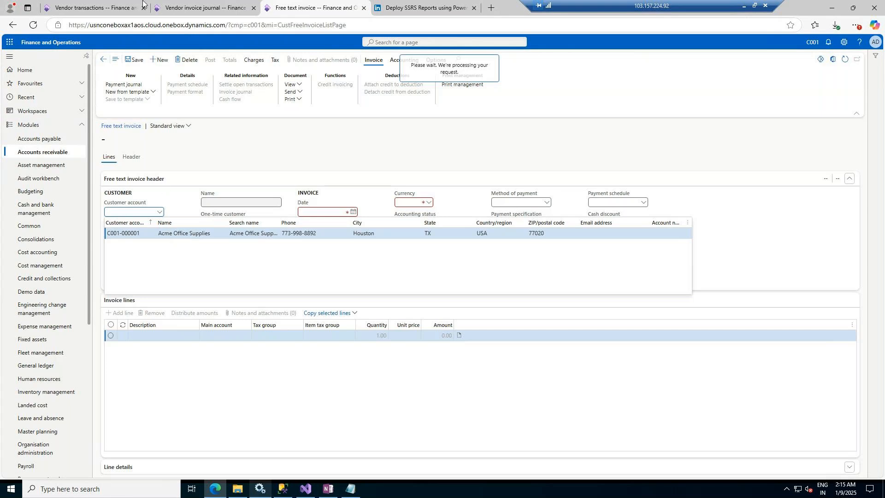
Step: Switch to the vendor invoice journal tab to check the print progress and return to the free text invoice
{"action": "left_click", "coordinate": [199, 3]}
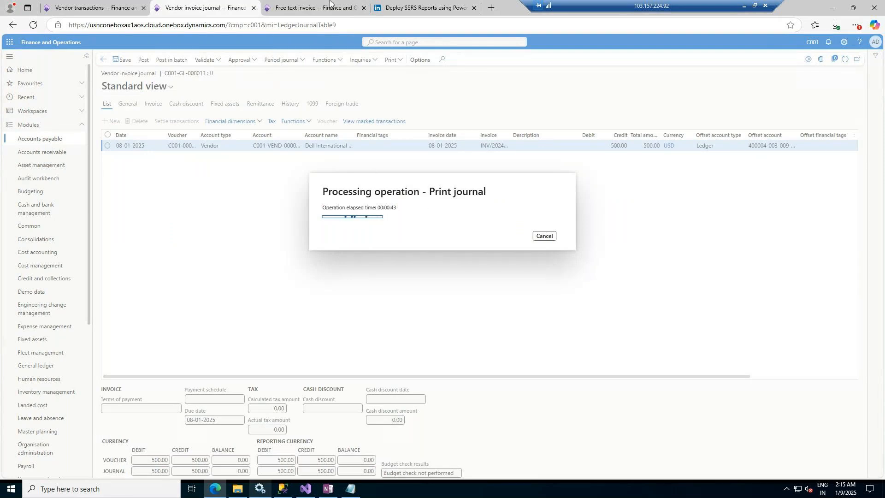
{"action": "left_click", "coordinate": [306, 16]}
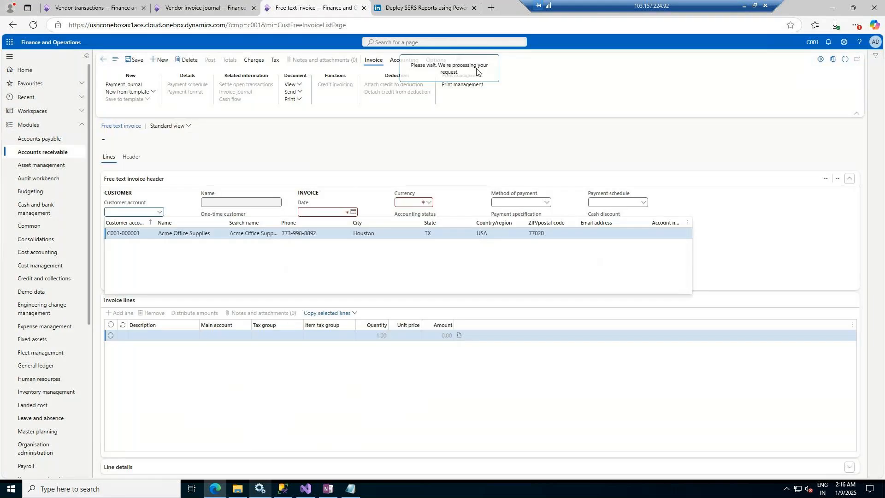
Step: Check the print progress on the vendor invoice journal tab, return, and select customer account C001-000001 for the free text invoice
{"action": "left_click", "coordinate": [200, 6]}
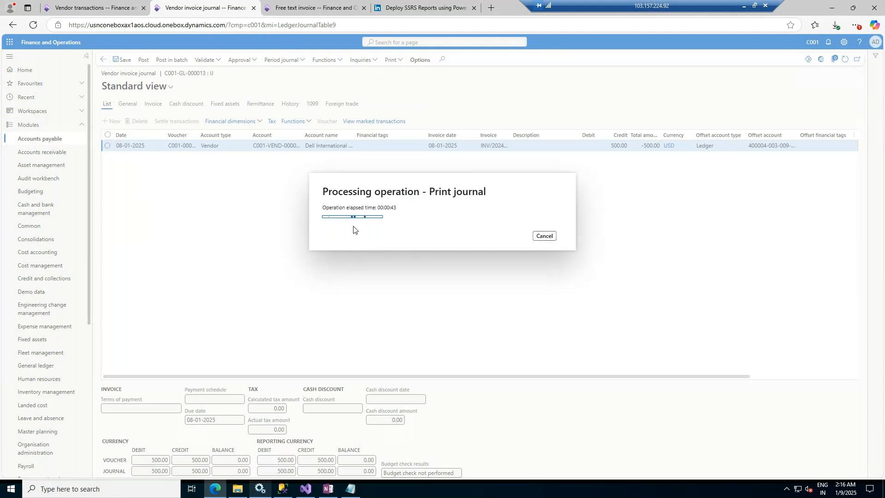
{"action": "left_click", "coordinate": [348, 4]}
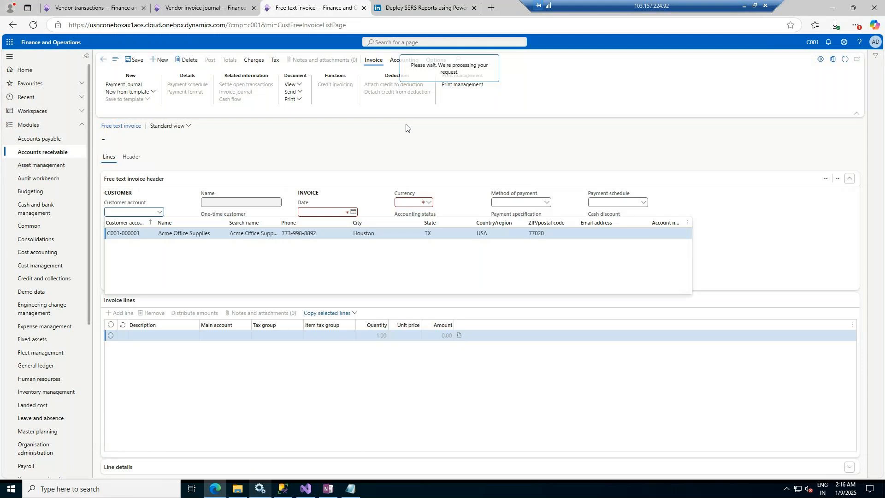
{"action": "left_click", "coordinate": [137, 233]}
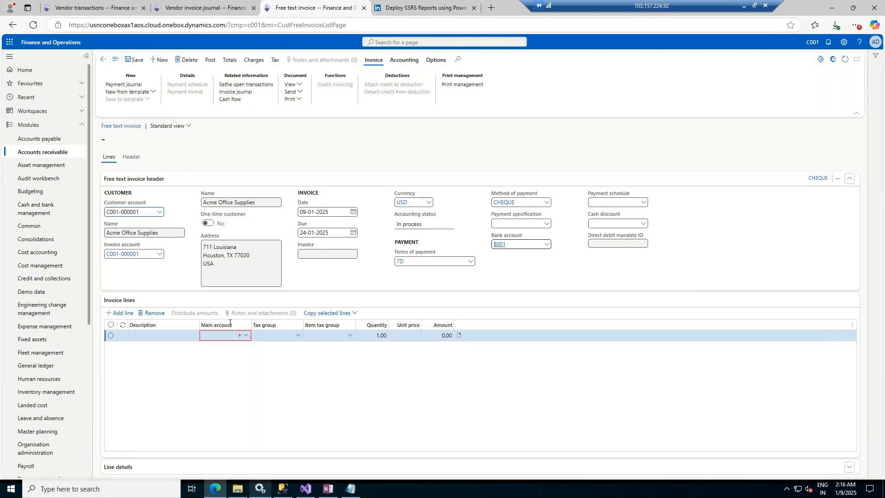
Step: Set the invoice line's main account to 400004 Rent Expenses
{"action": "left_click", "coordinate": [245, 336]}
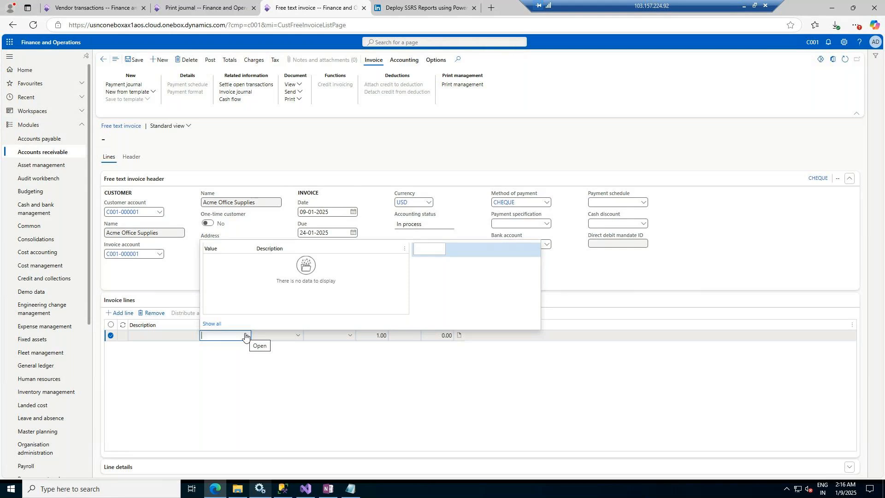
{"action": "left_click", "coordinate": [423, 249]}
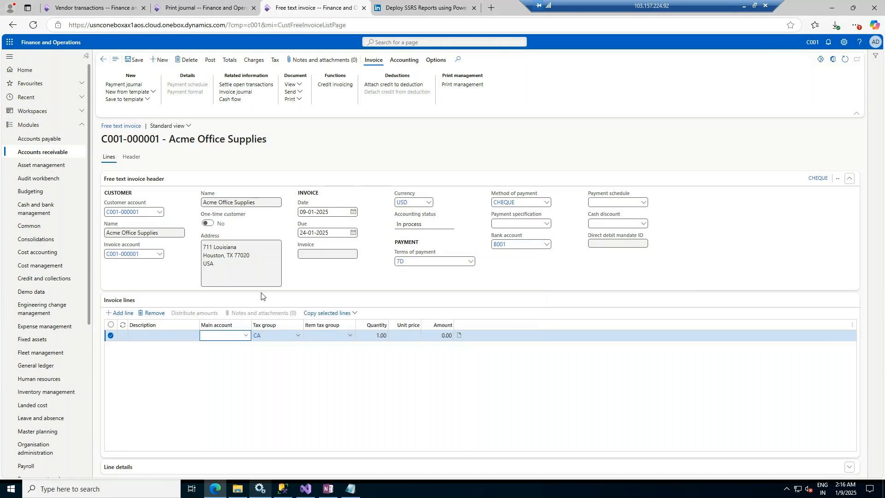
{"action": "left_click", "coordinate": [249, 338]}
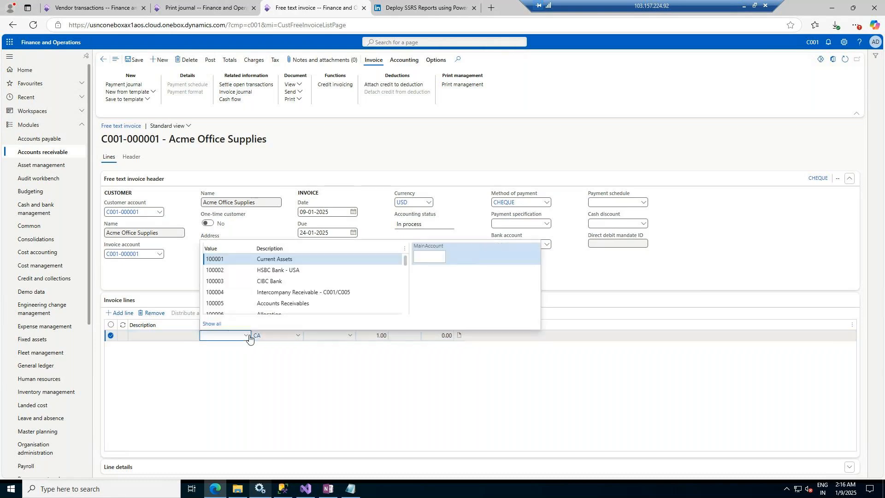
{"action": "scroll", "coordinate": [317, 279], "scroll_direction": "down", "scroll_amount": 3}
{"action": "scroll", "coordinate": [317, 278], "scroll_direction": "down", "scroll_amount": 6}
{"action": "scroll", "coordinate": [301, 289], "scroll_direction": "up", "scroll_amount": 2}
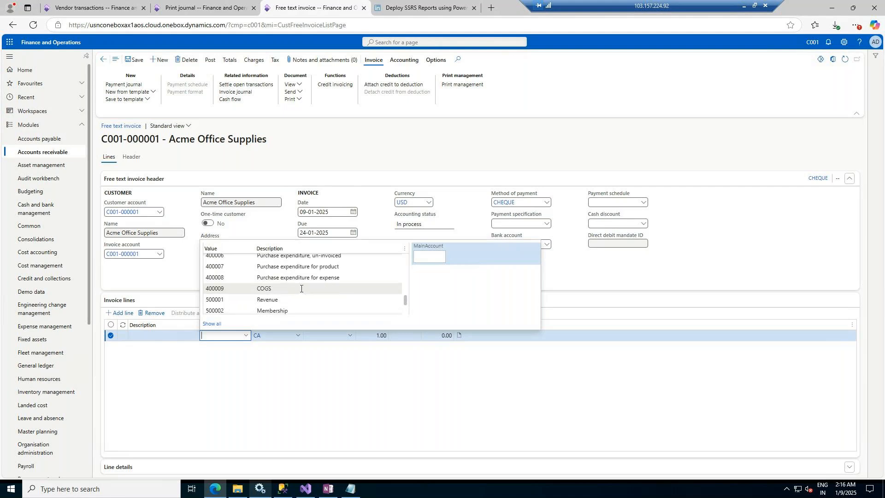
{"action": "scroll", "coordinate": [301, 289], "scroll_direction": "up", "scroll_amount": 2}
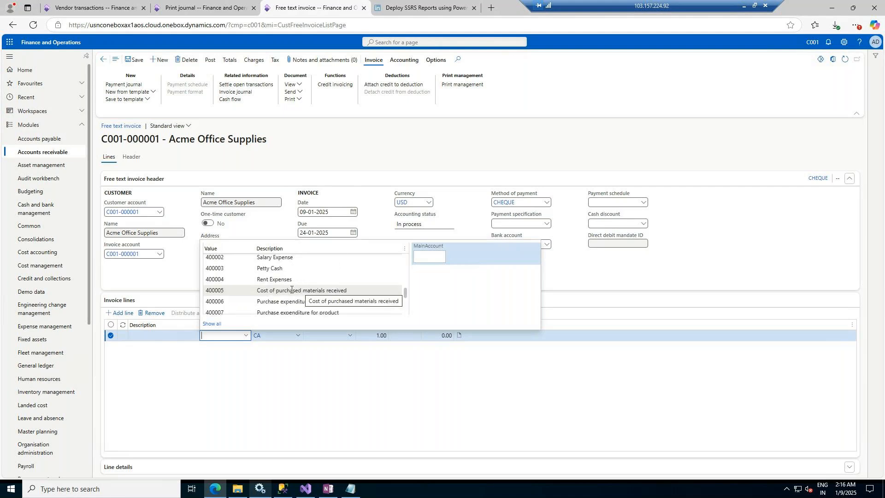
{"action": "left_click", "coordinate": [286, 280]}
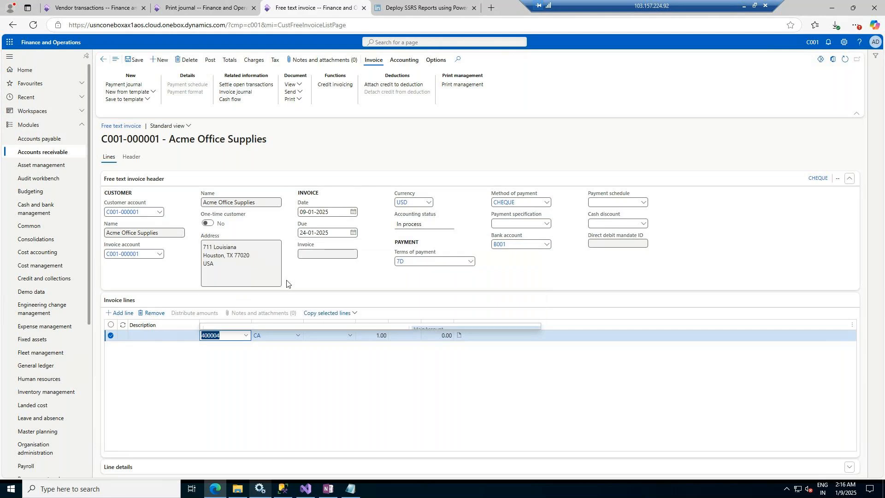
Step: Zoom into the printed invoice journal report and export it as PDF
{"action": "left_click", "coordinate": [197, 4]}
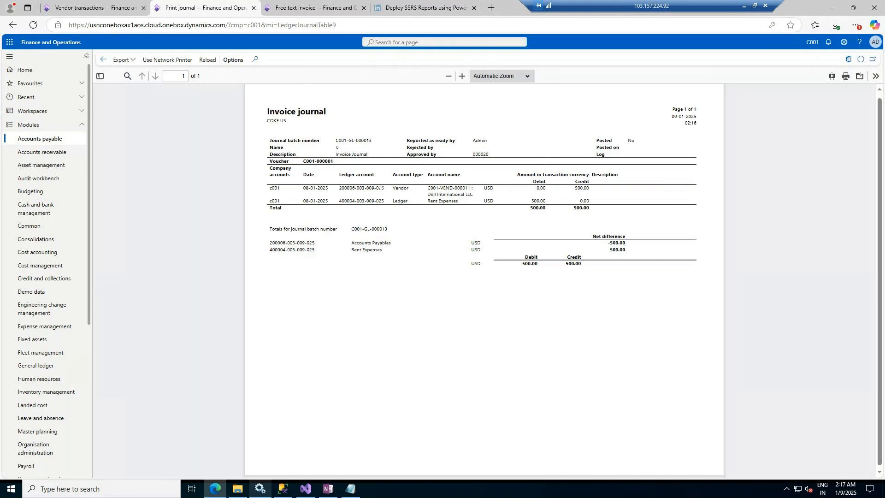
{"action": "double_click", "coordinate": [339, 190]}
{"action": "left_click", "coordinate": [340, 189]}
{"action": "left_click", "coordinate": [463, 77]}
{"action": "left_click", "coordinate": [463, 77]}
{"action": "left_click", "coordinate": [462, 77]}
{"action": "left_click", "coordinate": [462, 77]}
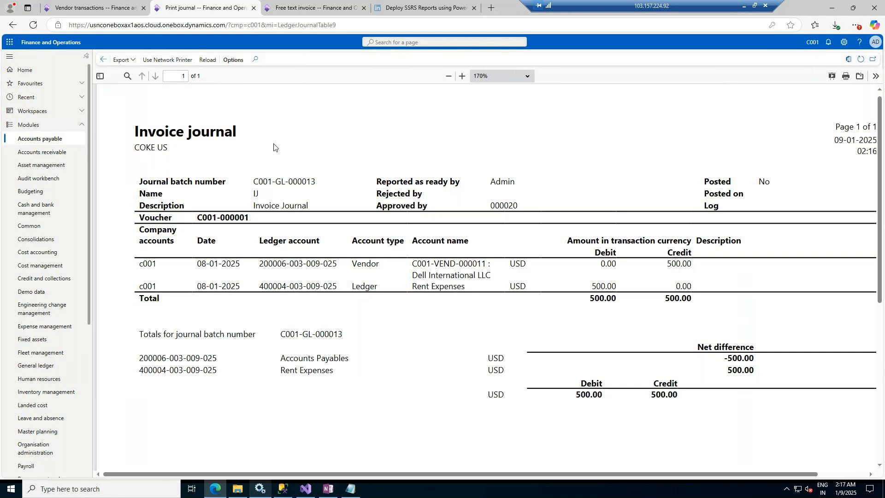
{"action": "left_click", "coordinate": [124, 60]}
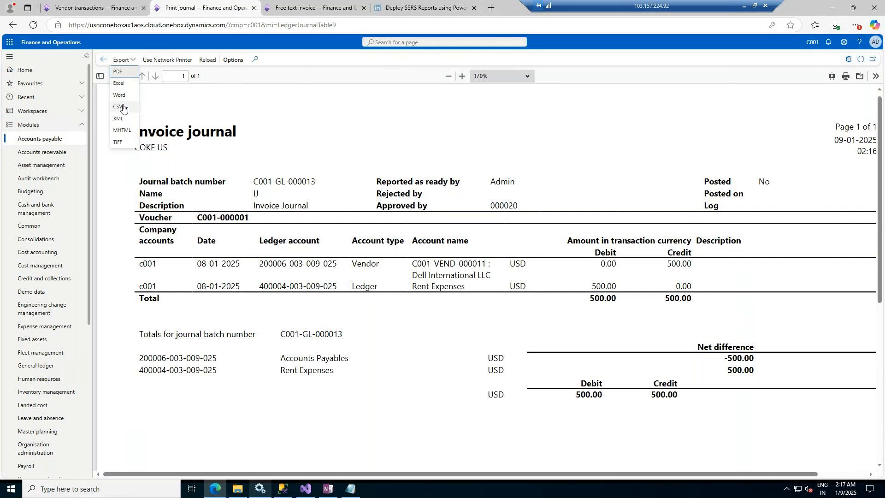
{"action": "left_click", "coordinate": [121, 73]}
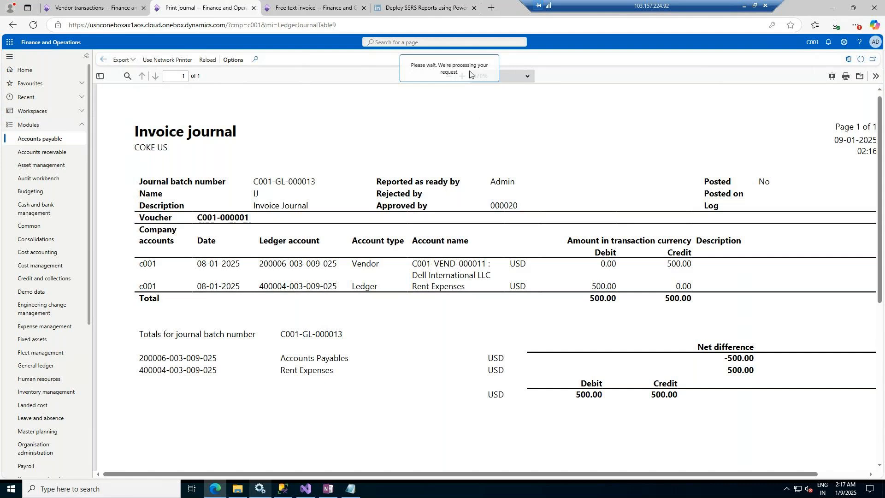
Step: Return to the free text invoice and set the line's unit price to 800
{"action": "left_click", "coordinate": [324, 8]}
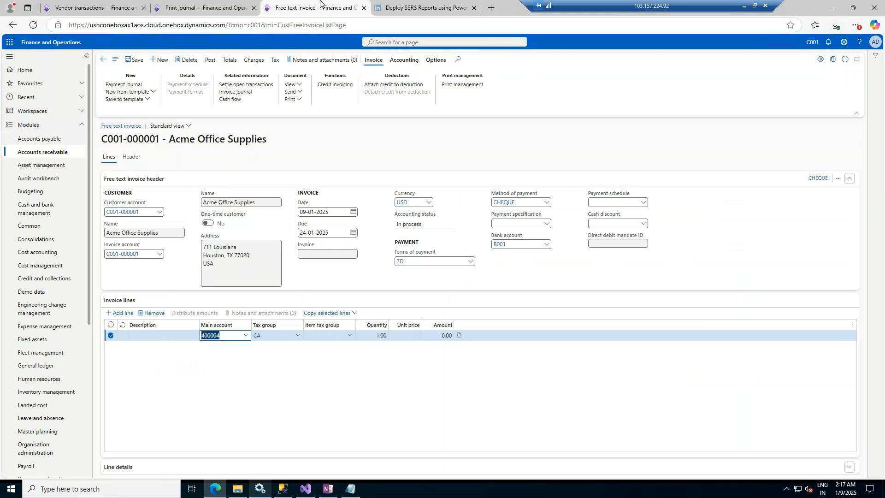
{"action": "left_click", "coordinate": [409, 336]}
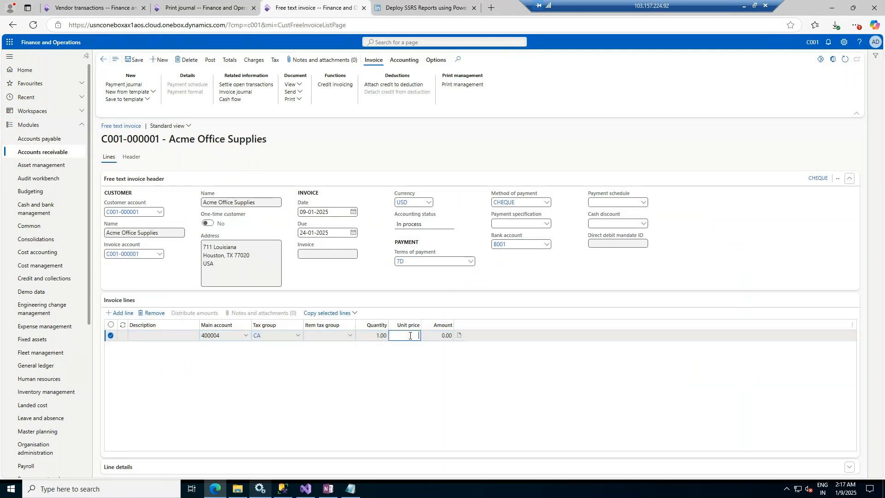
{"action": "type", "text": "800"}
{"action": "key", "text": "Tab"}
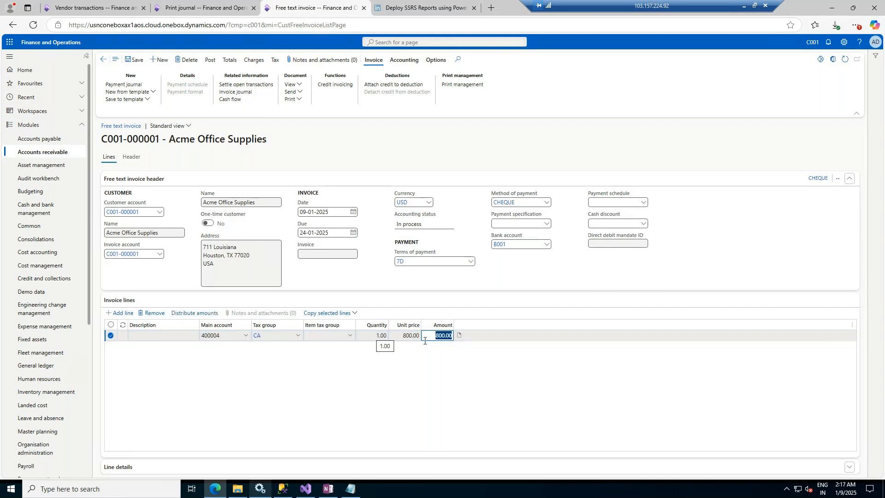
Step: Set the invoice line's item tax group to ALL
{"action": "left_click", "coordinate": [350, 339]}
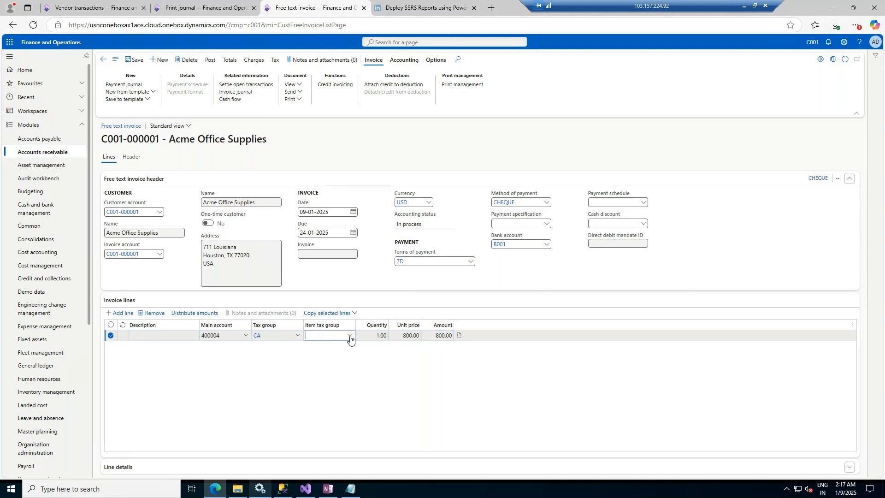
{"action": "left_click", "coordinate": [350, 336]}
{"action": "left_click", "coordinate": [335, 359]}
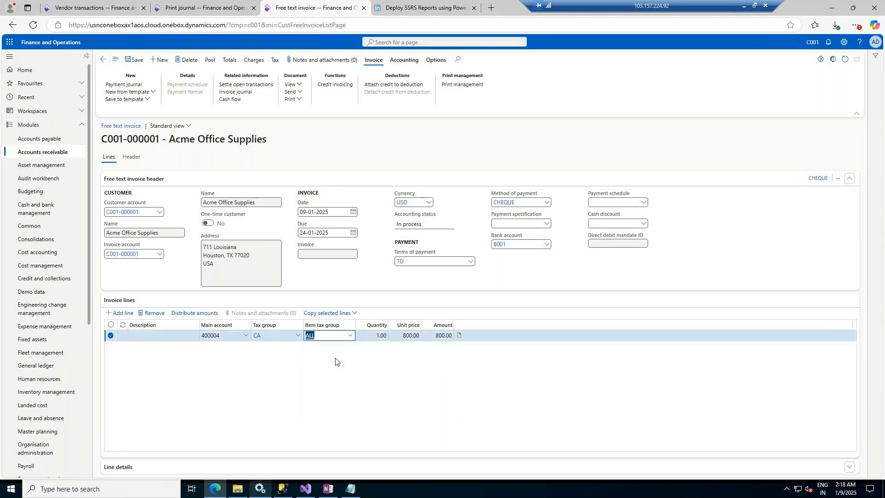
Step: Expand the line details and review the General, Reasons, Foreign trade, Financial dimensions line and Financial tags sections
{"action": "left_click", "coordinate": [203, 468]}
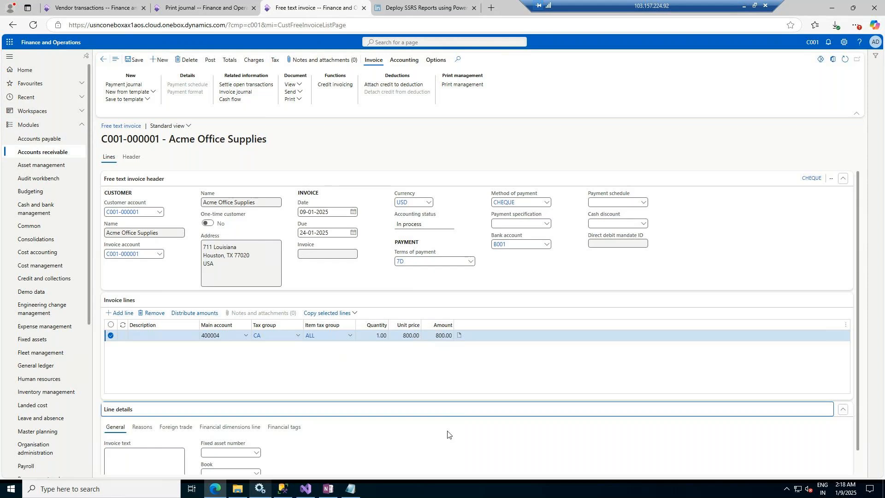
{"action": "scroll", "coordinate": [447, 433], "scroll_direction": "down", "scroll_amount": 1}
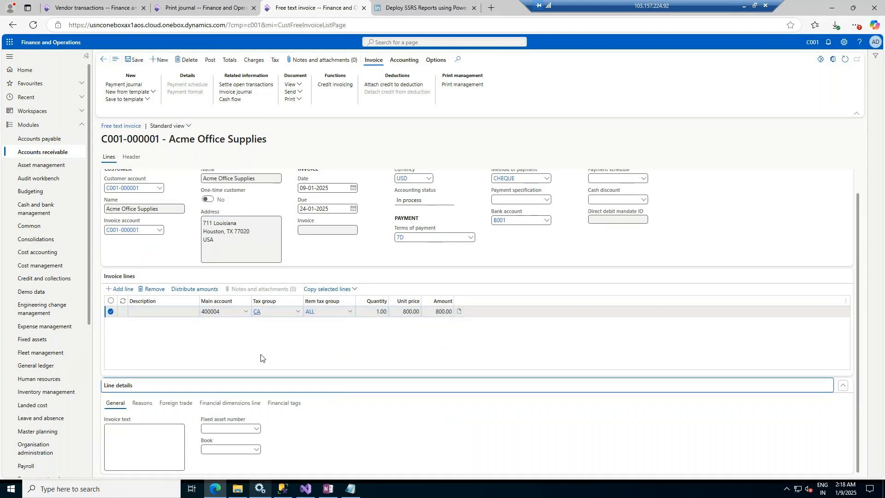
{"action": "left_click", "coordinate": [238, 402]}
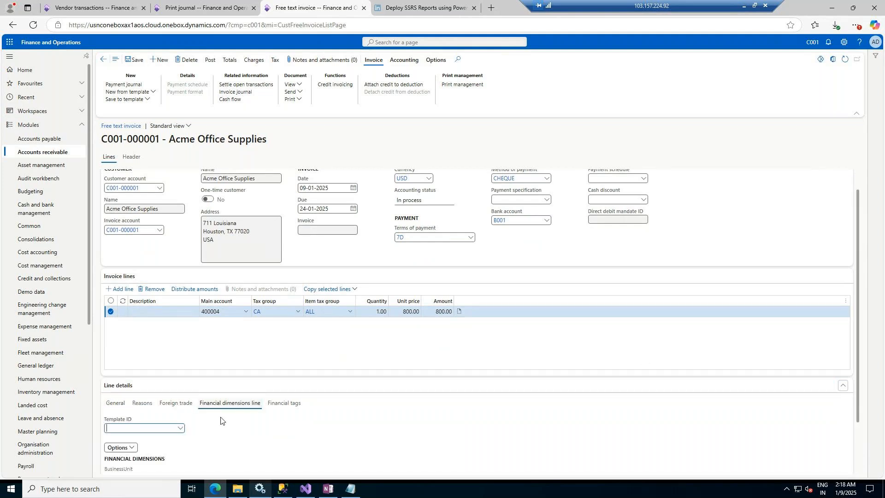
{"action": "scroll", "coordinate": [219, 439], "scroll_direction": "down", "scroll_amount": 2}
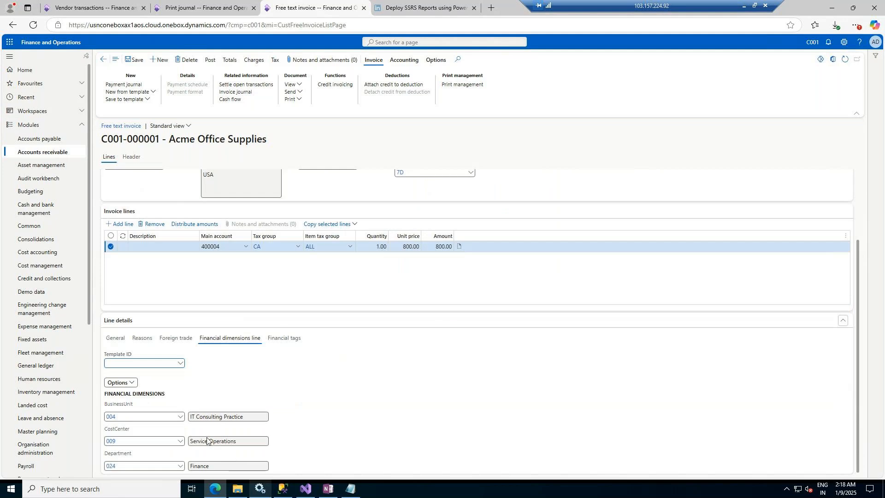
{"action": "scroll", "coordinate": [348, 349], "scroll_direction": "up", "scroll_amount": 2}
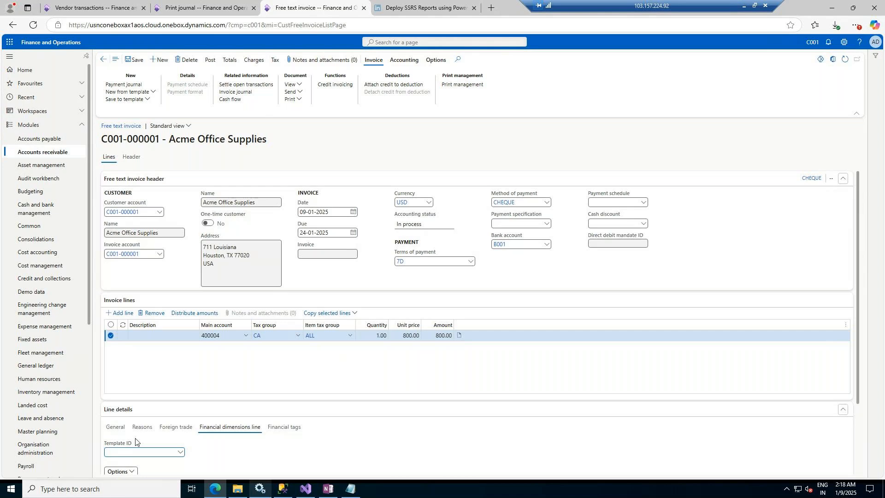
{"action": "left_click", "coordinate": [120, 428]}
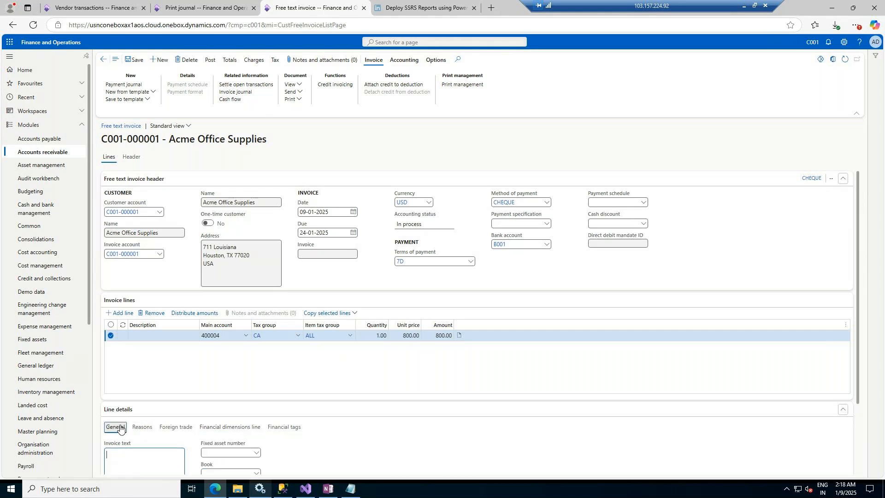
{"action": "scroll", "coordinate": [304, 434], "scroll_direction": "down", "scroll_amount": 2}
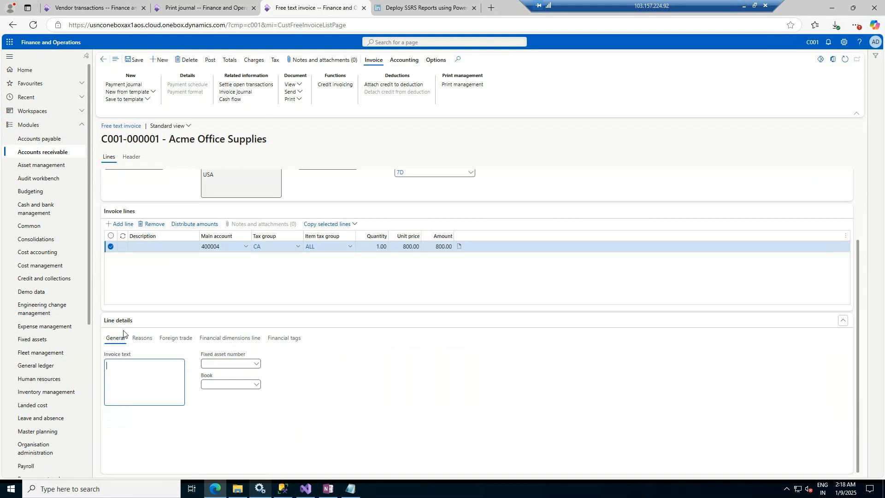
{"action": "left_click", "coordinate": [141, 340]}
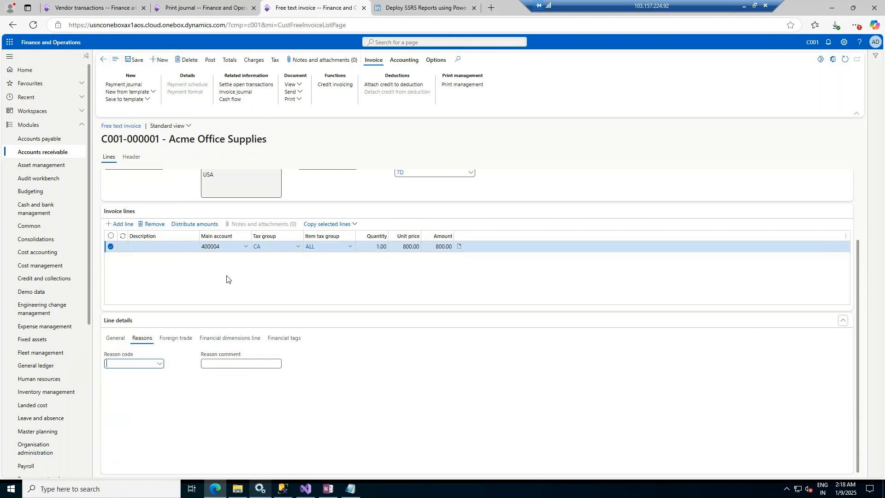
{"action": "left_click", "coordinate": [180, 339]}
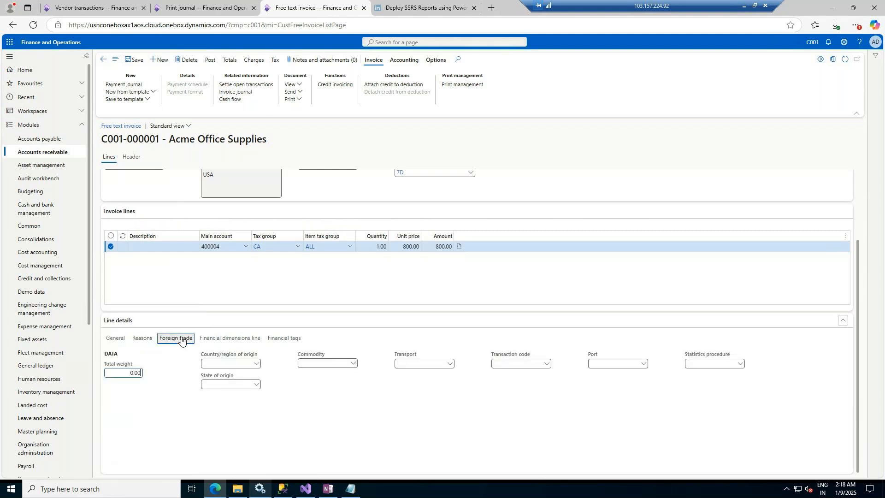
{"action": "left_click", "coordinate": [230, 340]}
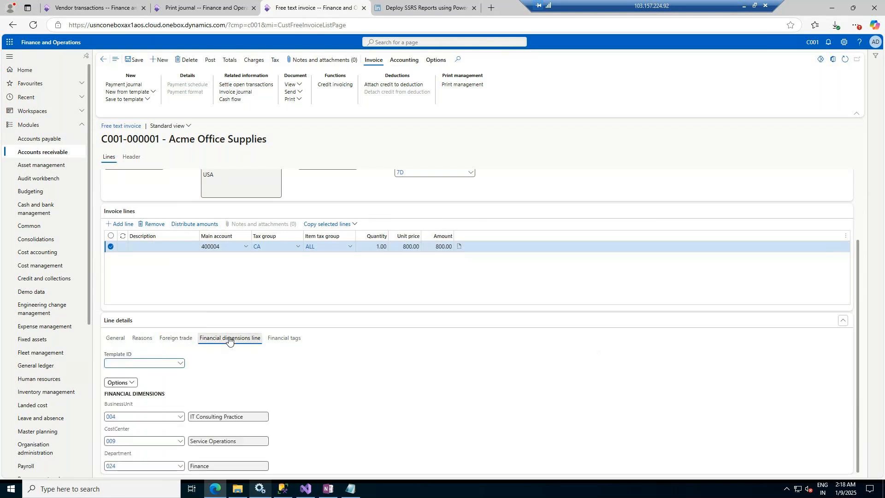
{"action": "left_click", "coordinate": [289, 339]}
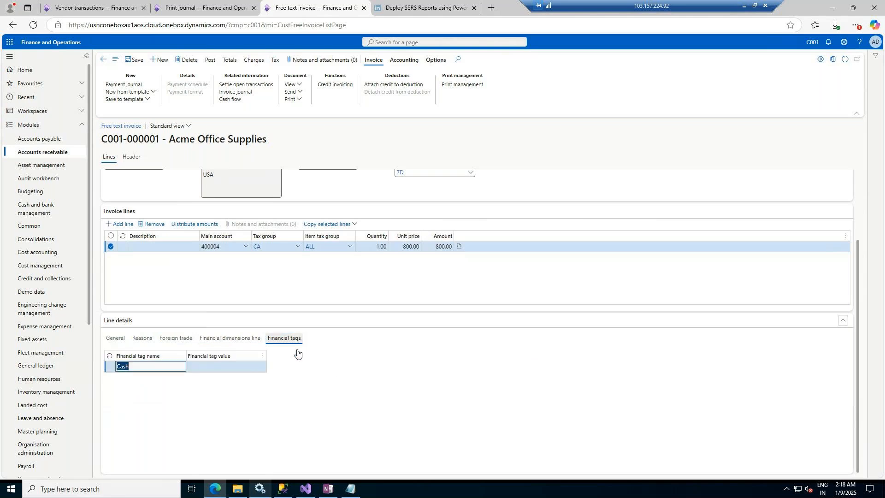
{"action": "scroll", "coordinate": [396, 379], "scroll_direction": "up", "scroll_amount": 2}
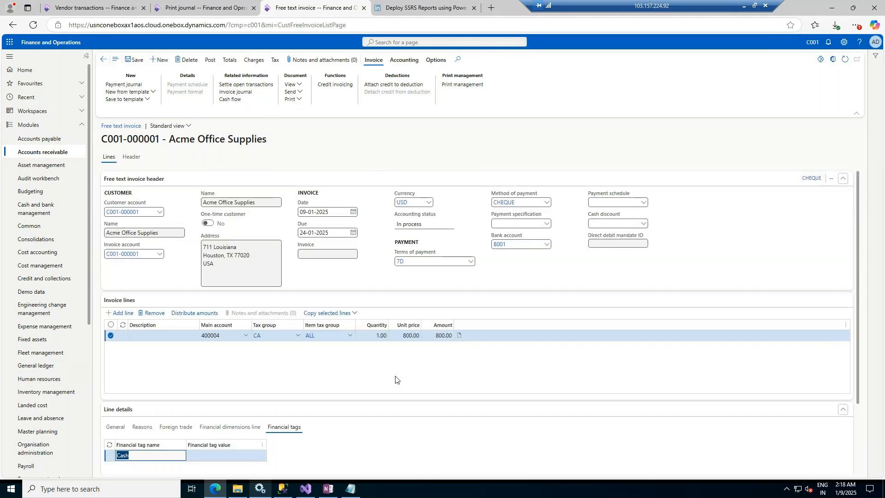
Step: Enter Cash Against Rent as the value for the Cash financial tag and save the invoice
{"action": "left_click", "coordinate": [228, 459]}
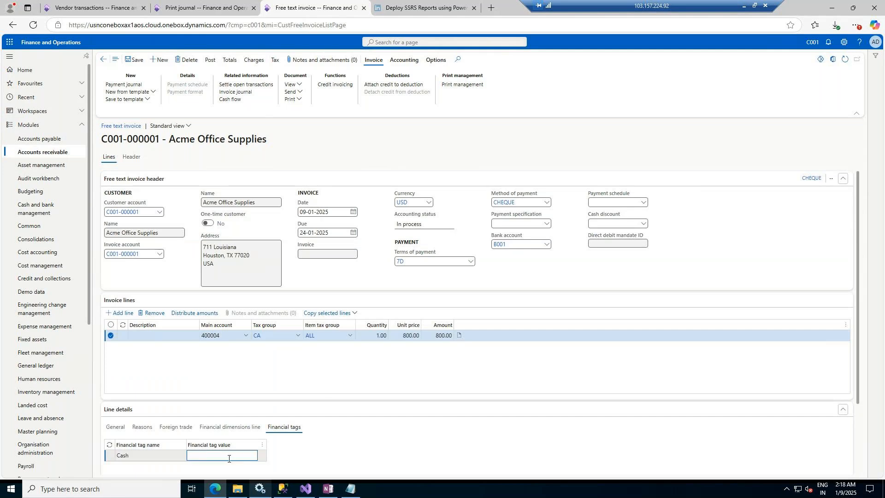
{"action": "type", "text": "Cash Against Rent"}
{"action": "key", "text": "Tab"}
{"action": "left_click", "coordinate": [142, 59]}
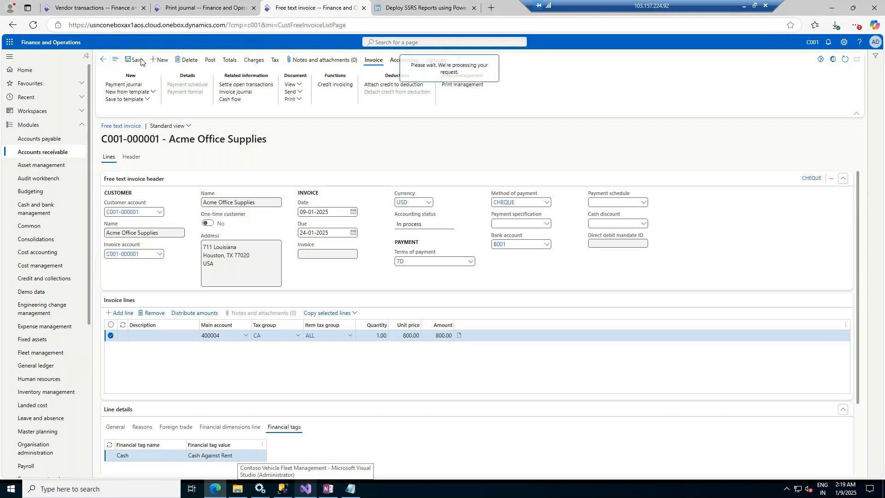
Step: Open the invoice totals, then expand the export message details on the print journal tab
{"action": "left_click", "coordinate": [230, 60]}
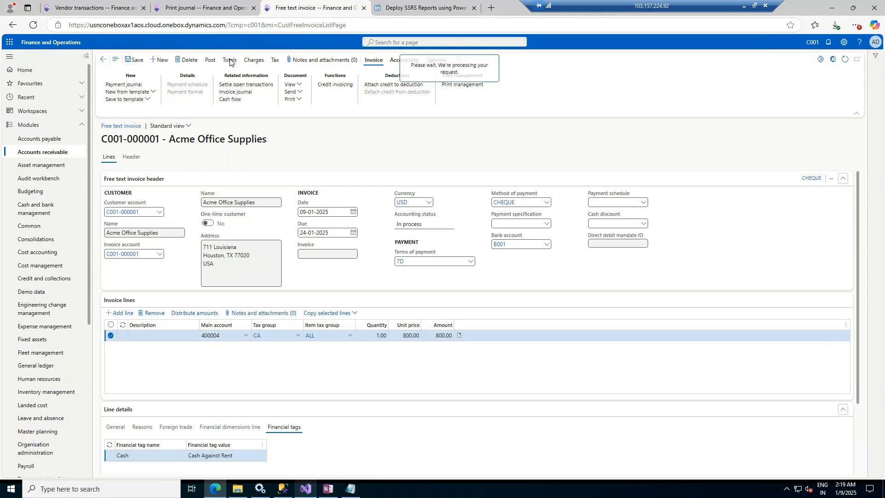
{"action": "left_click", "coordinate": [202, 8]}
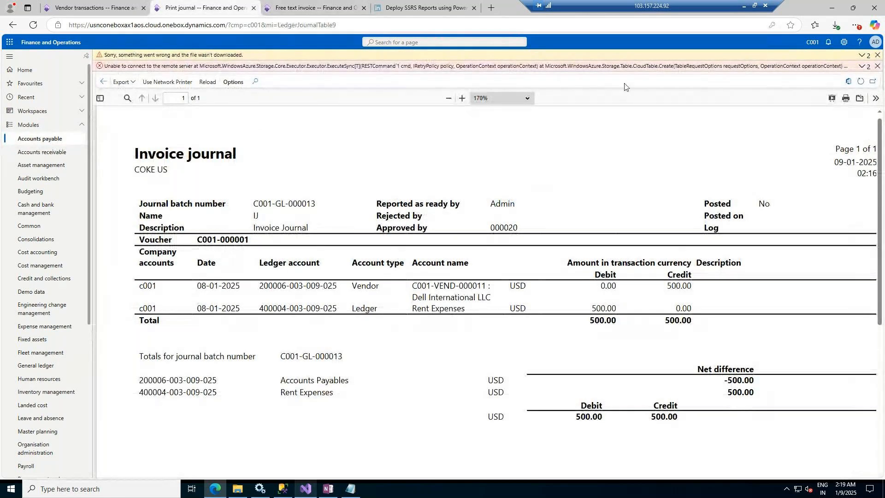
{"action": "left_click", "coordinate": [821, 68]}
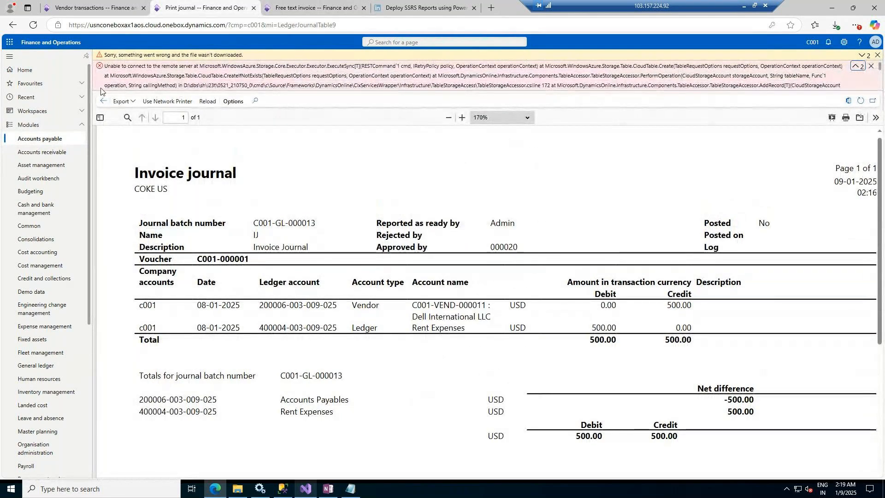
Step: Dismiss the error messages and leave the invoice journal report preview
{"action": "left_click", "coordinate": [872, 67]}
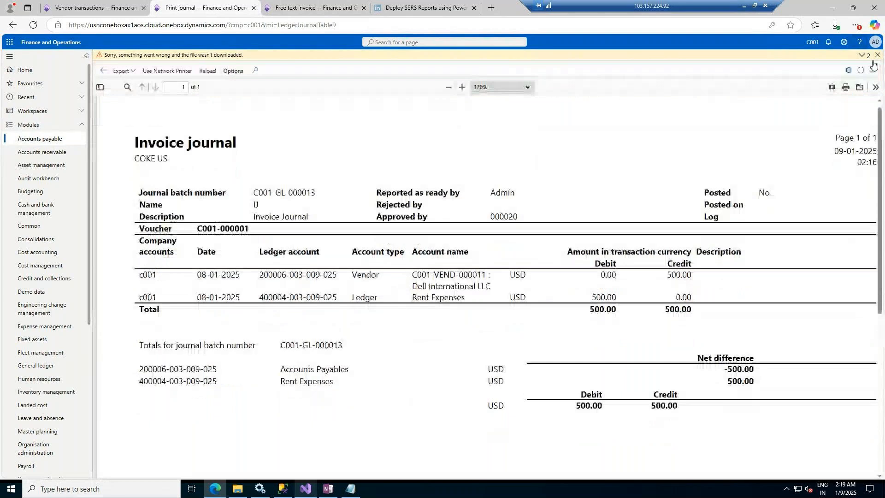
{"action": "left_click", "coordinate": [877, 55]}
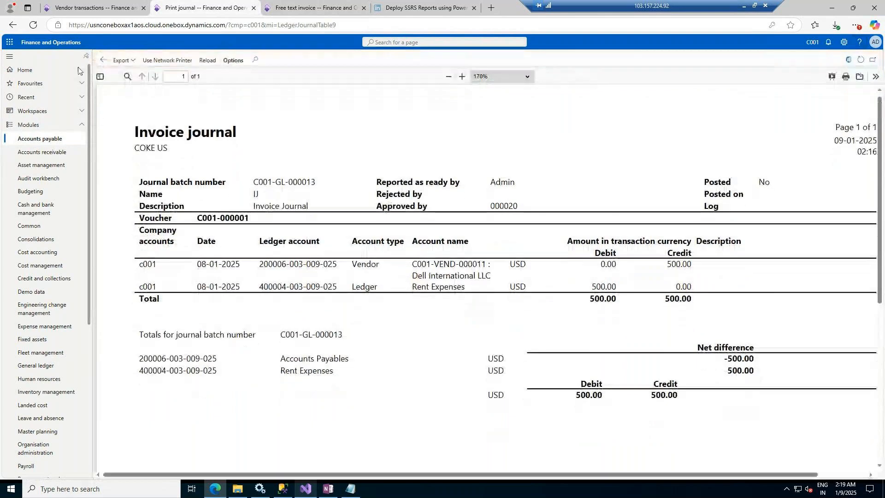
{"action": "left_click", "coordinate": [102, 61]}
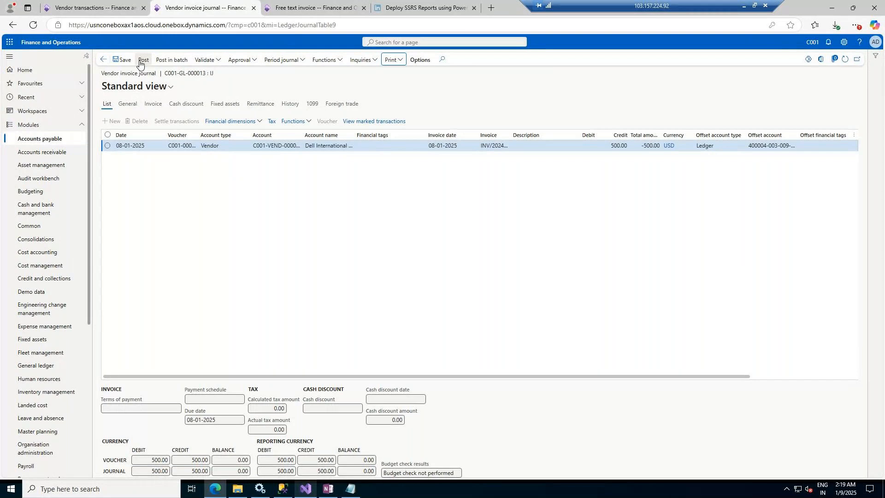
Step: Post the vendor invoice journal C001-GL-000013
{"action": "left_click", "coordinate": [143, 61]}
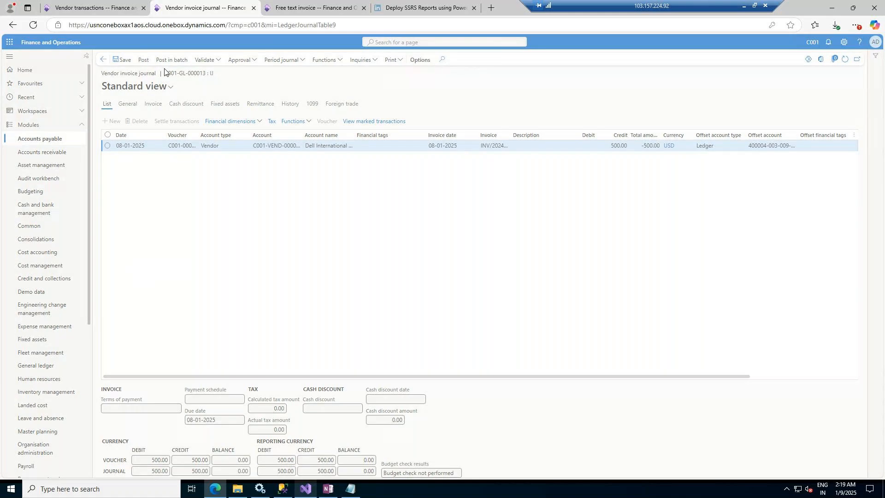
{"action": "left_click", "coordinate": [76, 5]}
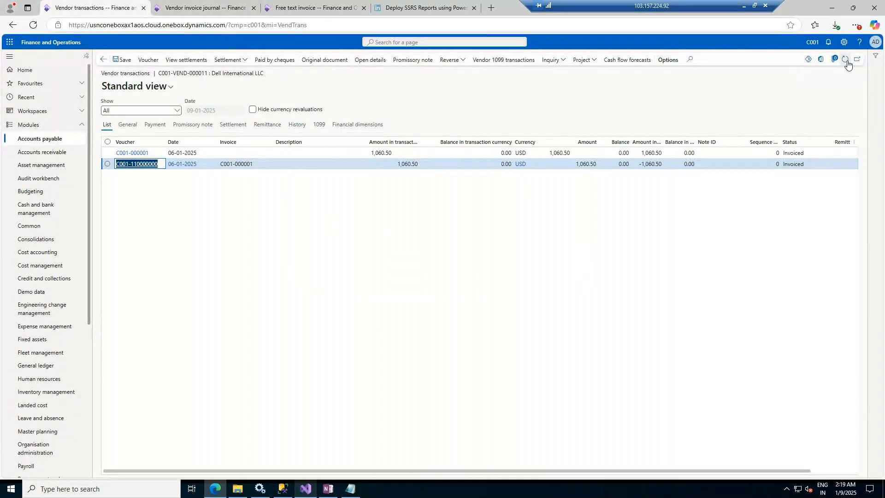
{"action": "left_click", "coordinate": [229, 3]}
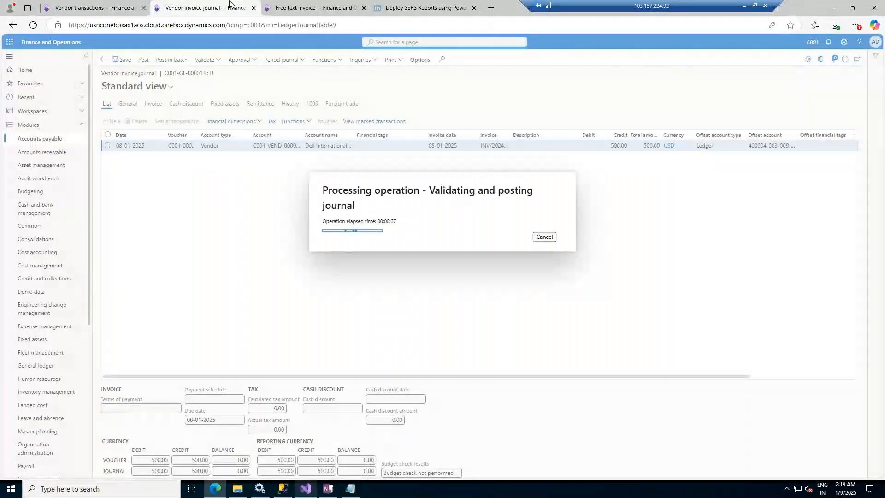
Step: Close the free text invoice totals pane and open the invoice's original document view
{"action": "left_click", "coordinate": [348, 4]}
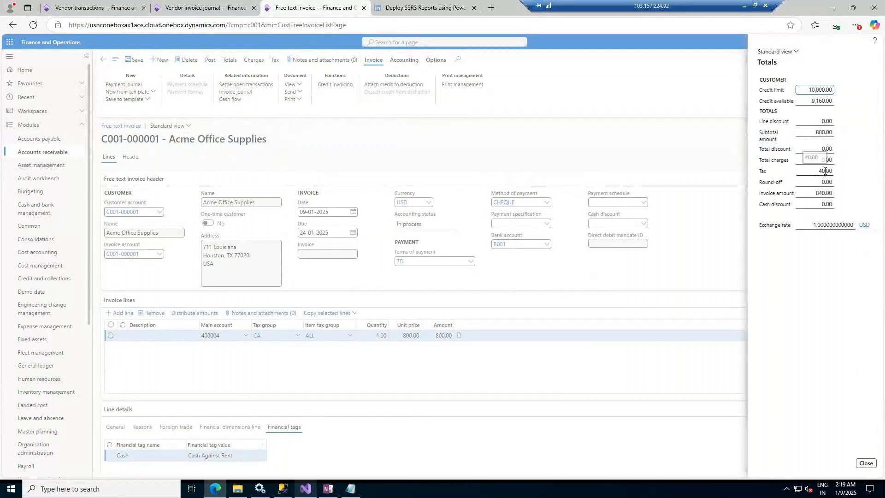
{"action": "left_click", "coordinate": [867, 464]}
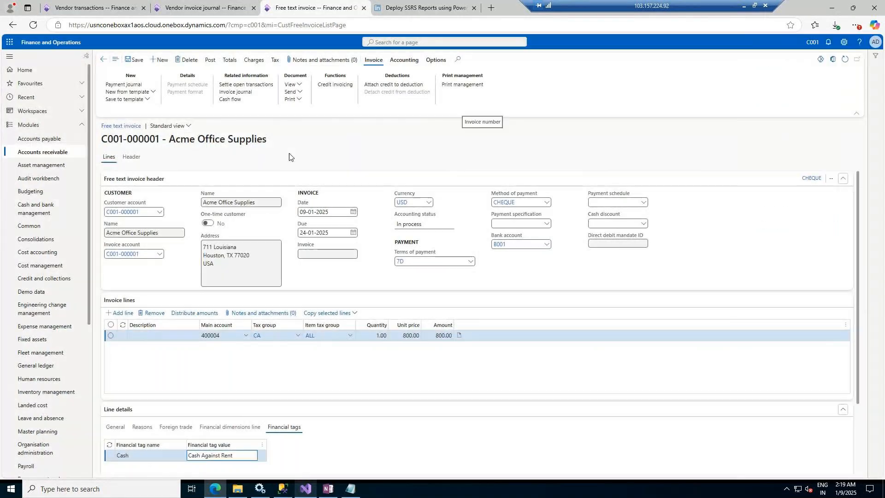
{"action": "left_click", "coordinate": [194, 8]}
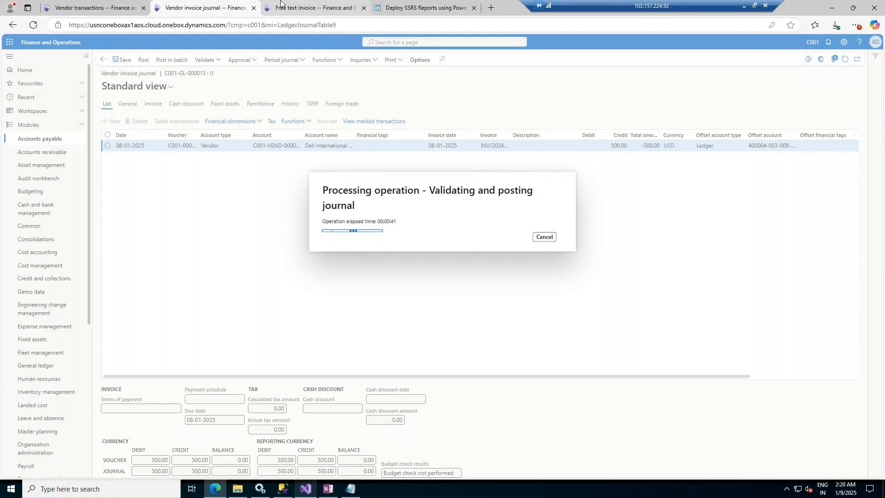
{"action": "left_click", "coordinate": [280, 1]}
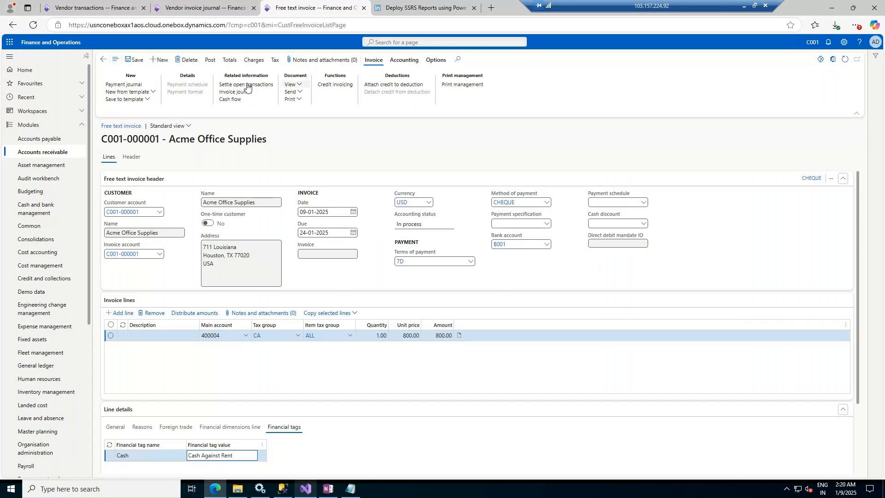
{"action": "left_click", "coordinate": [299, 85]}
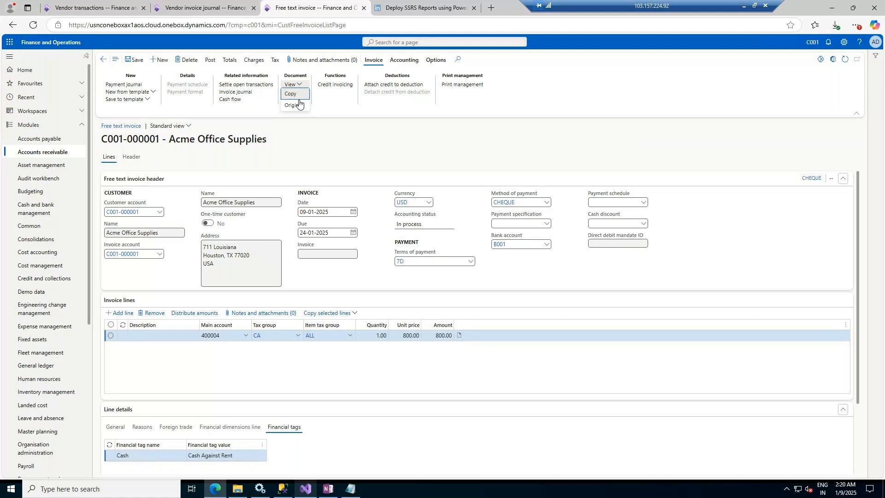
{"action": "left_click", "coordinate": [293, 105]}
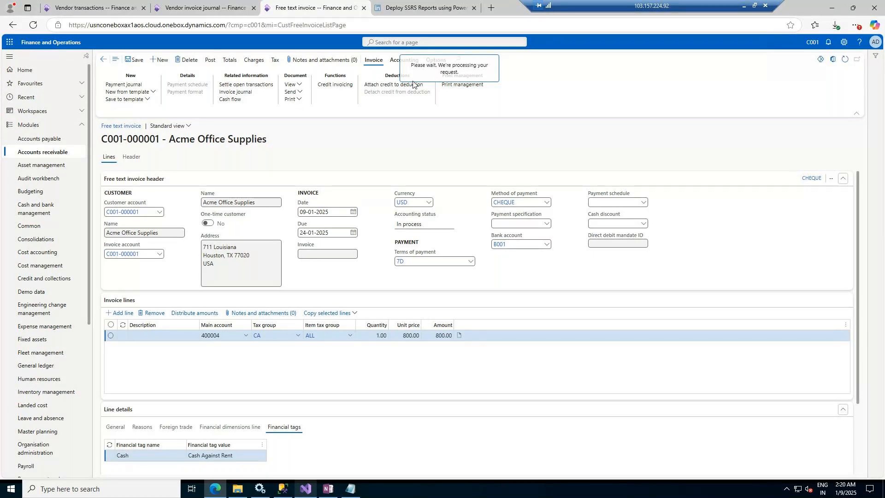
Step: Refresh the Dell International LLC vendor transactions and select the newly posted invoice INV/2024/001/08
{"action": "left_click", "coordinate": [203, 8]}
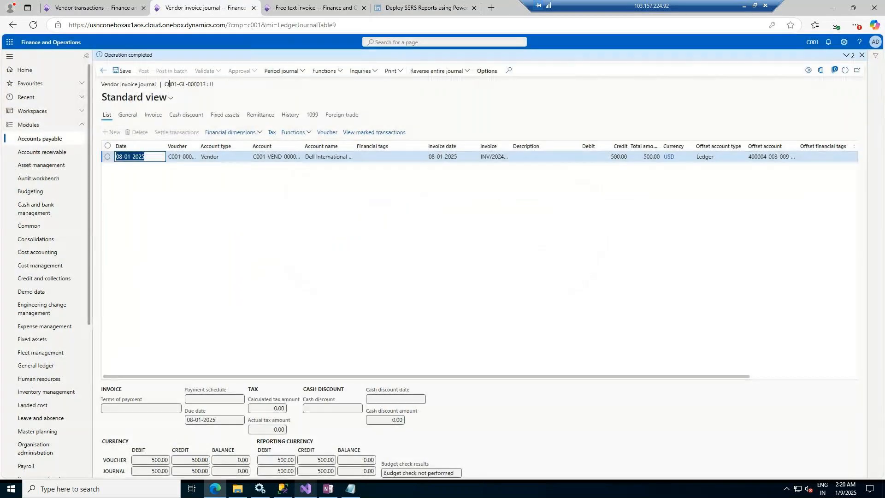
{"action": "key", "text": "ctrl+shift+Tab"}
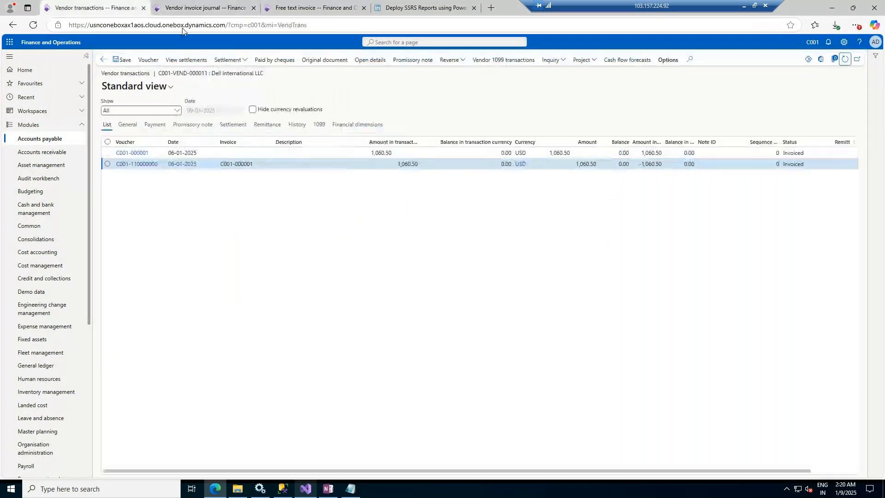
{"action": "left_click", "coordinate": [846, 61]}
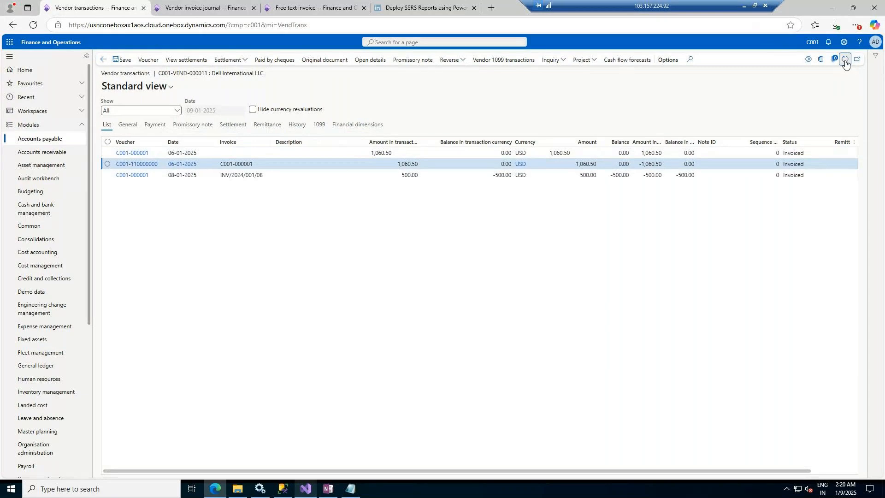
{"action": "left_click", "coordinate": [515, 175]}
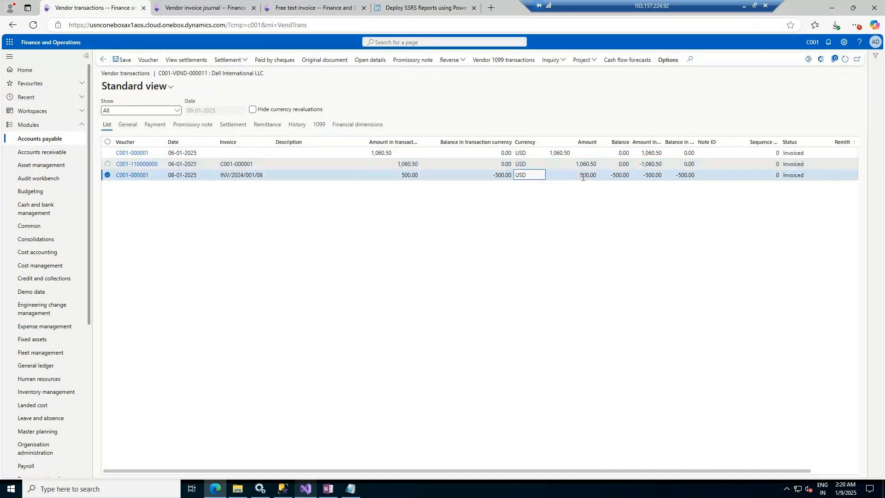
{"action": "left_click", "coordinate": [624, 176]}
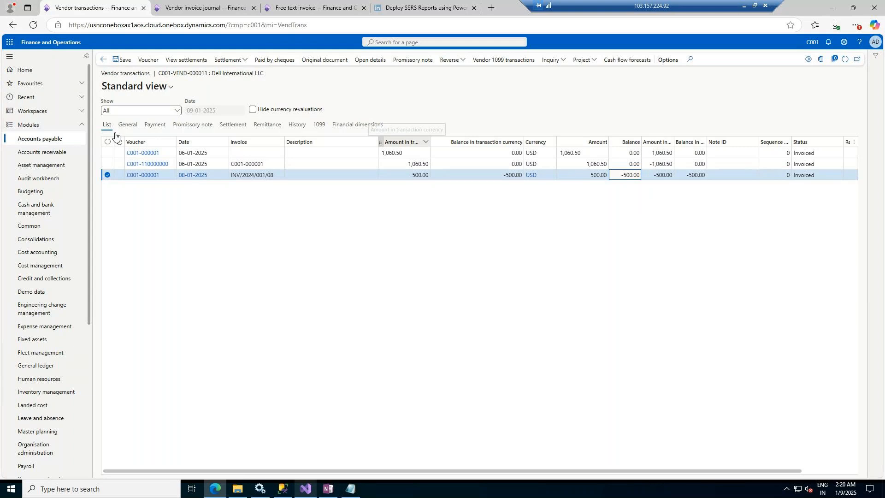
Step: Create a new vendor payment journal named Vendorpay and open its lines
{"action": "left_click", "coordinate": [46, 138]}
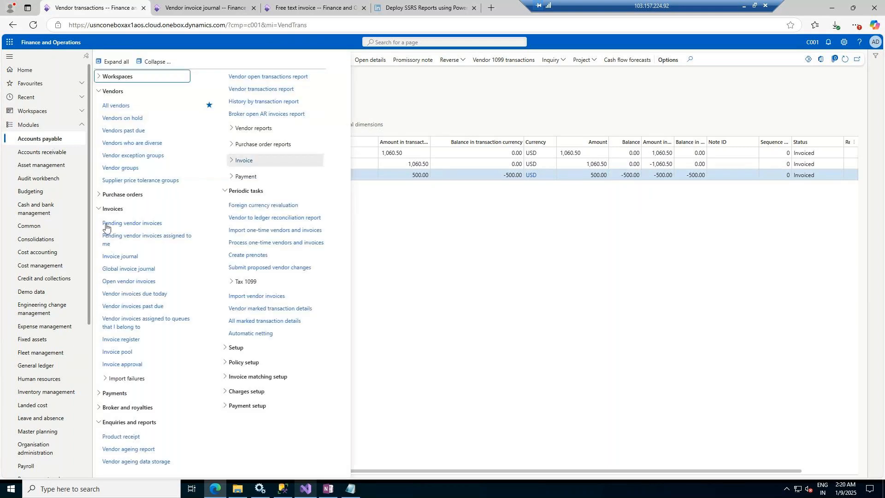
{"action": "left_click", "coordinate": [126, 394]}
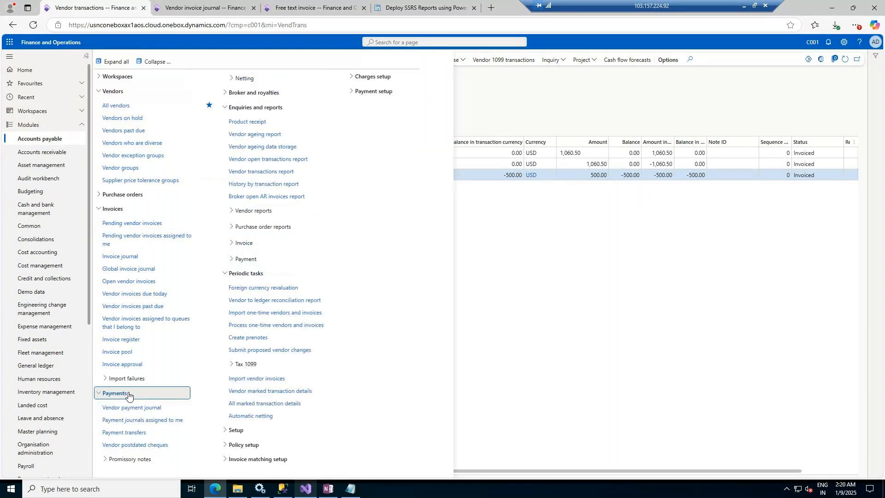
{"action": "left_click", "coordinate": [129, 409]}
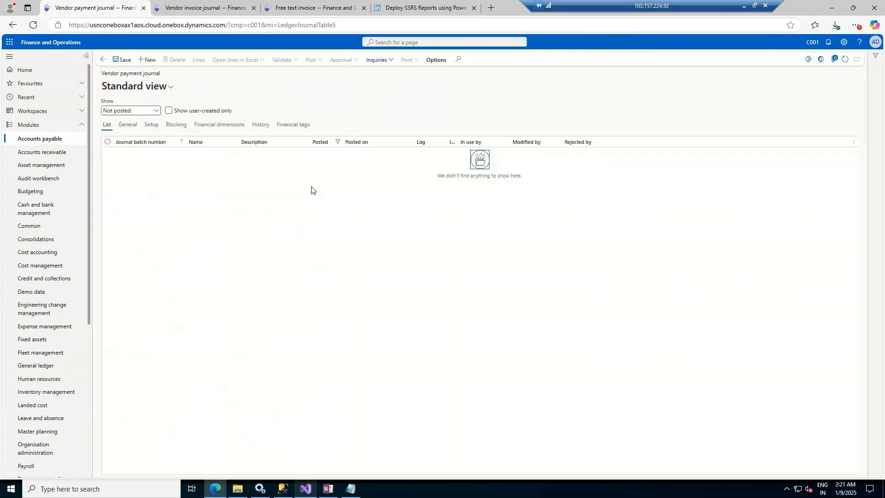
{"action": "left_click", "coordinate": [148, 60]}
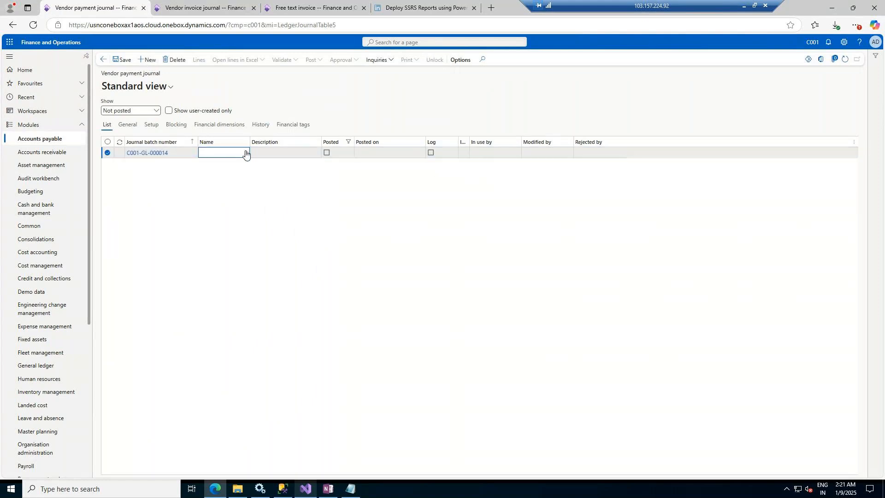
{"action": "left_click", "coordinate": [245, 154]}
{"action": "left_click", "coordinate": [242, 175]}
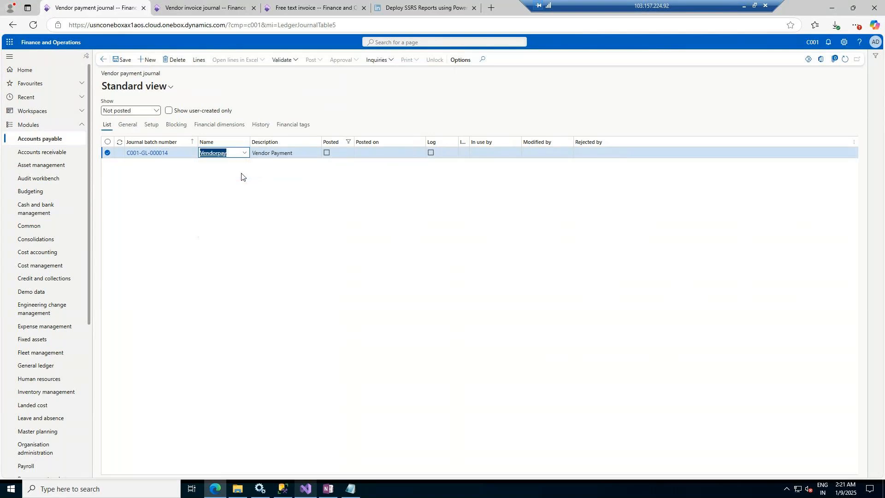
{"action": "left_click", "coordinate": [199, 63]}
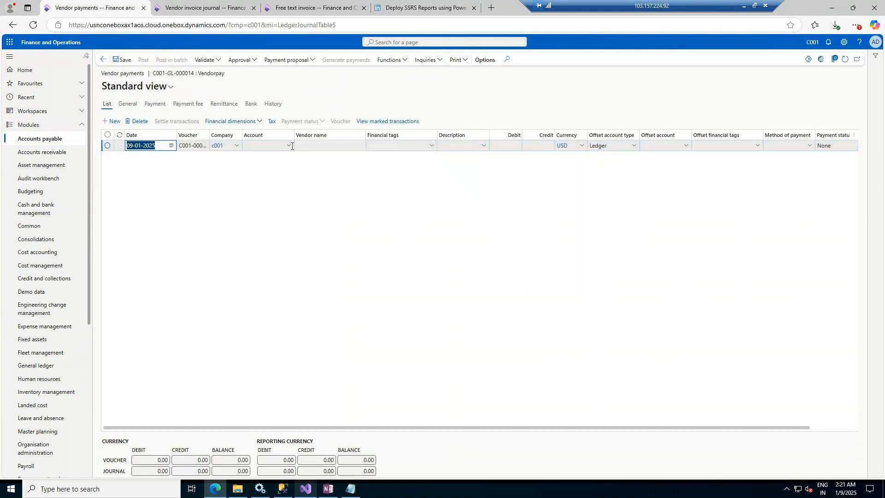
Step: Set the payment line's account to vendor Dell International LLC and save the line
{"action": "left_click", "coordinate": [290, 145]}
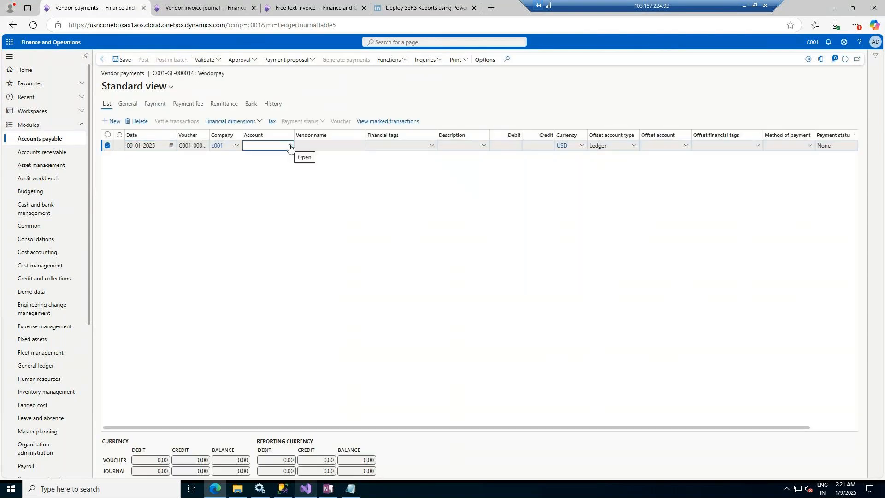
{"action": "left_click", "coordinate": [290, 147]}
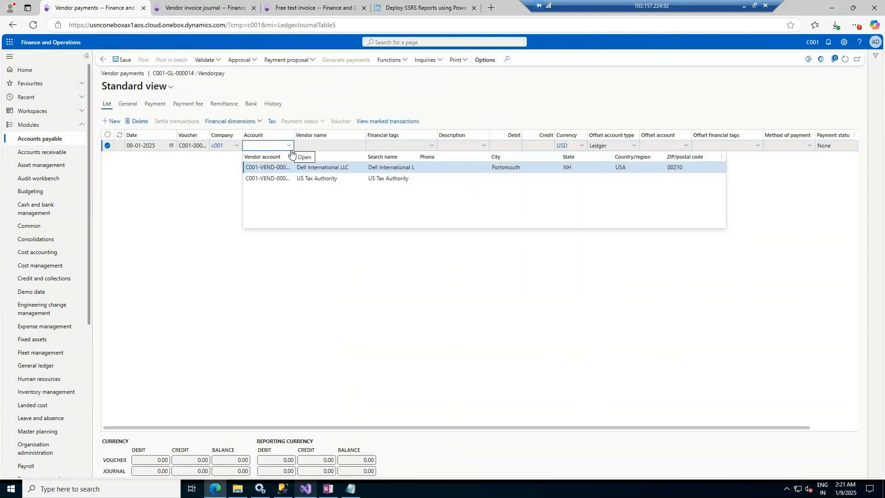
{"action": "left_click", "coordinate": [334, 165]}
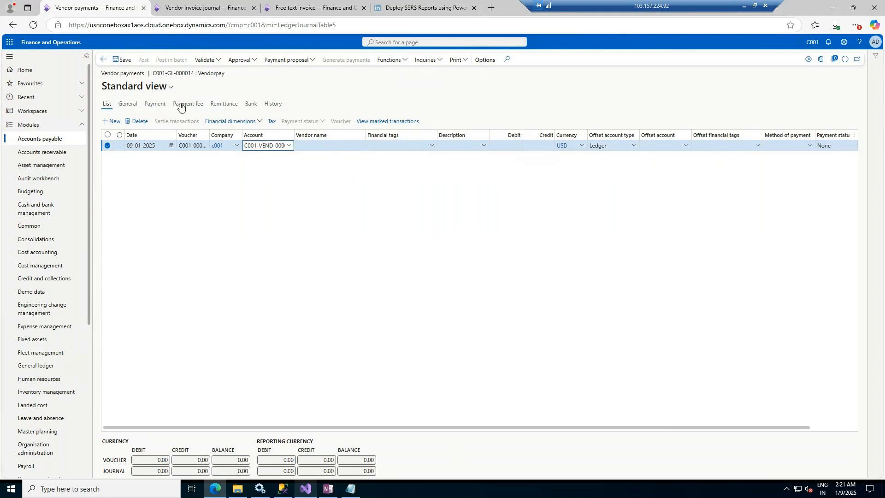
{"action": "left_click", "coordinate": [121, 59]}
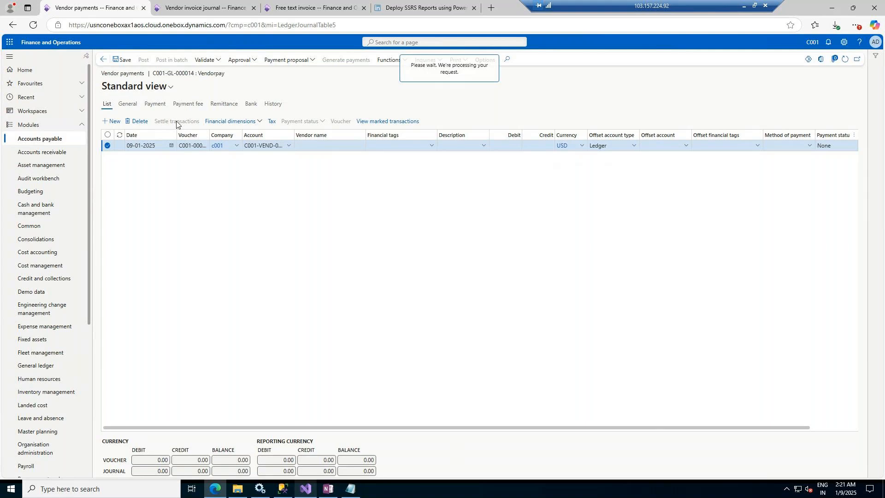
Step: Settle transactions by marking the Dell invoice dated 08-01-2025 for payment
{"action": "left_click", "coordinate": [177, 125]}
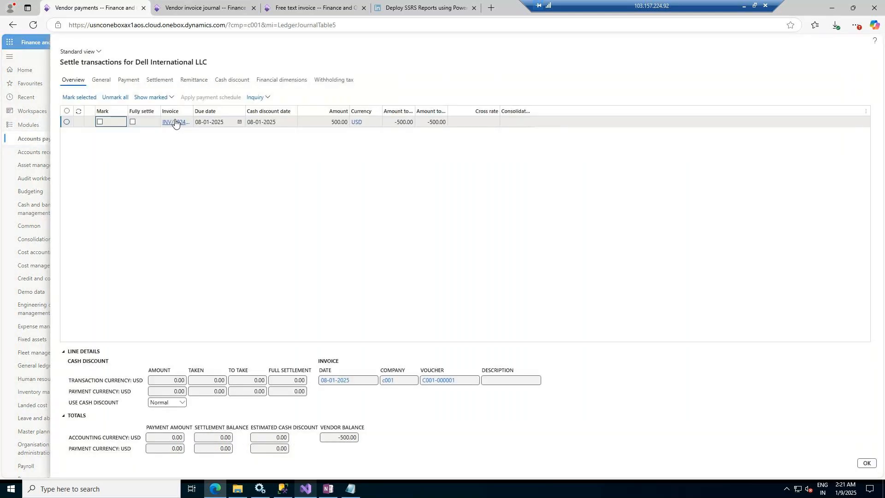
{"action": "left_click", "coordinate": [100, 122]}
{"action": "left_click", "coordinate": [867, 464]}
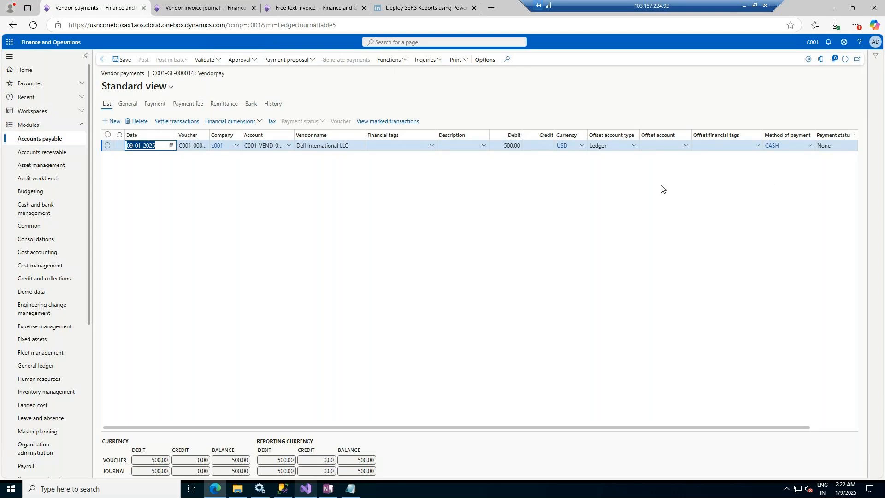
Step: Set the offset account type to Bank and the offset account to B001 HSBC BANK
{"action": "left_click", "coordinate": [635, 146]}
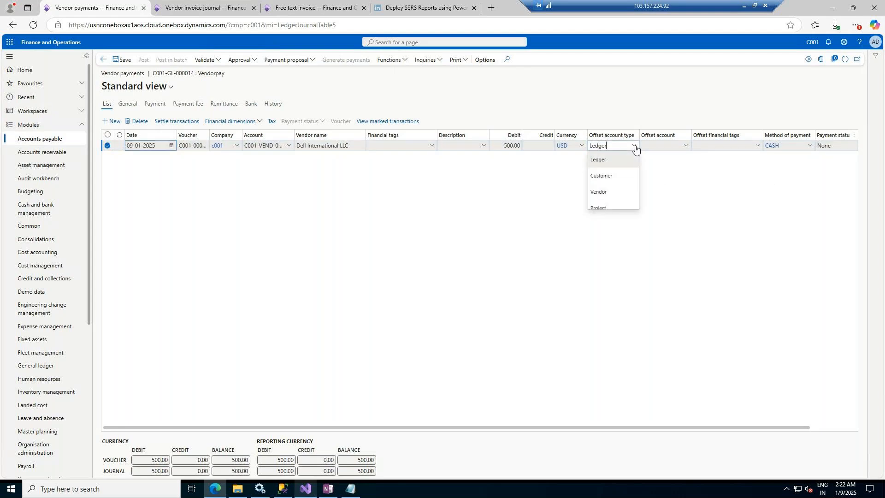
{"action": "left_click", "coordinate": [600, 241]}
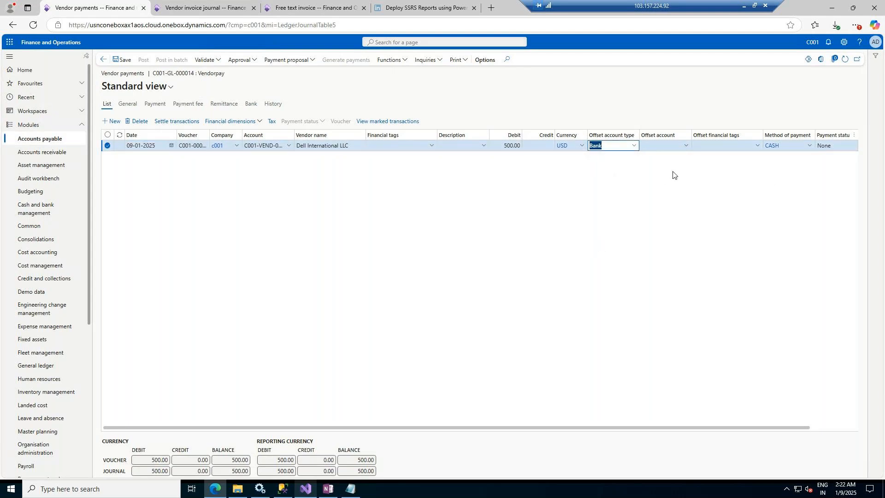
{"action": "left_click", "coordinate": [688, 146]}
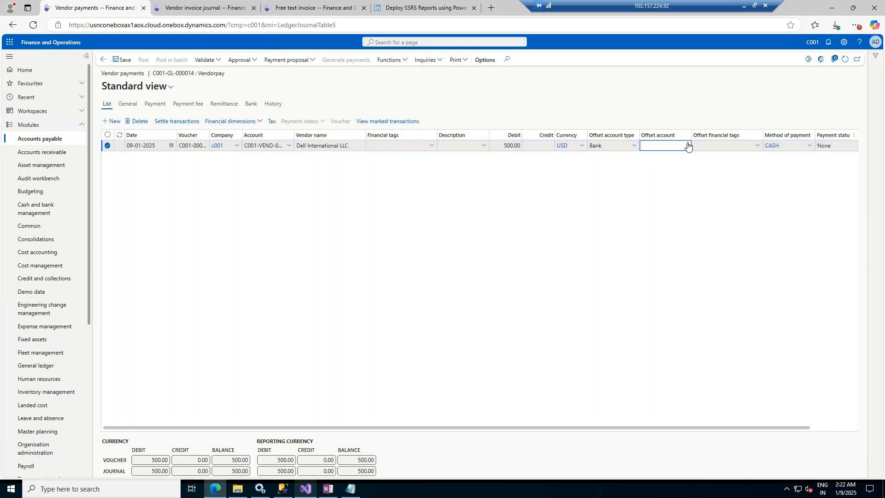
{"action": "left_click", "coordinate": [687, 146]}
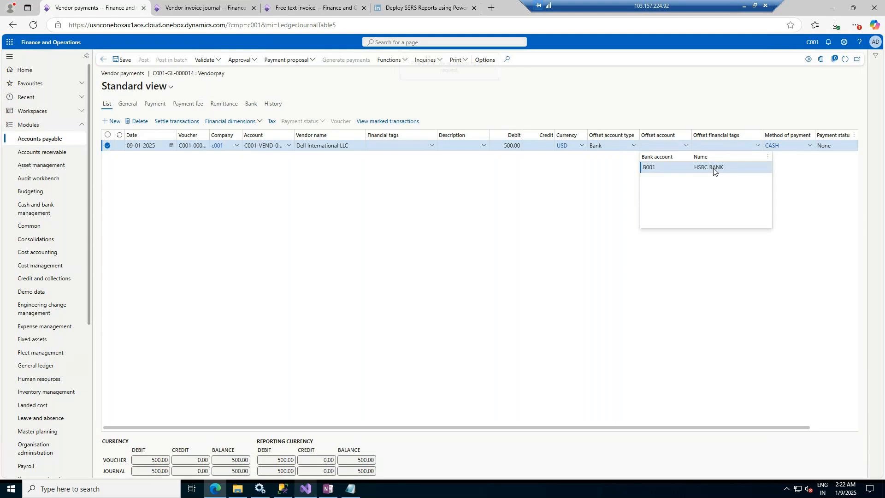
{"action": "left_click", "coordinate": [714, 168]}
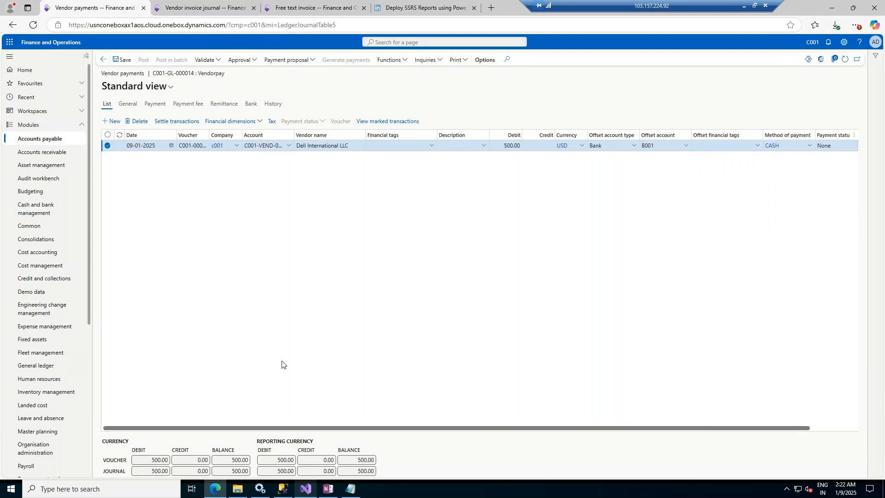
{"action": "left_click", "coordinate": [236, 126]}
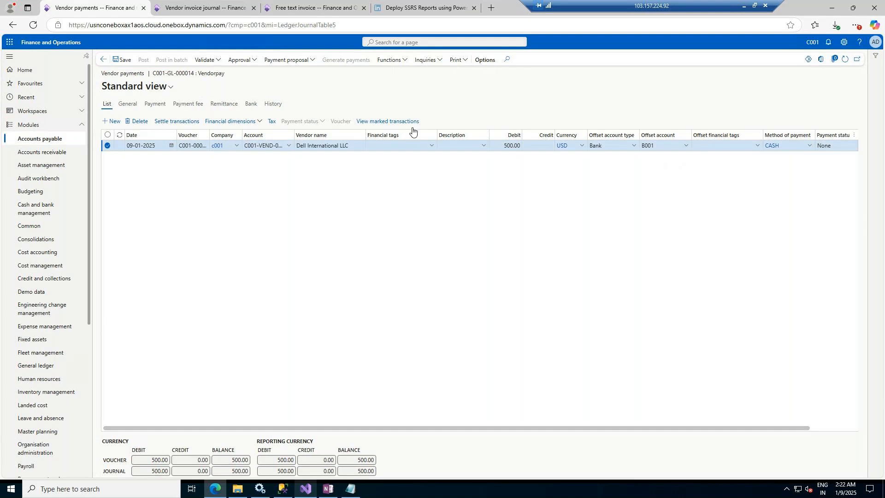
Step: Review the payment line's tax transactions and the journal line's remaining columns
{"action": "left_click", "coordinate": [263, 243]}
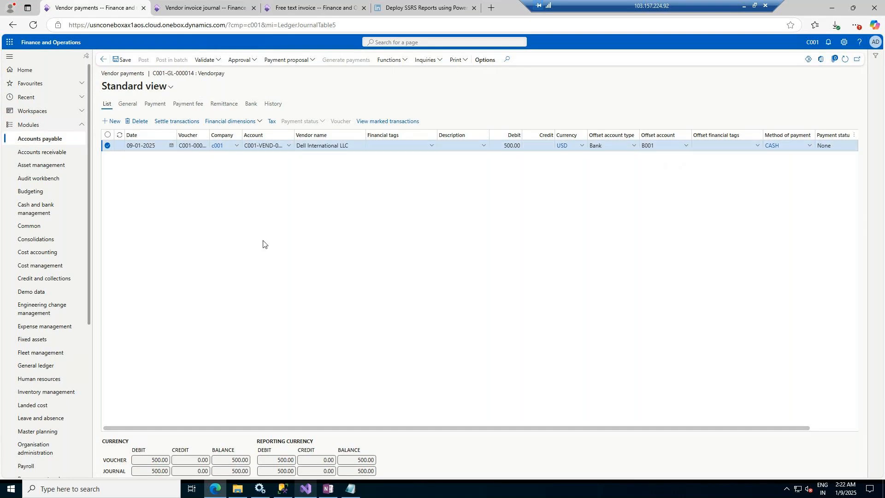
{"action": "left_click", "coordinate": [271, 123]}
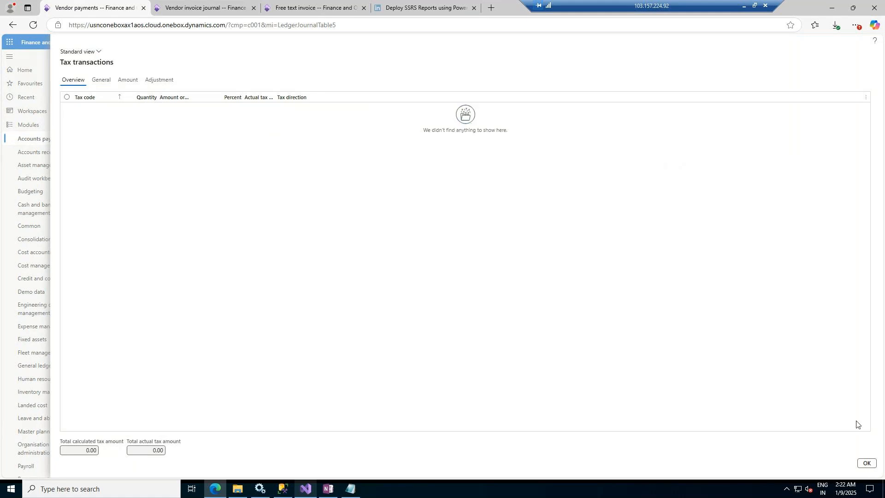
{"action": "key", "text": "Escape"}
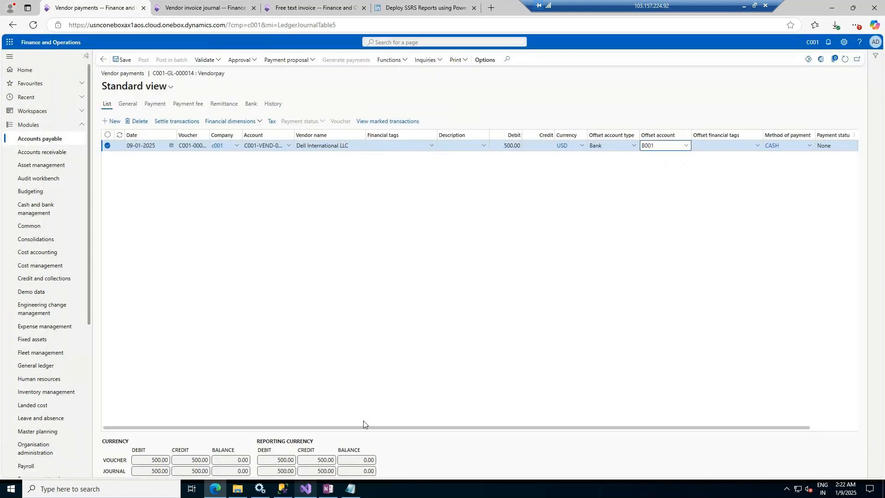
{"action": "left_click_drag", "start_coordinate": [364, 422], "coordinate": [716, 427]}
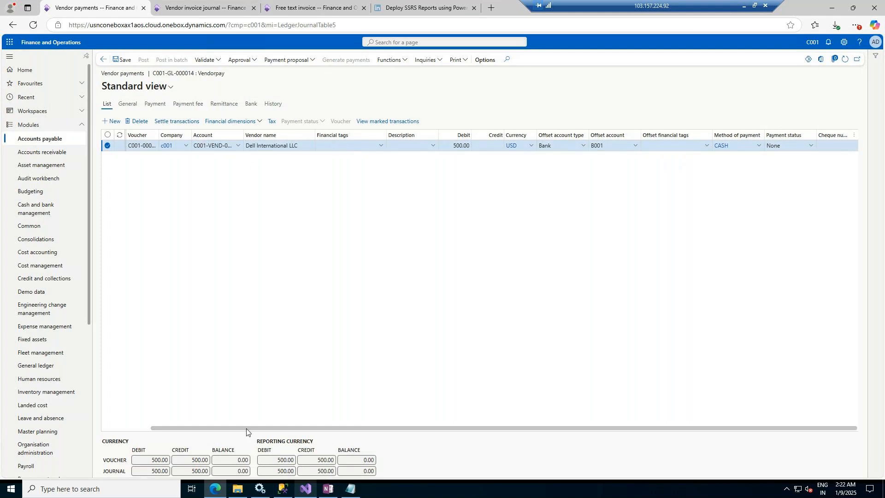
{"action": "left_click_drag", "start_coordinate": [245, 429], "coordinate": [106, 329]}
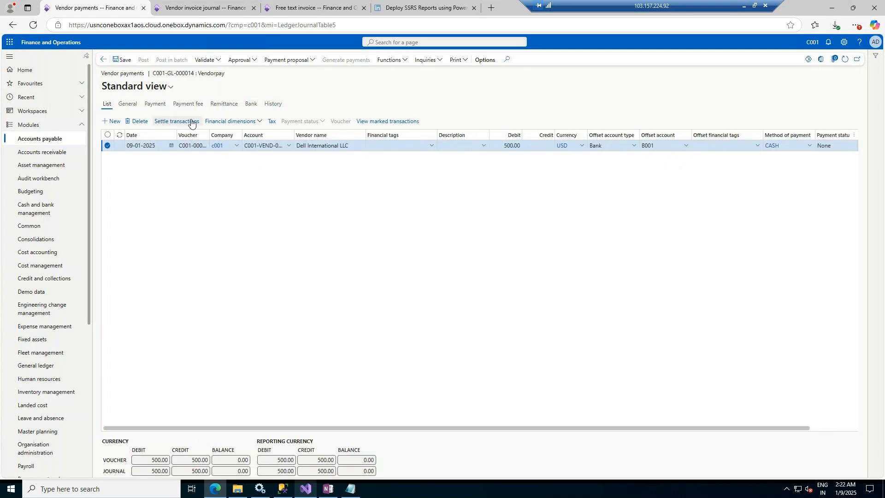
Step: Report the Vendorpay journal as ready and approve it
{"action": "left_click", "coordinate": [241, 59]}
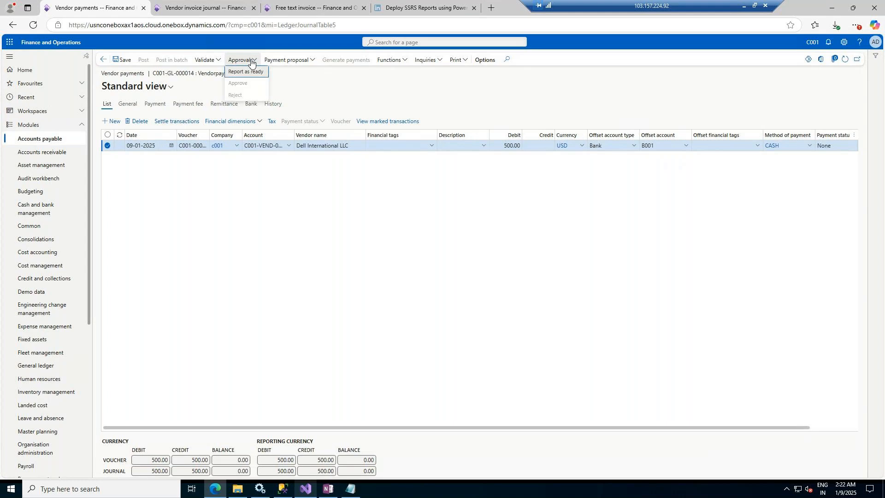
{"action": "left_click", "coordinate": [248, 72]}
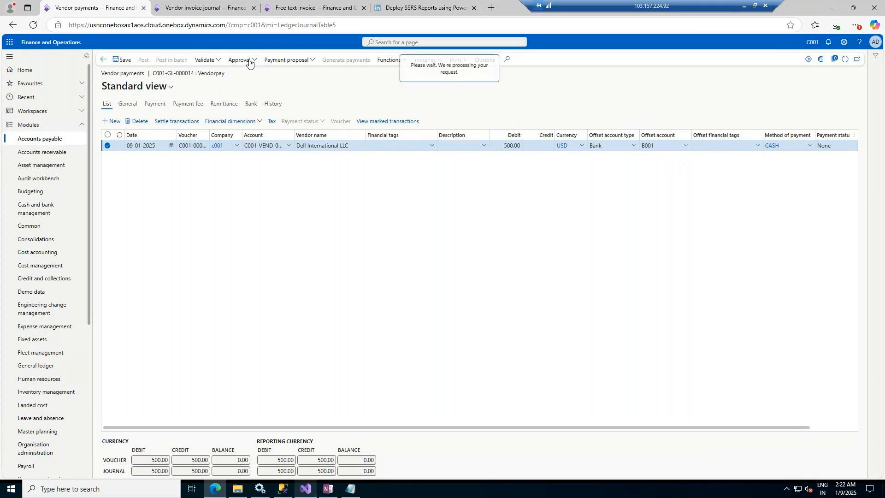
{"action": "left_click", "coordinate": [250, 61]}
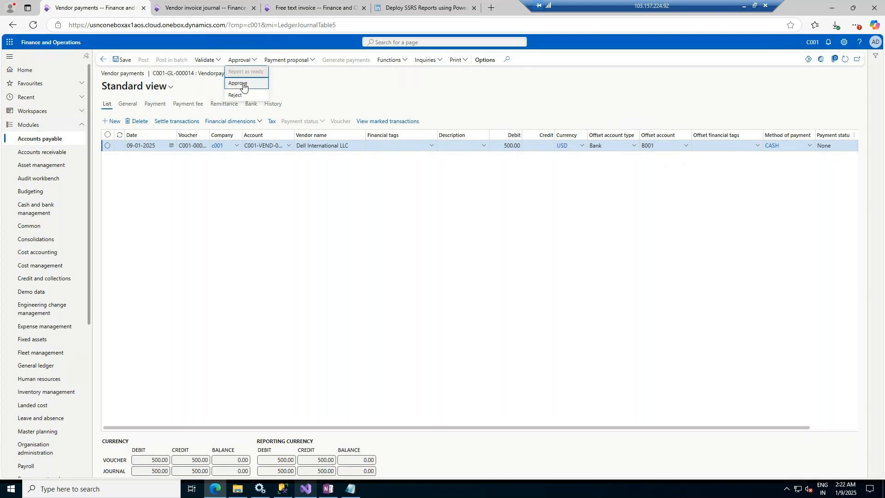
{"action": "left_click", "coordinate": [243, 85]}
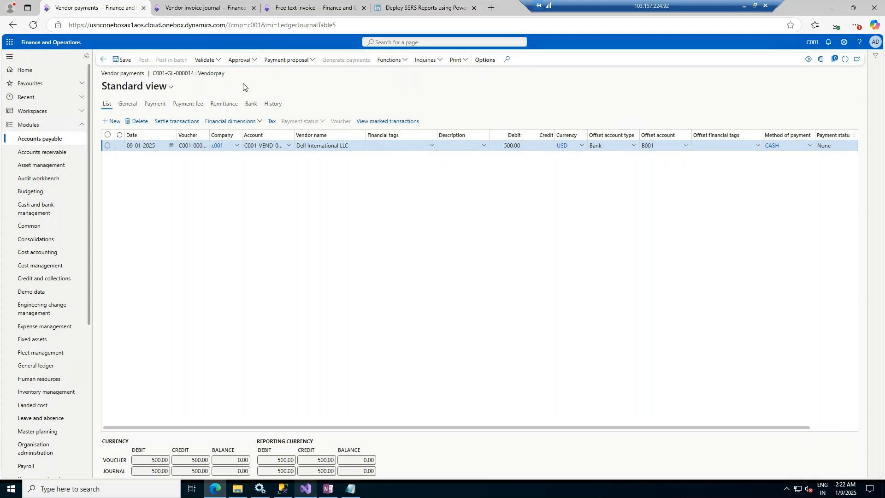
Step: Print the payment journal to screen with the default parameters
{"action": "left_click", "coordinate": [466, 61]}
{"action": "left_click", "coordinate": [466, 77]}
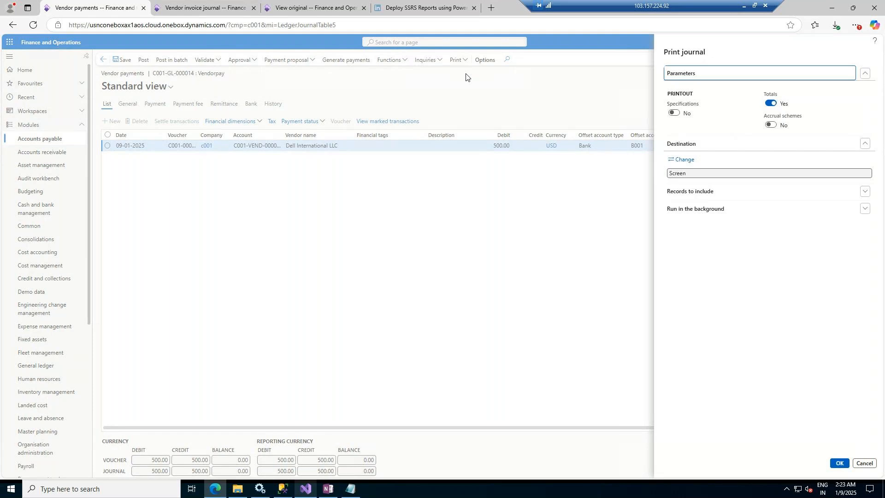
{"action": "left_click", "coordinate": [846, 464]}
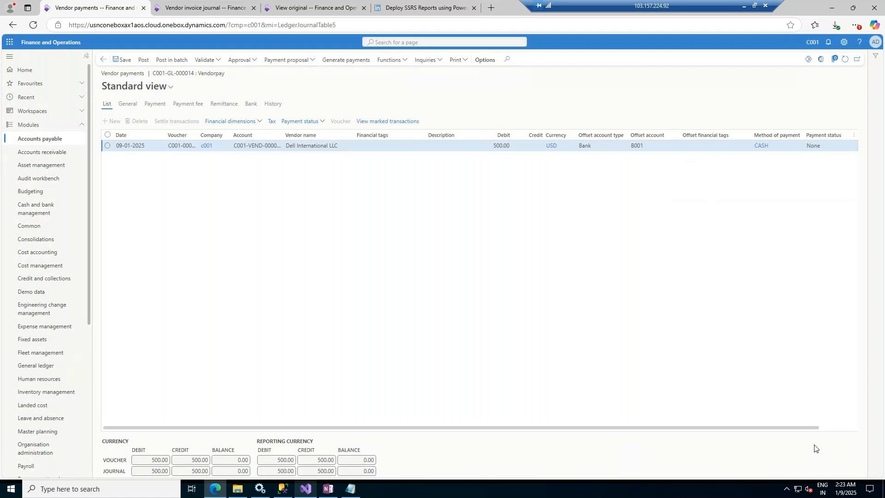
Step: Return from the invoice preview to the Acme Office Supplies free text invoice and post it
{"action": "left_click", "coordinate": [265, 7]}
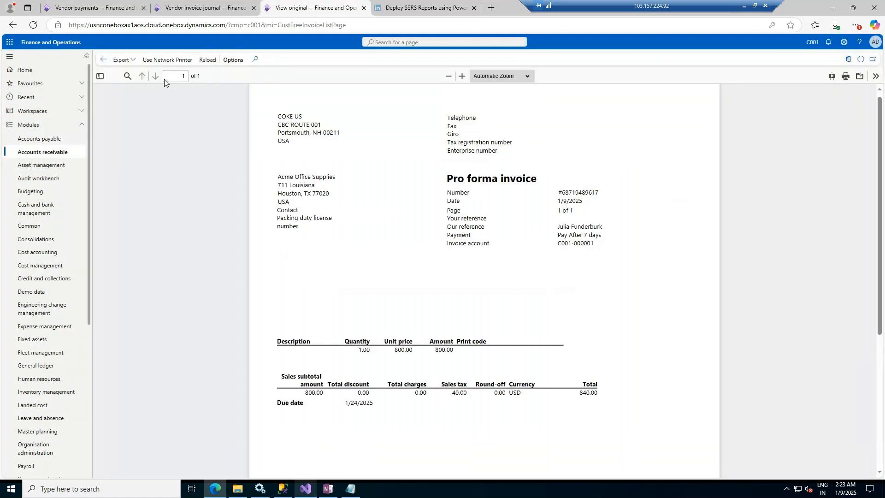
{"action": "left_click", "coordinate": [129, 61]}
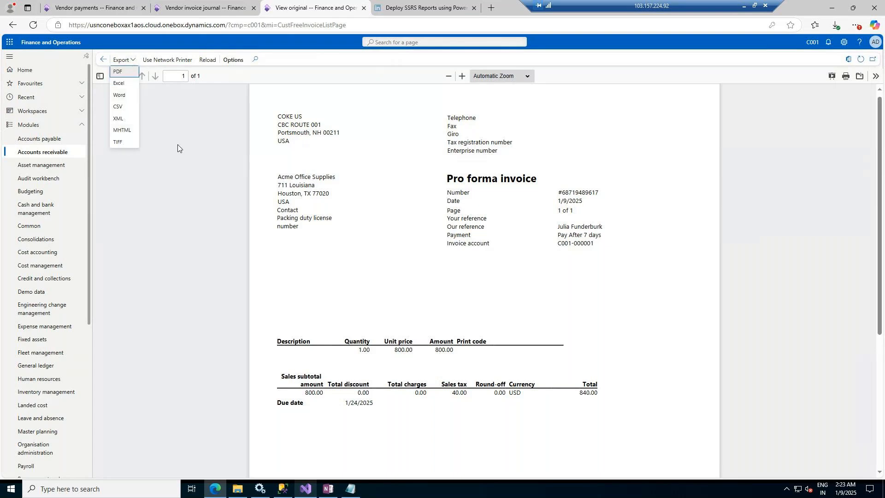
{"action": "key", "text": "Escape"}
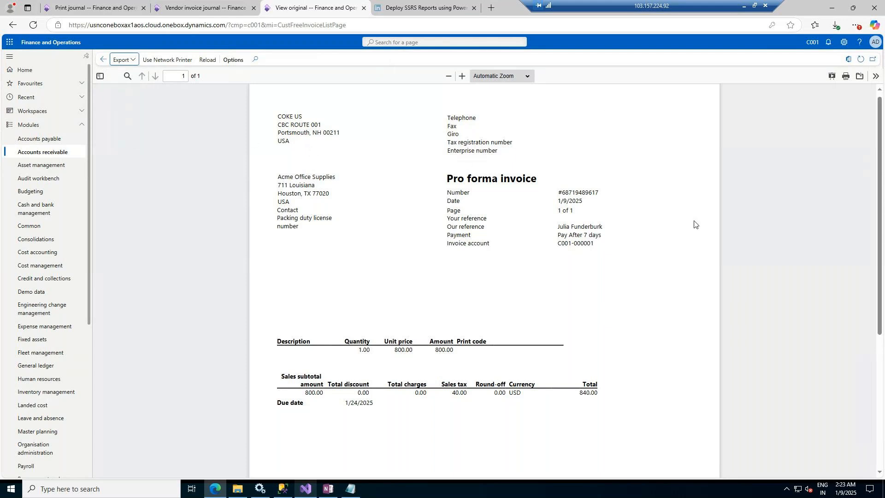
{"action": "left_click", "coordinate": [102, 59]}
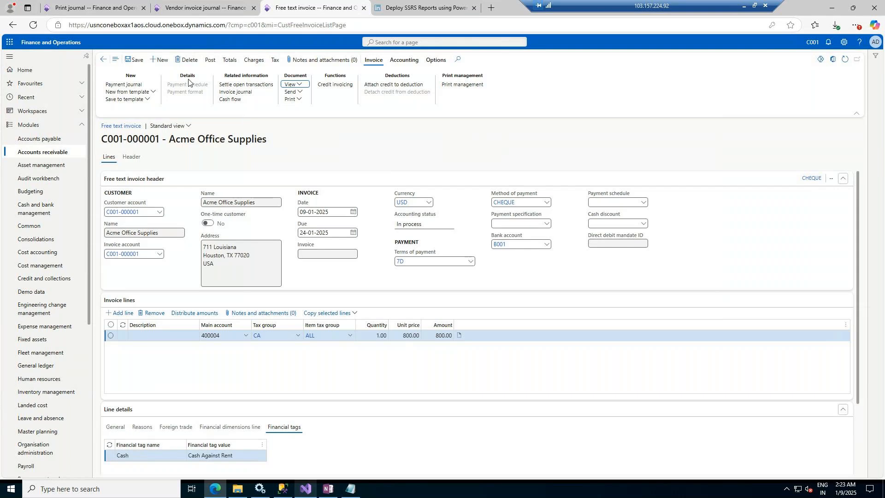
{"action": "left_click", "coordinate": [211, 62]}
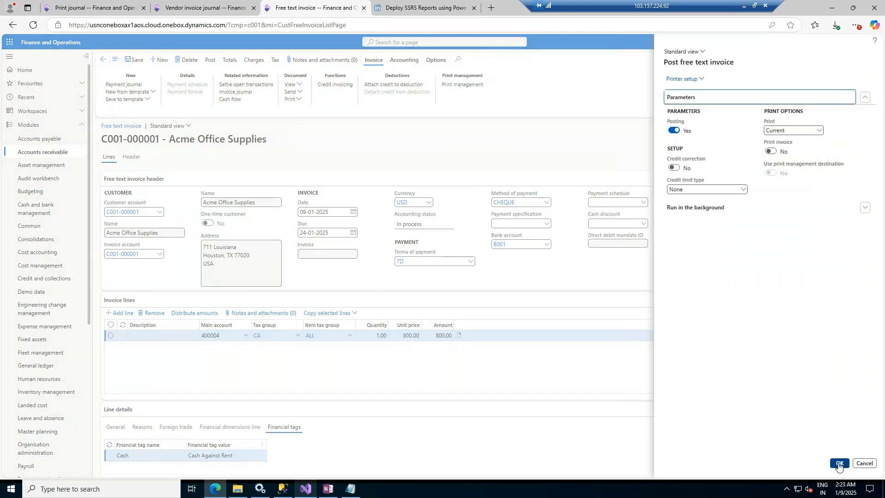
{"action": "left_click", "coordinate": [840, 464]}
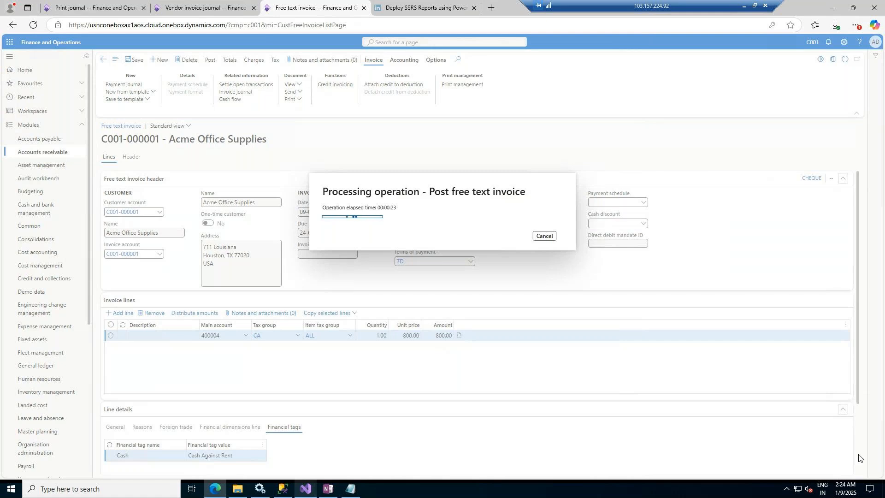
Step: Review the printed payment journal, then post the Vendorpay payment journal
{"action": "left_click", "coordinate": [83, 6]}
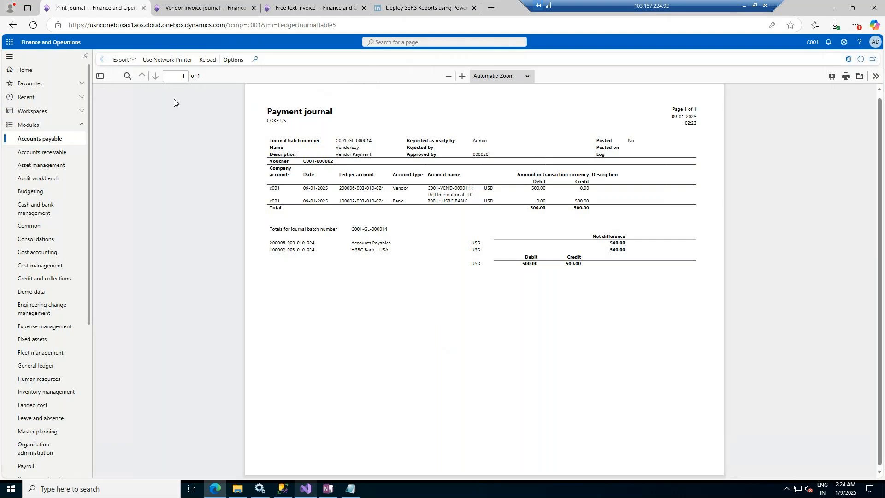
{"action": "left_click", "coordinate": [104, 60]}
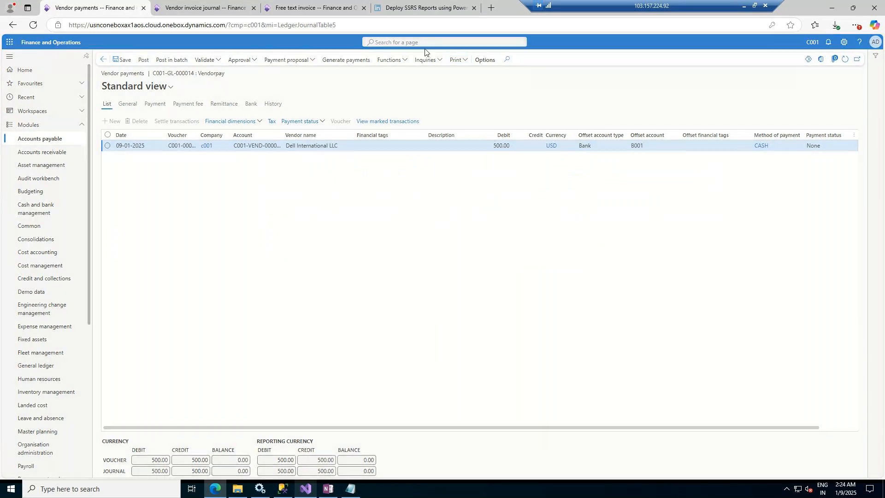
{"action": "left_click", "coordinate": [198, 7]}
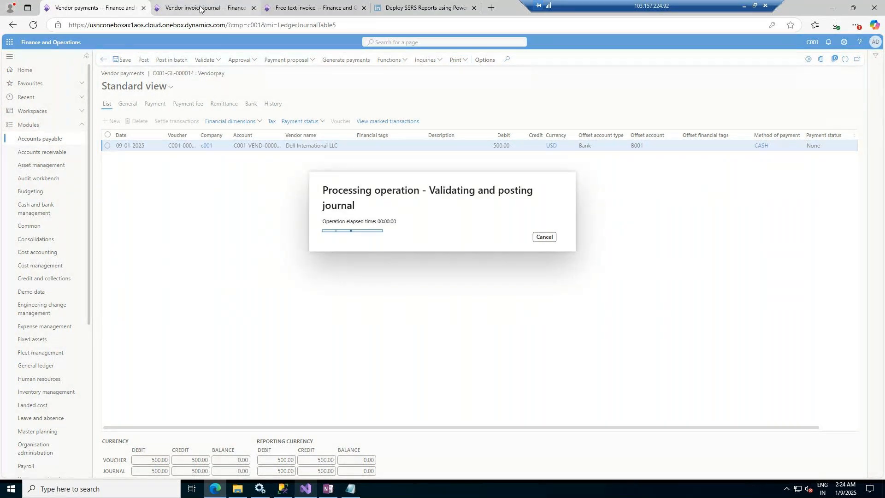
Step: Open the vendor transactions of Dell International LLC from the All vendors list
{"action": "left_click", "coordinate": [10, 141]}
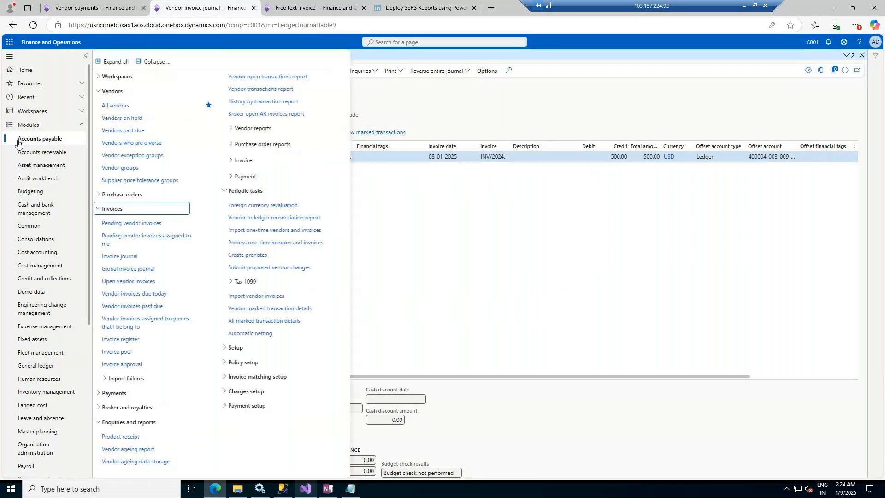
{"action": "left_click", "coordinate": [123, 108]}
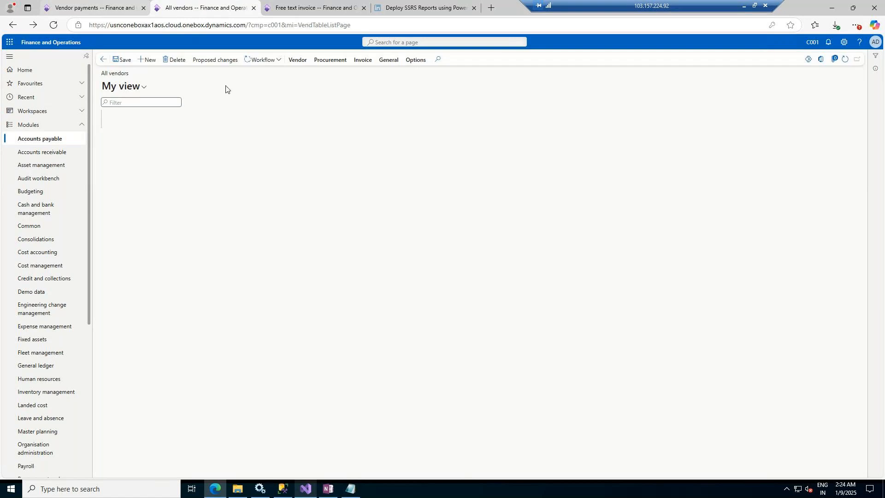
{"action": "left_click", "coordinate": [107, 8]}
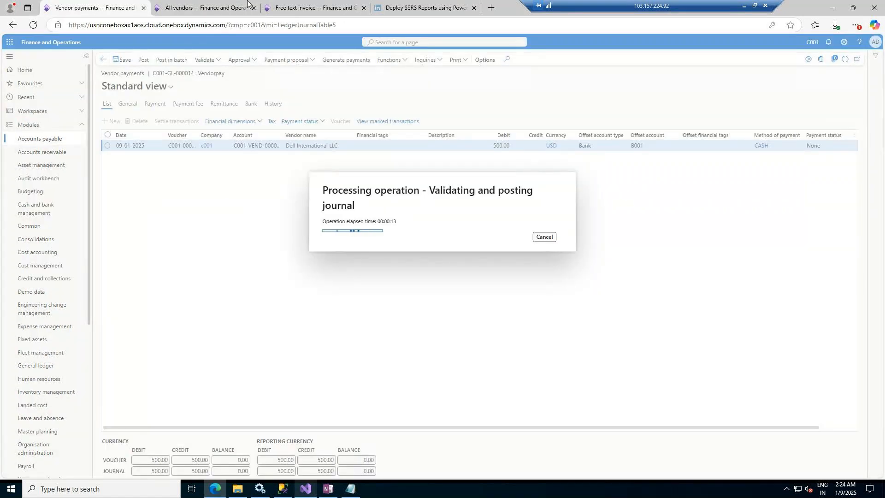
{"action": "left_click", "coordinate": [223, 7]}
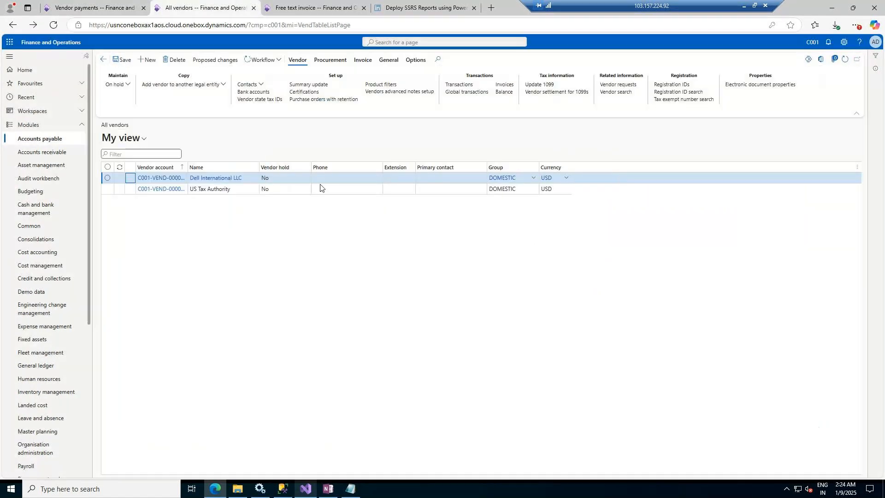
{"action": "left_click", "coordinate": [452, 86]}
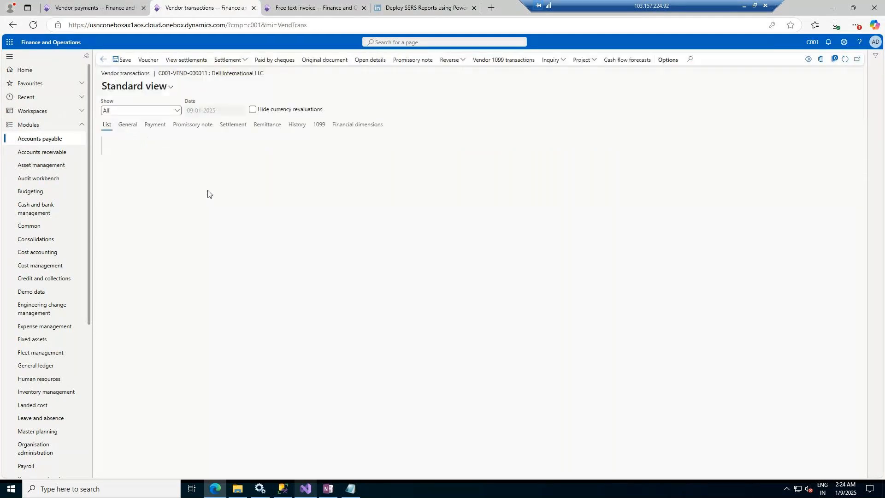
{"action": "left_click", "coordinate": [109, 14]}
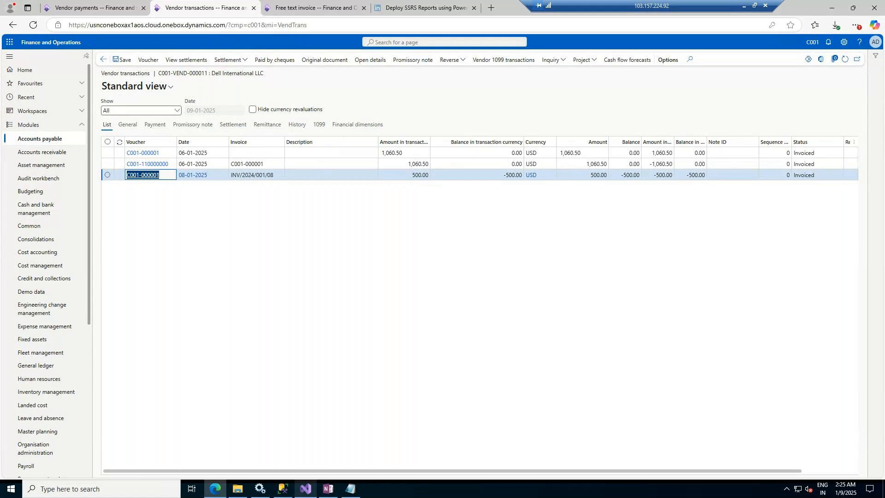
Step: Duplicate the free text invoice browser tab while posting runs
{"action": "left_click", "coordinate": [287, 3]}
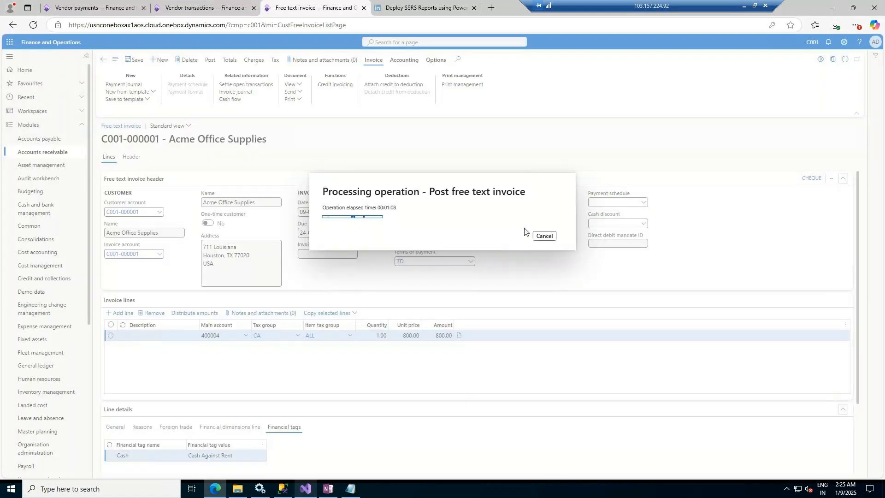
{"action": "right_click", "coordinate": [309, 3]}
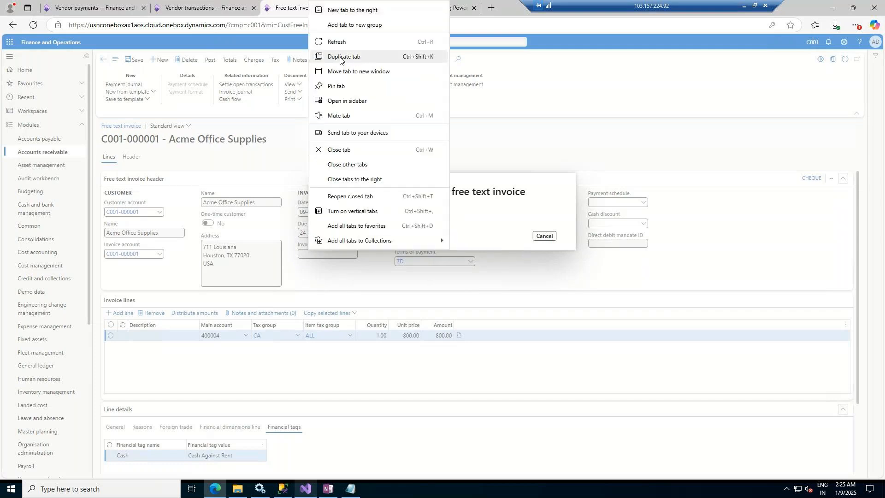
{"action": "left_click", "coordinate": [340, 58]}
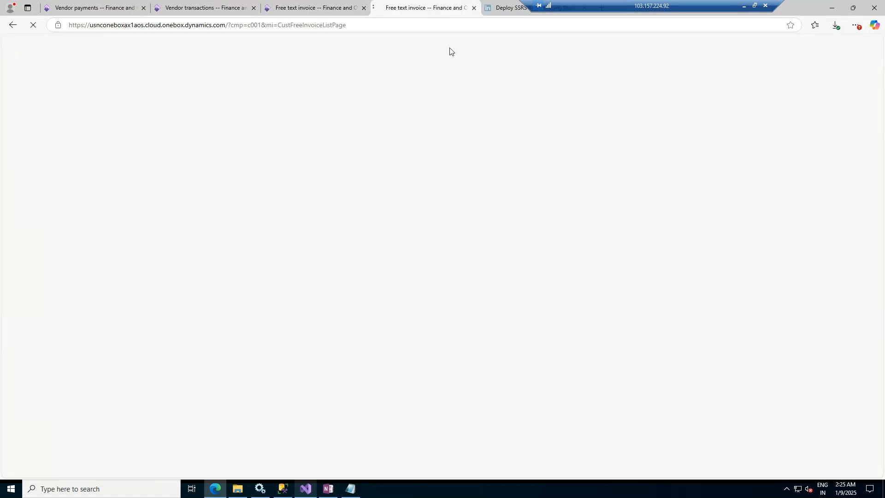
{"action": "left_click", "coordinate": [304, 8]}
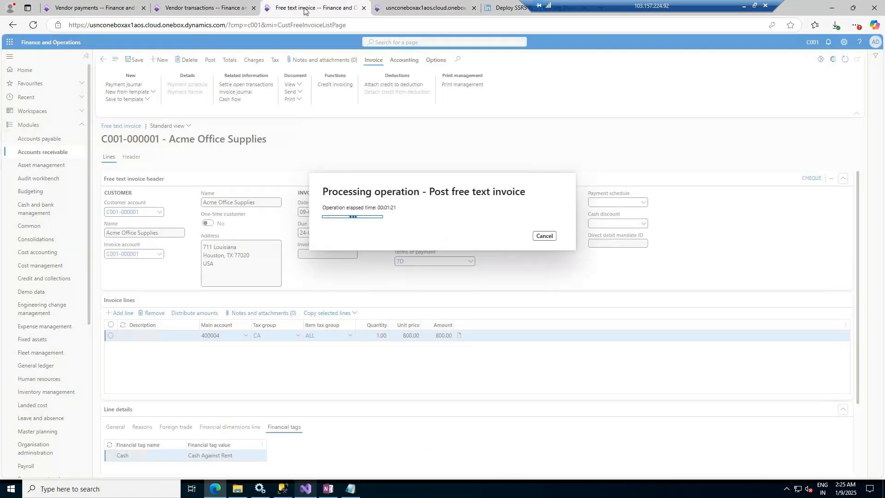
{"action": "left_click", "coordinate": [427, 6]}
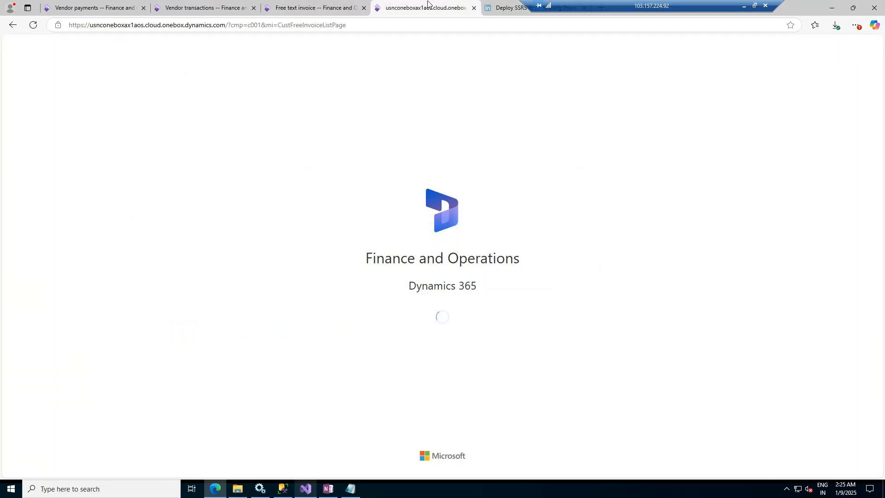
{"action": "left_click", "coordinate": [205, 5]}
Step: Refresh Dell's vendor transactions to inspect the new payment entries and check the posted free text invoice
{"action": "left_click", "coordinate": [76, 6]}
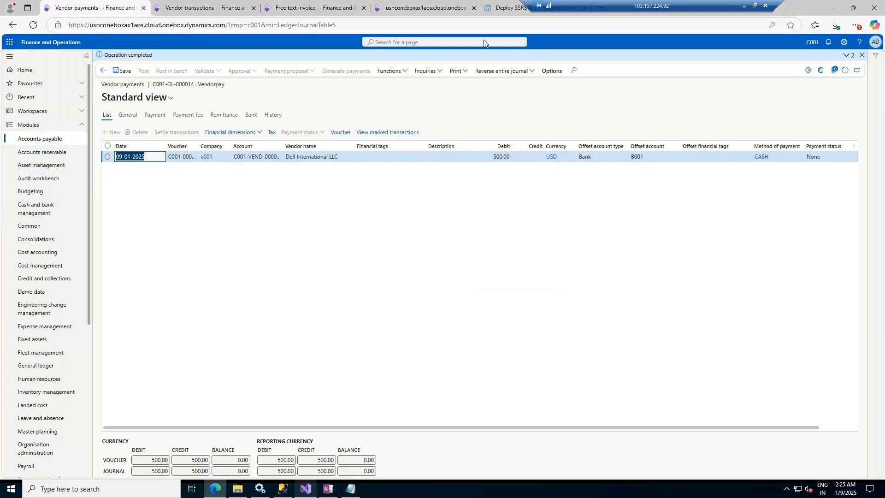
{"action": "left_click", "coordinate": [190, 6]}
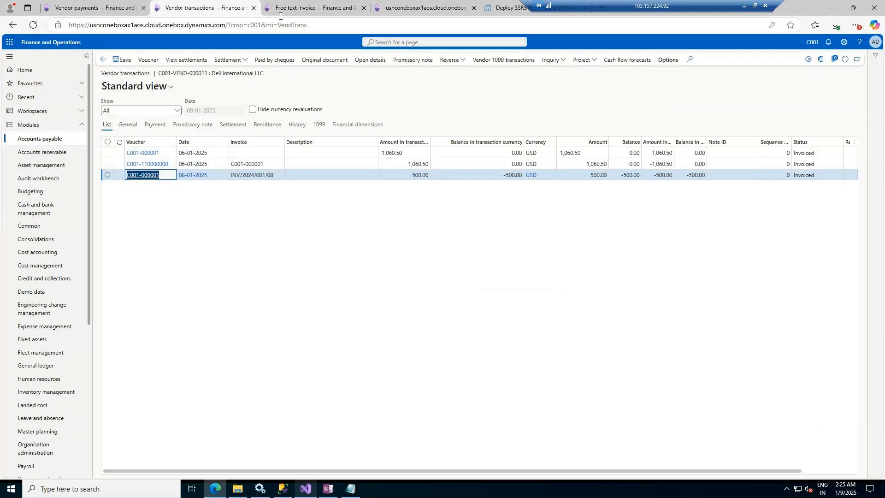
{"action": "left_click", "coordinate": [844, 59]}
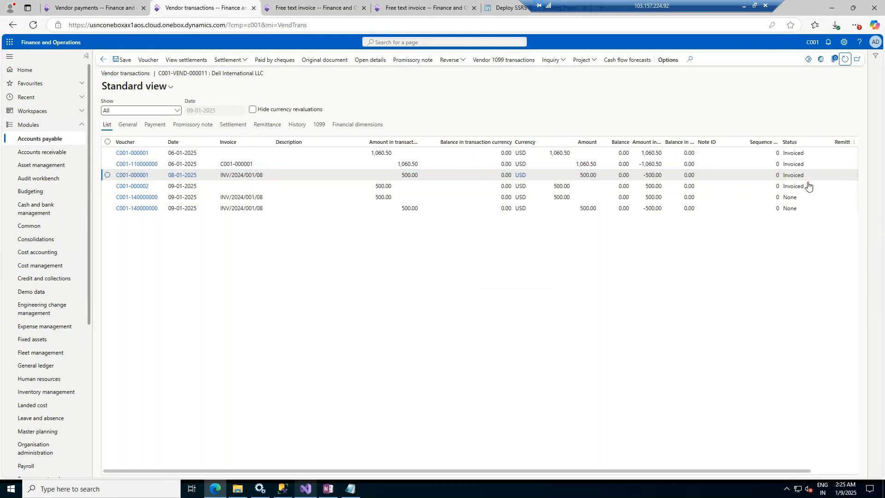
{"action": "left_click", "coordinate": [245, 197]}
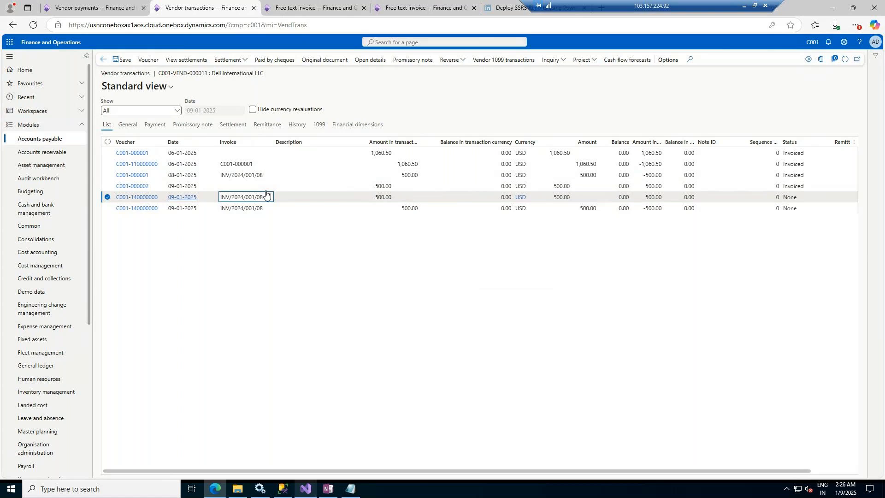
{"action": "left_click", "coordinate": [316, 4]}
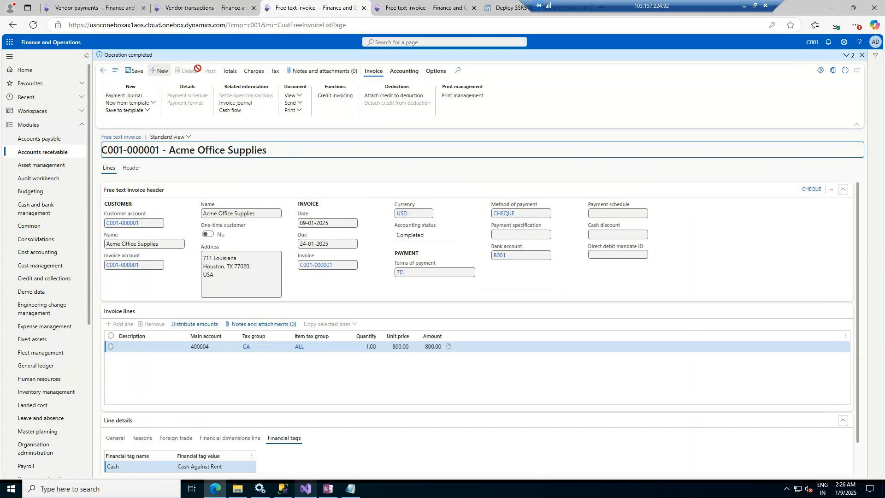
Step: Refresh the duplicated free text invoice list to check the Acme Office Supplies invoice's posting status
{"action": "left_click", "coordinate": [410, 4]}
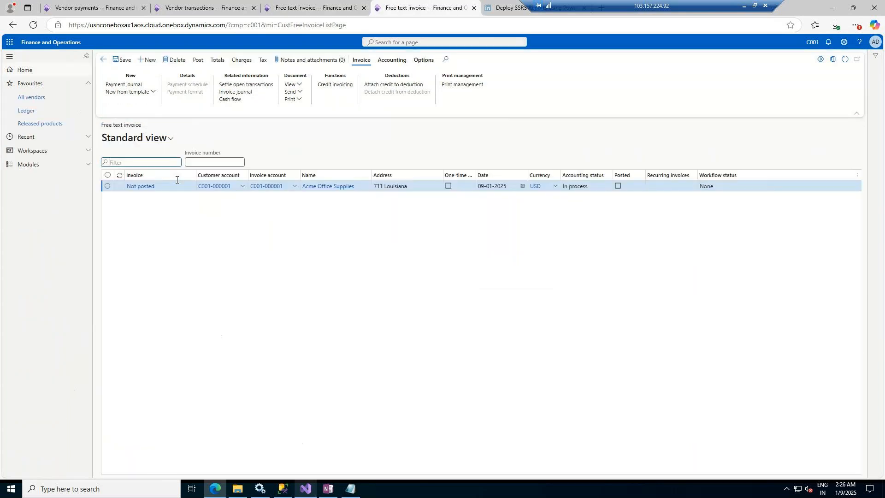
{"action": "left_click", "coordinate": [37, 165]}
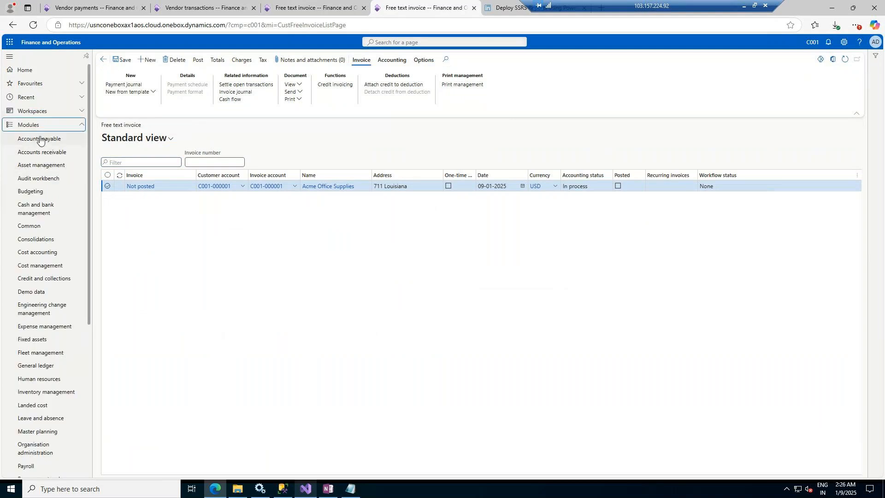
{"action": "left_click", "coordinate": [41, 154]}
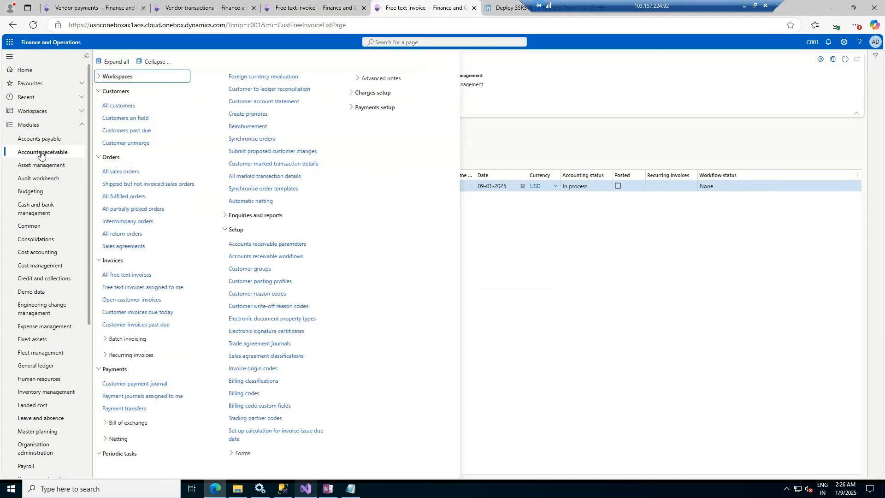
{"action": "left_click", "coordinate": [498, 134]}
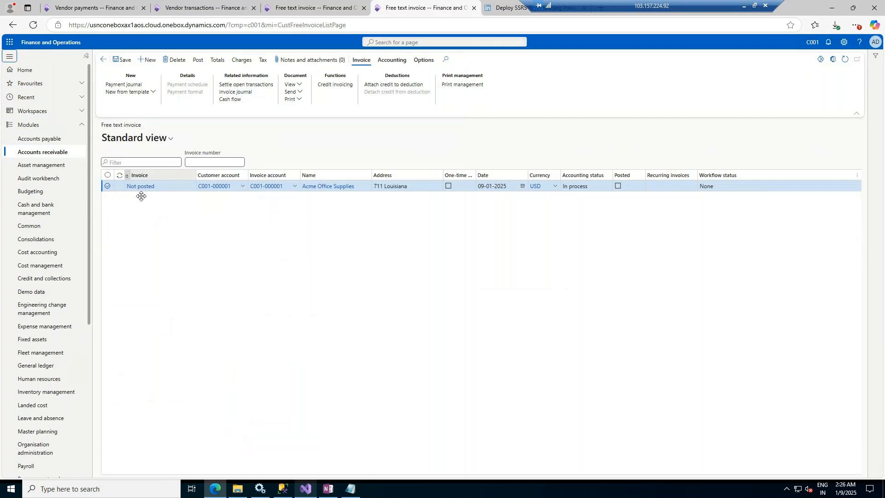
{"action": "left_click", "coordinate": [845, 60]}
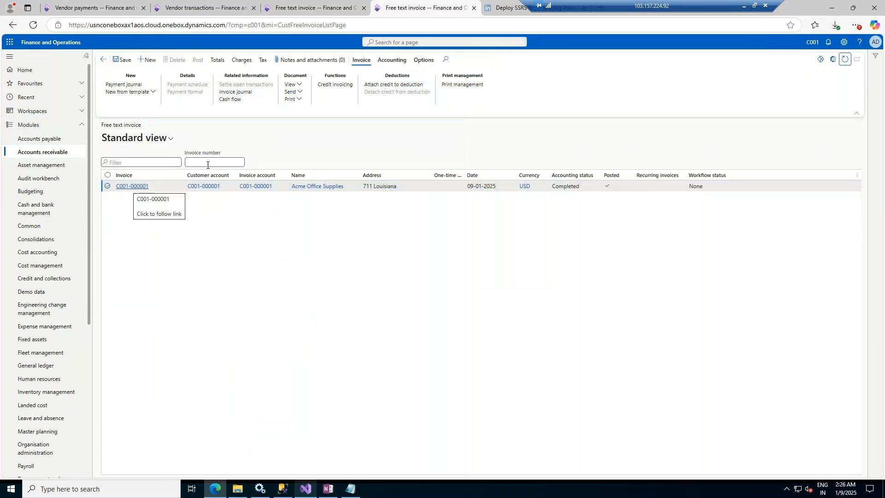
Step: Open the customer transactions of Acme Office Supplies from the All customers list
{"action": "left_click", "coordinate": [31, 154]}
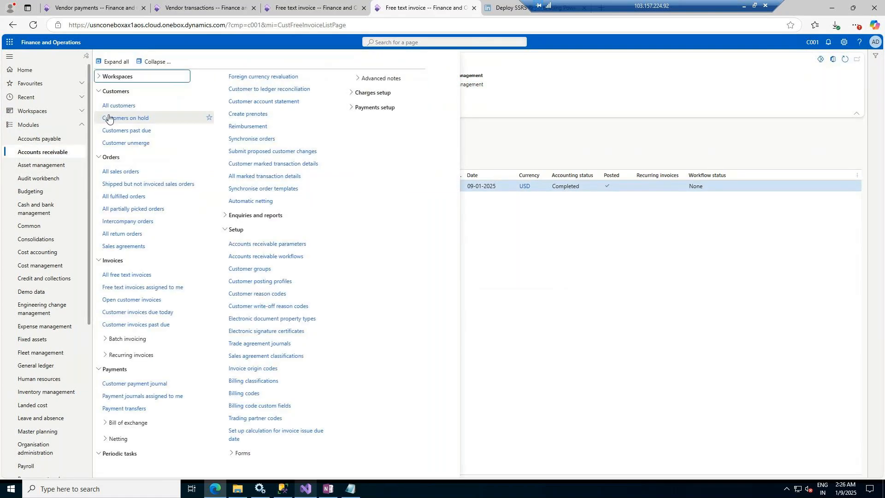
{"action": "left_click", "coordinate": [114, 110]}
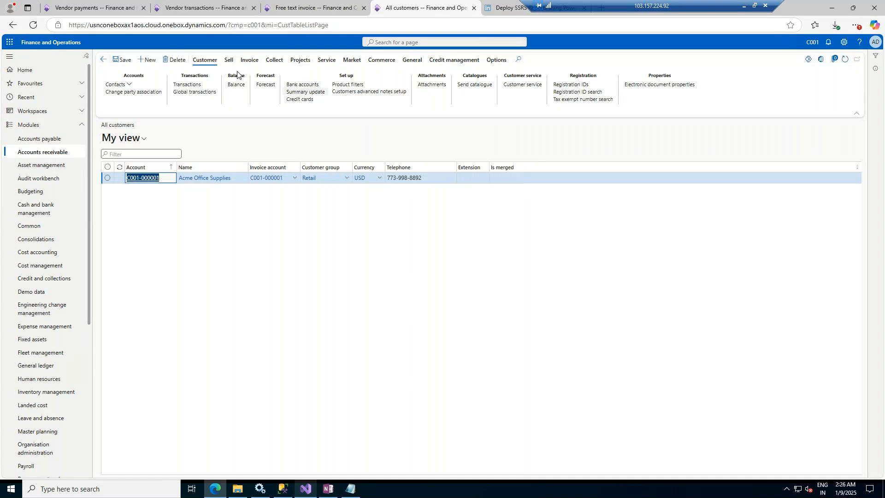
{"action": "left_click", "coordinate": [180, 85]}
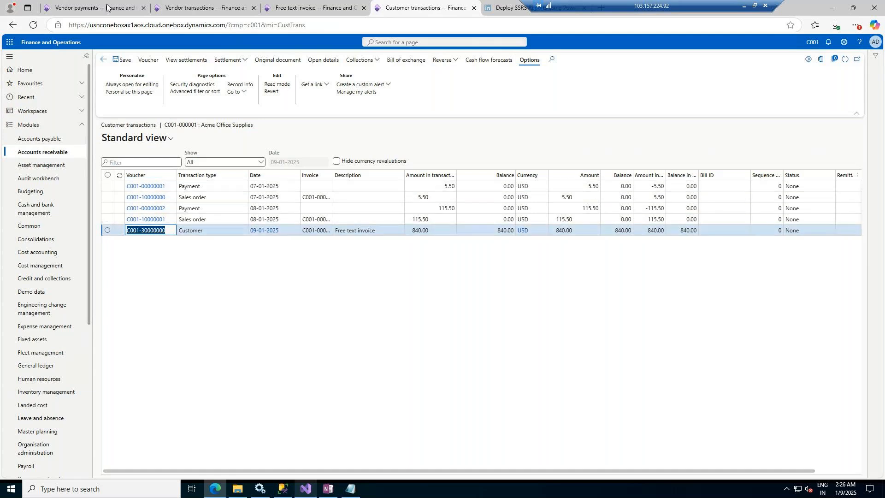
Step: Create a new customer payment journal named CustPay and open its lines
{"action": "key", "text": "ctrl+shift+Tab"}
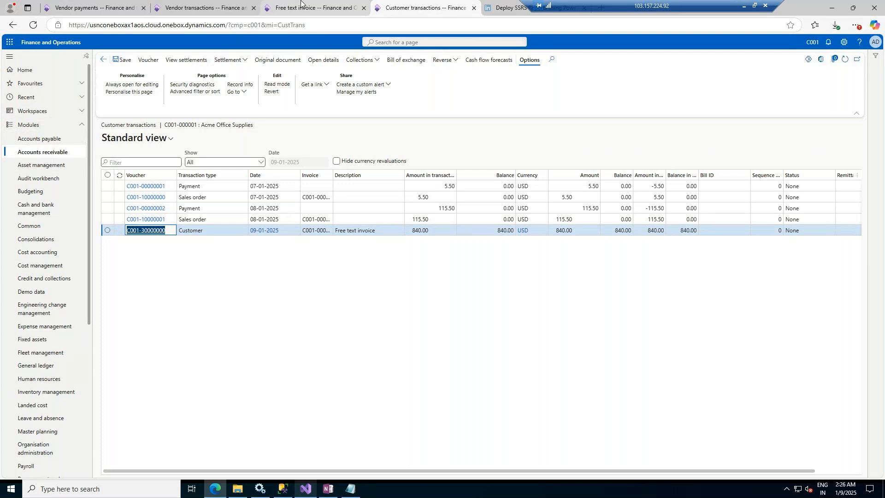
{"action": "left_click", "coordinate": [30, 153]}
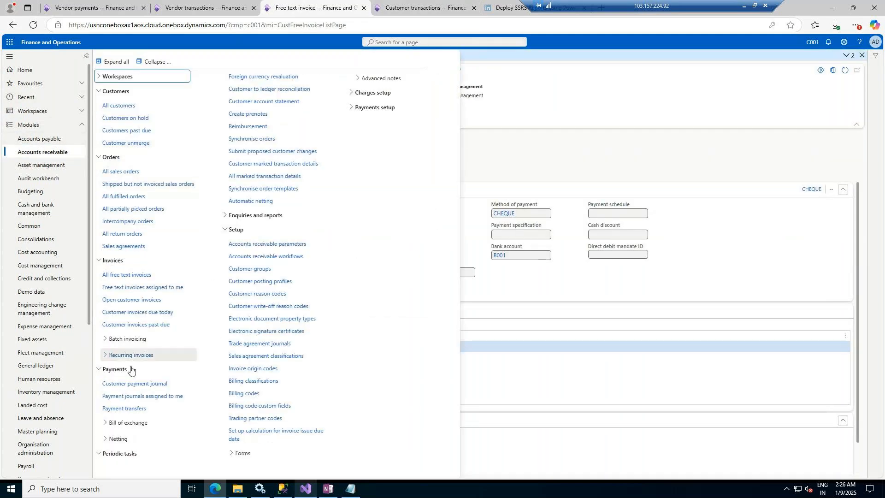
{"action": "left_click", "coordinate": [132, 385]}
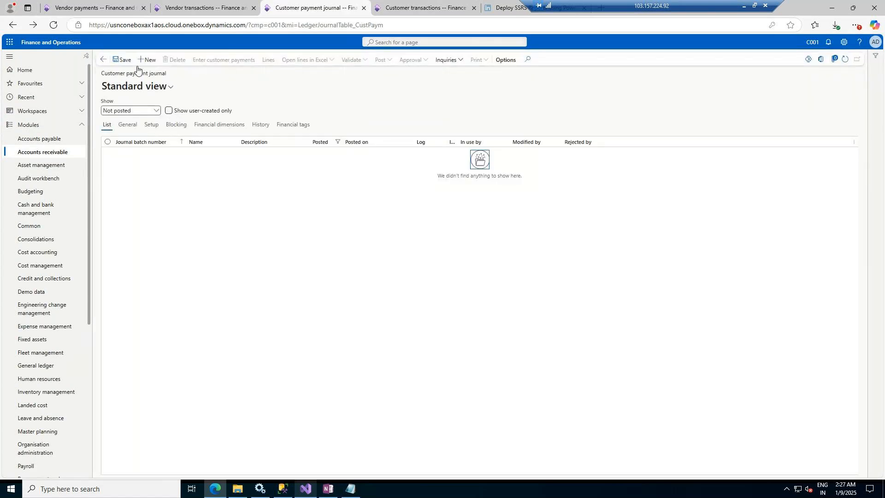
{"action": "left_click", "coordinate": [150, 60]}
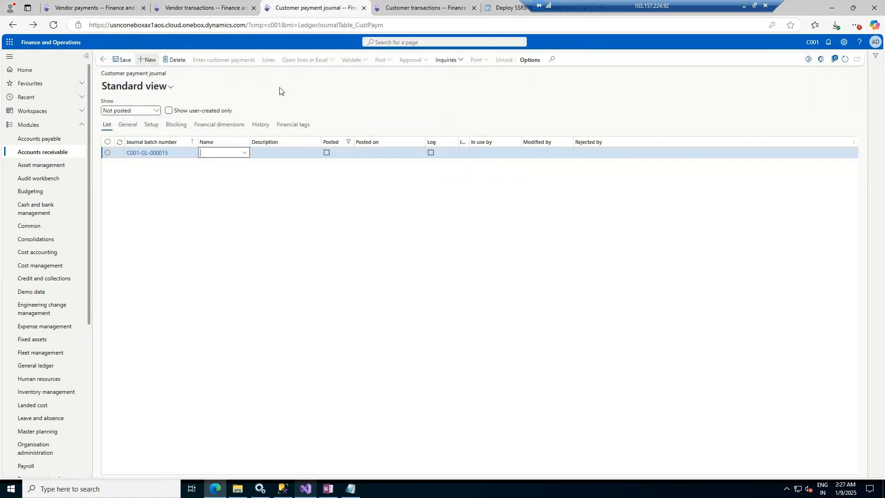
{"action": "left_click", "coordinate": [245, 154]}
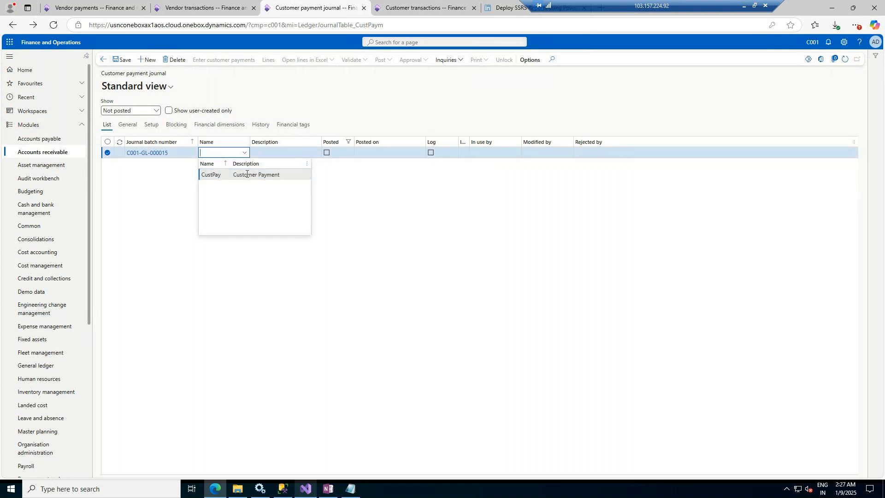
{"action": "left_click", "coordinate": [245, 175]}
{"action": "left_click", "coordinate": [272, 61]}
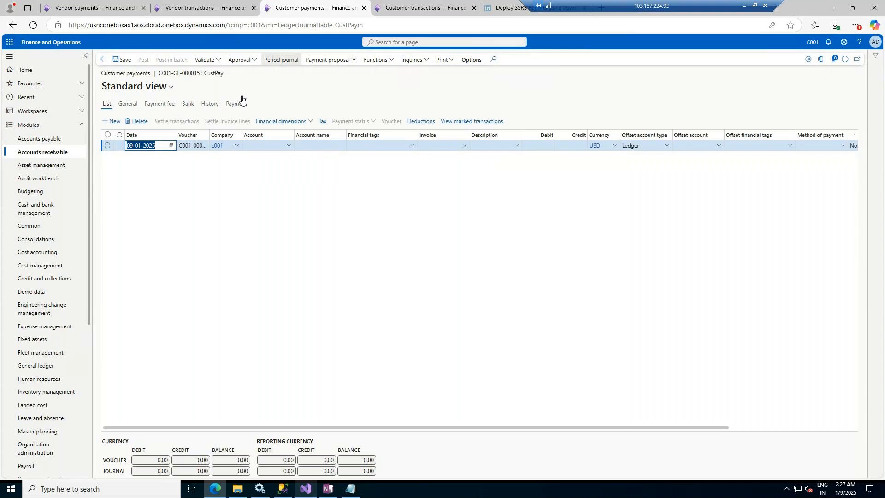
Step: Add a payment line for customer account C001-000001 with a credit amount of 840
{"action": "left_click", "coordinate": [286, 146]}
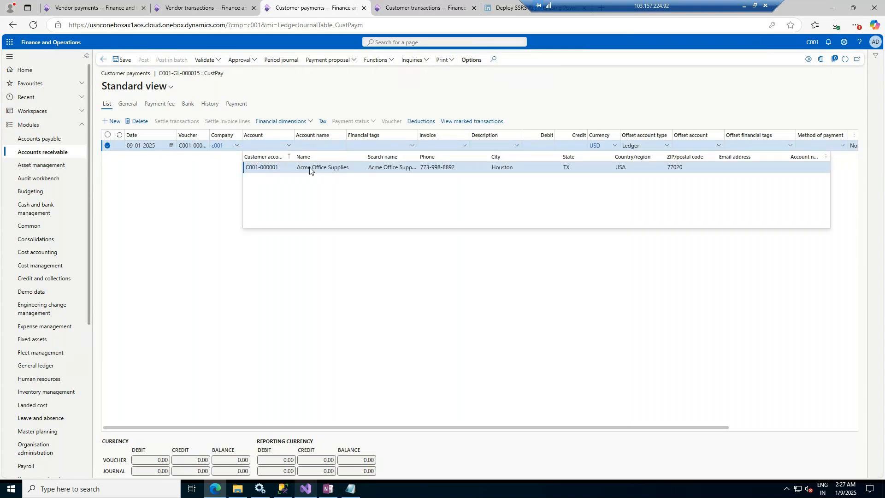
{"action": "left_click", "coordinate": [309, 170]}
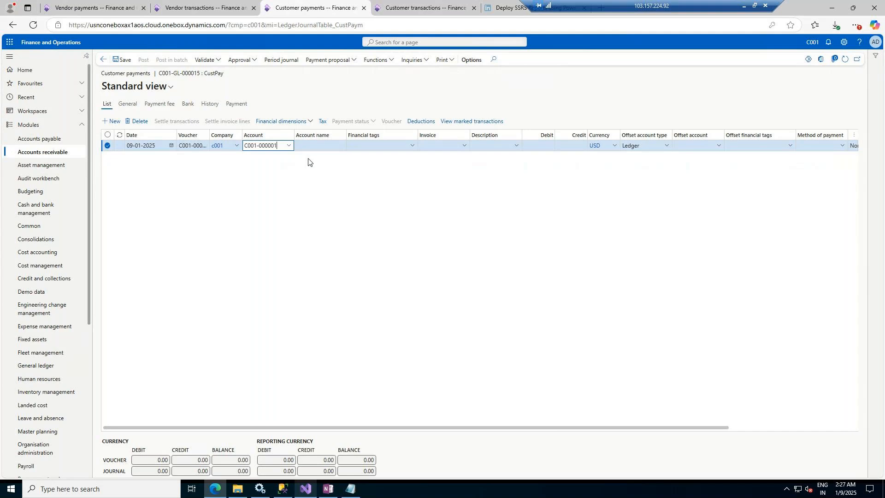
{"action": "left_click", "coordinate": [466, 147]}
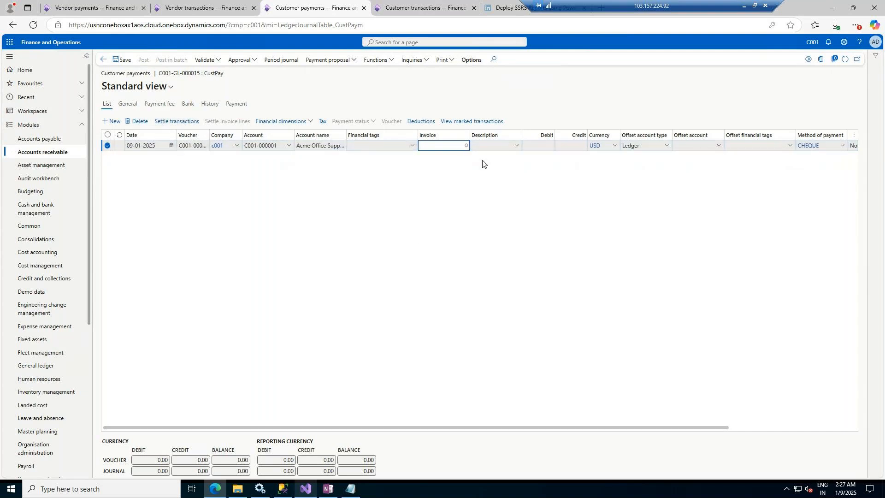
{"action": "left_click", "coordinate": [352, 186]}
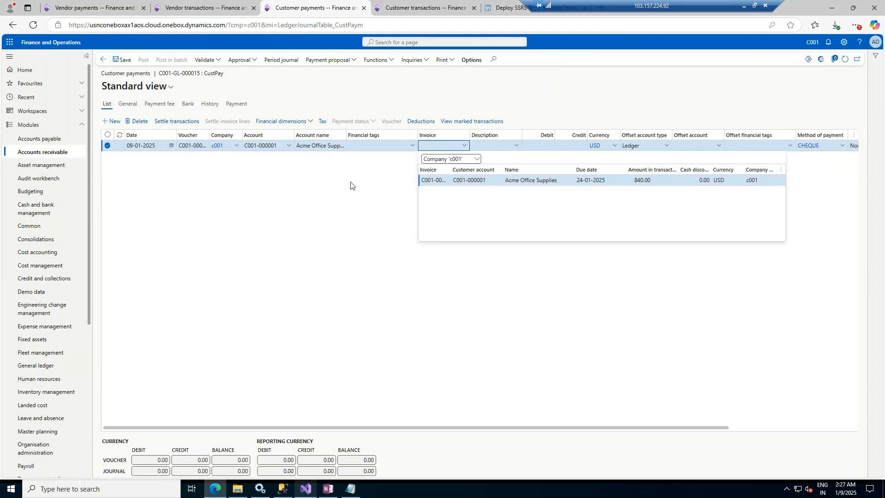
{"action": "left_click", "coordinate": [543, 146]}
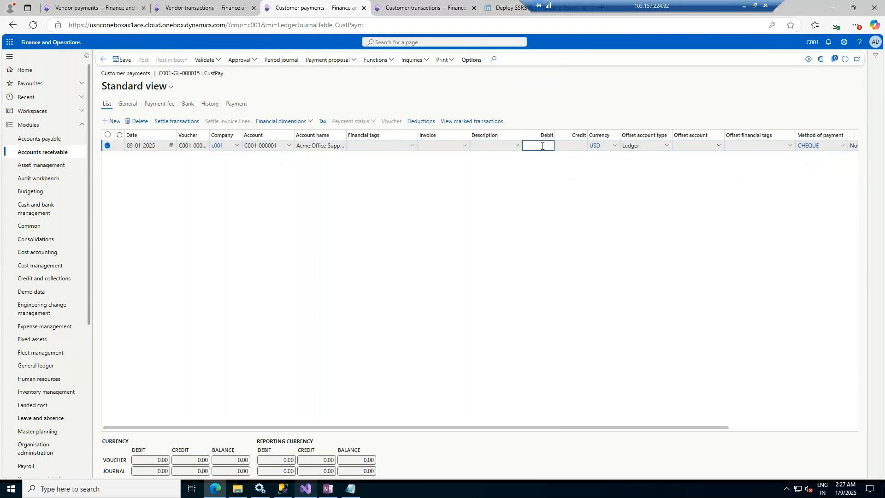
{"action": "left_click", "coordinate": [579, 147]}
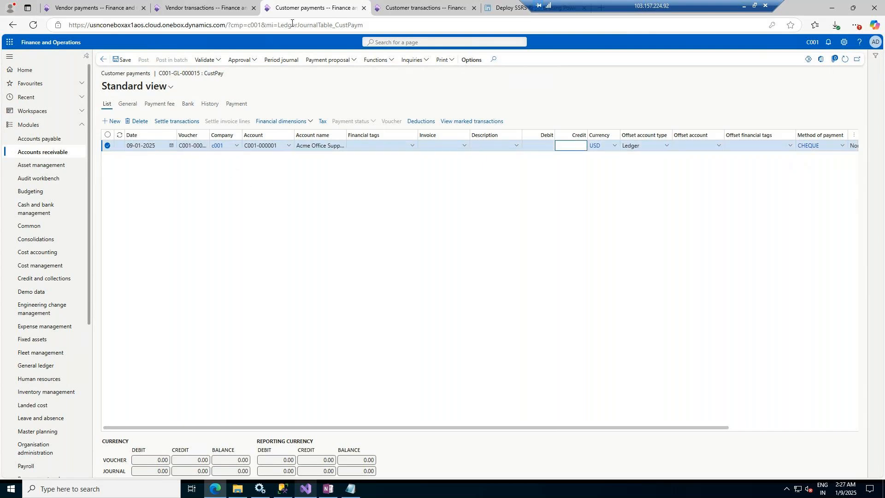
{"action": "left_click", "coordinate": [420, 8]}
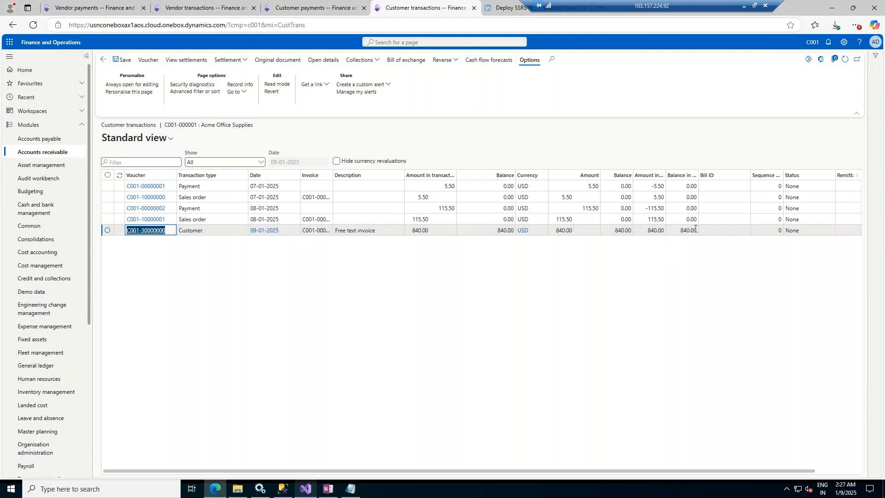
{"action": "left_click", "coordinate": [288, 4]}
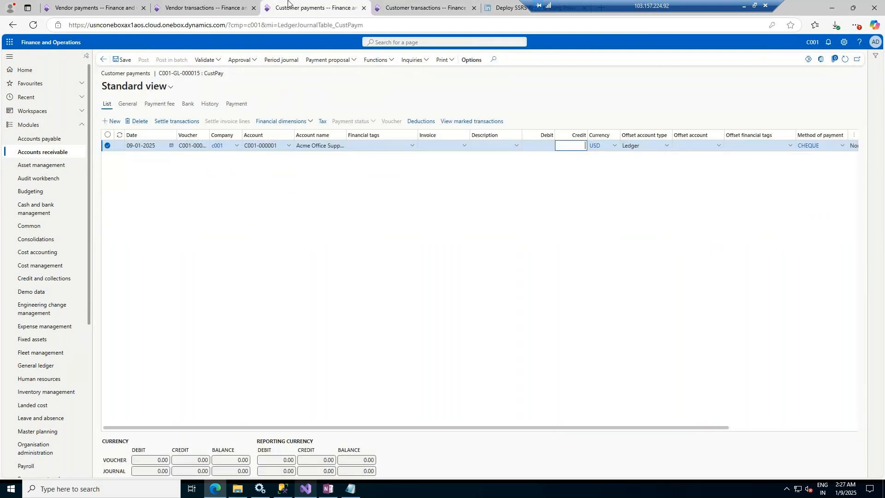
{"action": "type", "text": "840"}
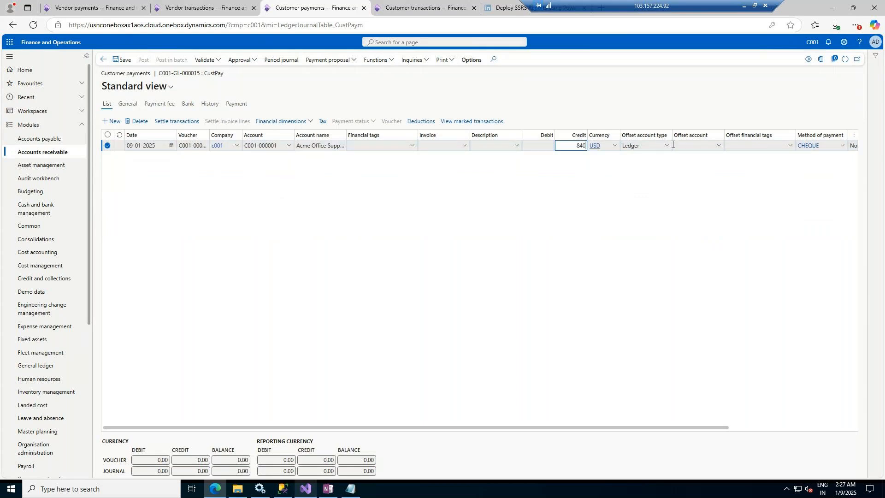
Step: Set the payment line's offset account type to Bank and offset account to B001
{"action": "left_click", "coordinate": [668, 146]}
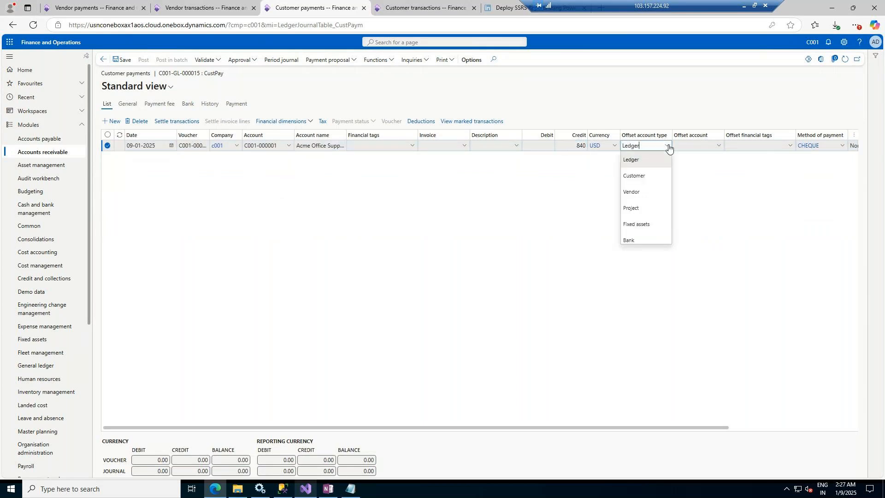
{"action": "left_click", "coordinate": [643, 240]}
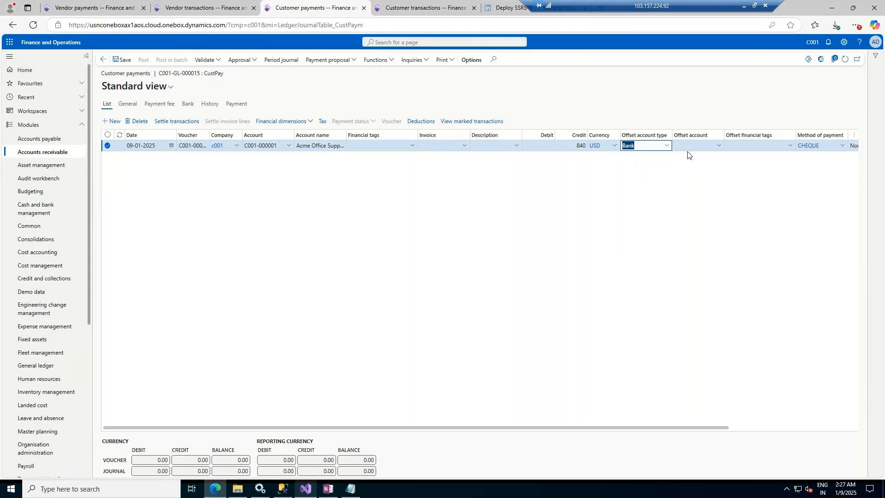
{"action": "left_click", "coordinate": [719, 146]}
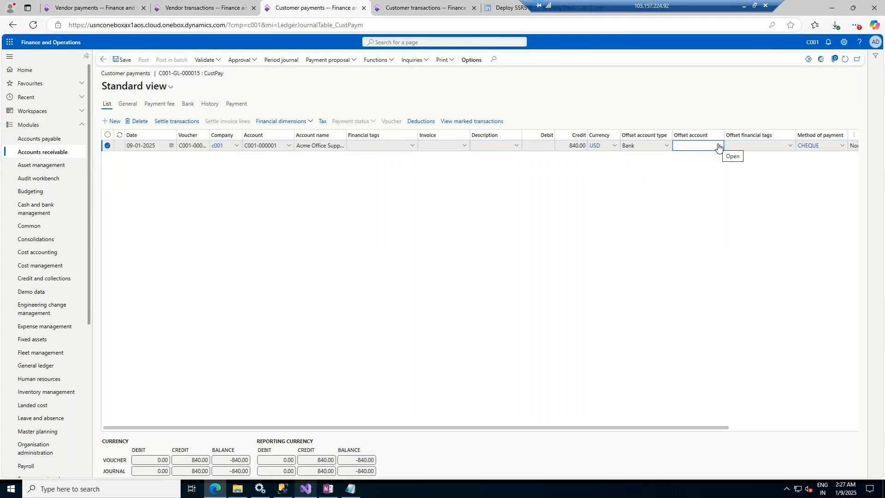
{"action": "left_click", "coordinate": [719, 146]}
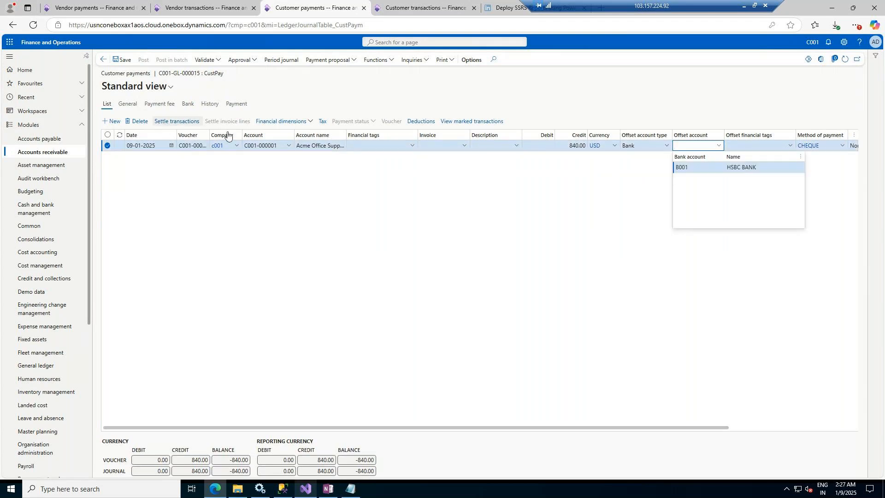
{"action": "left_click", "coordinate": [748, 168]}
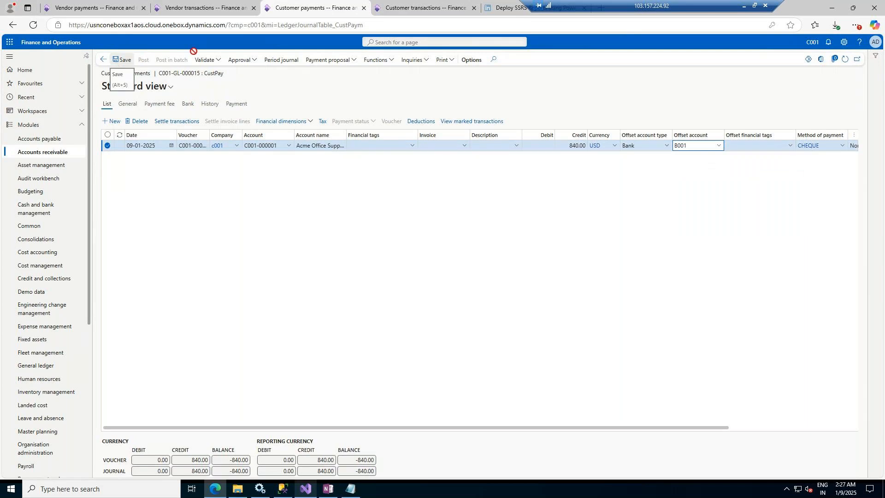
Step: Approve the customer payment journal
{"action": "left_click", "coordinate": [245, 60]}
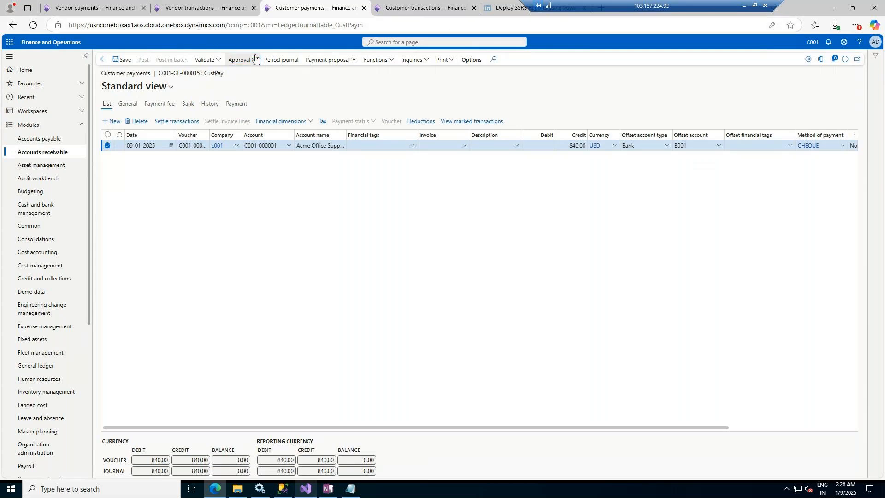
{"action": "left_click", "coordinate": [253, 60]}
{"action": "left_click", "coordinate": [249, 63]}
{"action": "left_click", "coordinate": [249, 62]}
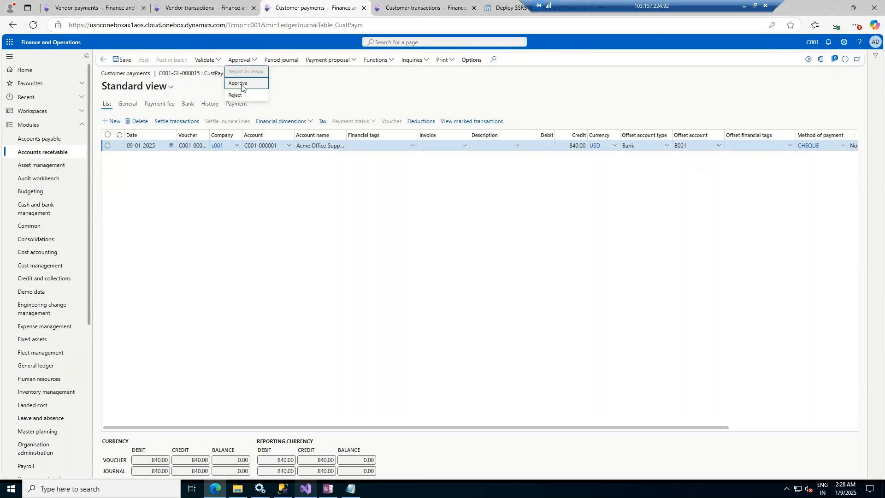
{"action": "left_click", "coordinate": [244, 82]}
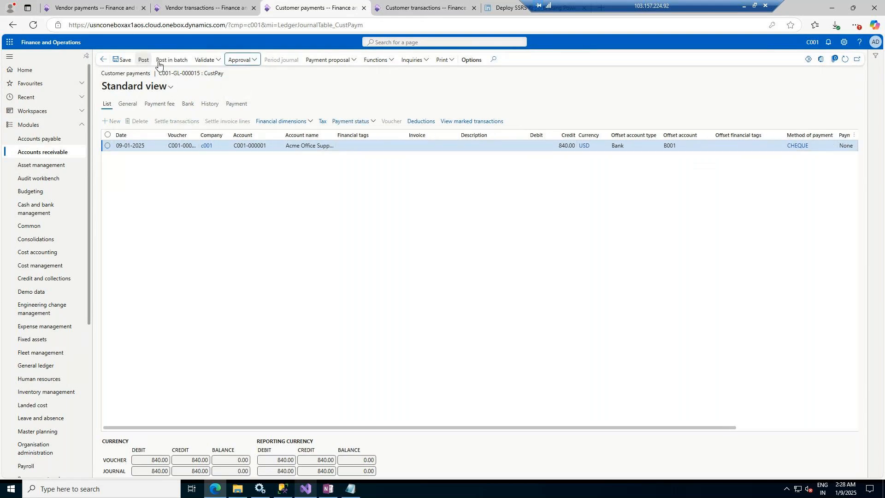
Step: Post the customer payment journal and return to Acme's customer transactions
{"action": "left_click", "coordinate": [447, 61]}
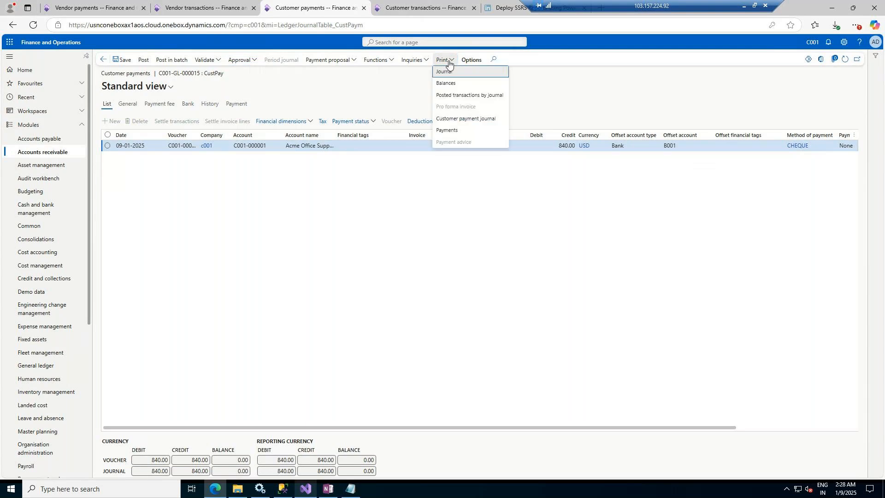
{"action": "left_click", "coordinate": [144, 65]}
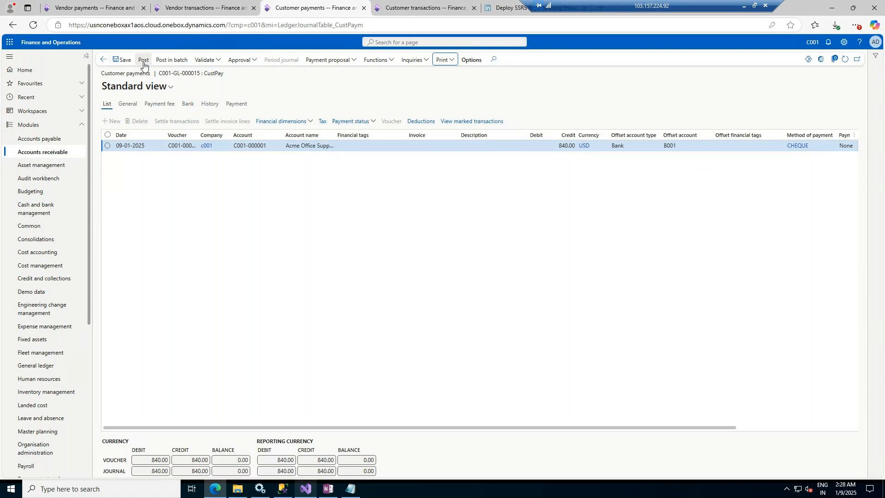
{"action": "left_click", "coordinate": [144, 65]}
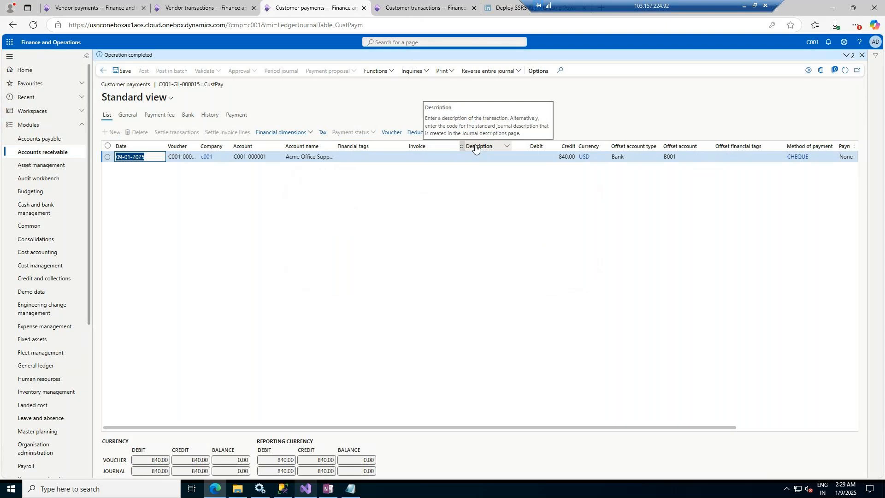
{"action": "left_click", "coordinate": [432, 12]}
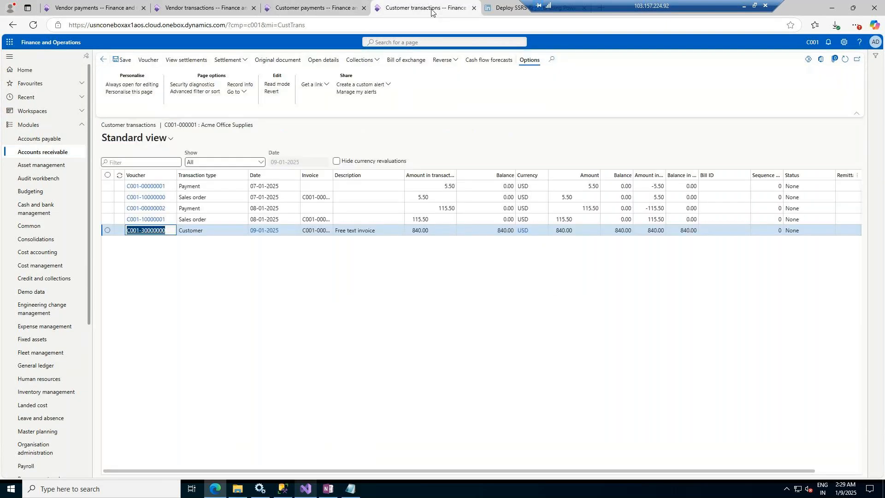
Step: Settle Acme Office Supplies' 840 free text invoice against the 840 payment by marking both open transactions and posting the settlement
{"action": "left_click", "coordinate": [846, 60]}
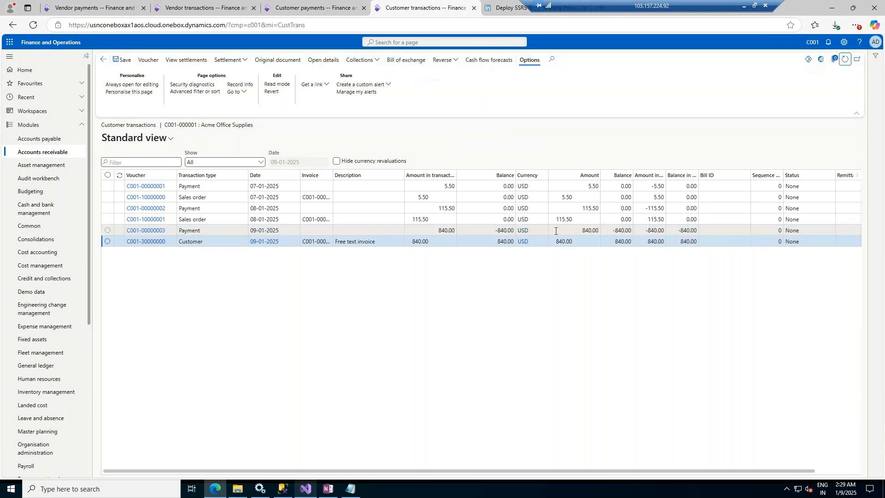
{"action": "left_click", "coordinate": [661, 241]}
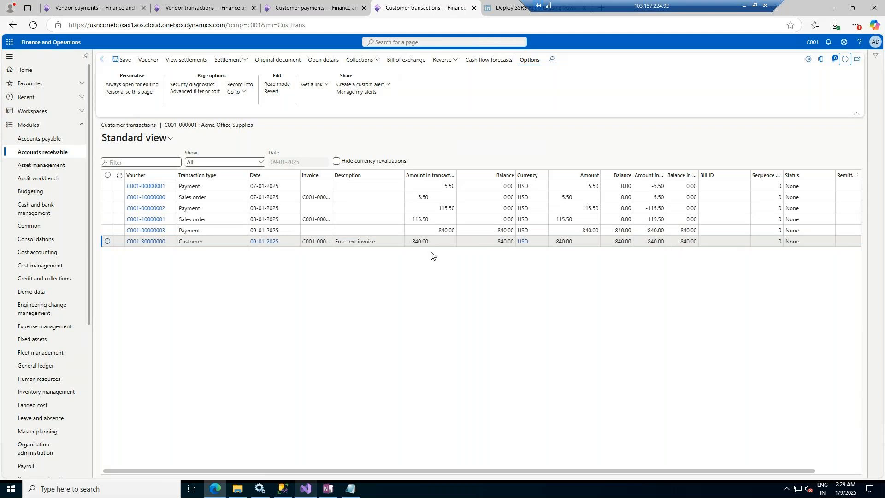
{"action": "left_click", "coordinate": [107, 242]}
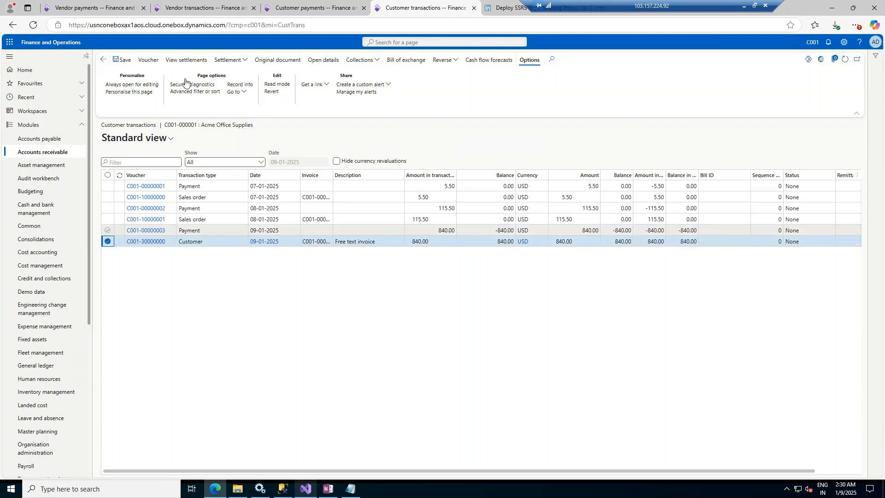
{"action": "left_click", "coordinate": [243, 64]}
{"action": "left_click", "coordinate": [240, 72]}
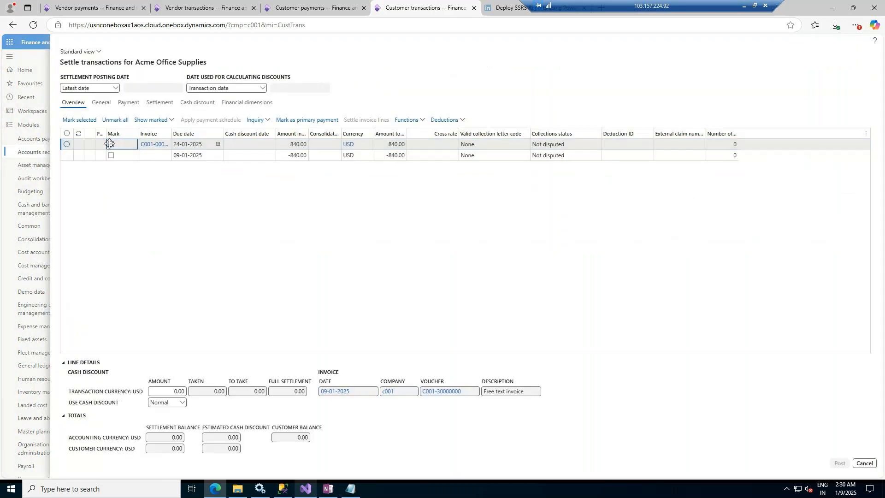
{"action": "left_click", "coordinate": [111, 144]}
{"action": "left_click", "coordinate": [111, 155]}
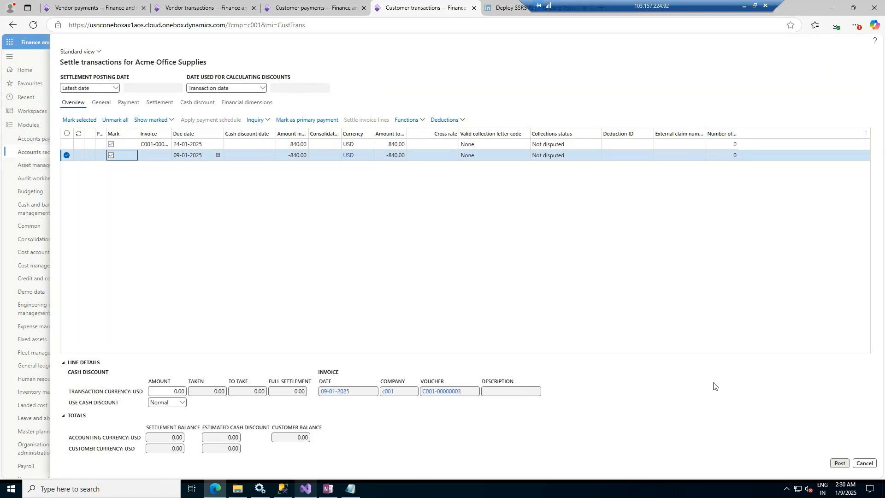
{"action": "left_click", "coordinate": [840, 464]}
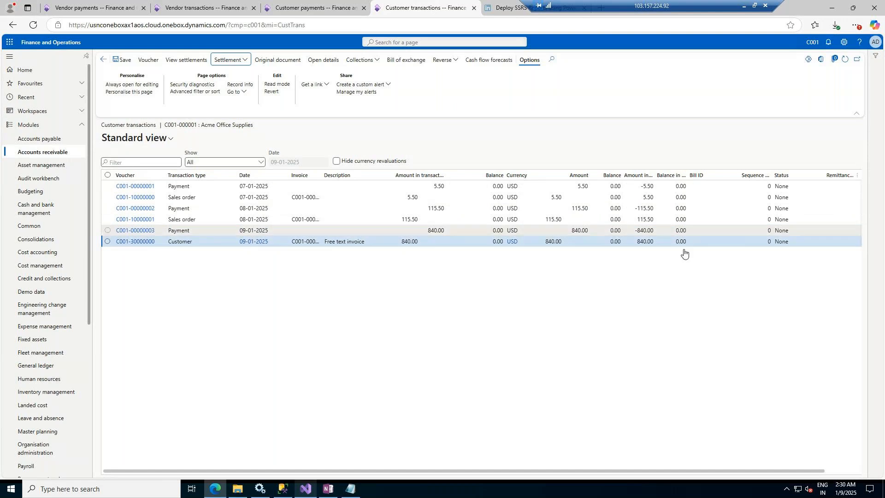
Step: Examine the balances of the settled invoice and payment transactions and the posted customer payment journal
{"action": "left_click", "coordinate": [683, 233]}
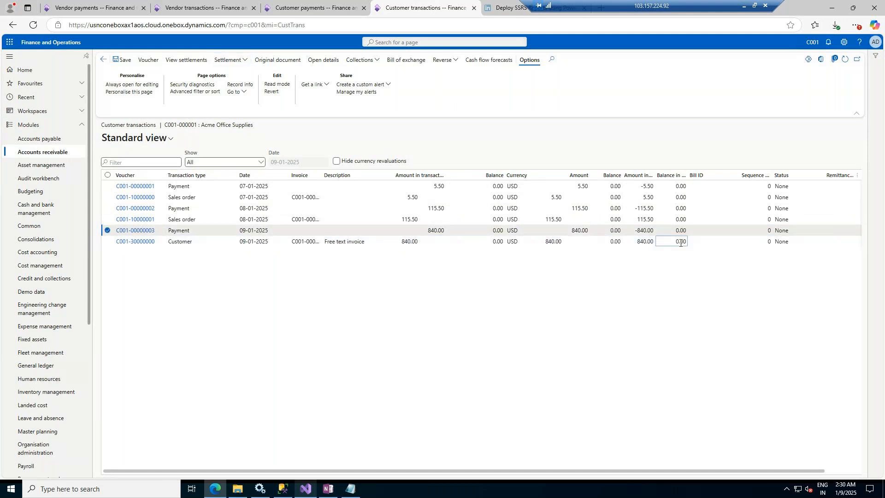
{"action": "left_click", "coordinate": [680, 242]}
{"action": "left_click", "coordinate": [339, 6]}
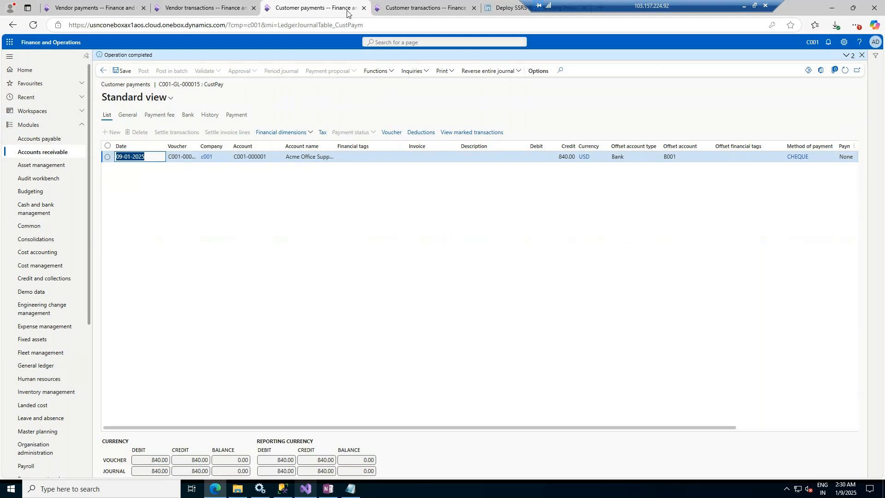
{"action": "left_click", "coordinate": [390, 5]}
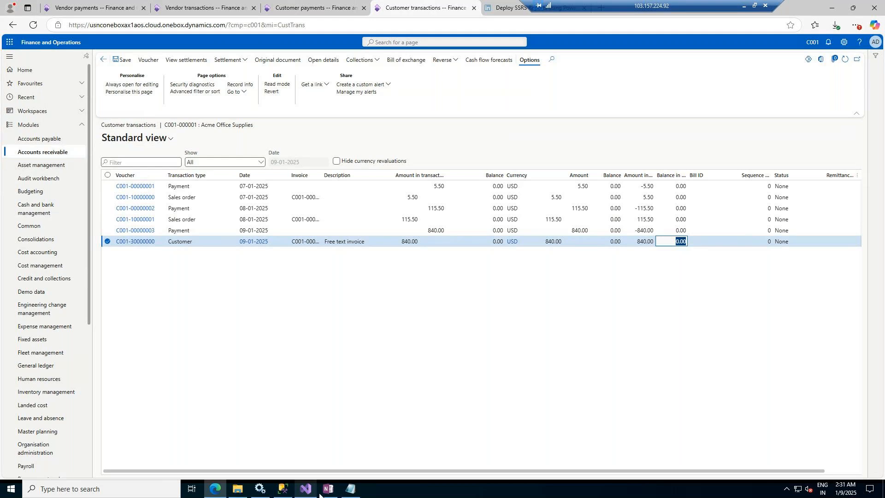
{"action": "left_click", "coordinate": [747, 7]}
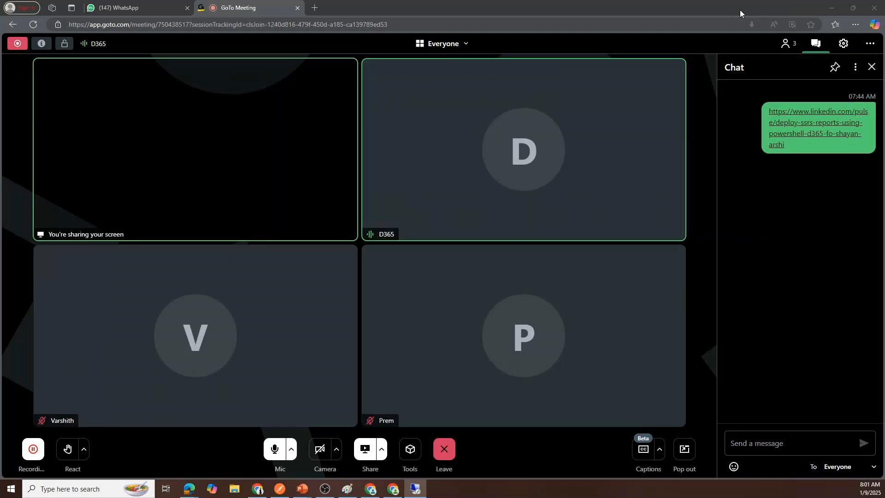
Step: Switch to the Functional Class presentation in PowerPoint and add a new slide after slide 45
{"action": "mouse_move", "coordinate": [307, 485]}
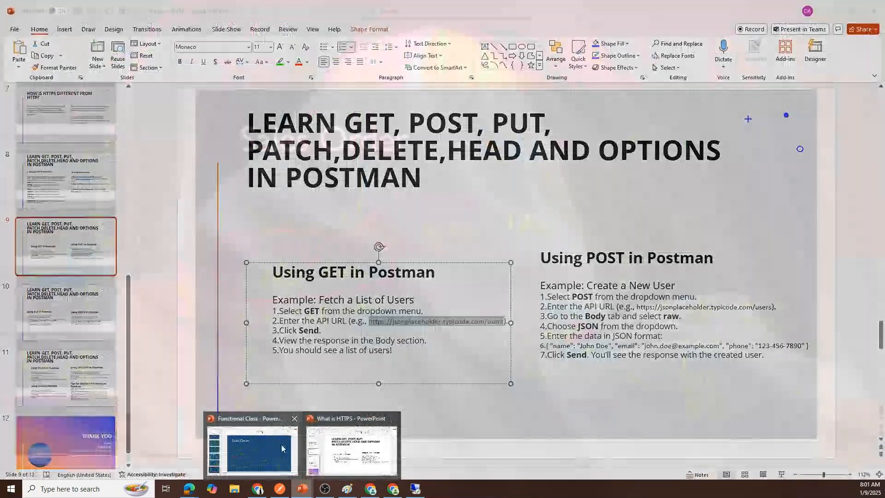
{"action": "left_click", "coordinate": [253, 450]}
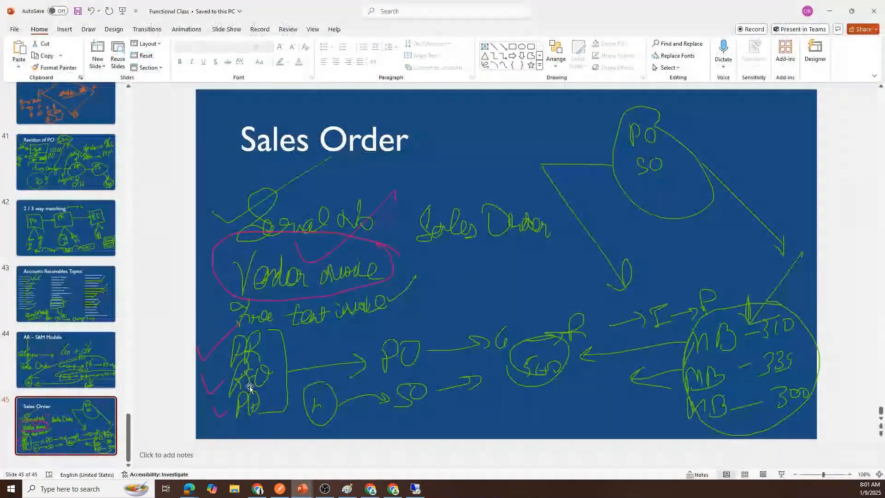
{"action": "right_click", "coordinate": [38, 416]}
{"action": "left_click", "coordinate": [87, 259]}
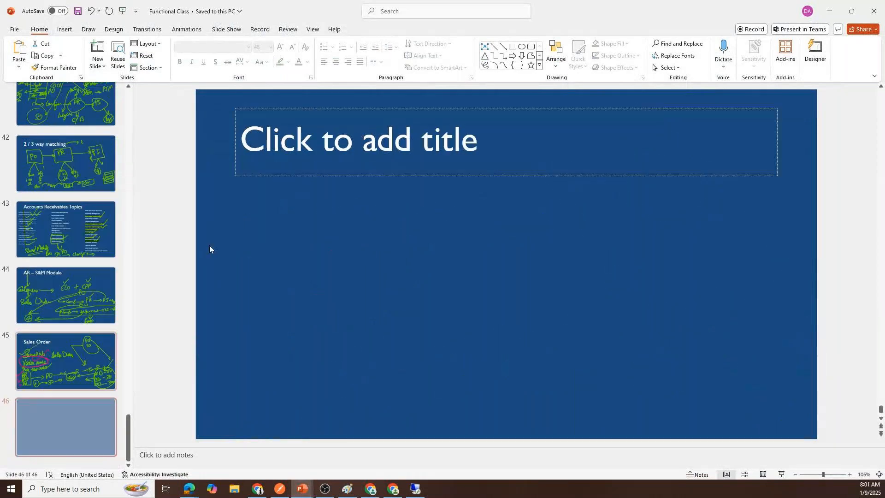
Step: Enter the slide title 'Inventory Purchase and Sale' with a second line 'Services Purchase and Sell'
{"action": "left_click", "coordinate": [382, 148]}
{"action": "type", "text": "In"}
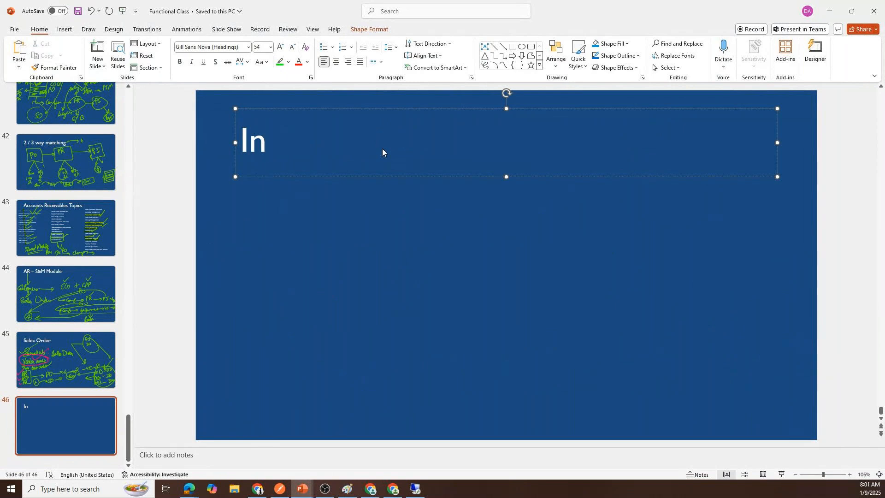
{"action": "type", "text": "ventory Purchas"}
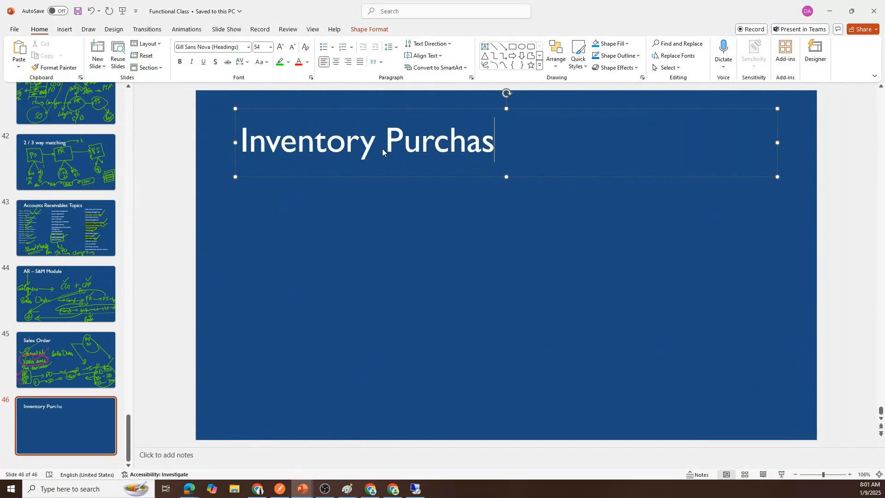
{"action": "type", "text": "e and Sale"}
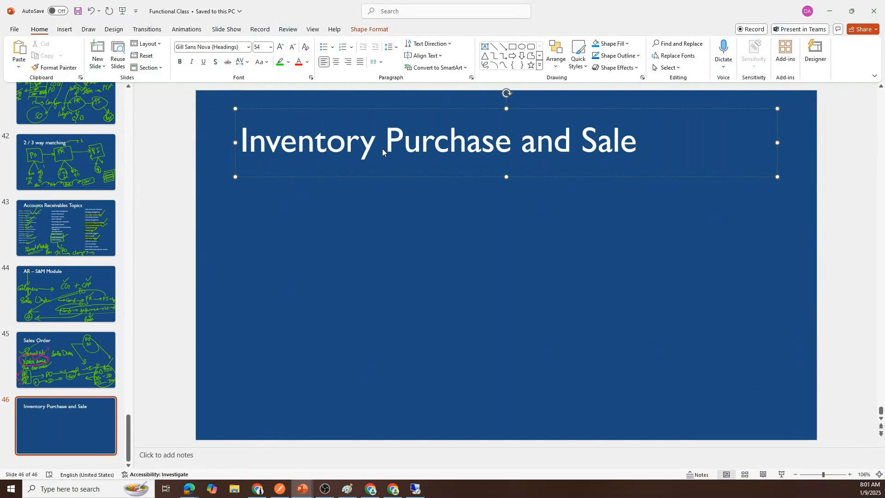
{"action": "key", "text": "Return"}
{"action": "type", "text": "Ser"}
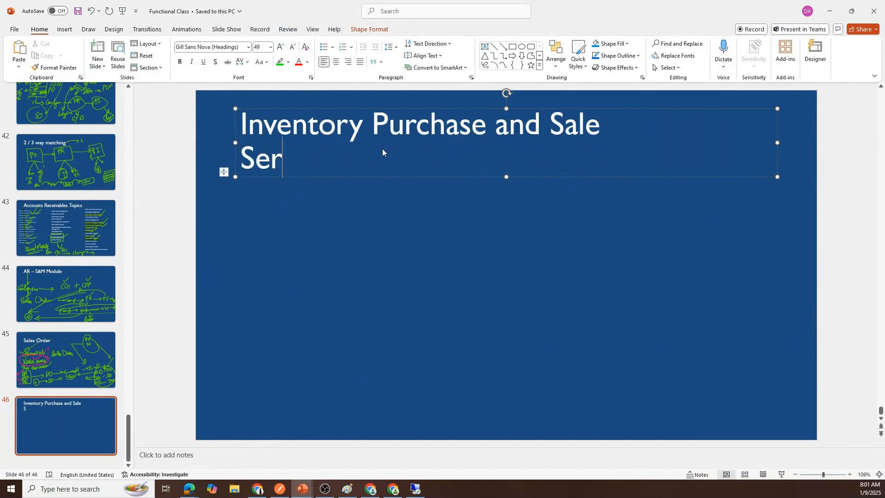
{"action": "type", "text": "vices Purc"}
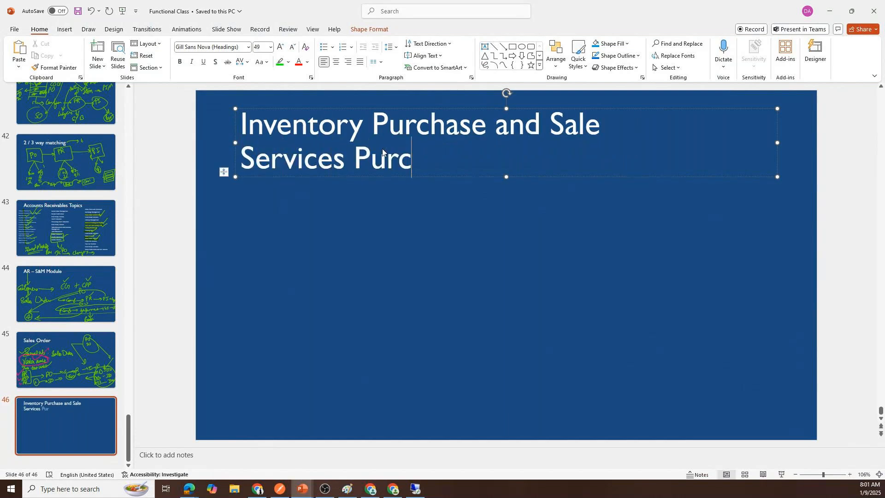
{"action": "type", "text": "hase and Sell"}
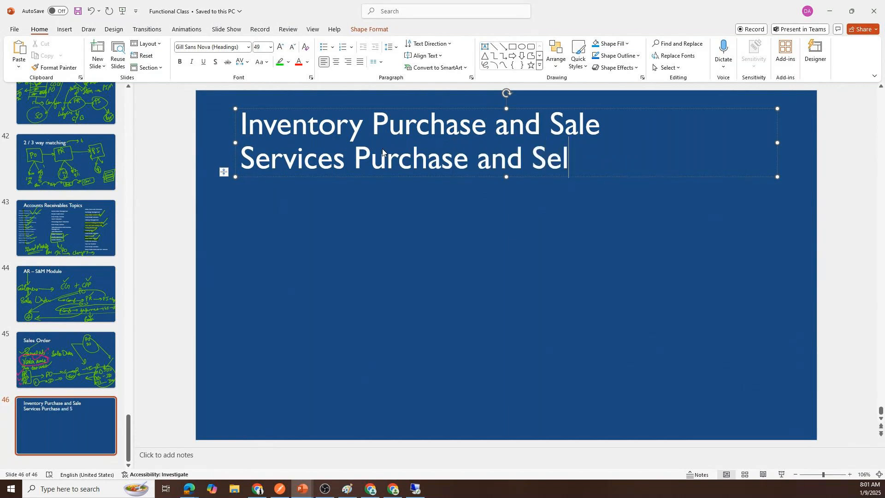
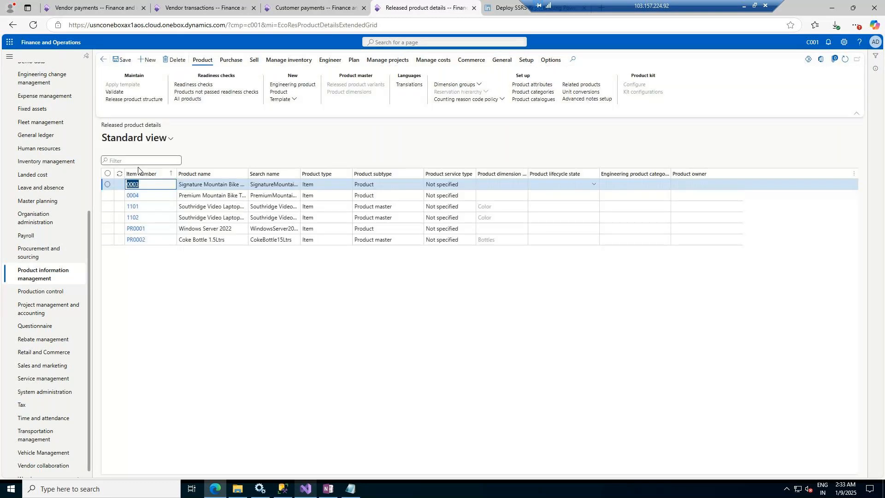
Step: Open the Products list and filter it by product type so only service products are shown
{"action": "left_click", "coordinate": [52, 278]}
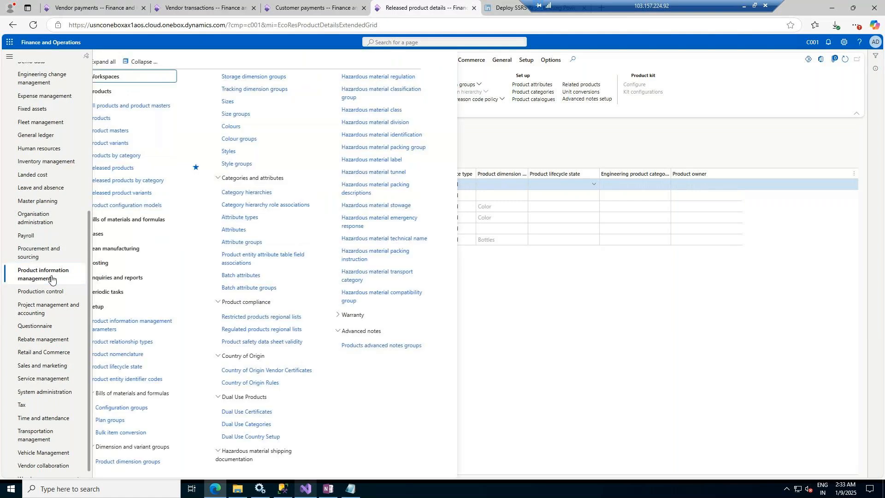
{"action": "left_click", "coordinate": [120, 112]}
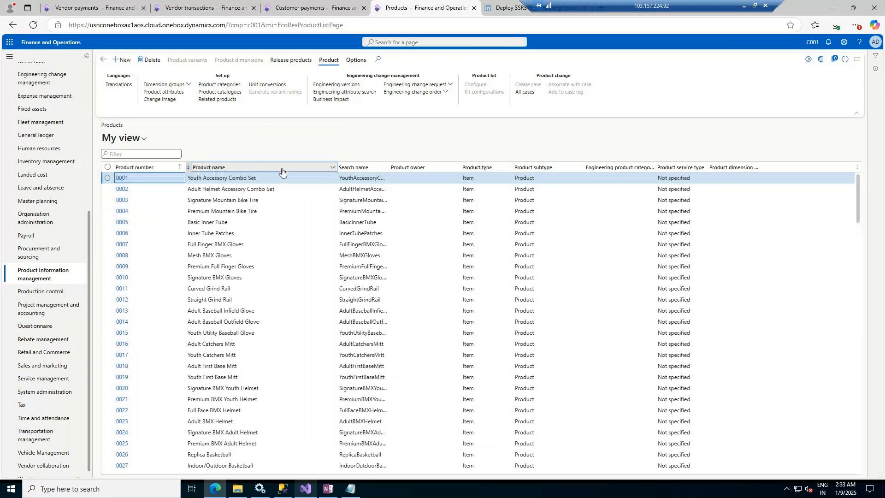
{"action": "left_click", "coordinate": [498, 167]}
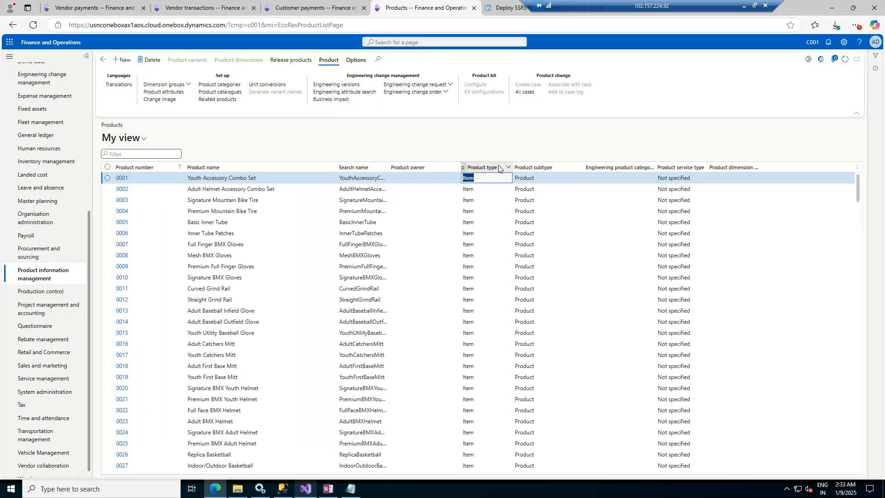
{"action": "left_click", "coordinate": [506, 166]}
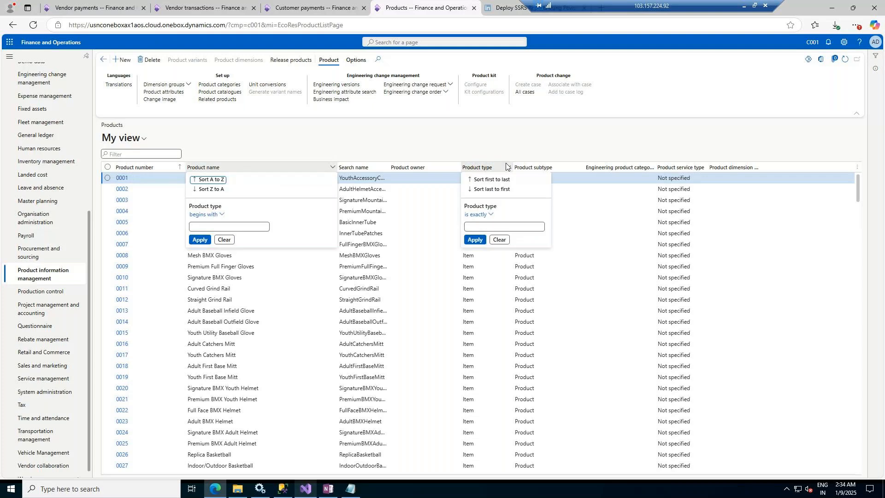
{"action": "left_click", "coordinate": [478, 214]}
{"action": "left_click", "coordinate": [487, 227]}
{"action": "type", "text": "It"}
{"action": "key", "text": "Return"}
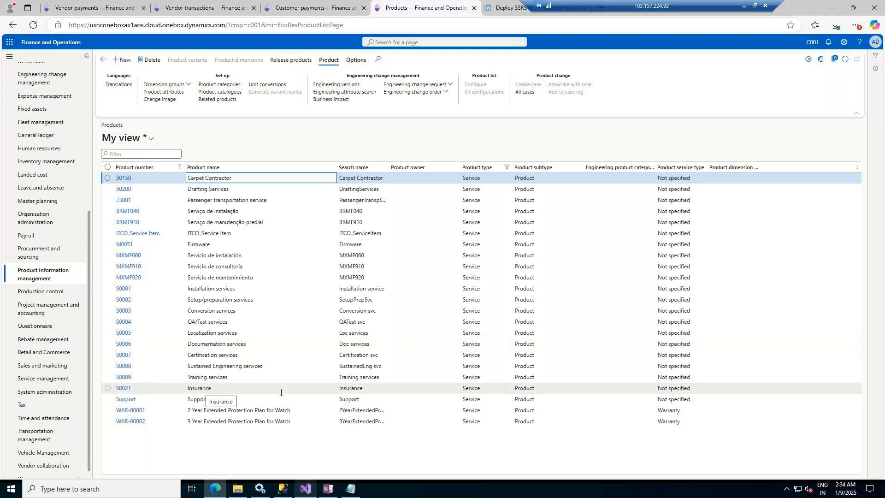
{"action": "left_click", "coordinate": [492, 411]}
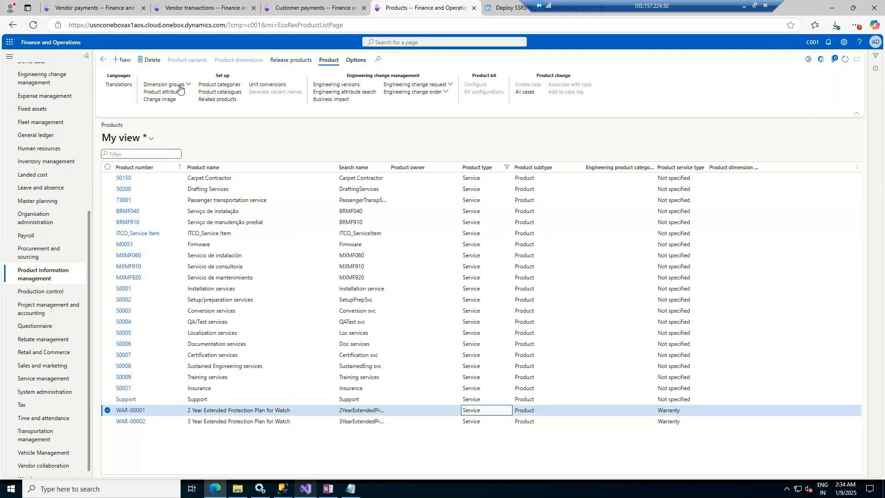
{"action": "left_click", "coordinate": [292, 59]}
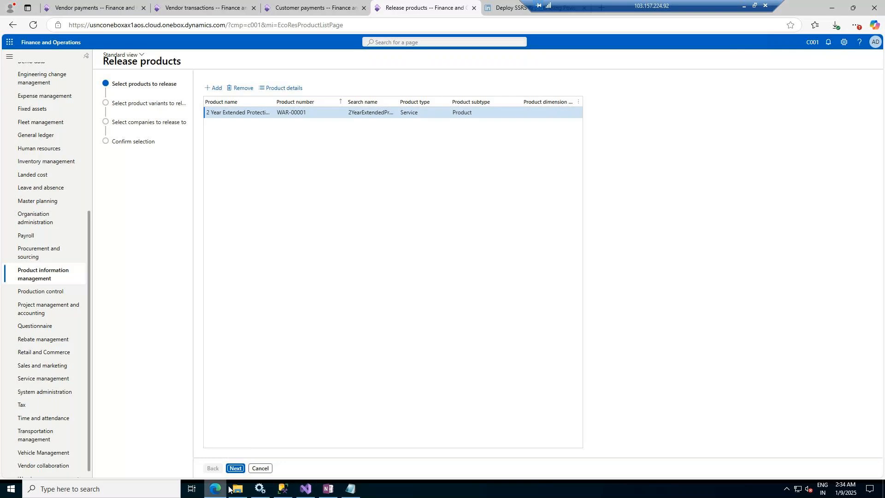
{"action": "left_click", "coordinate": [260, 469]}
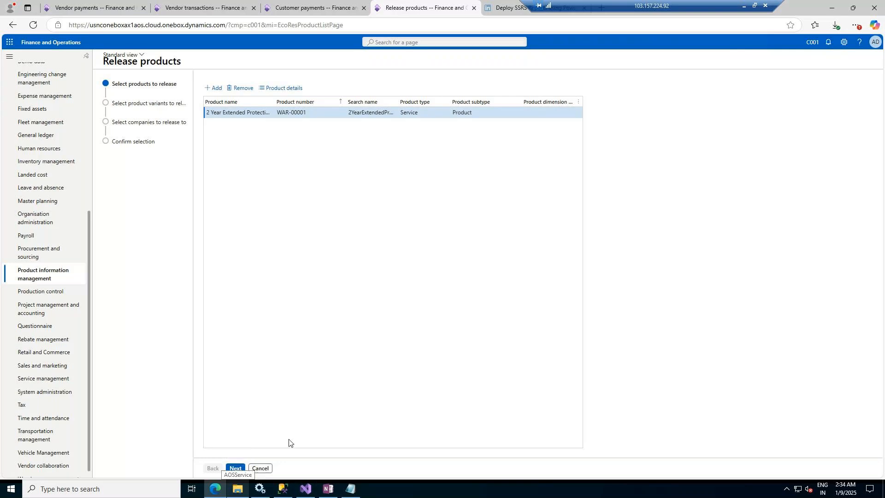
Step: Open Released products and start a new released product with product number WAR001
{"action": "left_click", "coordinate": [41, 277]}
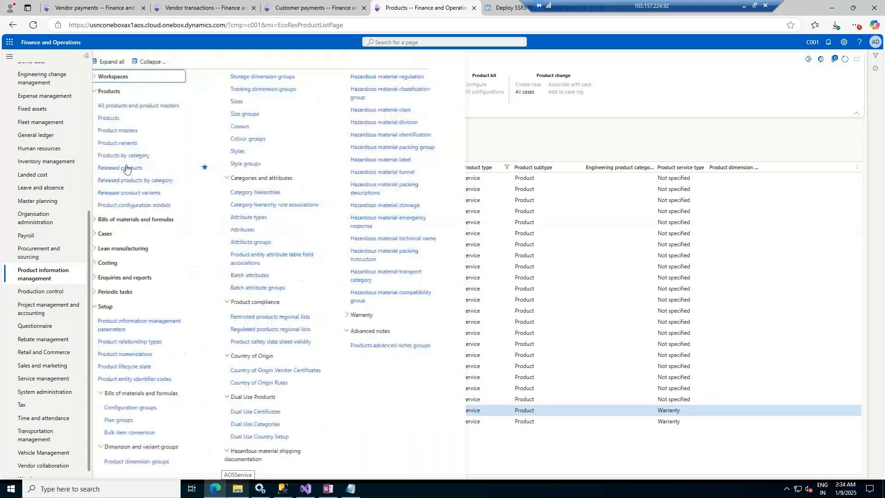
{"action": "left_click", "coordinate": [123, 169]}
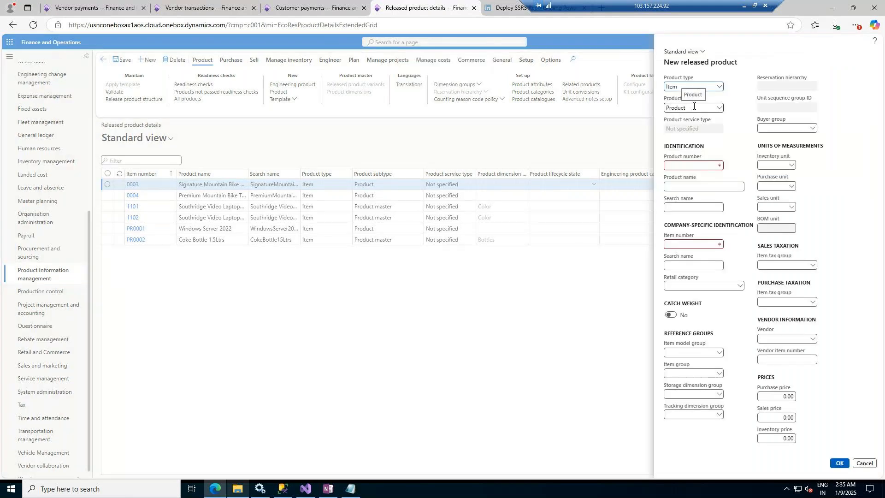
{"action": "left_click", "coordinate": [705, 165]}
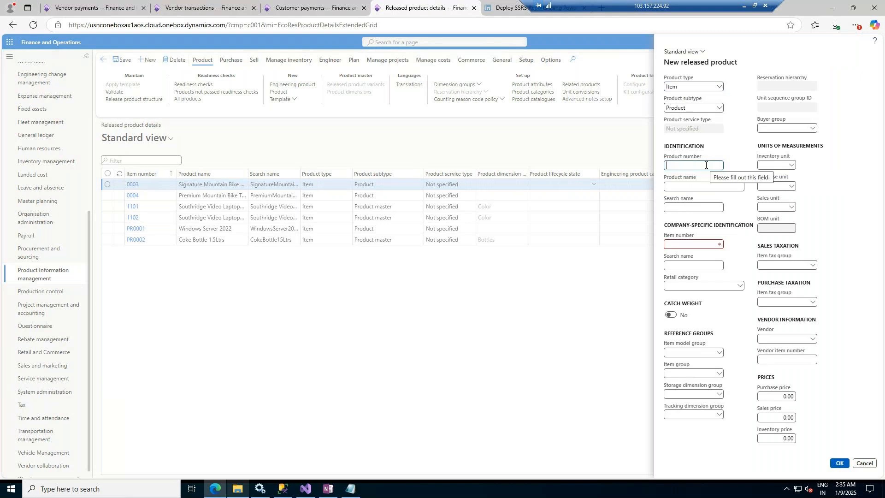
{"action": "type", "text": "PR"}
{"action": "key", "text": "BackSpace"}
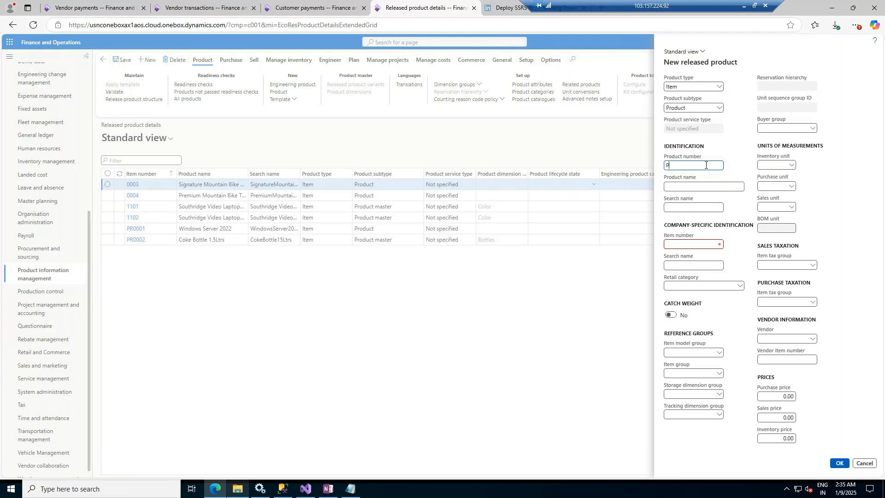
{"action": "type", "text": "WAR001"}
Step: Name the new product 'Warranty for Windows Server'
{"action": "left_click", "coordinate": [691, 187]}
{"action": "type", "text": "Warranty for Windows Server"}
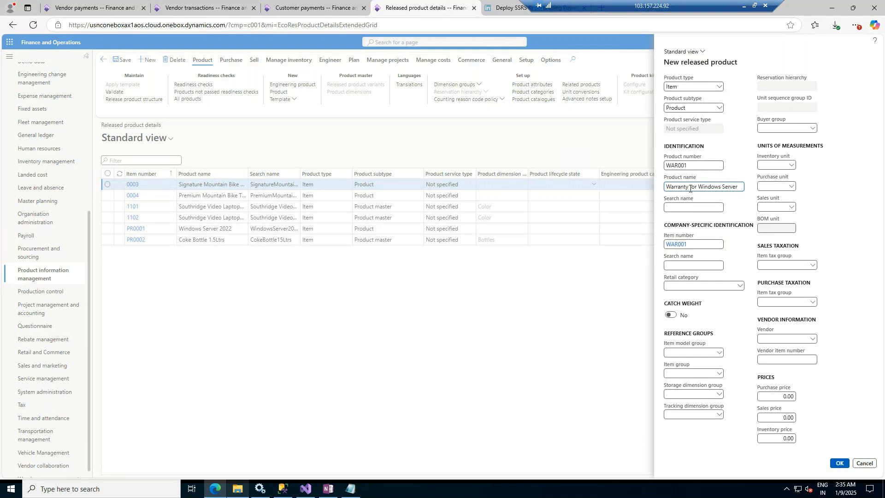
{"action": "left_click", "coordinate": [709, 264]}
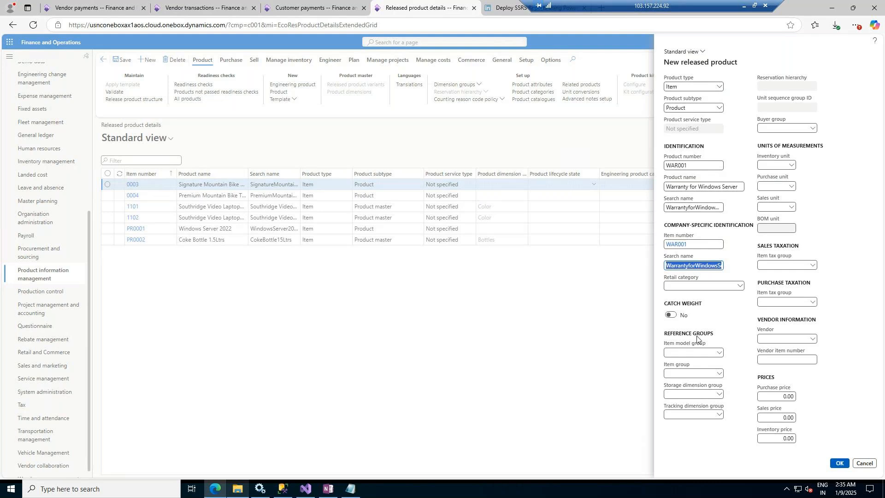
Step: Open the item model groups page from the new product's item model group field
{"action": "left_click", "coordinate": [720, 353]}
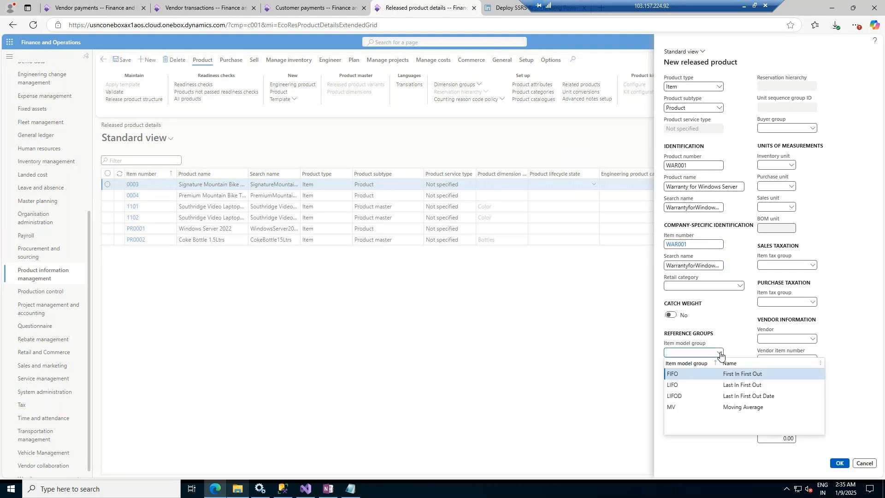
{"action": "right_click", "coordinate": [720, 353]}
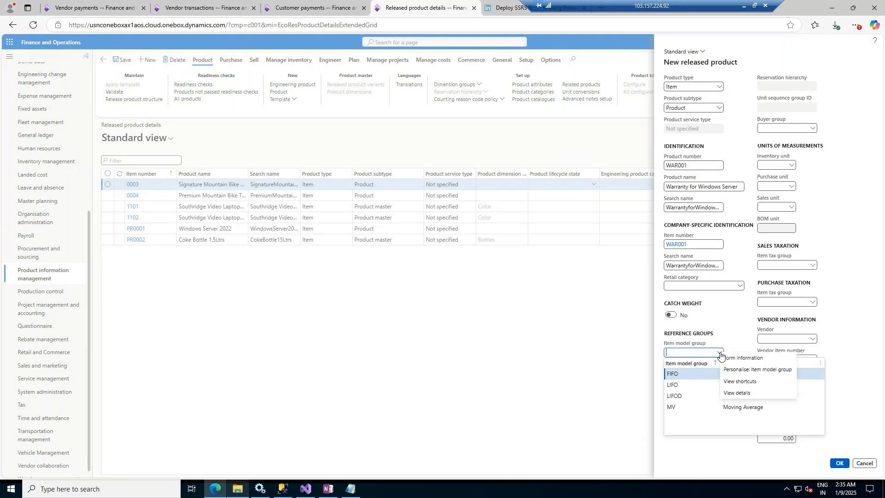
{"action": "left_click", "coordinate": [737, 395]}
{"action": "right_click", "coordinate": [718, 354]}
{"action": "left_click", "coordinate": [728, 394]}
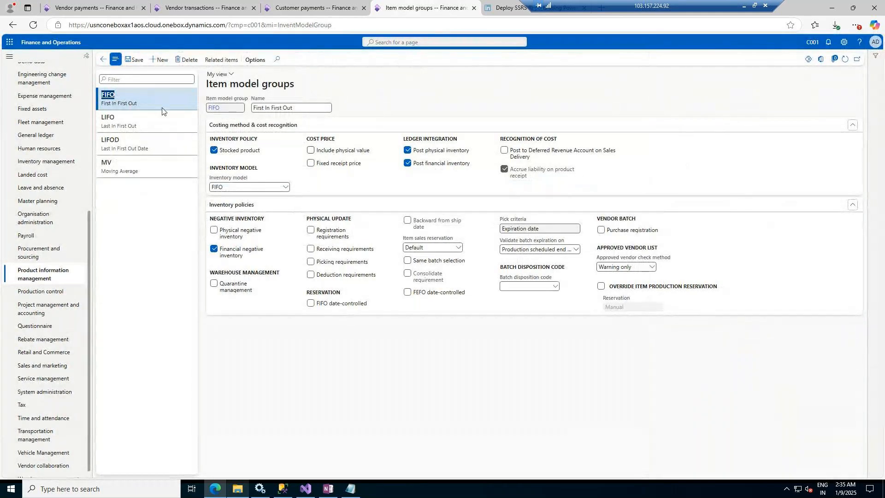
Step: Try to create a new item model group FIFO named 'FIFO NON STOCK' and save it
{"action": "left_click", "coordinate": [158, 61]}
{"action": "left_click", "coordinate": [237, 109]}
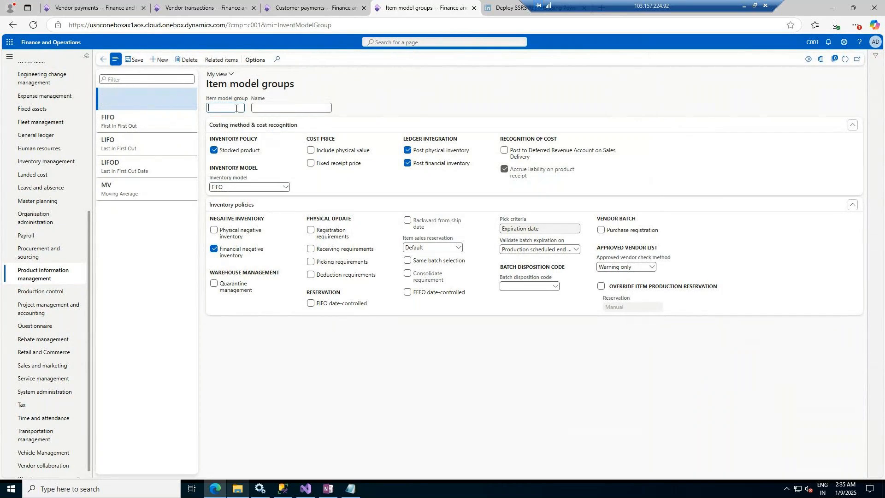
{"action": "type", "text": "FIFO"}
{"action": "key", "text": "Tab"}
{"action": "type", "text": "F"}
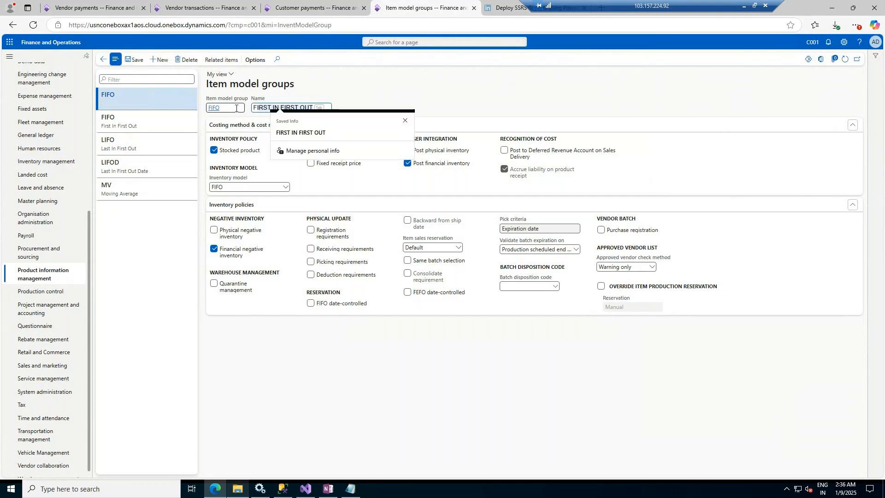
{"action": "type", "text": "IFO"}
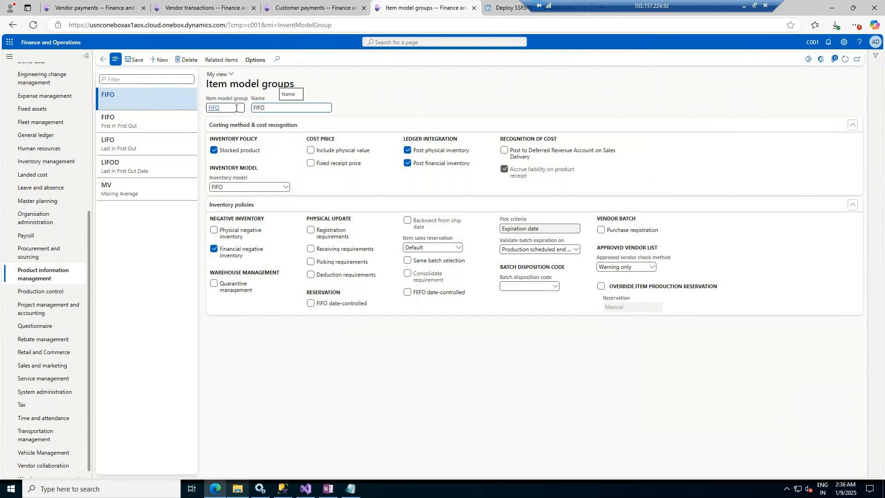
{"action": "type", "text": " NON STOCK"}
{"action": "left_click", "coordinate": [236, 108]}
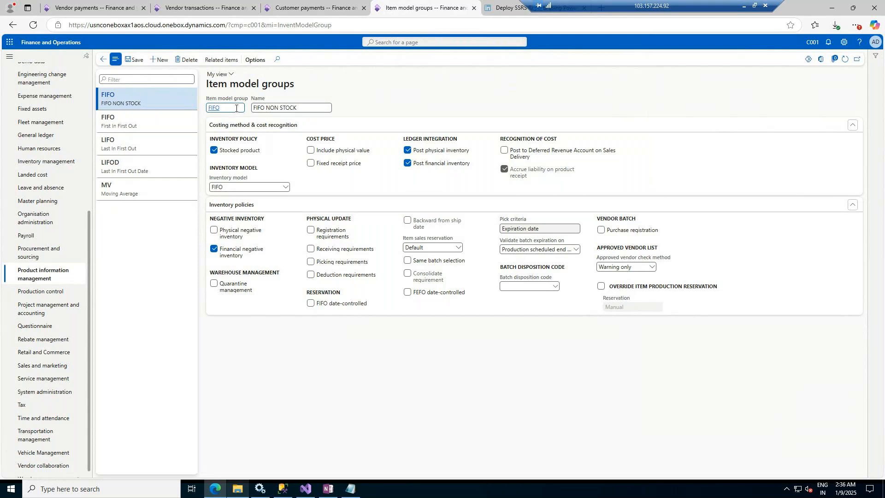
{"action": "left_click", "coordinate": [131, 60]}
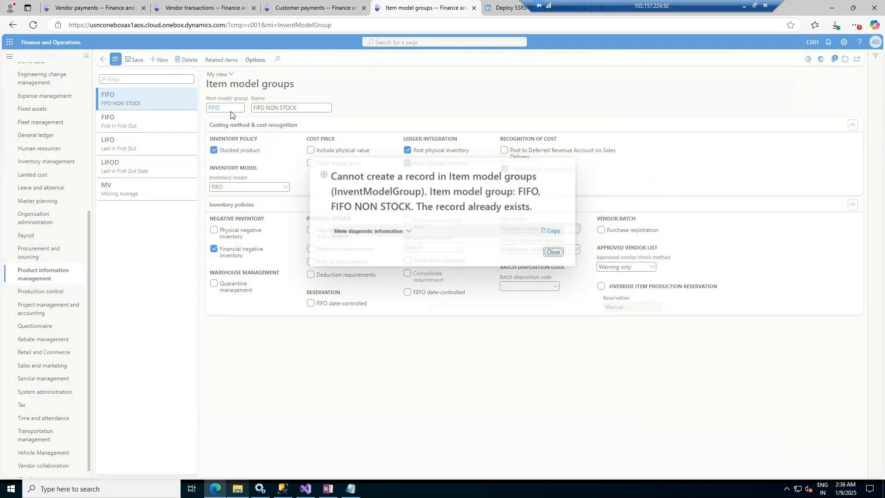
Step: Change the new item model group's ID to FIFO-NS
{"action": "left_click", "coordinate": [554, 252]}
{"action": "type", "text": "N"}
{"action": "key", "text": "BackSpace"}
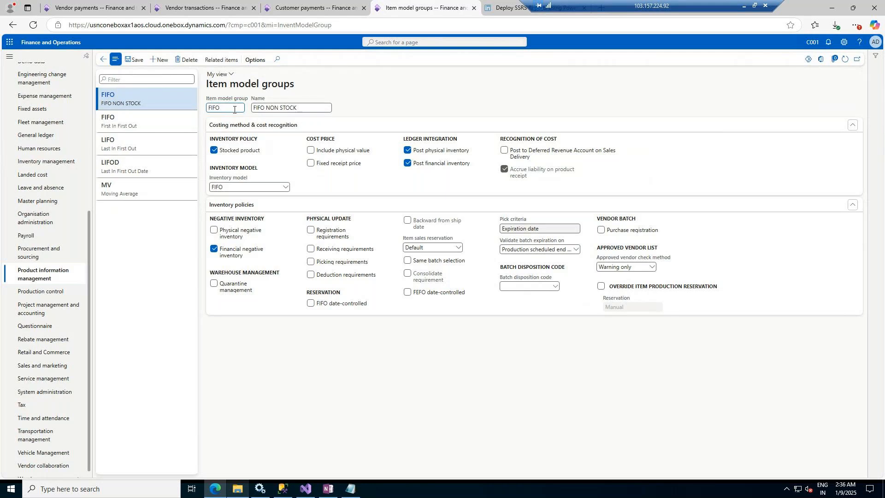
{"action": "type", "text": "-NS"}
{"action": "key", "text": "Tab"}
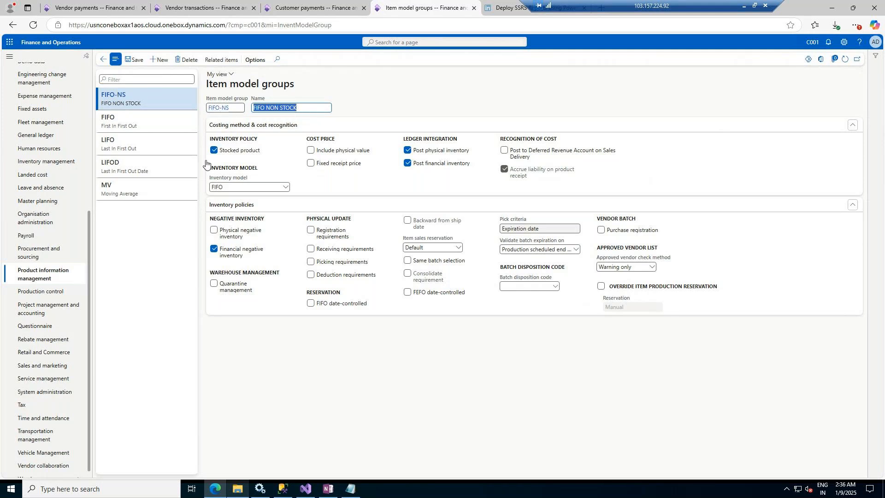
Step: Clear Stocked product for the FIFO-NS item model group, save it and return to the new product
{"action": "left_click", "coordinate": [215, 152]}
{"action": "left_click", "coordinate": [215, 152]}
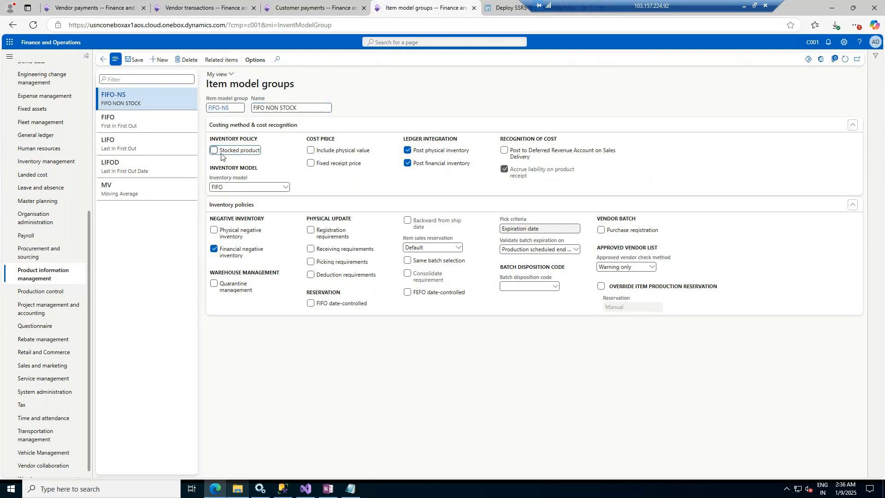
{"action": "left_click", "coordinate": [215, 151]}
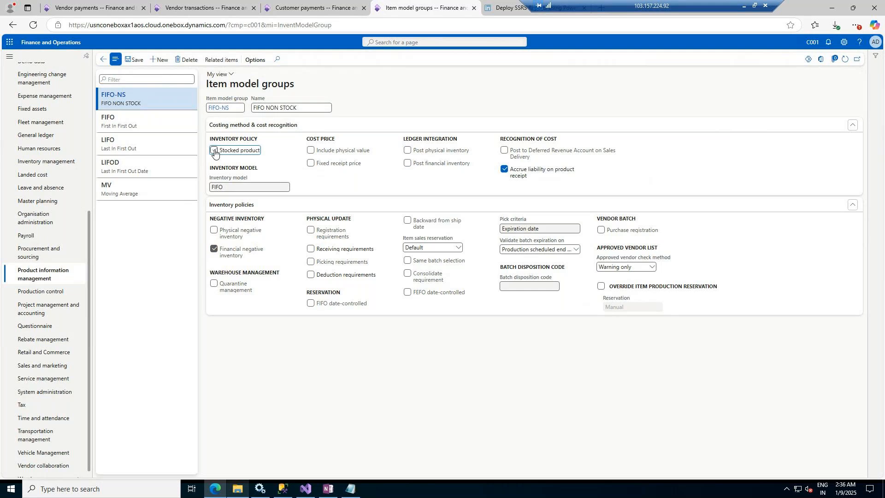
{"action": "left_click", "coordinate": [227, 153]}
{"action": "left_click", "coordinate": [132, 63]}
{"action": "left_click", "coordinate": [106, 64]}
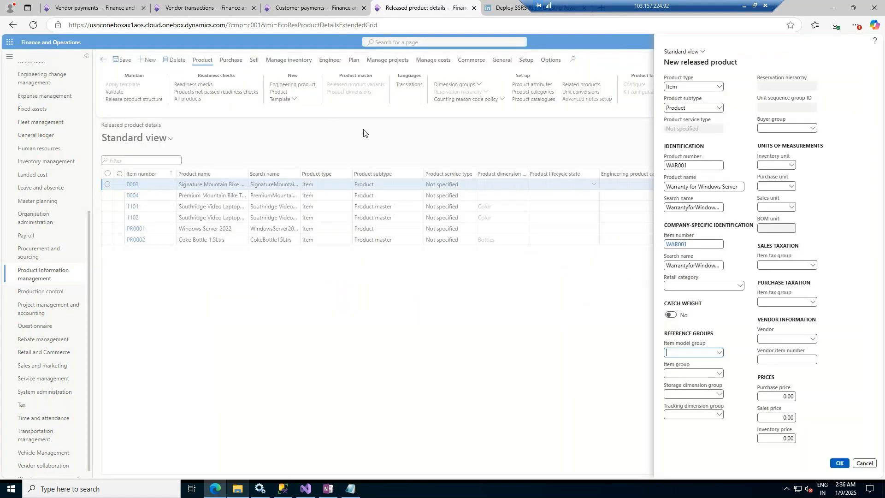
Step: Set the new product's item model group to FIFO-NS and its item group to FM
{"action": "left_click", "coordinate": [718, 354]}
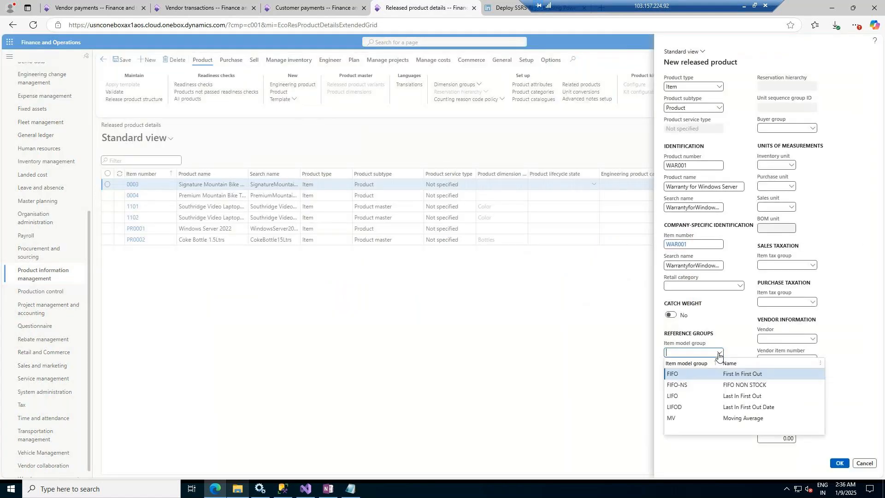
{"action": "left_click", "coordinate": [734, 385]}
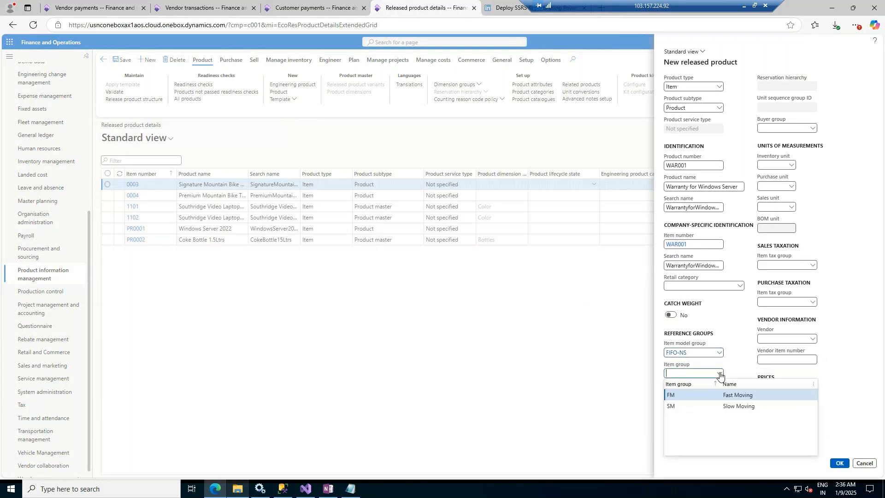
{"action": "left_click", "coordinate": [726, 395]}
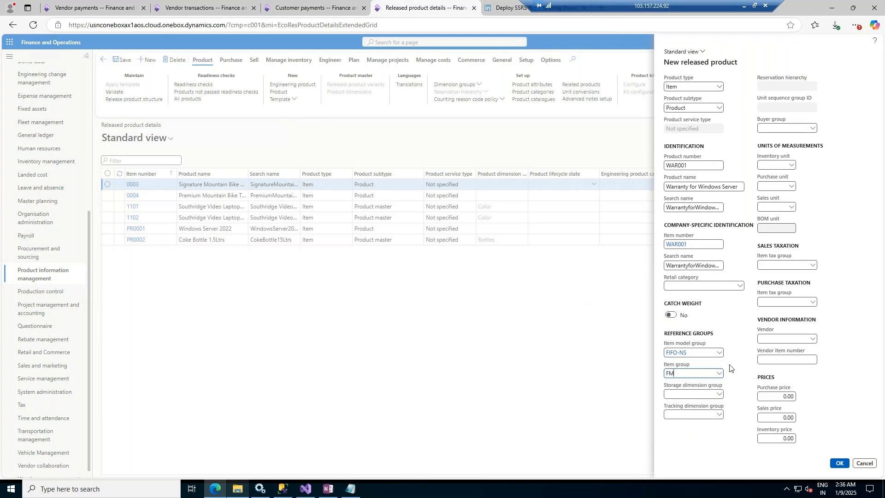
Step: Examine the FM item group's posting accounts and return to the new product
{"action": "left_click", "coordinate": [671, 374]}
{"action": "left_click", "coordinate": [672, 374]}
{"action": "right_click", "coordinate": [718, 374]}
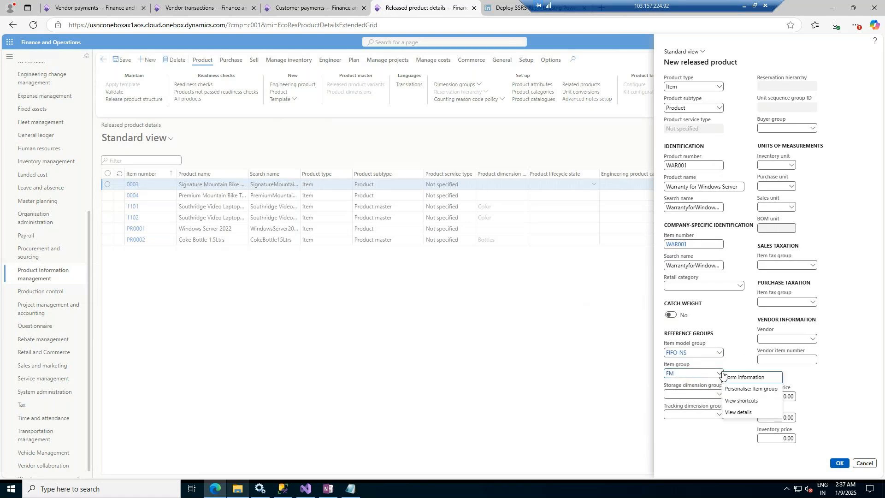
{"action": "left_click", "coordinate": [730, 413]}
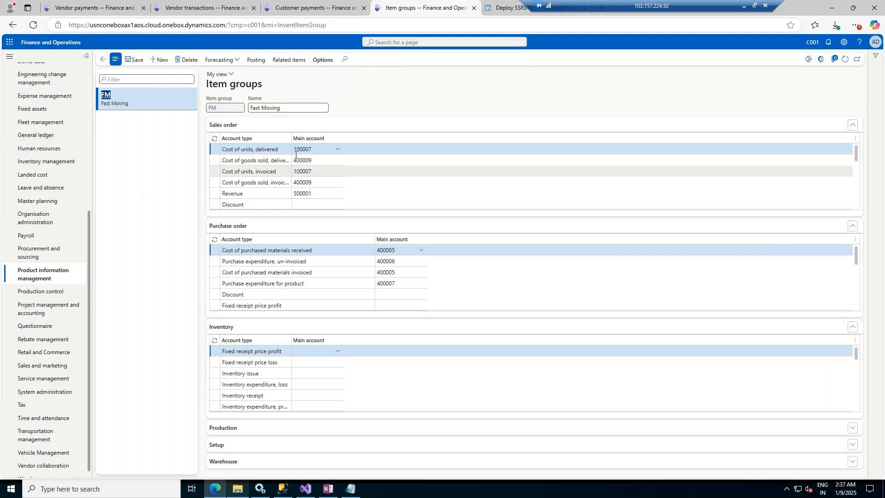
{"action": "left_click", "coordinate": [104, 59]}
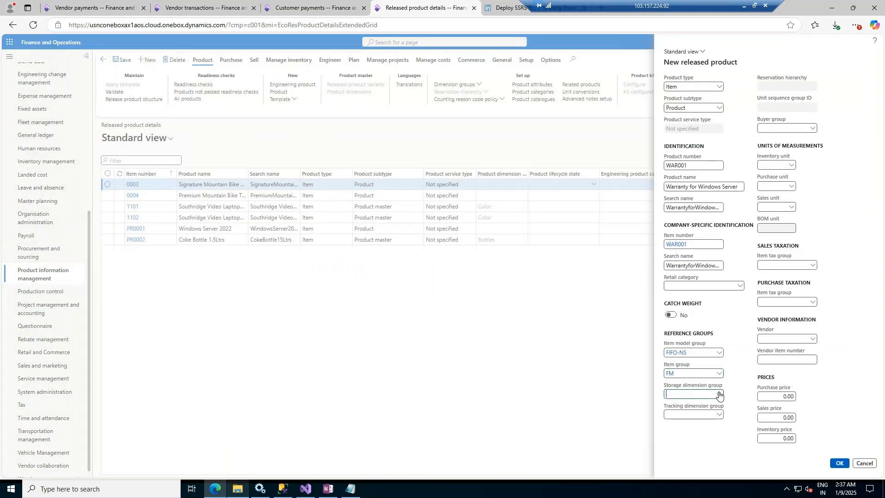
Step: Set the new product's storage dimension group to SiteWH and its tracking dimension group to None
{"action": "left_click", "coordinate": [720, 395]}
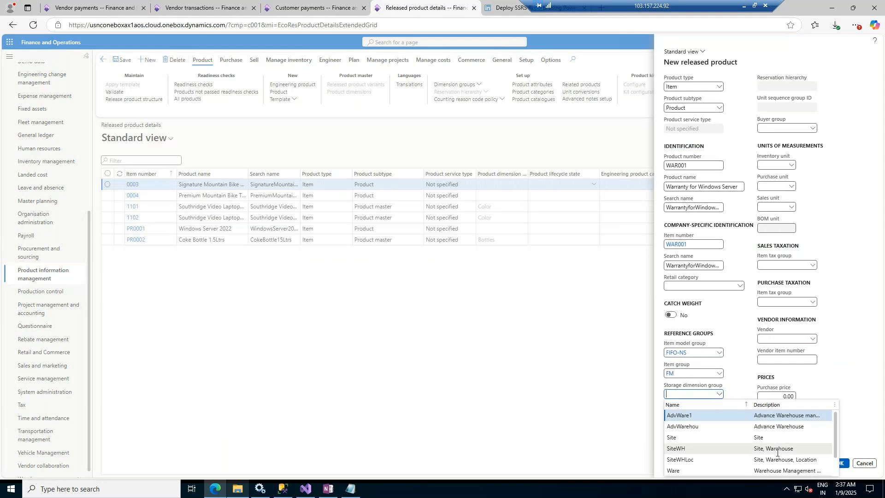
{"action": "left_click", "coordinate": [777, 449]}
{"action": "left_click", "coordinate": [719, 414]}
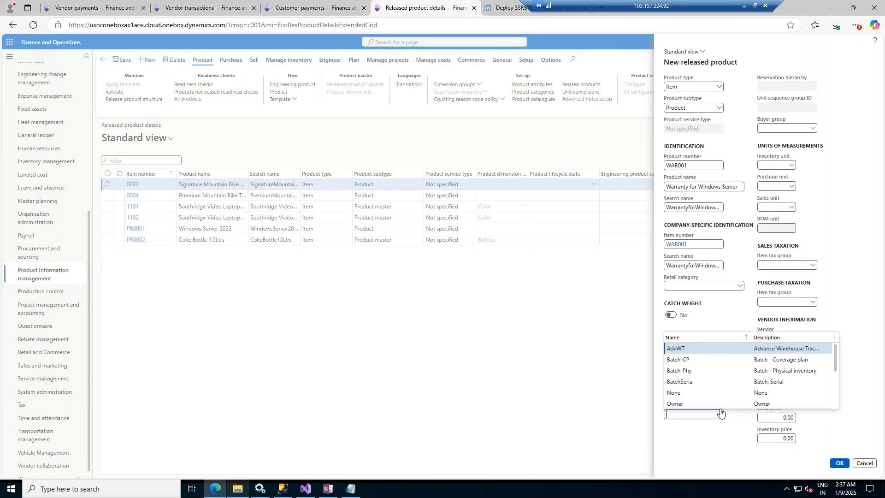
{"action": "left_click", "coordinate": [673, 395]}
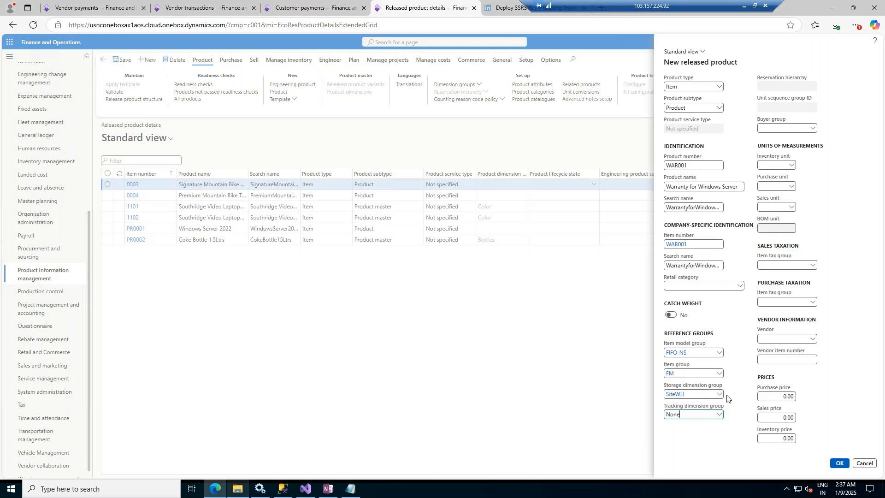
Step: Open the tracking dimension groups' details, examine the SBSales group's settings and return to the new product
{"action": "left_click", "coordinate": [718, 415]}
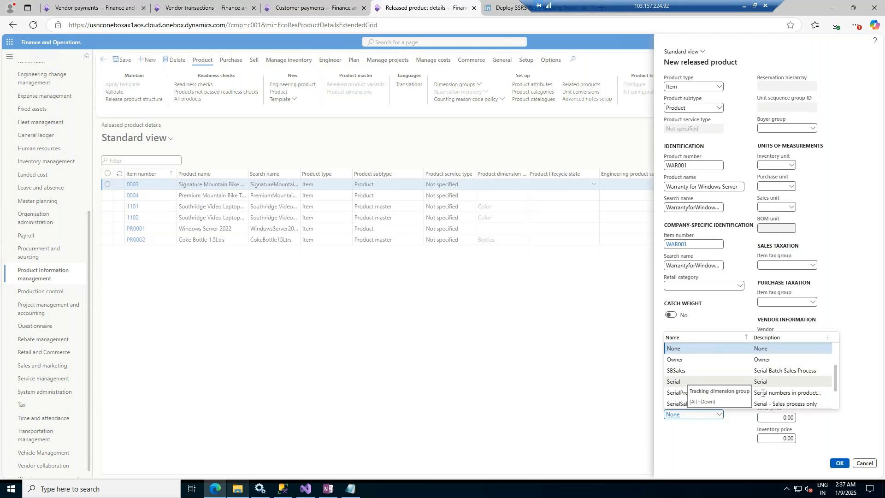
{"action": "right_click", "coordinate": [719, 415]}
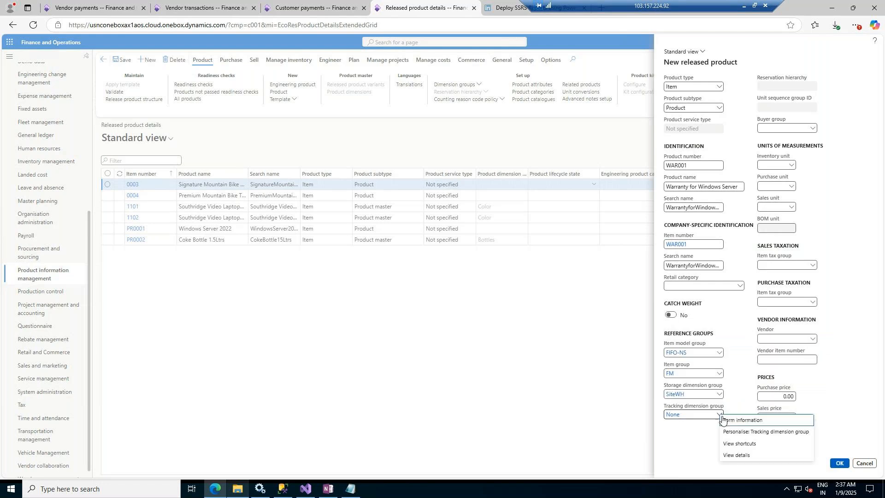
{"action": "left_click", "coordinate": [712, 410]}
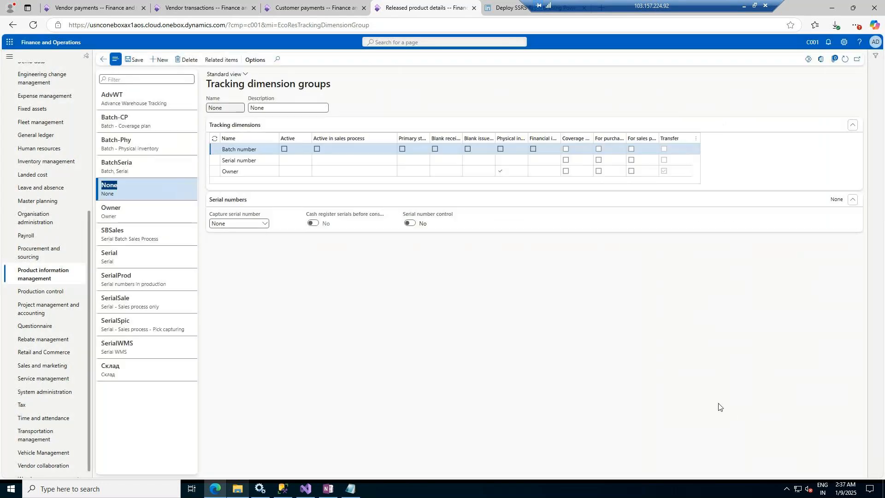
{"action": "left_click", "coordinate": [140, 236]}
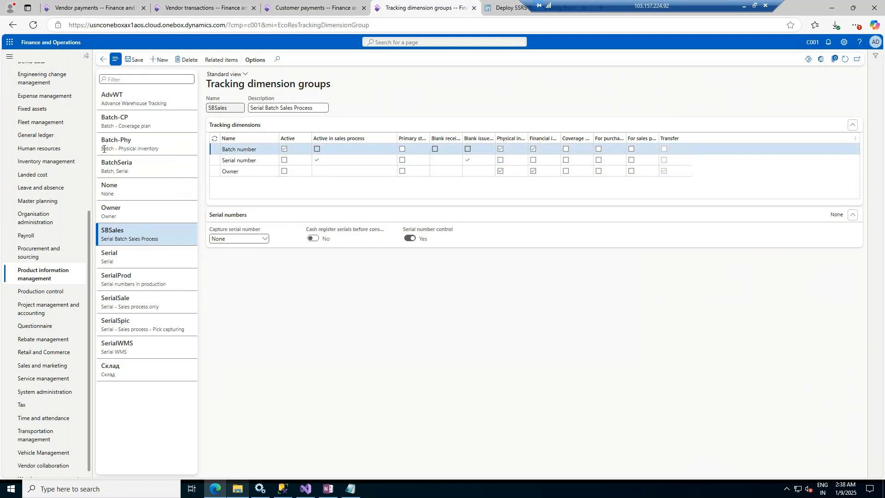
{"action": "left_click", "coordinate": [103, 62]}
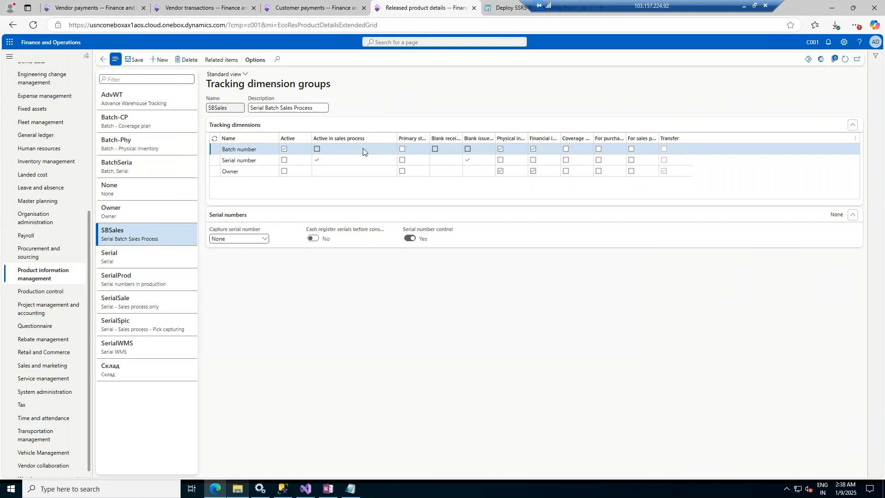
Step: Change the new product's tracking dimension group to SerialSale
{"action": "left_click", "coordinate": [718, 415]}
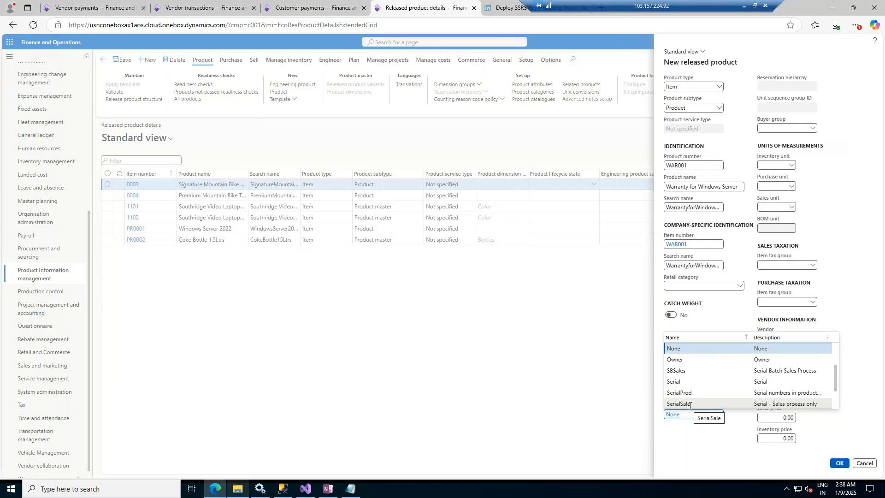
{"action": "scroll", "coordinate": [787, 395], "scroll_direction": "down", "scroll_amount": 2}
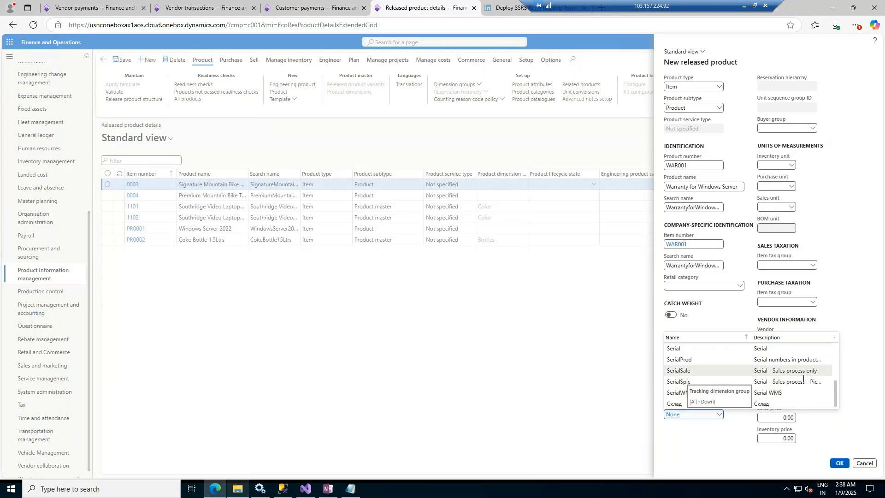
{"action": "scroll", "coordinate": [796, 388], "scroll_direction": "up", "scroll_amount": 3}
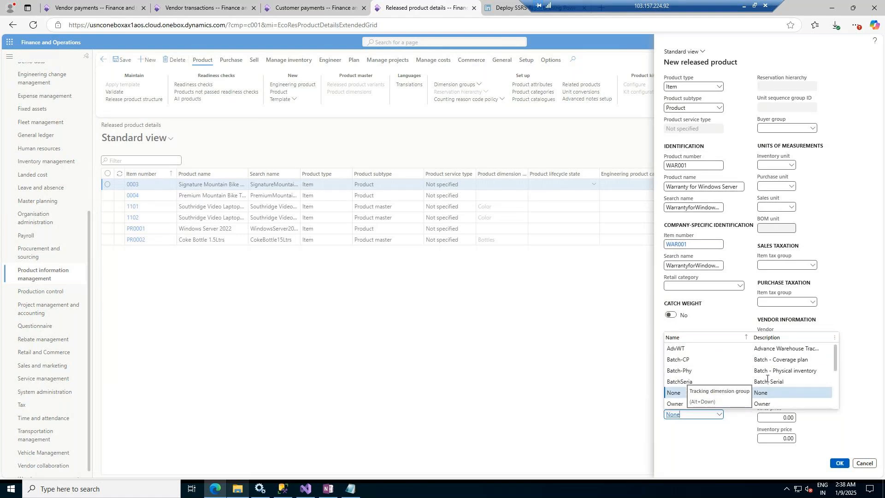
{"action": "scroll", "coordinate": [796, 386], "scroll_direction": "down", "scroll_amount": 2}
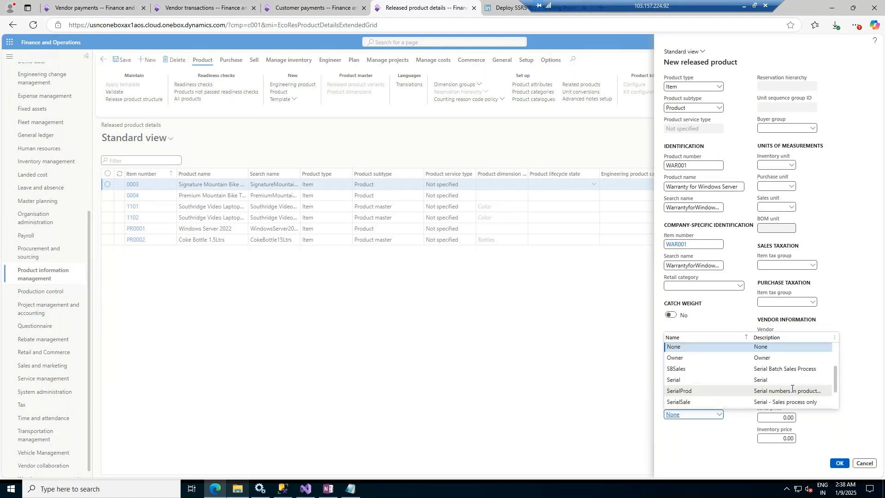
{"action": "left_click", "coordinate": [685, 403]}
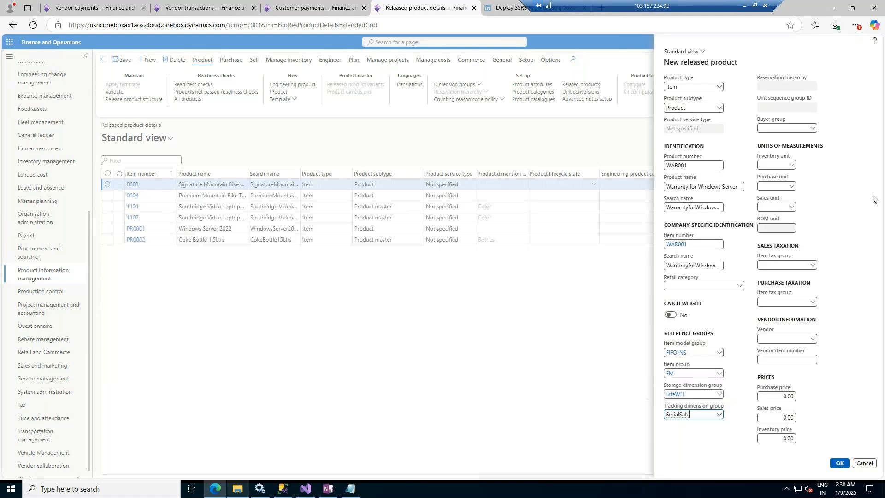
Step: Set the inventory, purchase and sales units of measurement to pcs
{"action": "left_click", "coordinate": [790, 167]}
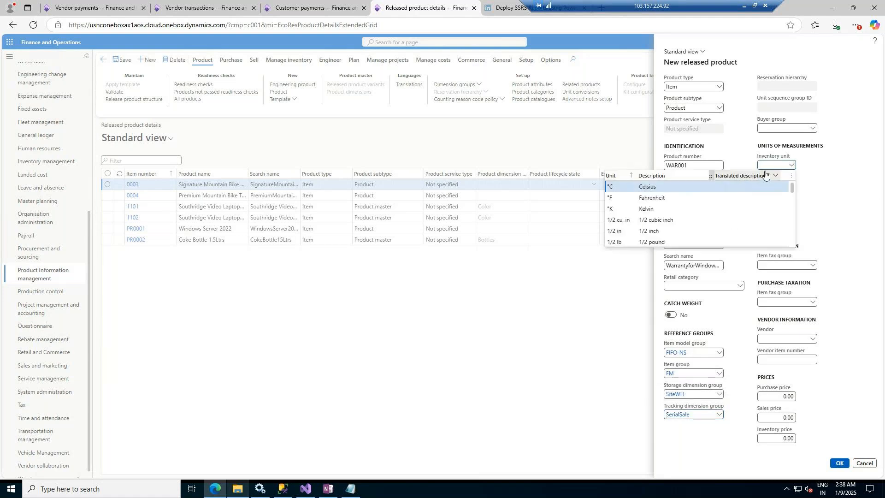
{"action": "type", "text": "PC"}
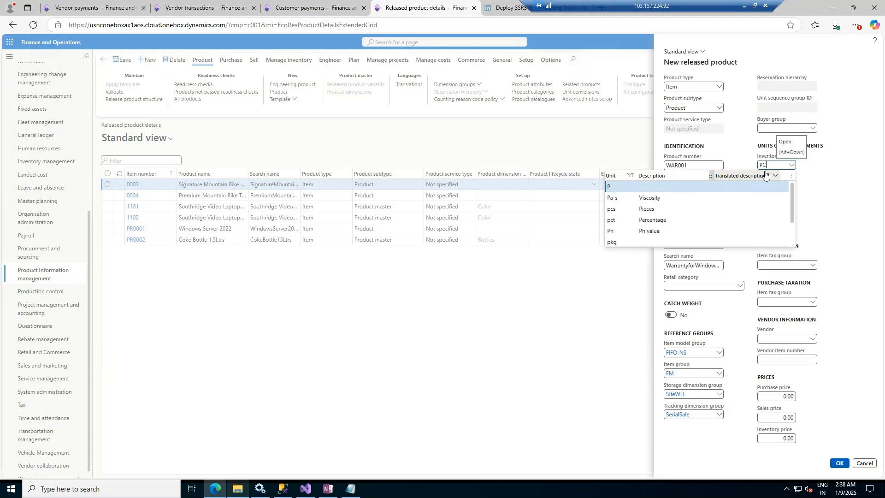
{"action": "key", "text": "Tab"}
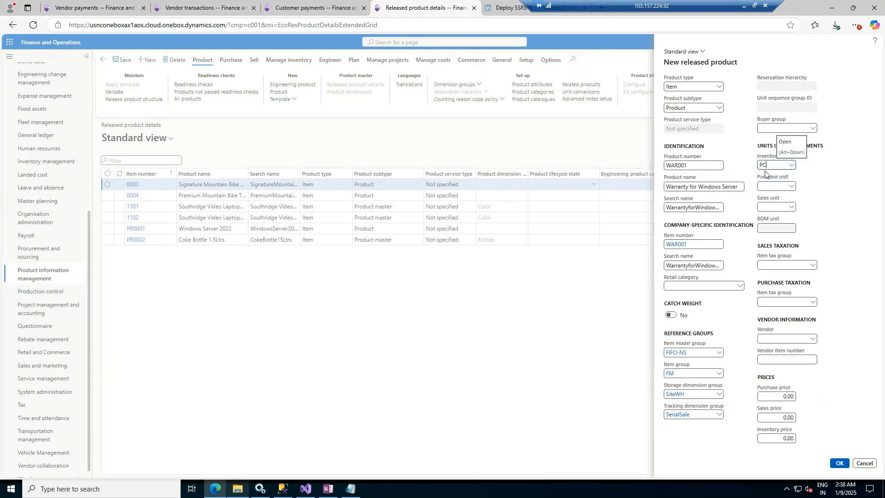
{"action": "key", "text": "Tab"}
{"action": "type", "text": "Pcs"}
{"action": "type", "text": "pcs"}
{"action": "key", "text": "Tab"}
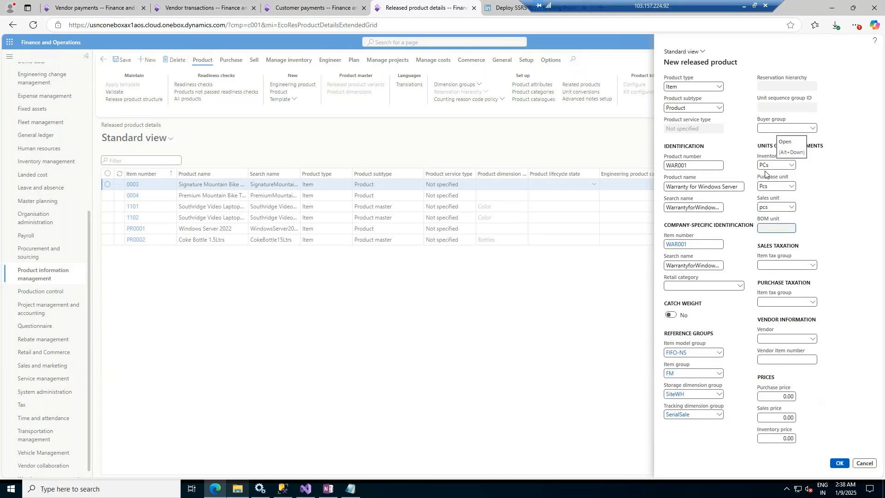
Step: Set both the sales and purchase item tax groups to ALL
{"action": "left_click", "coordinate": [814, 269]}
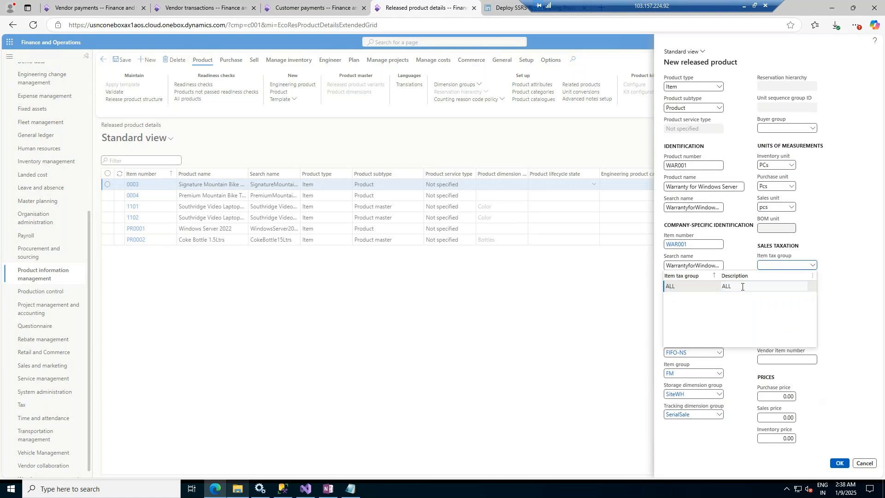
{"action": "left_click", "coordinate": [742, 287]}
{"action": "left_click", "coordinate": [813, 303]}
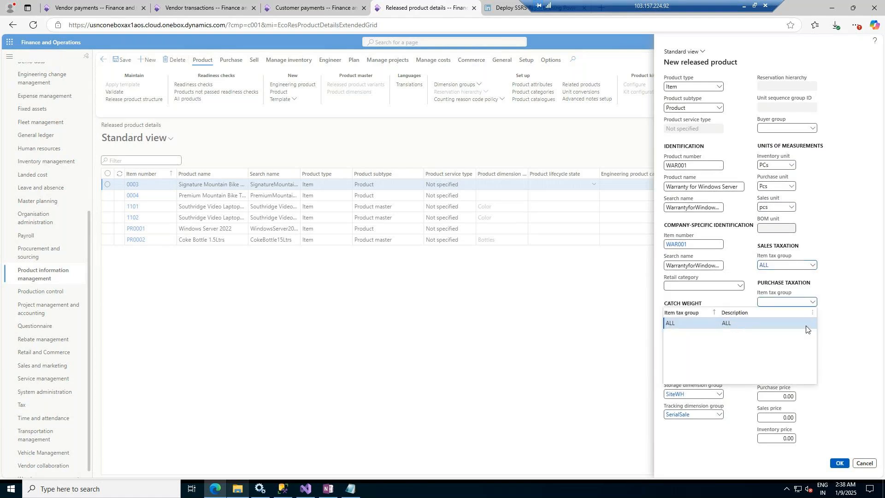
{"action": "left_click", "coordinate": [737, 322]}
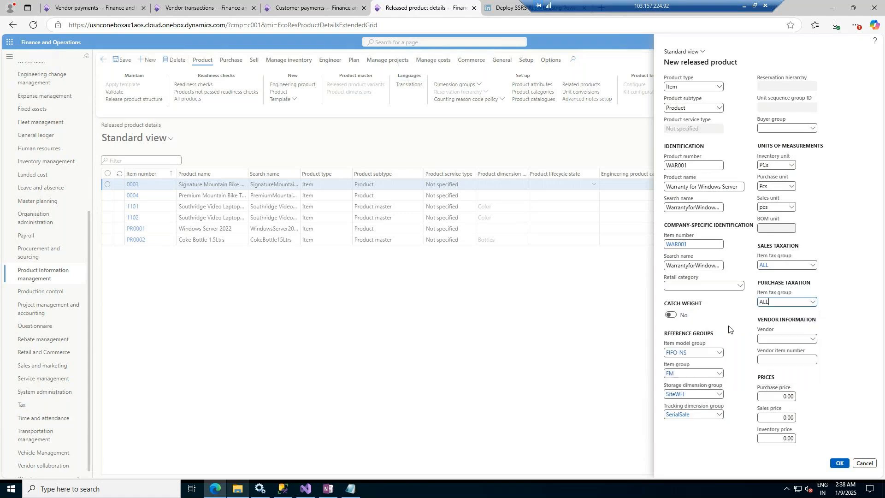
Step: Assign a vendor to the new product from the vendor list
{"action": "left_click", "coordinate": [812, 339]}
{"action": "left_click", "coordinate": [628, 378]}
{"action": "left_click", "coordinate": [783, 359]}
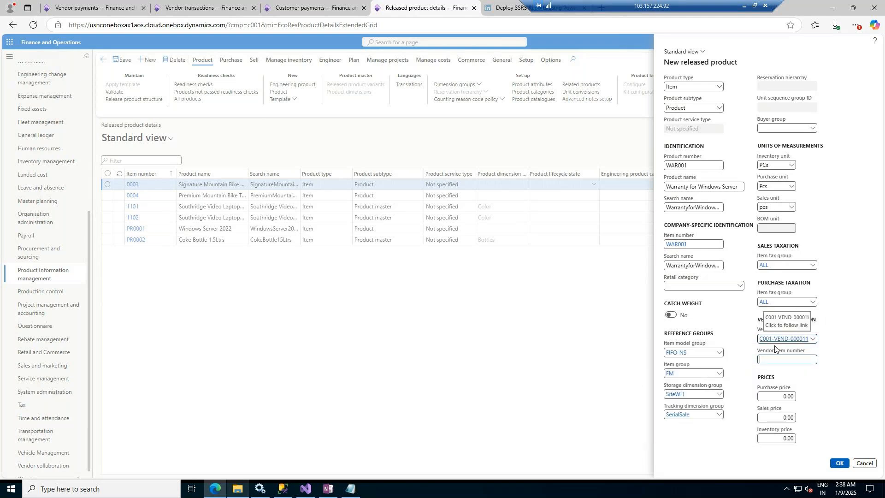
Step: Set the purchase price to 50, sales price to 60 and inventory price to 51, then create and save the product
{"action": "left_click", "coordinate": [780, 395]}
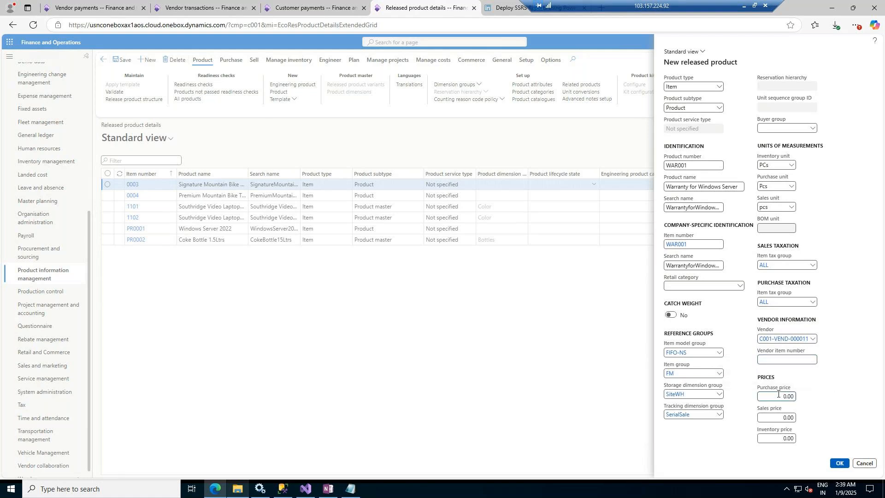
{"action": "type", "text": "5"}
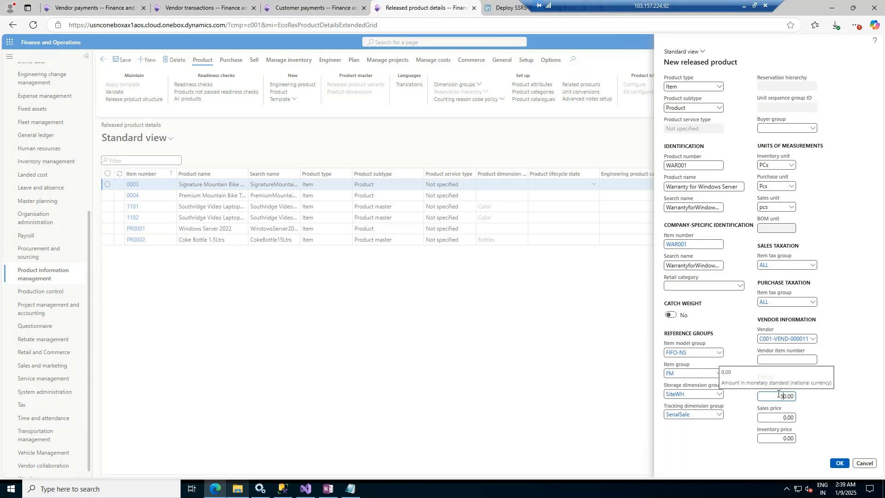
{"action": "left_click", "coordinate": [783, 418]}
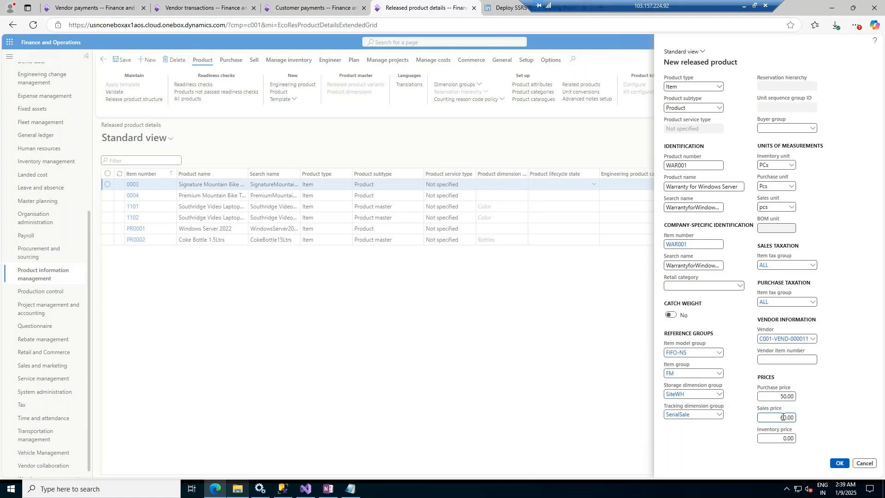
{"action": "left_click", "coordinate": [780, 438]}
{"action": "type", "text": "5"}
{"action": "key", "text": "Delete"}
{"action": "type", "text": "1"}
{"action": "key", "text": "Tab"}
{"action": "left_click", "coordinate": [840, 464]}
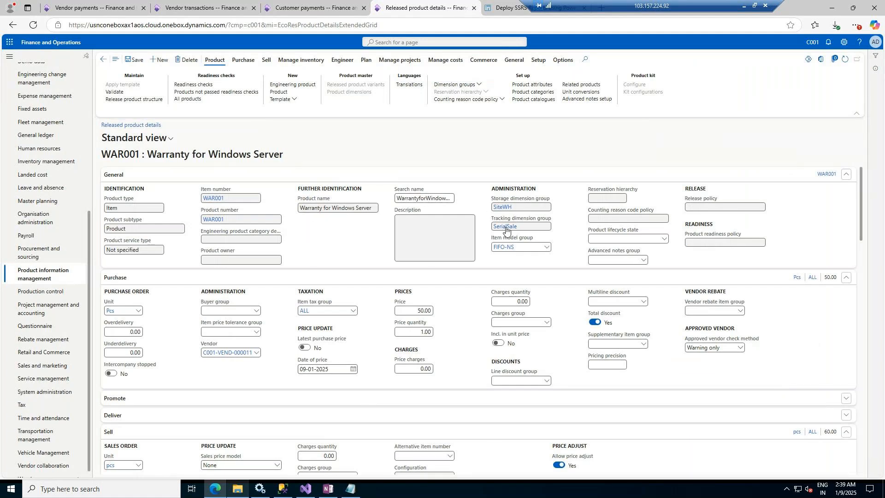
{"action": "left_click", "coordinate": [135, 60]}
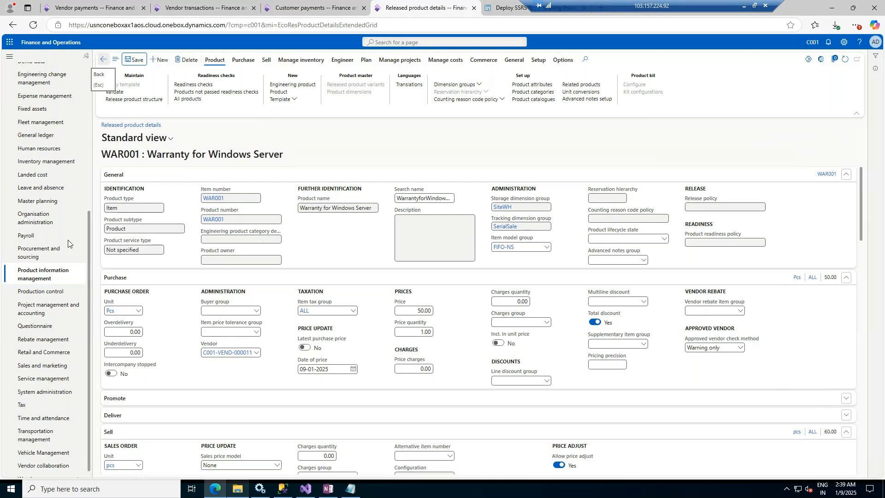
Step: Browse the Product information management and Inventory management menus for warranty and inventory setup pages
{"action": "left_click", "coordinate": [34, 276]}
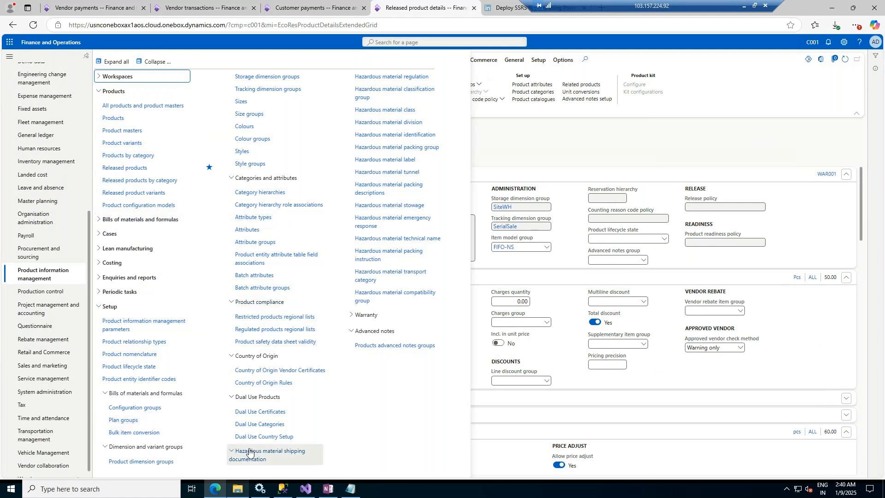
{"action": "left_click", "coordinate": [44, 163]}
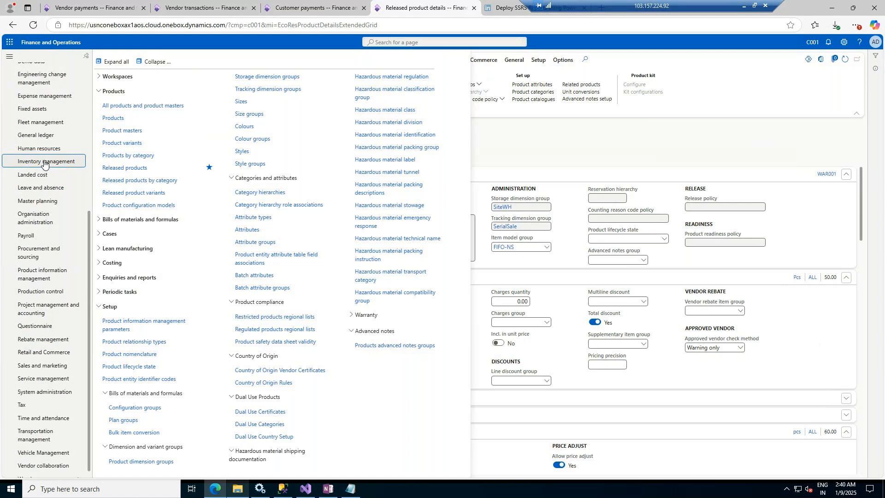
{"action": "left_click", "coordinate": [44, 162]}
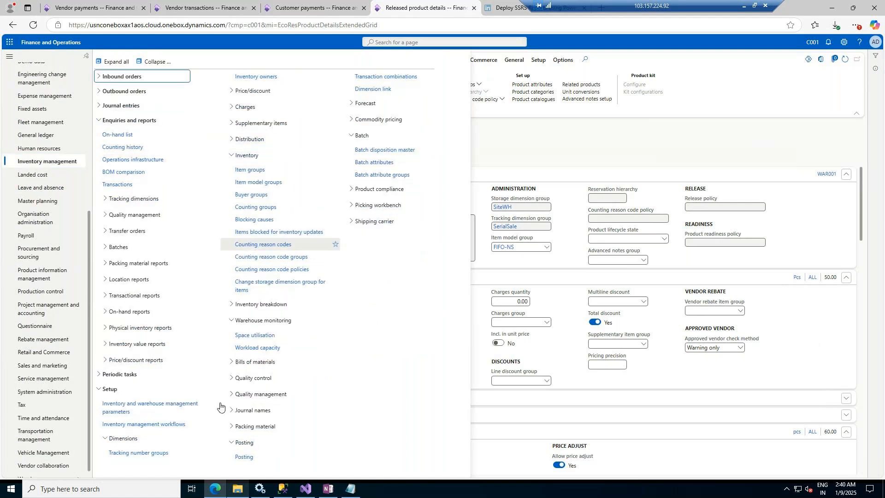
{"action": "left_click", "coordinate": [366, 191]}
{"action": "left_click", "coordinate": [357, 243]}
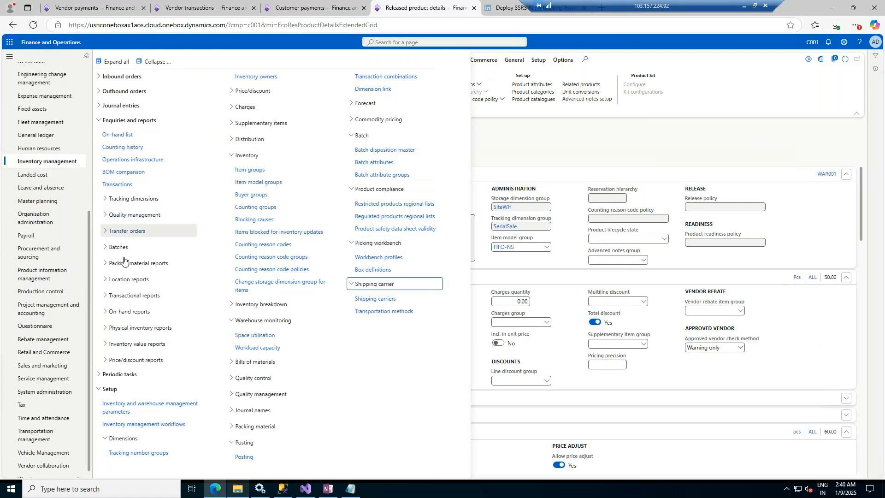
{"action": "left_click", "coordinate": [33, 273]}
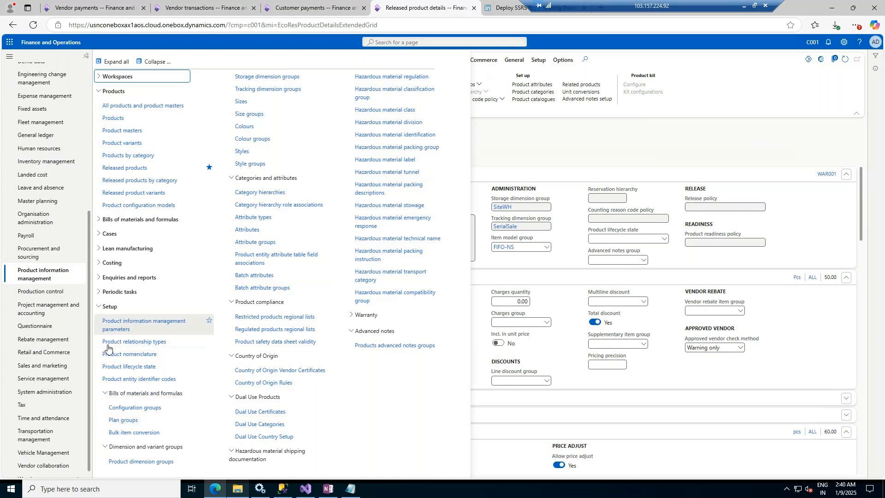
{"action": "left_click", "coordinate": [375, 316]}
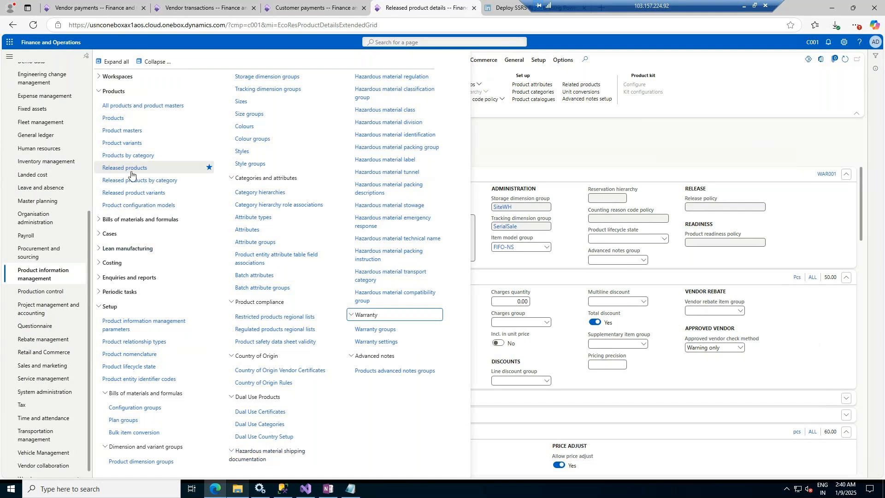
Step: Open Procurement categories via page search and view the products assigned to the RENT category
{"action": "left_click", "coordinate": [474, 39]}
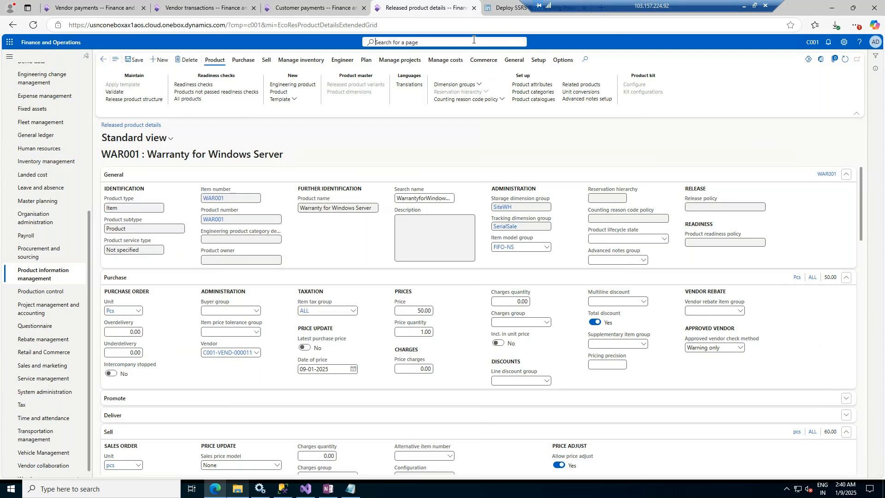
{"action": "type", "text": "procurement"}
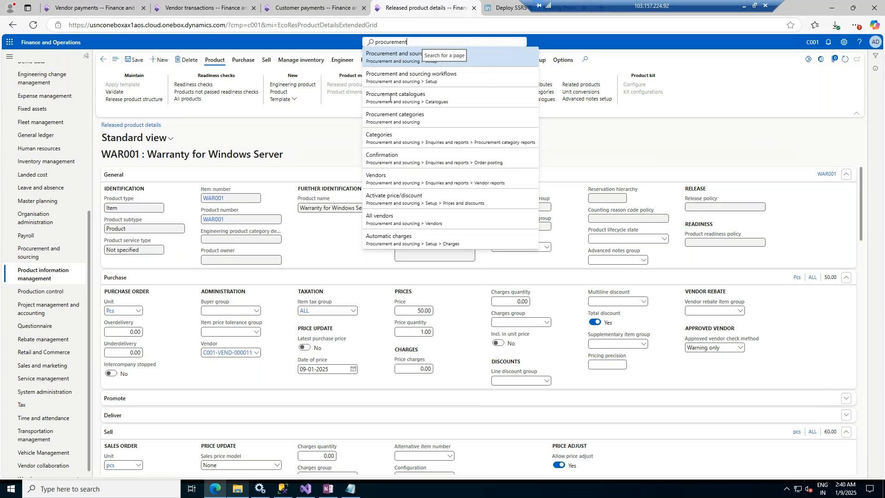
{"action": "left_click", "coordinate": [409, 117]}
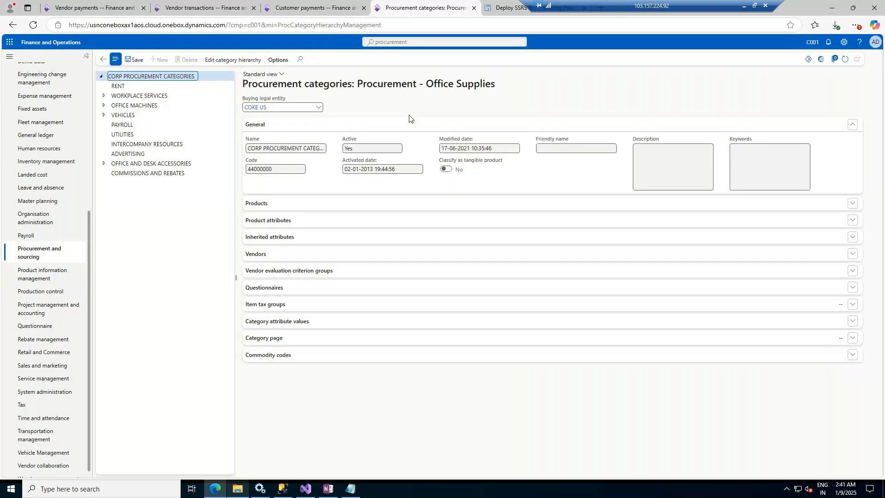
{"action": "left_click", "coordinate": [140, 87]}
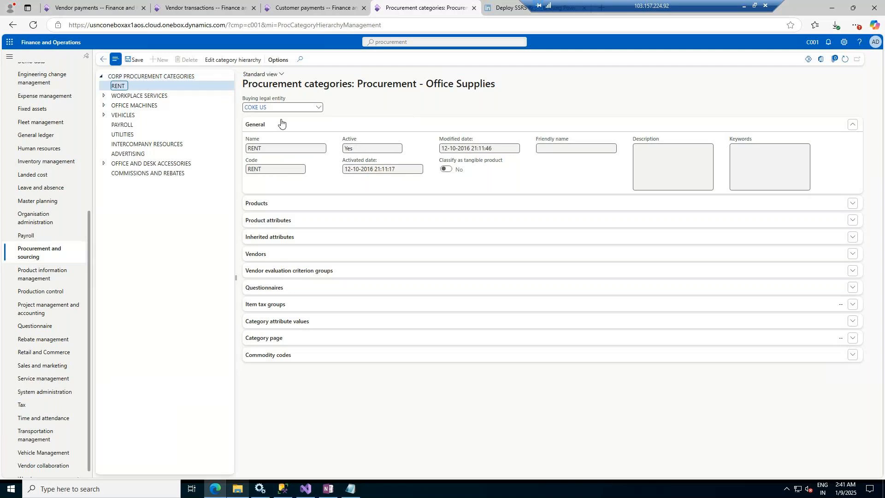
{"action": "left_click", "coordinate": [272, 205]}
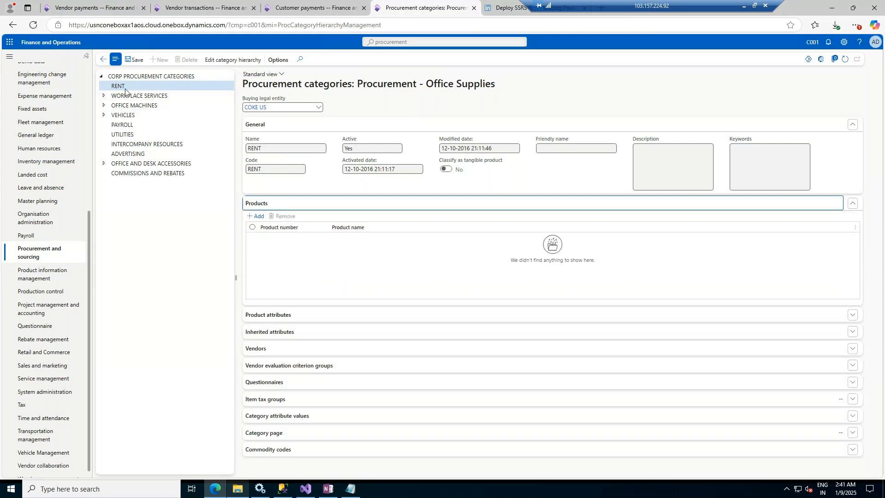
Step: Expand the procurement category tree and browse the subcategories under Workplace Services, Office Machines and Vehicles
{"action": "left_click", "coordinate": [108, 96]}
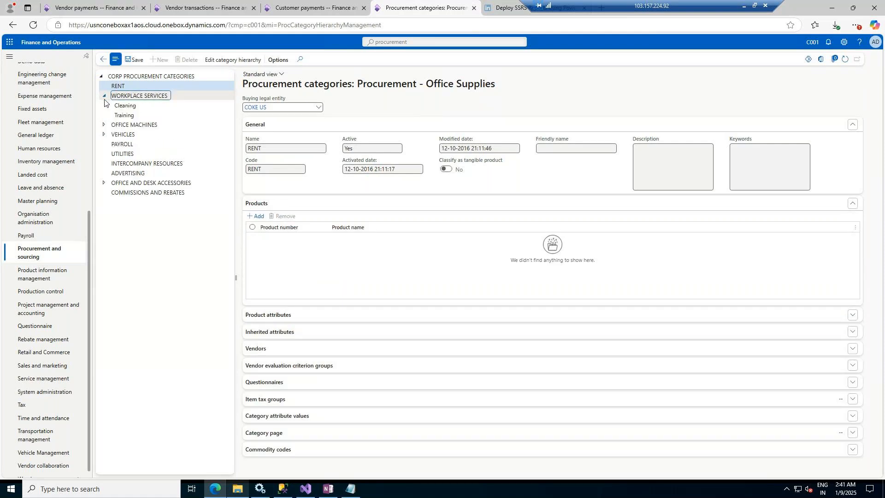
{"action": "left_click", "coordinate": [129, 106]}
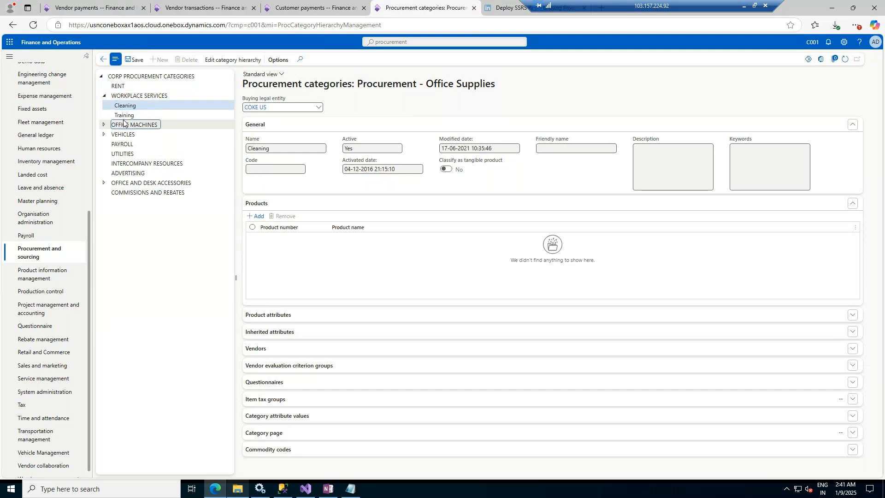
{"action": "left_click", "coordinate": [127, 114]}
{"action": "left_click", "coordinate": [104, 125]}
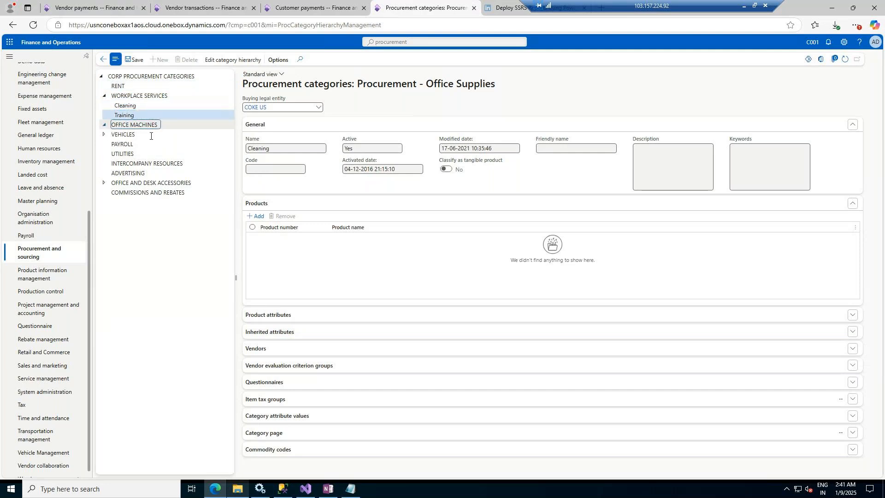
{"action": "left_click", "coordinate": [104, 134]}
{"action": "left_click", "coordinate": [130, 144]}
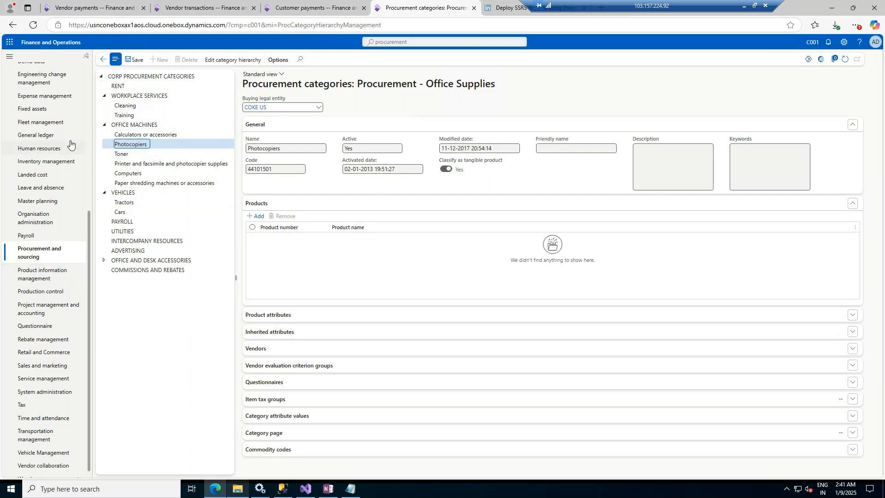
{"action": "scroll", "coordinate": [70, 144], "scroll_direction": "up", "scroll_amount": 3}
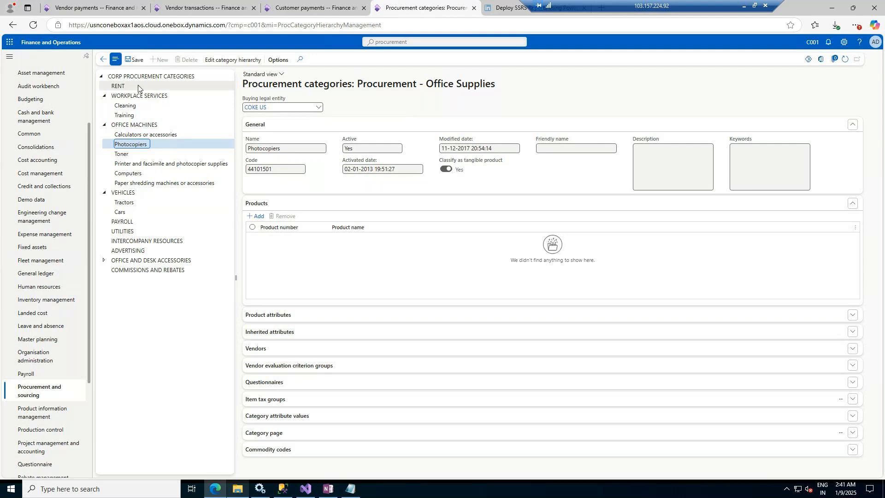
Step: Open the category hierarchy editor and add a new category node under RENT
{"action": "left_click", "coordinate": [222, 57]}
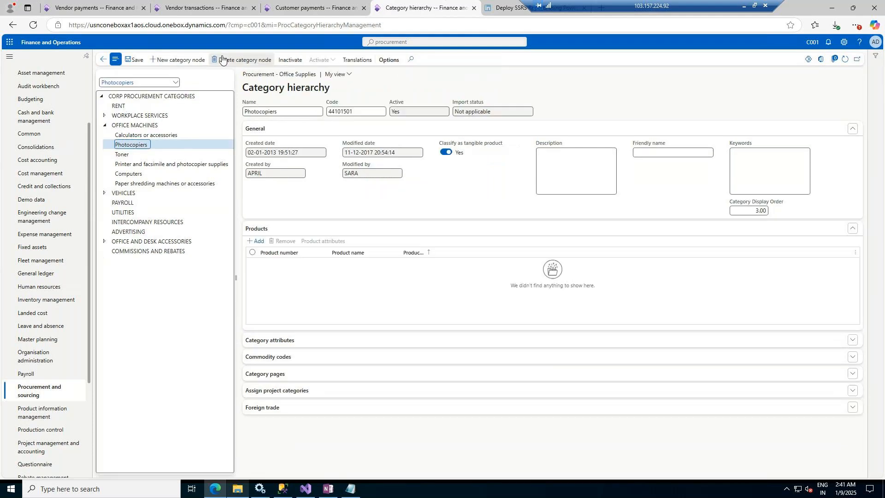
{"action": "left_click", "coordinate": [169, 106]}
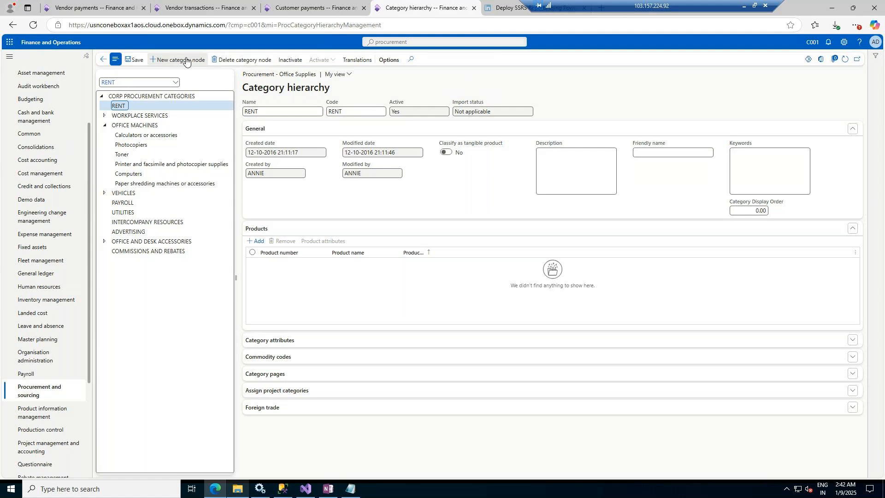
{"action": "left_click", "coordinate": [187, 61]}
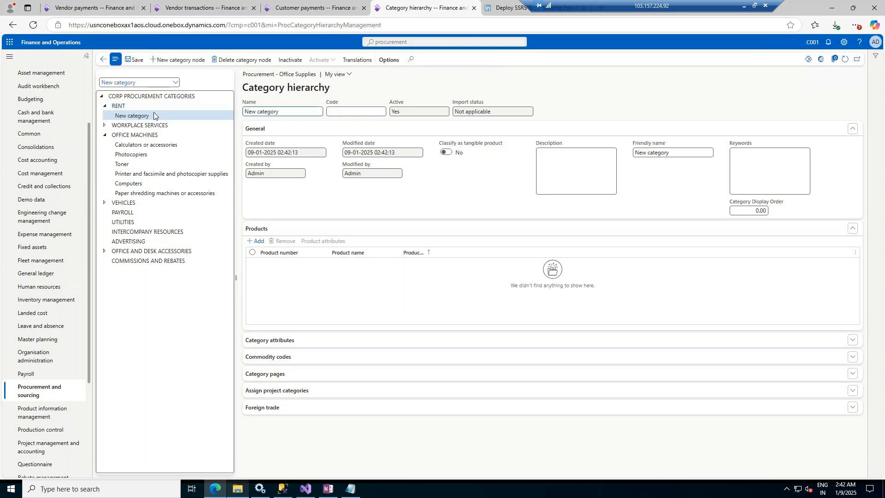
Step: Name the new category Rent Maintenance, set its code to RM, and save it
{"action": "left_click", "coordinate": [281, 112]}
{"action": "left_click_drag", "start_coordinate": [280, 112], "coordinate": [246, 113]}
{"action": "type", "text": "Rent Maintenance"}
{"action": "key", "text": "ctrl+a"}
{"action": "key", "text": "ctrl+c"}
{"action": "left_click", "coordinate": [351, 112]}
{"action": "key", "text": "ctrl+v"}
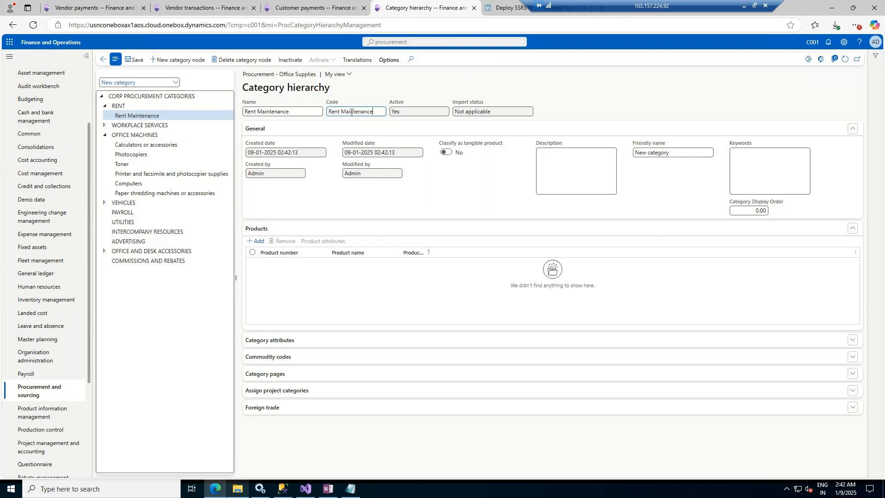
{"action": "double_click", "coordinate": [342, 112]}
{"action": "left_click", "coordinate": [331, 111], "text": "shift"}
{"action": "type", "text": "RM"}
{"action": "key", "text": "Tab"}
{"action": "left_click", "coordinate": [135, 60]}
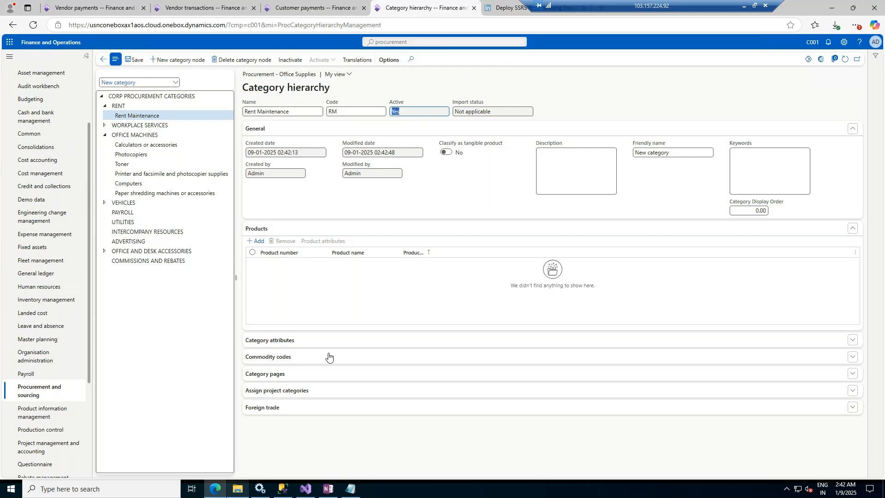
Step: Reselect the Rent Maintenance node, save the hierarchy and return to Procurement categories
{"action": "left_click", "coordinate": [129, 96]}
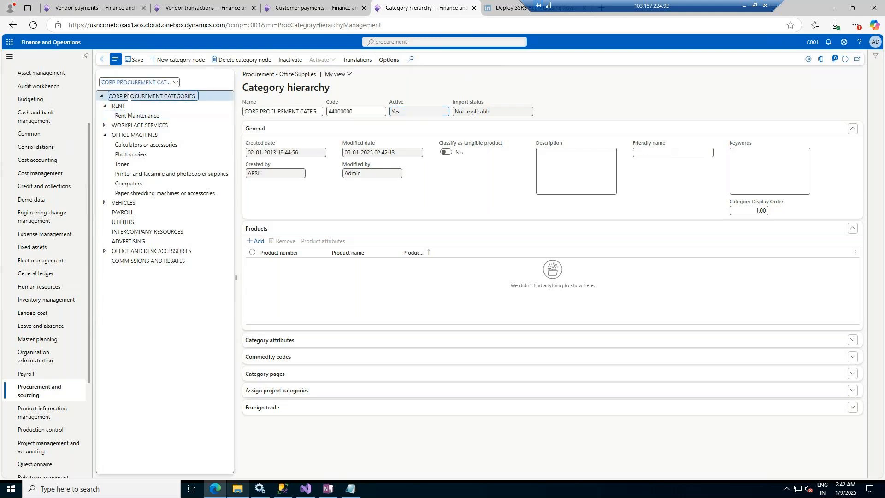
{"action": "left_click", "coordinate": [117, 116]}
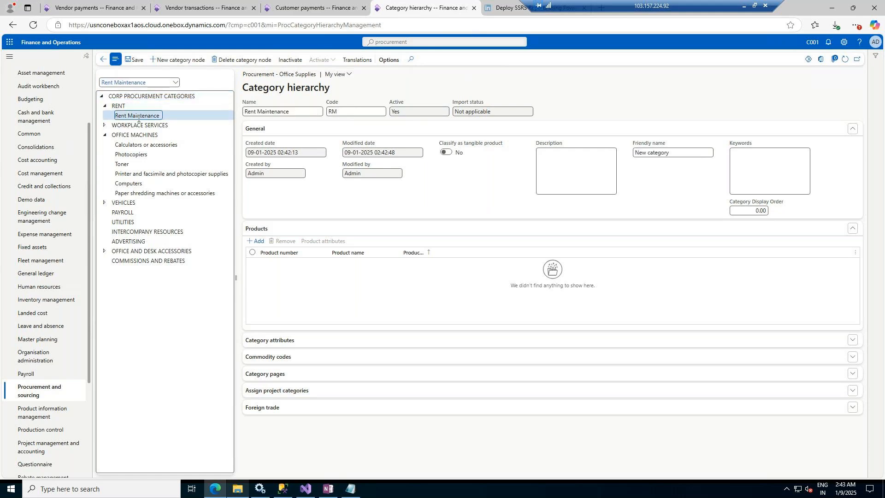
{"action": "left_click", "coordinate": [132, 62]}
{"action": "left_click", "coordinate": [103, 61]}
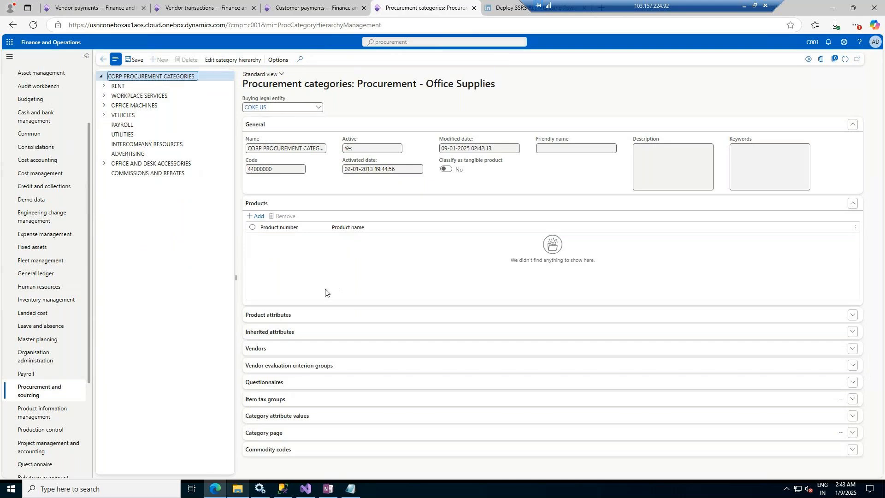
Step: Open the All purchase orders list from the Procurement and sourcing module
{"action": "left_click", "coordinate": [53, 301]}
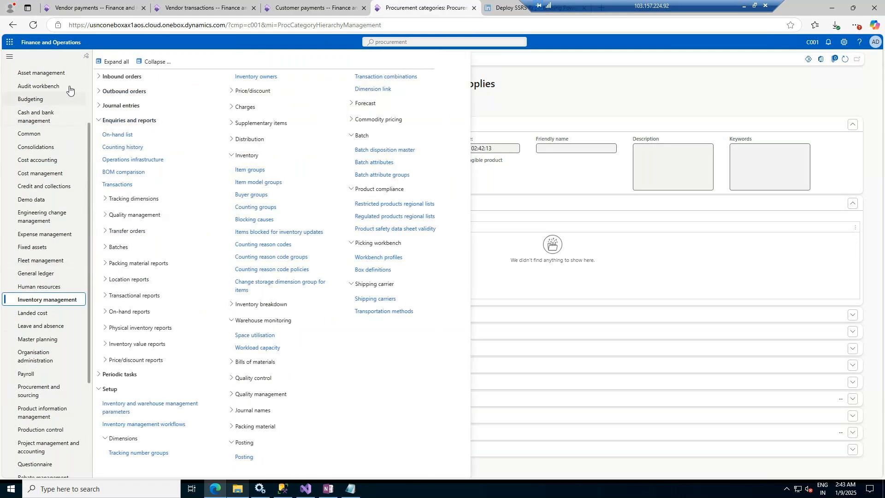
{"action": "scroll", "coordinate": [46, 141], "scroll_direction": "up", "scroll_amount": 2}
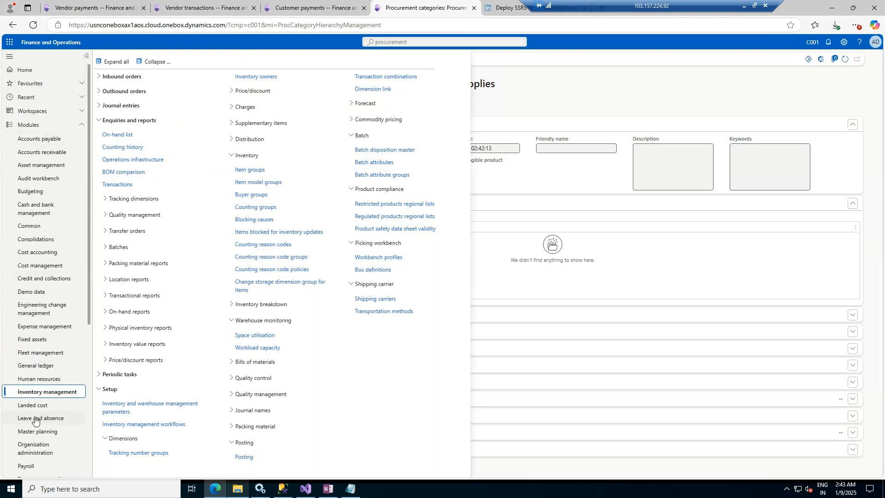
{"action": "scroll", "coordinate": [38, 431], "scroll_direction": "down", "scroll_amount": 3}
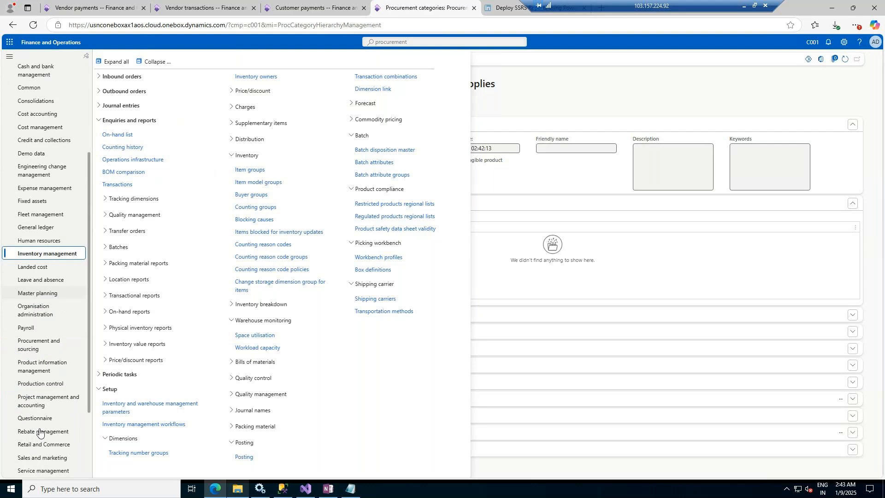
{"action": "scroll", "coordinate": [39, 432], "scroll_direction": "down", "scroll_amount": 1}
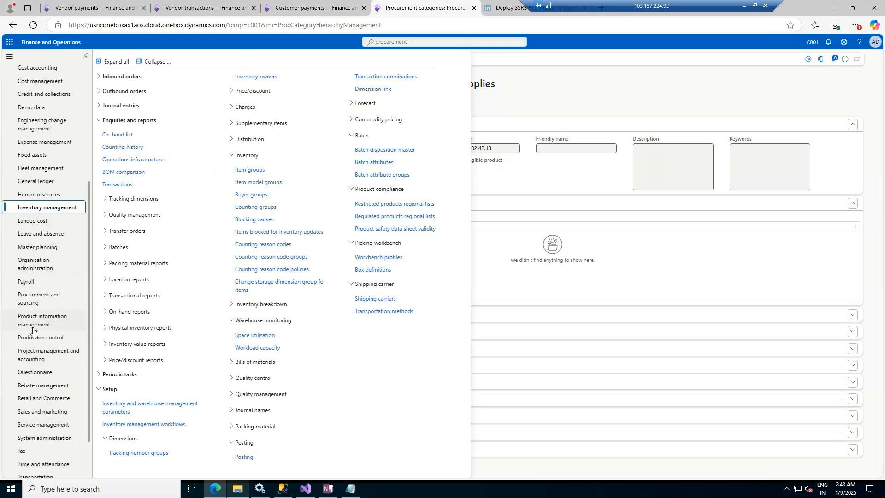
{"action": "left_click", "coordinate": [31, 300]}
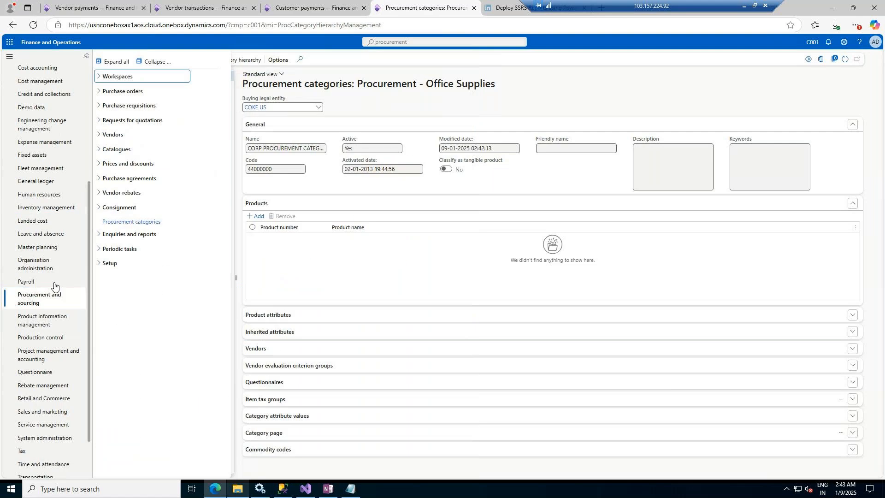
{"action": "left_click", "coordinate": [129, 91]}
{"action": "left_click", "coordinate": [127, 105]}
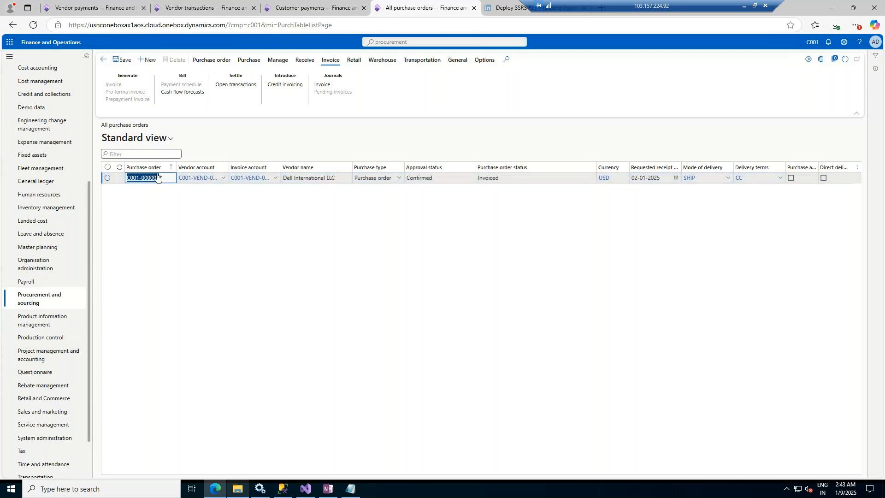
{"action": "left_click", "coordinate": [108, 178]}
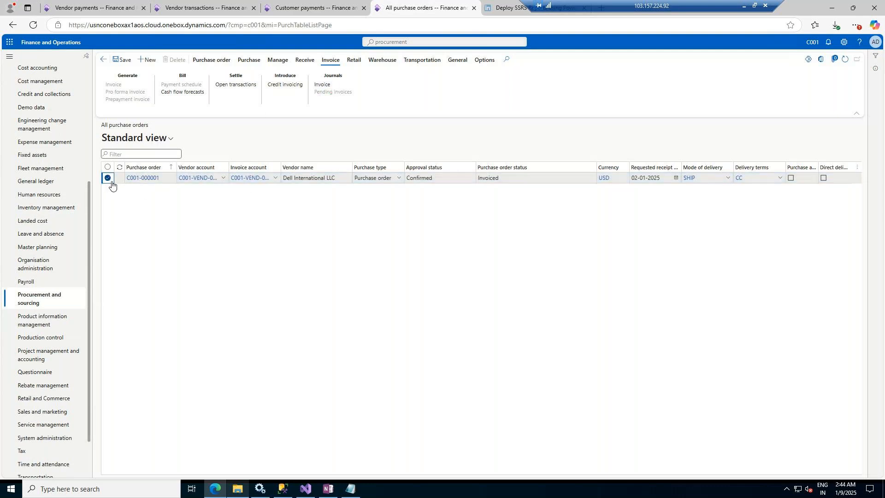
Step: Create a new purchase order for vendor Dell International LLC
{"action": "left_click", "coordinate": [150, 60]}
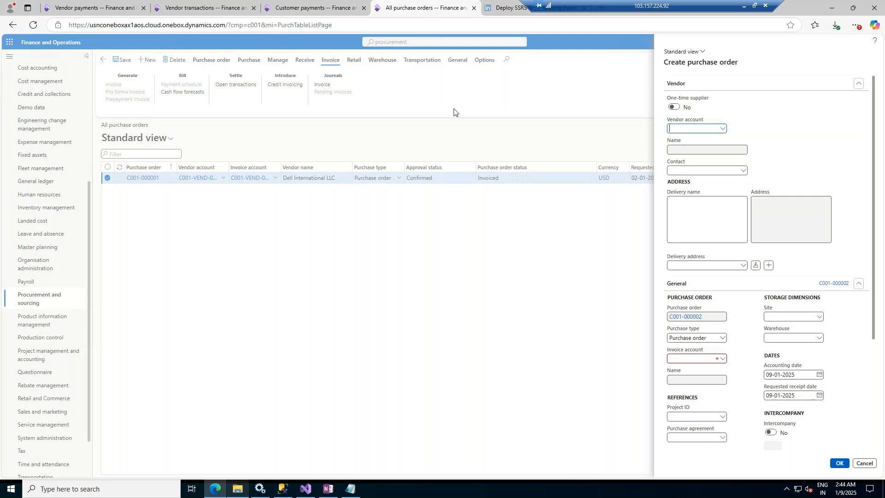
{"action": "left_click", "coordinate": [723, 129]}
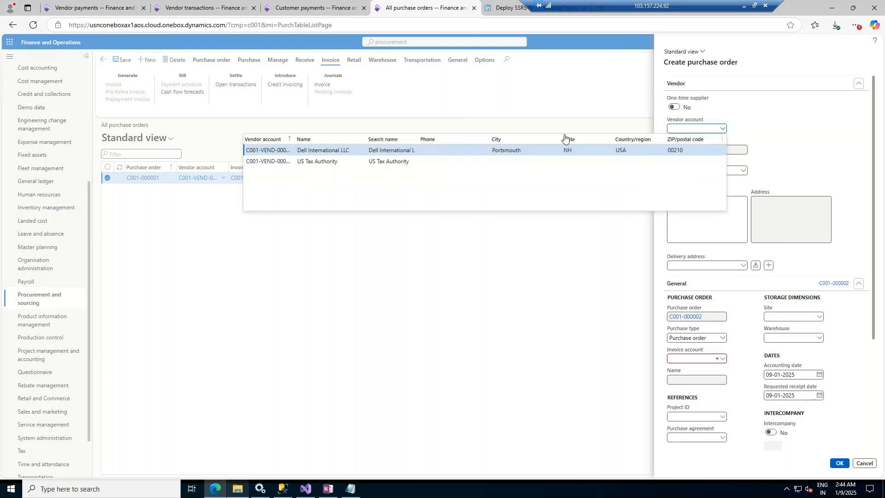
{"action": "left_click", "coordinate": [516, 153]}
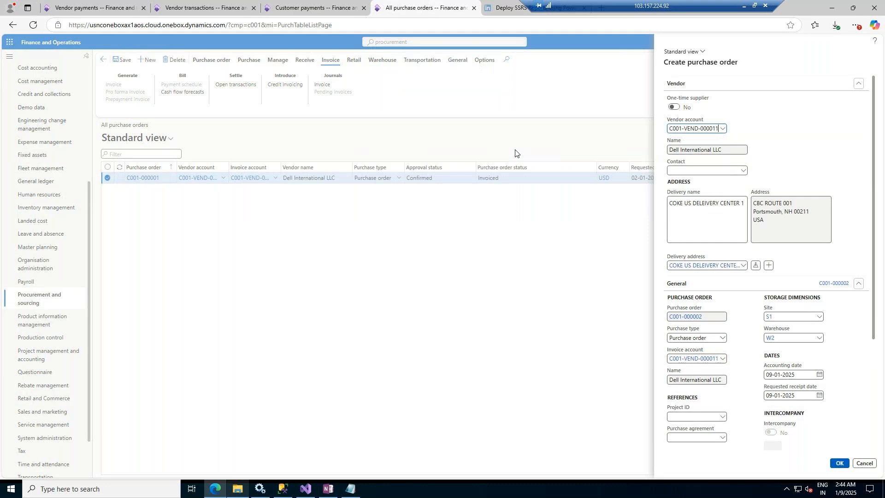
{"action": "scroll", "coordinate": [758, 309], "scroll_direction": "down", "scroll_amount": 3}
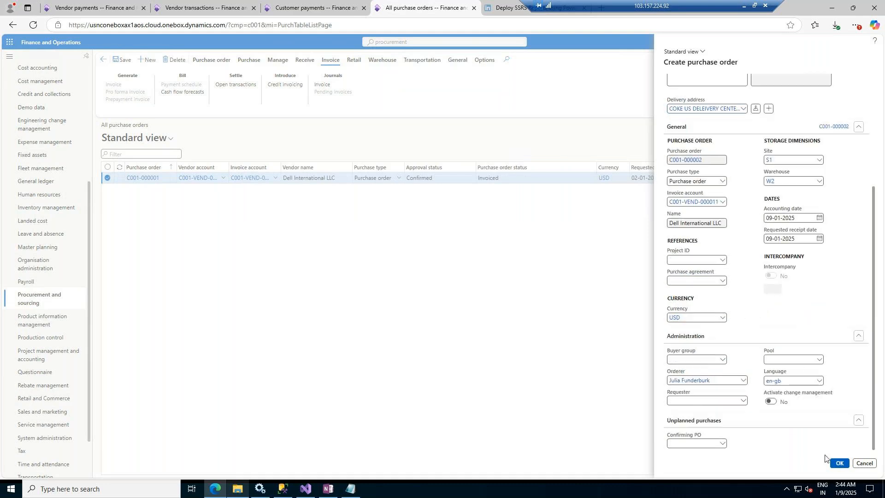
{"action": "left_click", "coordinate": [839, 464]}
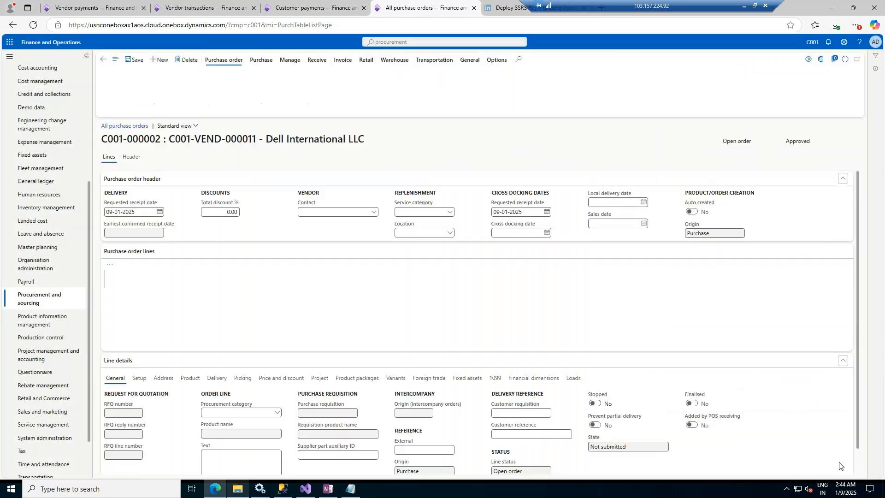
Step: Add a purchase order line for item WAR001 with quantity 2
{"action": "left_click", "coordinate": [251, 287]}
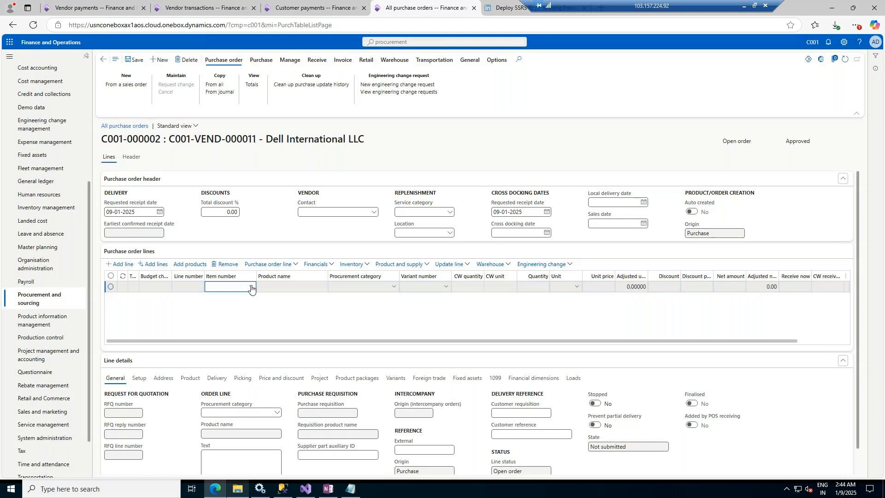
{"action": "left_click", "coordinate": [251, 287]}
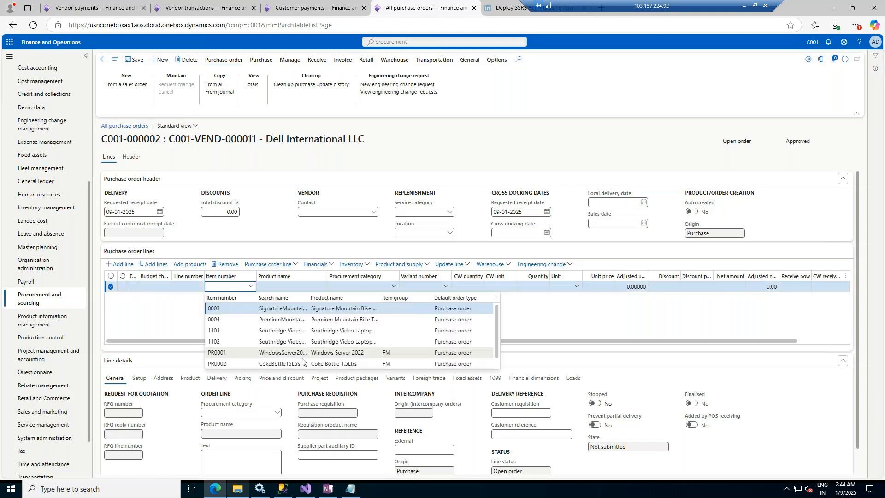
{"action": "scroll", "coordinate": [296, 348], "scroll_direction": "down", "scroll_amount": 1}
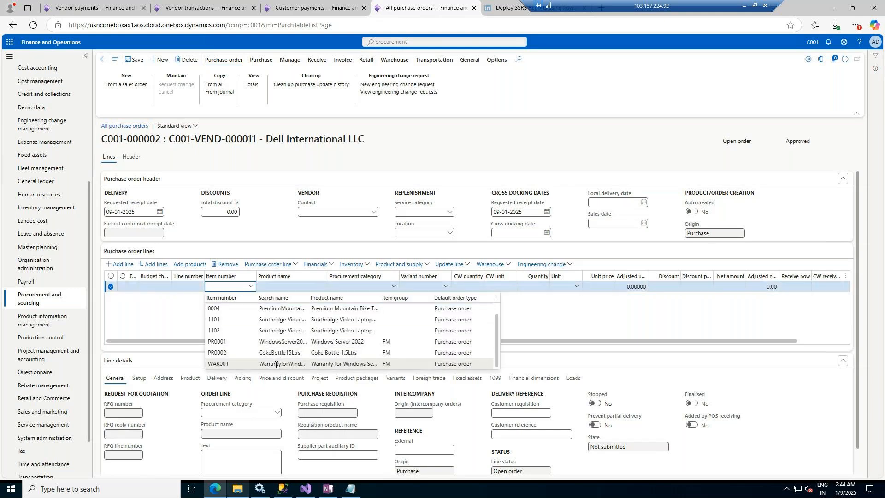
{"action": "left_click", "coordinate": [275, 367]}
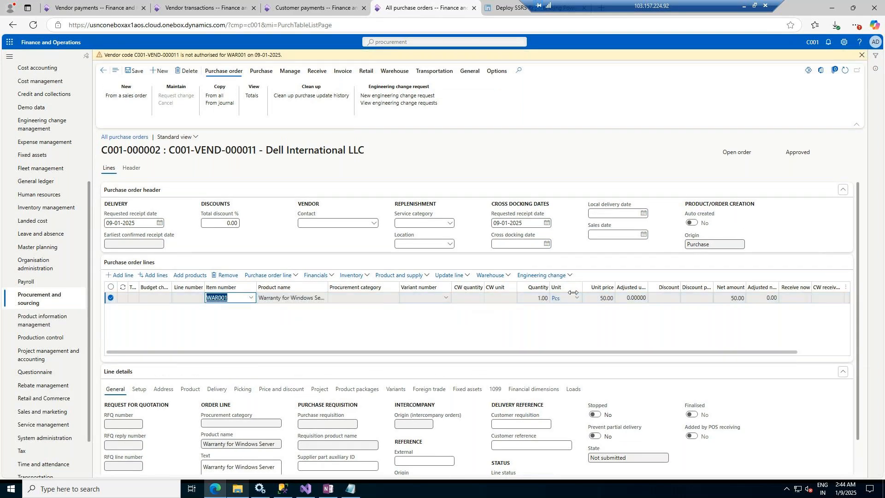
{"action": "left_click", "coordinate": [549, 299]}
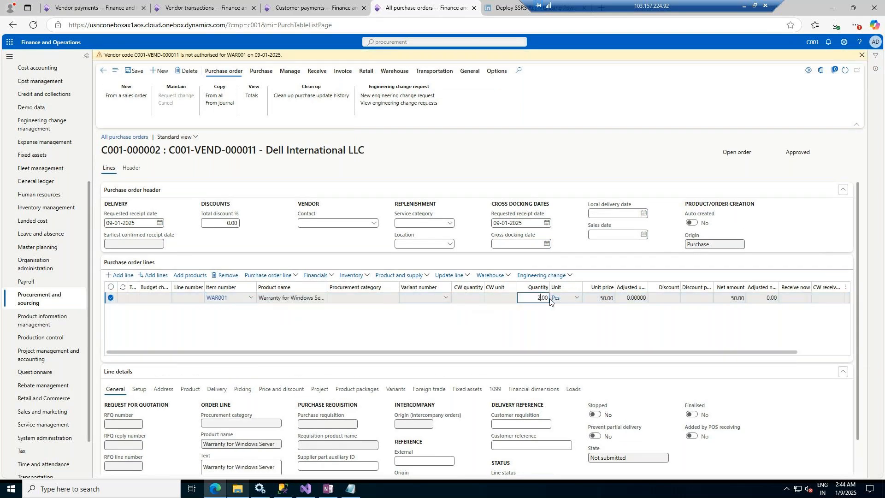
{"action": "type", "text": "2"}
{"action": "left_click", "coordinate": [556, 298]}
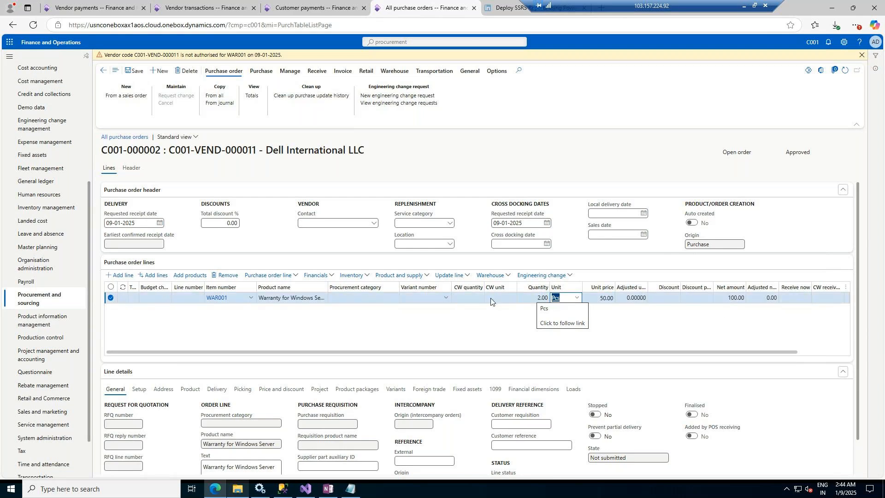
Step: Add a new purchase order line with procurement category Rent Maintenance under RENT
{"action": "left_click", "coordinate": [120, 276]}
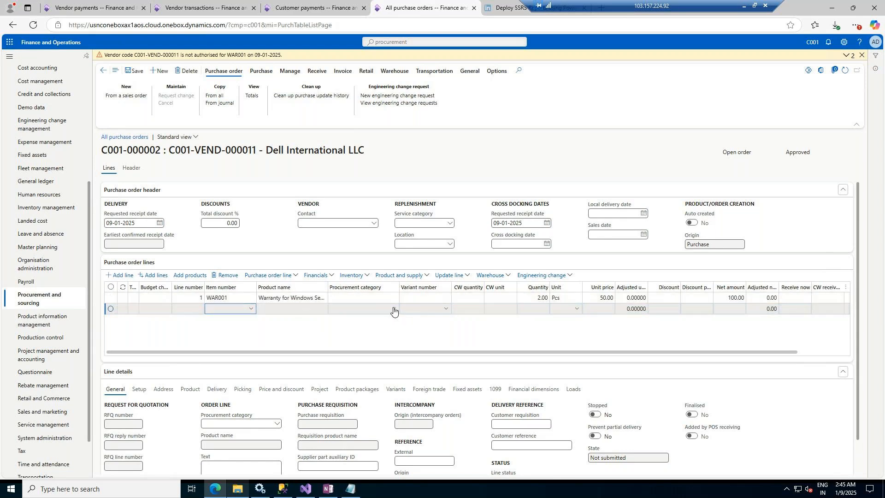
{"action": "left_click", "coordinate": [393, 310]}
{"action": "left_click", "coordinate": [394, 311]}
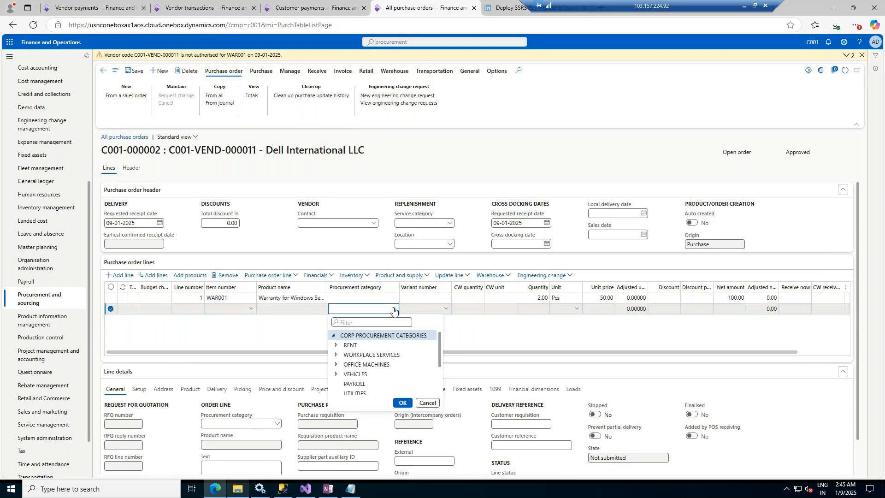
{"action": "left_click", "coordinate": [337, 347]}
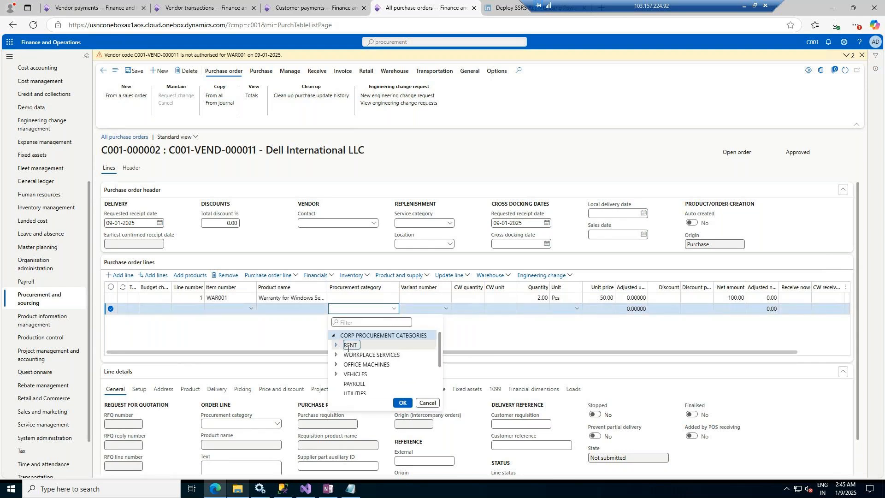
{"action": "left_click", "coordinate": [337, 346]}
{"action": "left_click", "coordinate": [406, 356]}
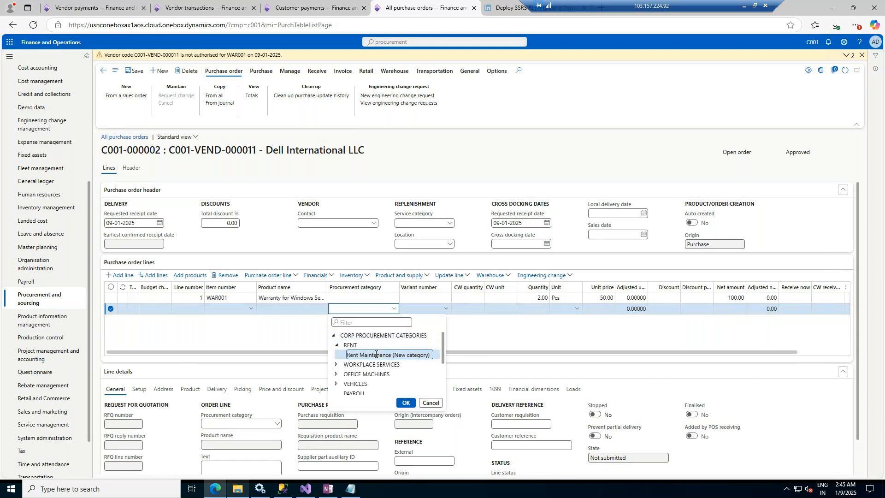
{"action": "left_click", "coordinate": [403, 403]}
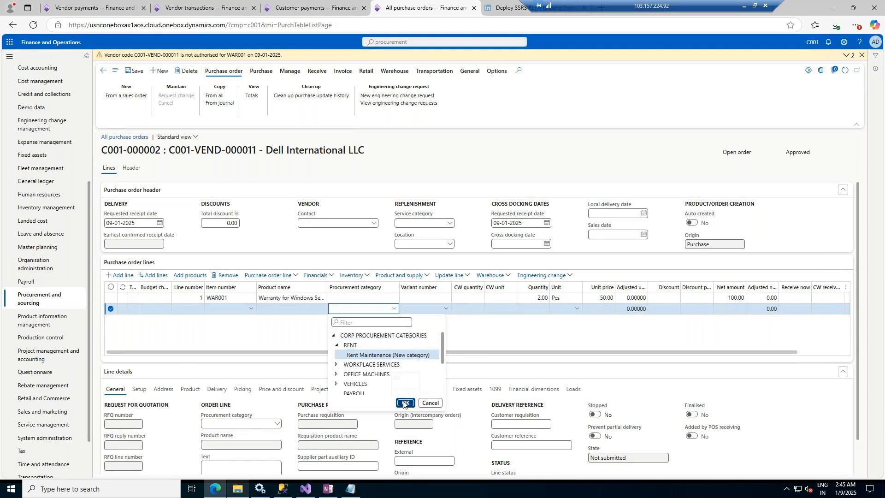
{"action": "left_click", "coordinate": [406, 403]}
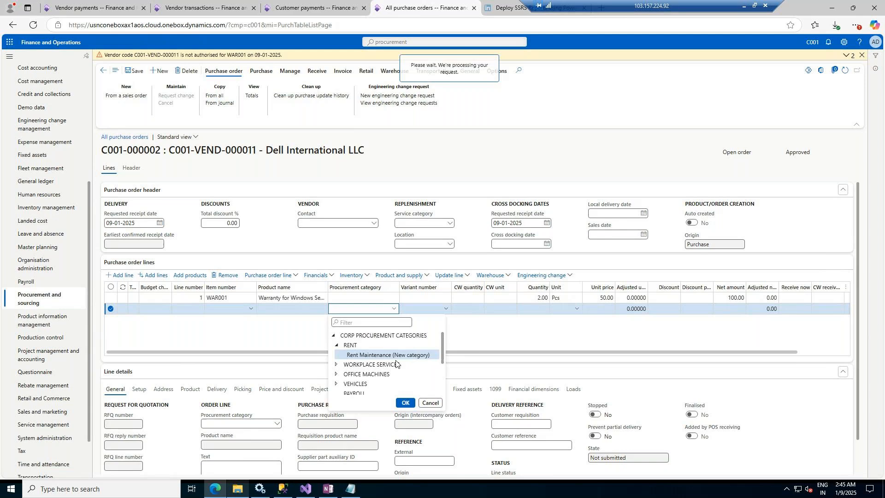
{"action": "left_click", "coordinate": [405, 403]}
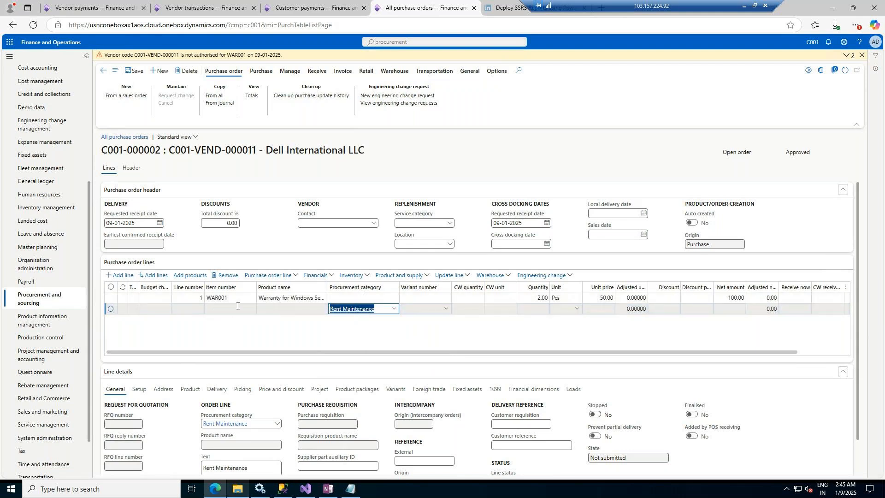
Step: Set the Rent Maintenance line's quantity to 1 and unit price to 600
{"action": "left_click", "coordinate": [531, 310]}
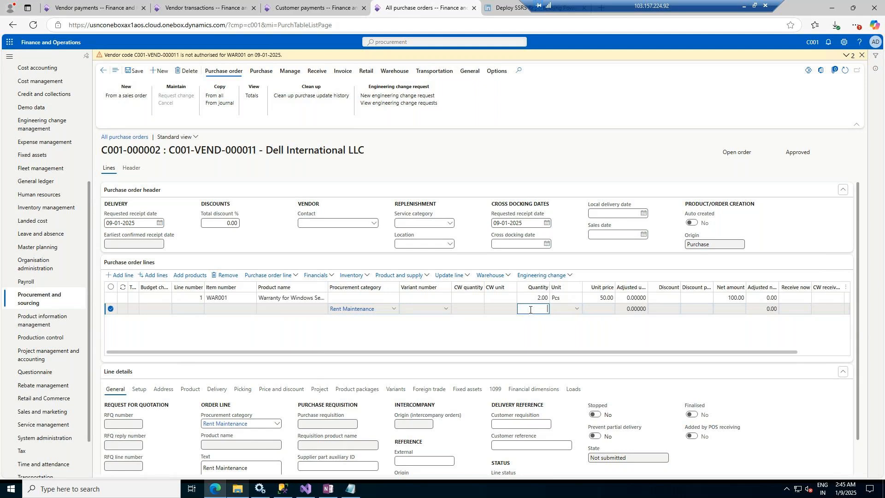
{"action": "type", "text": "1"}
{"action": "key", "text": "Tab"}
{"action": "key", "text": "Tab"}
{"action": "type", "text": "600"}
{"action": "key", "text": "Tab"}
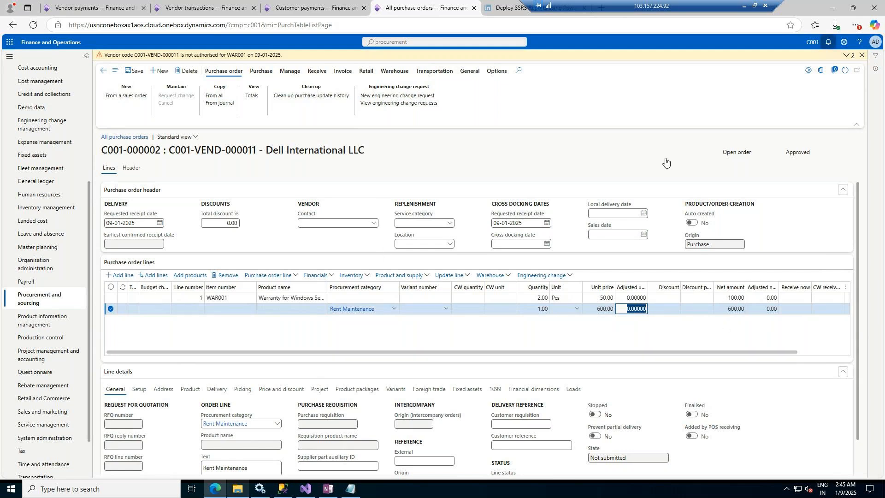
Step: Set the Rent Maintenance line's item tax group to ALL and tax group to CA
{"action": "left_click", "coordinate": [863, 56]}
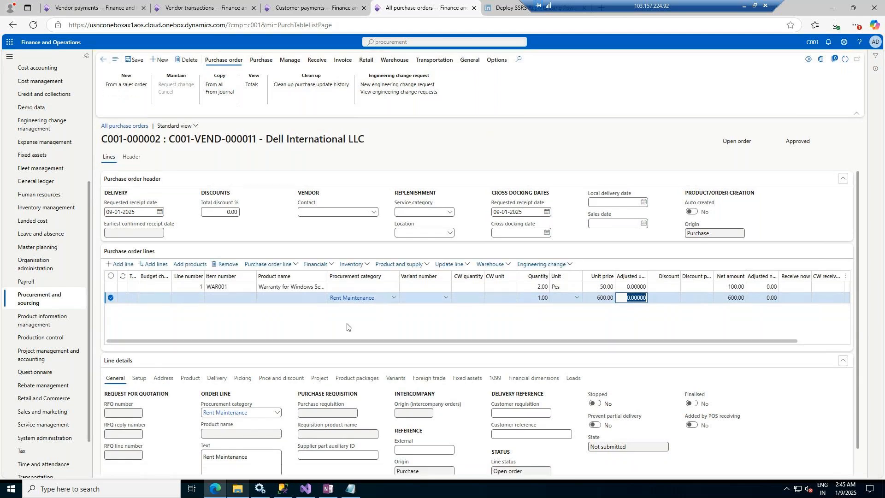
{"action": "left_click_drag", "start_coordinate": [630, 340], "coordinate": [539, 363]}
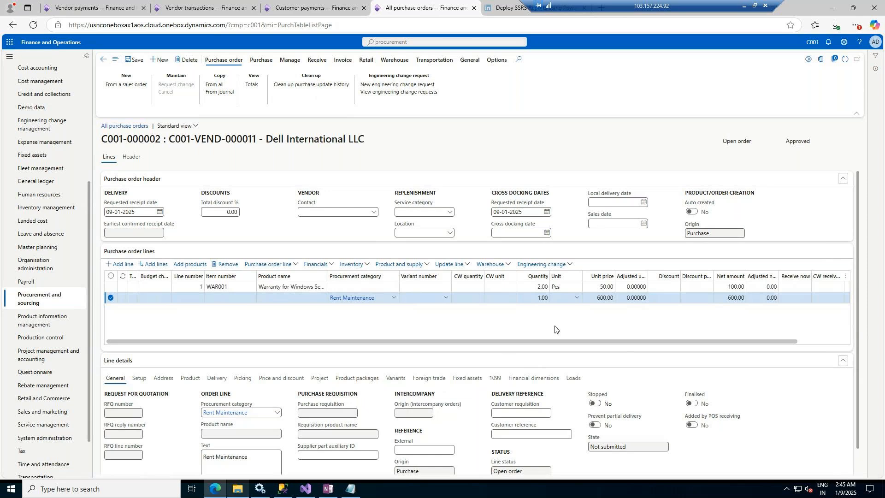
{"action": "left_click_drag", "start_coordinate": [556, 345], "coordinate": [394, 341]}
{"action": "left_click", "coordinate": [185, 378]}
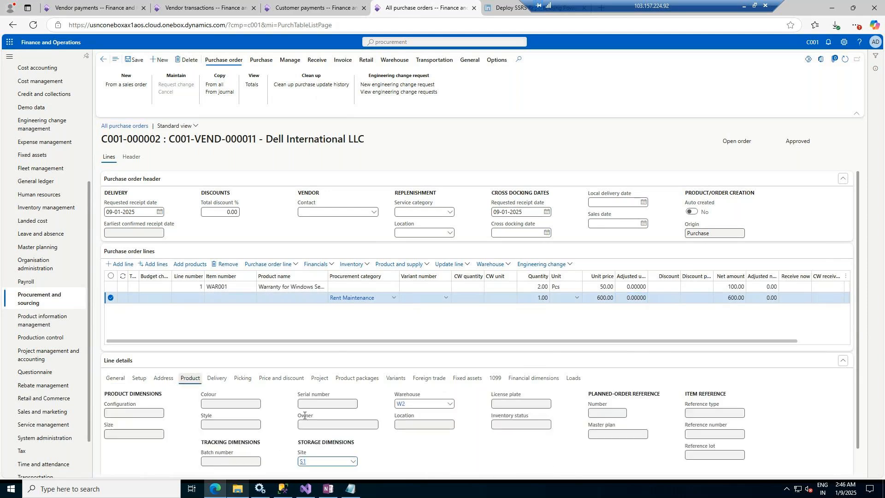
{"action": "left_click", "coordinate": [139, 379]}
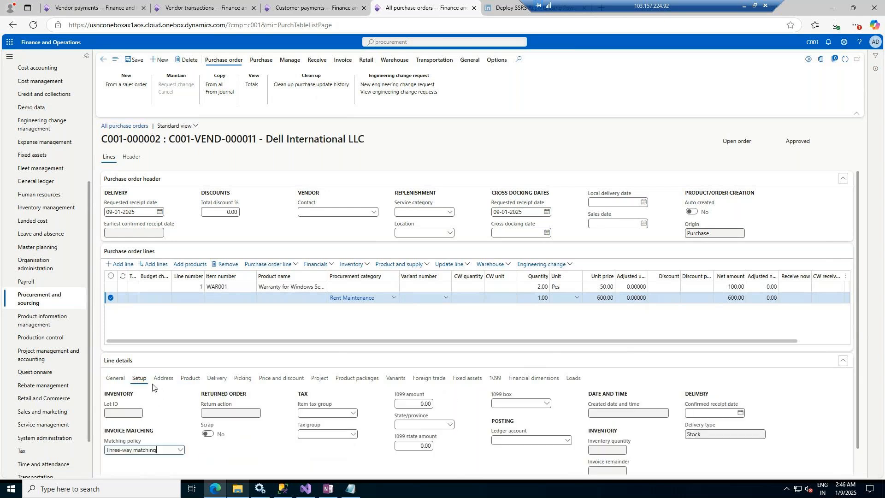
{"action": "left_click", "coordinate": [353, 414]}
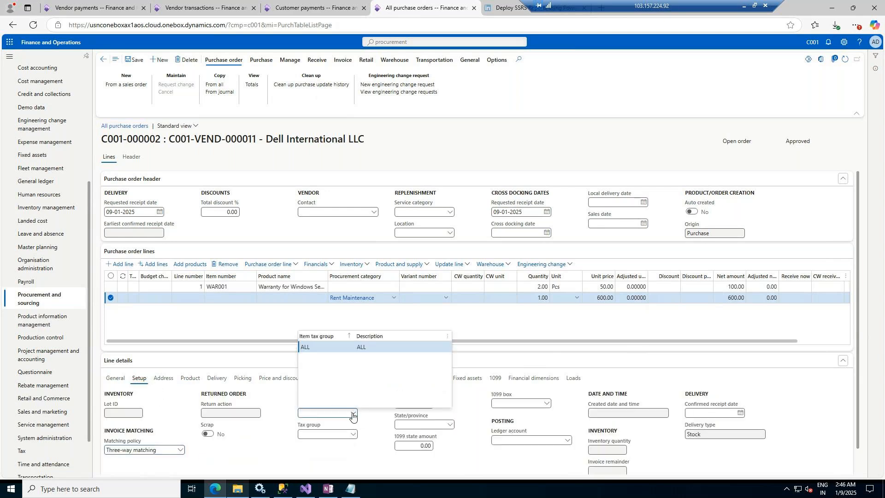
{"action": "left_click", "coordinate": [346, 347]}
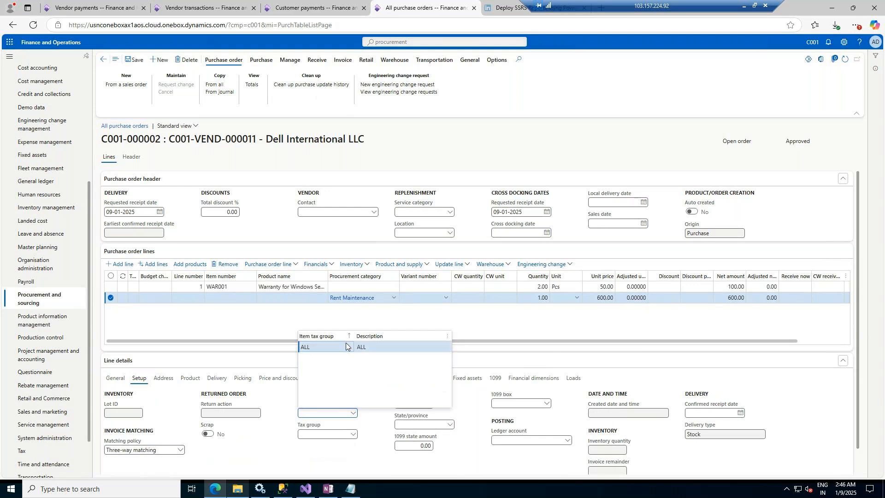
{"action": "left_click", "coordinate": [354, 436]}
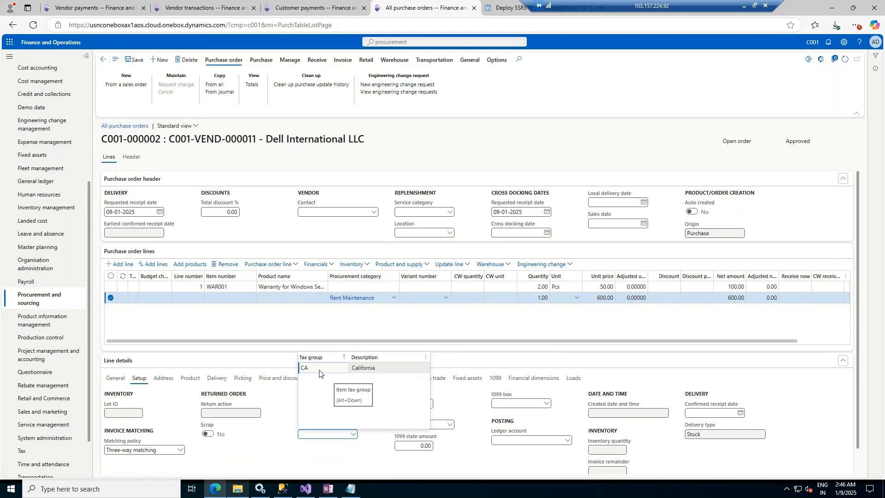
{"action": "left_click", "coordinate": [319, 371]}
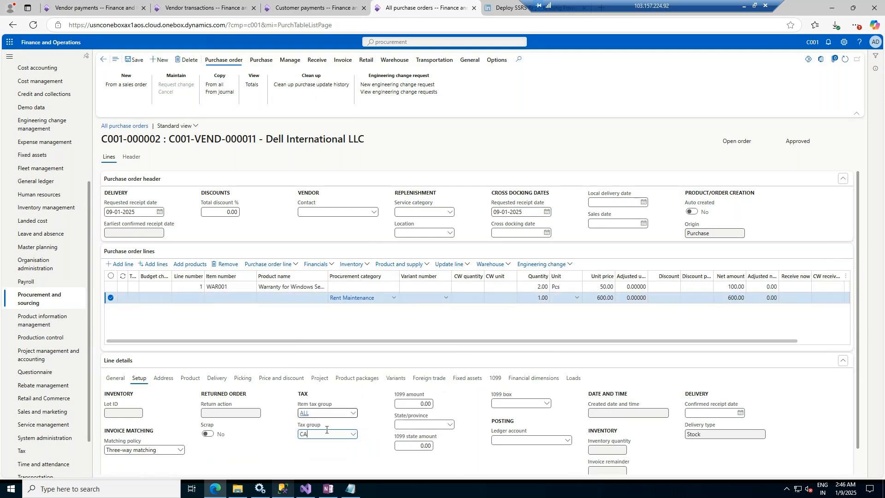
Step: Set the WAR001 line's tax group to CA and save the purchase order
{"action": "left_click", "coordinate": [298, 288]}
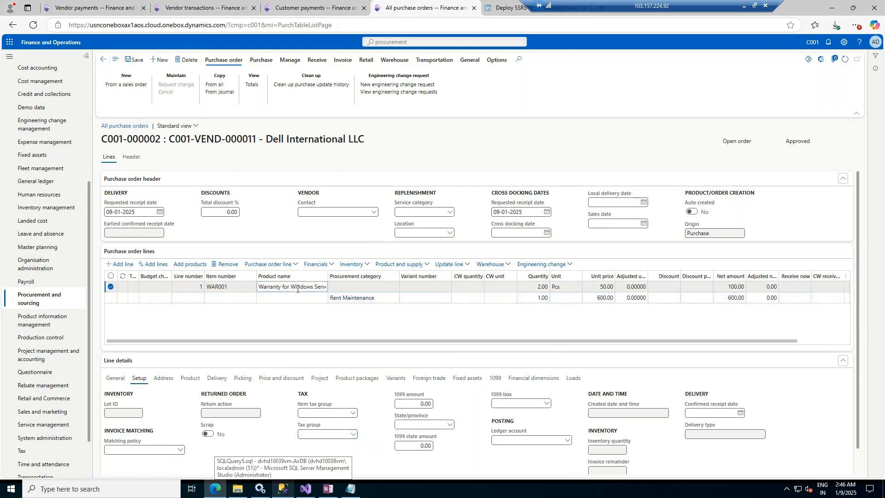
{"action": "left_click", "coordinate": [353, 415]}
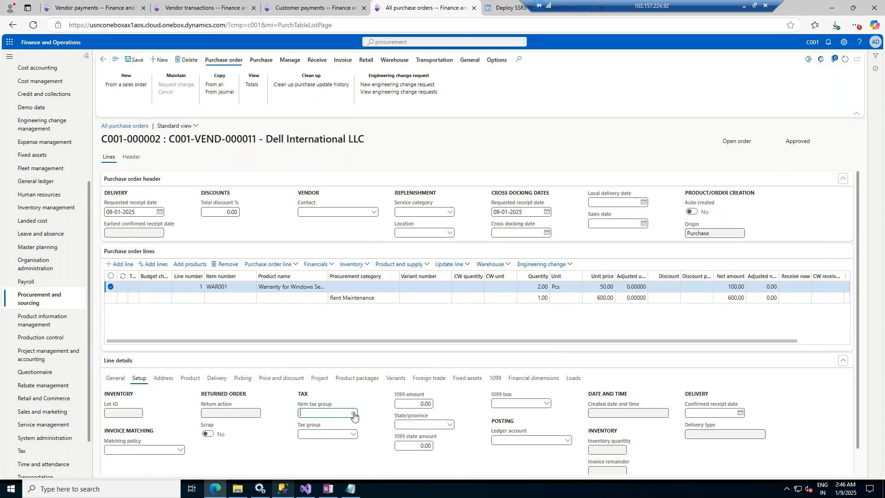
{"action": "left_click", "coordinate": [354, 438]}
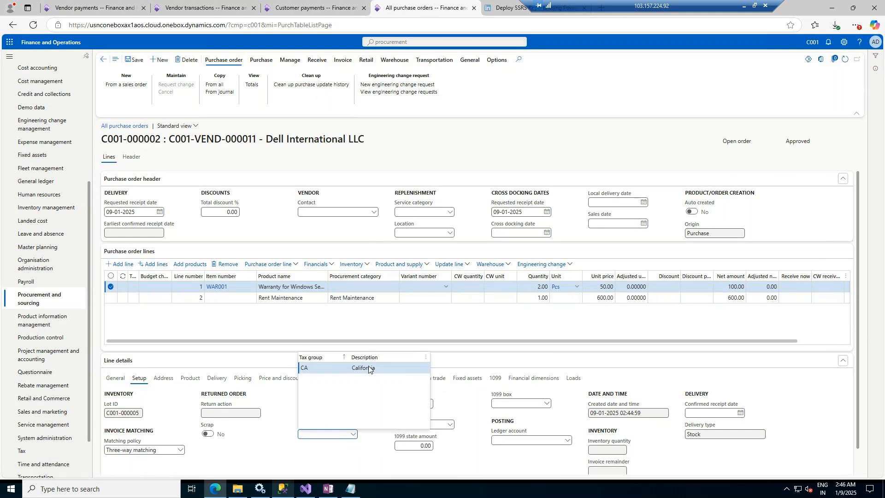
{"action": "left_click", "coordinate": [369, 369]}
{"action": "left_click", "coordinate": [132, 62]}
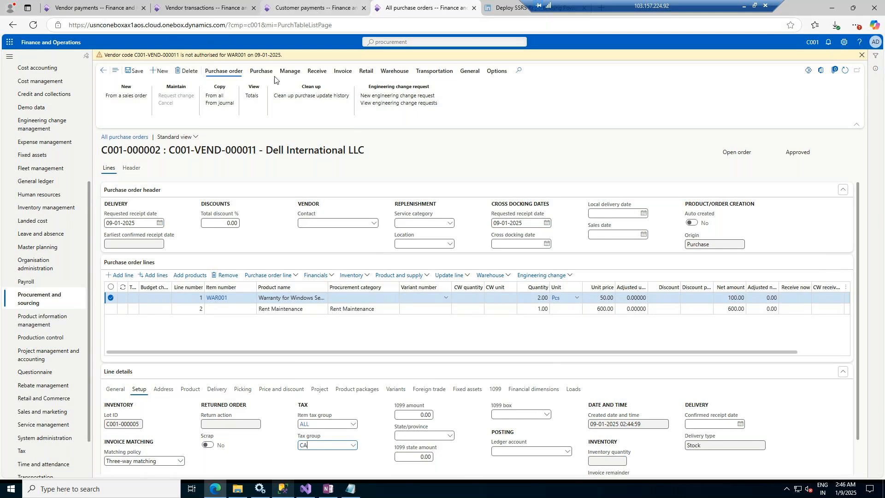
Step: Open released product WAR001 from Product information management
{"action": "left_click", "coordinate": [314, 8]}
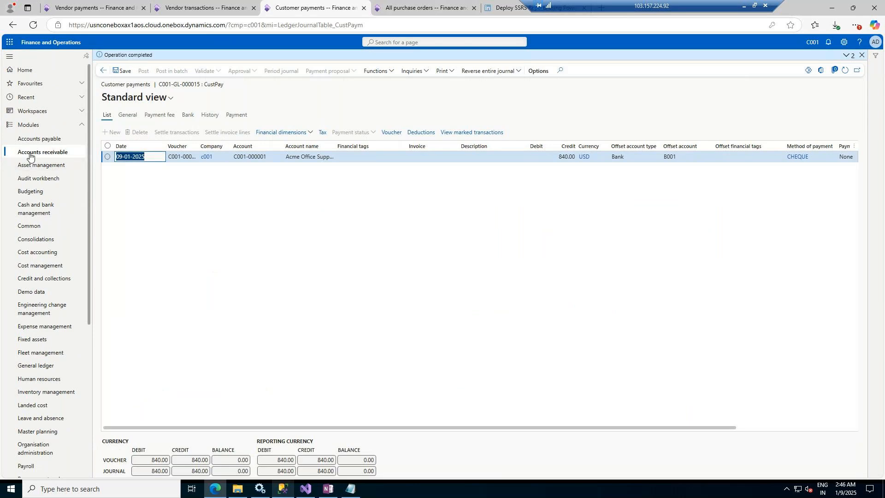
{"action": "scroll", "coordinate": [51, 397], "scroll_direction": "down", "scroll_amount": 4}
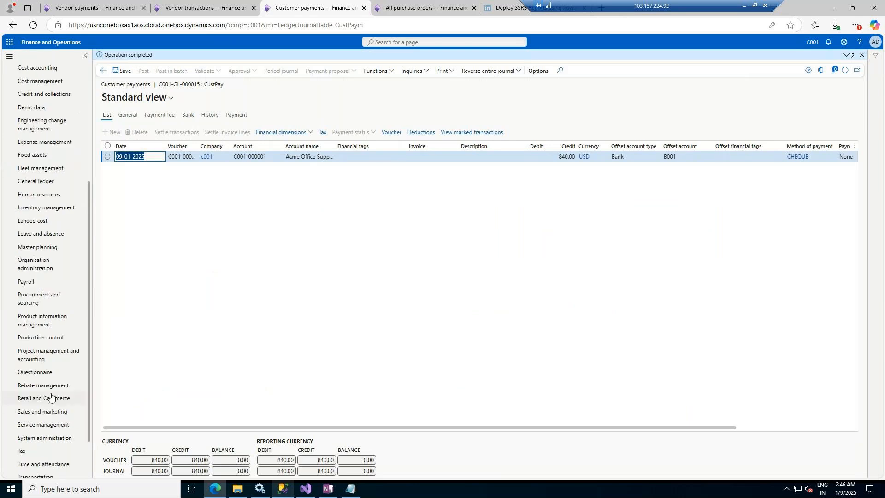
{"action": "left_click", "coordinate": [51, 354]}
{"action": "left_click", "coordinate": [44, 328]}
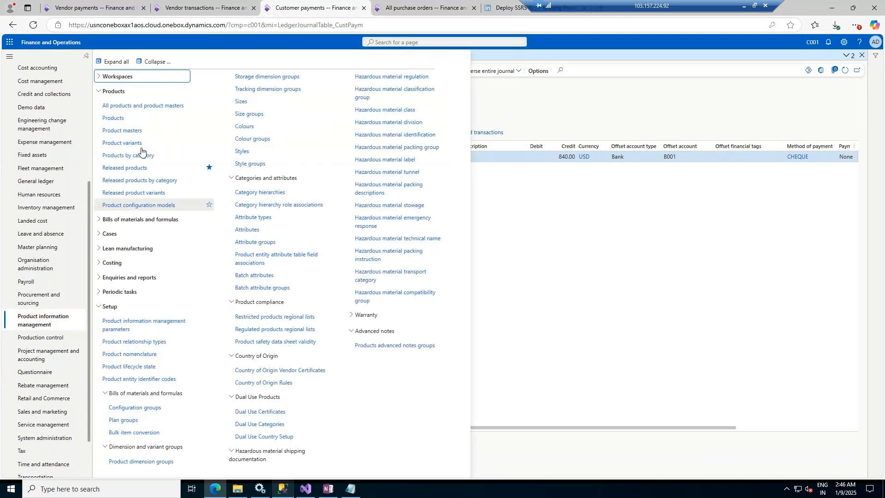
{"action": "left_click", "coordinate": [134, 170]}
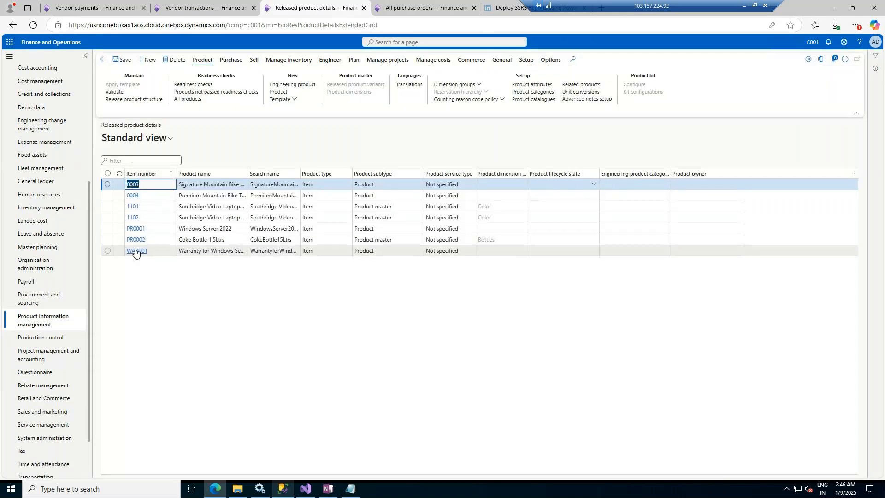
{"action": "left_click", "coordinate": [135, 252]}
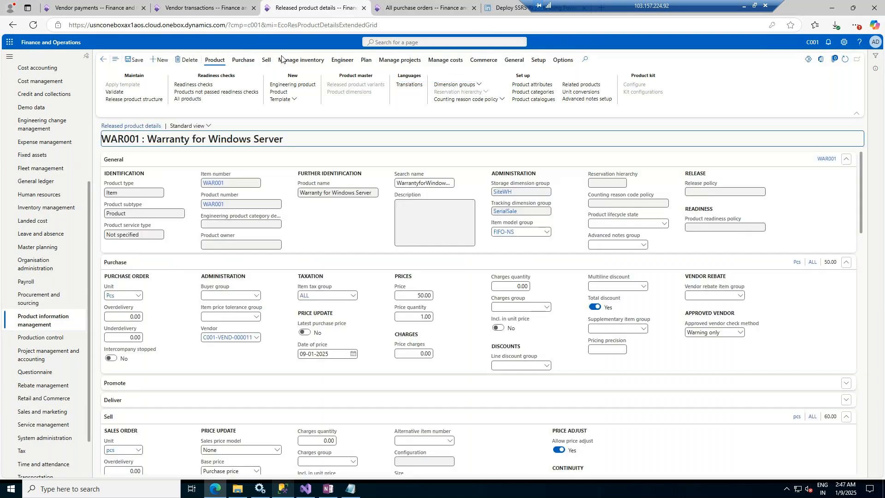
Step: Compare the vendor authorisation warning on the purchase order with WAR001's purchase settings
{"action": "left_click", "coordinate": [249, 60]}
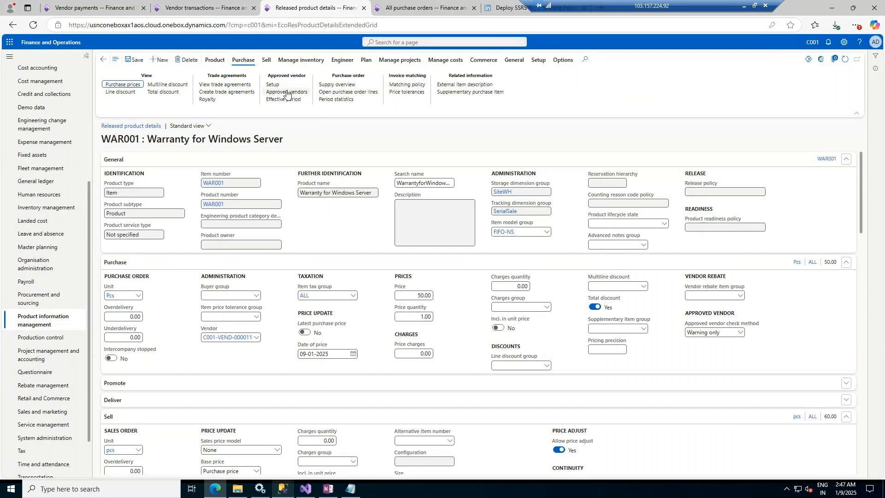
{"action": "left_click", "coordinate": [416, 2]}
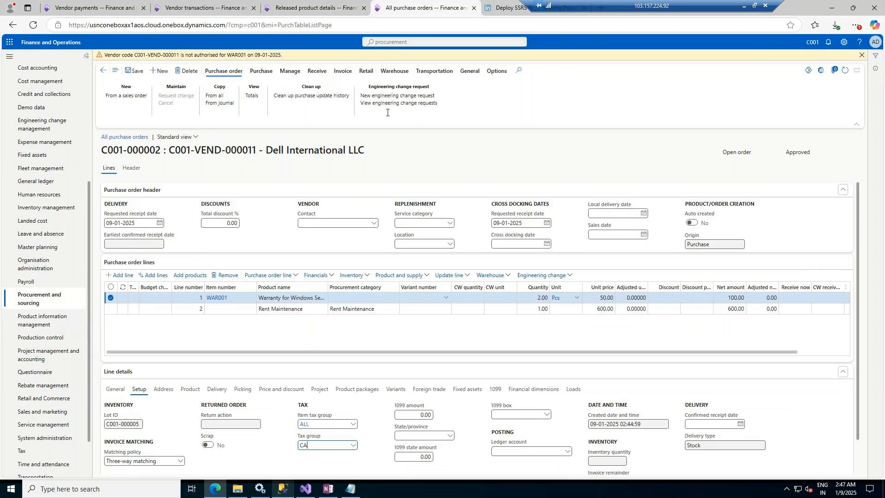
{"action": "left_click_drag", "start_coordinate": [180, 55], "coordinate": [141, 56]}
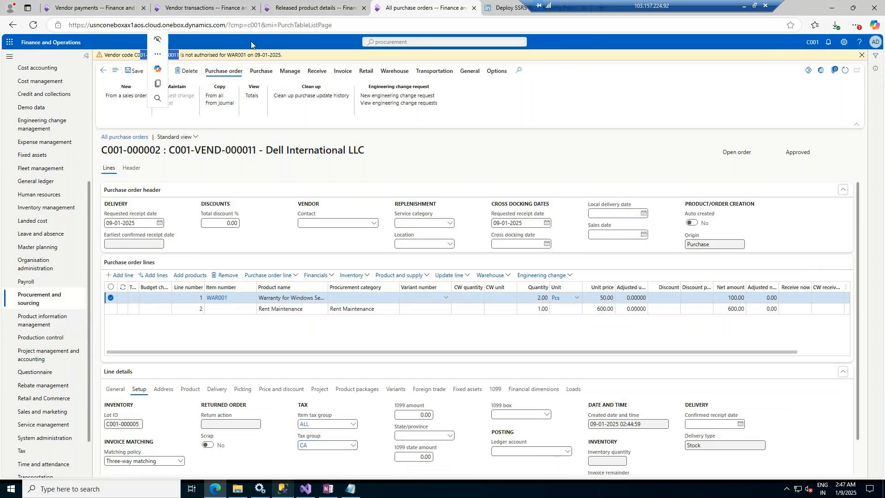
{"action": "left_click", "coordinate": [294, 2]}
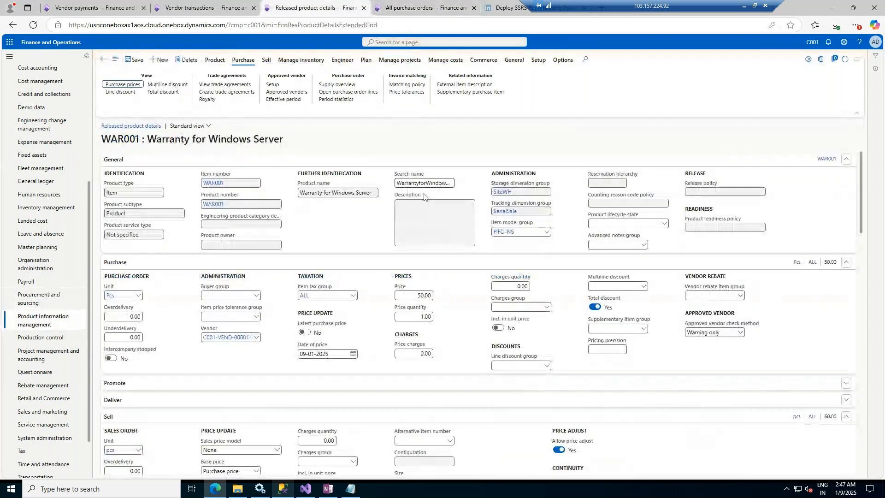
Step: Try to set WAR001's approved vendor check method to No check and save
{"action": "left_click", "coordinate": [741, 332]}
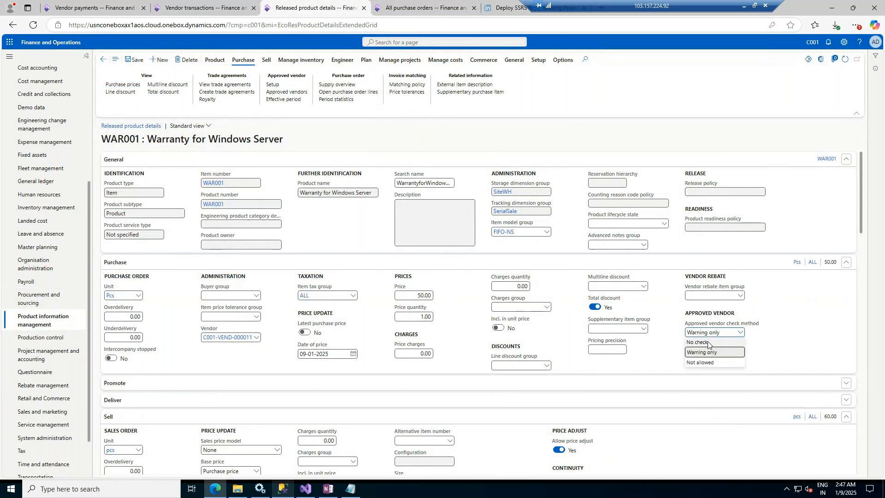
{"action": "left_click", "coordinate": [708, 343]}
{"action": "left_click", "coordinate": [173, 94]}
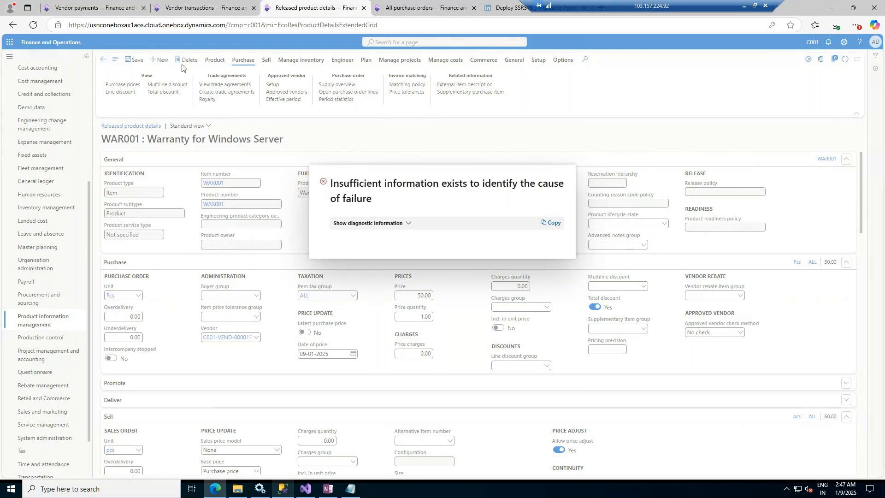
{"action": "left_click", "coordinate": [33, 25]}
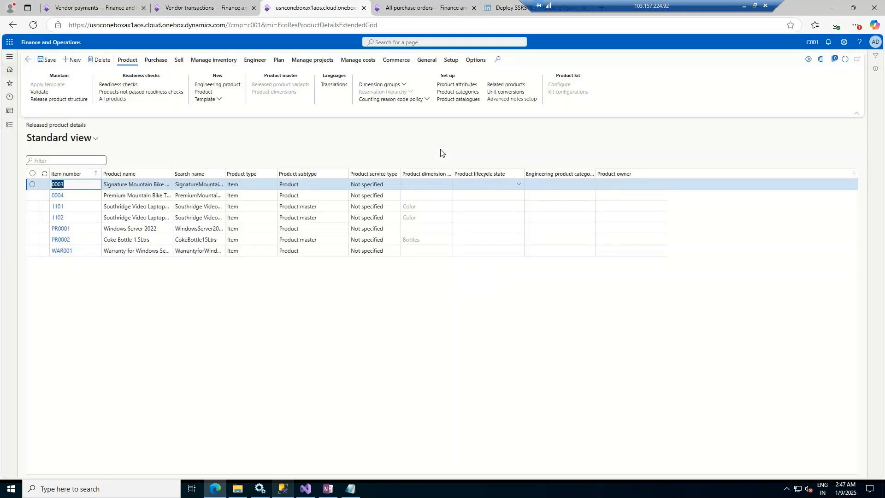
Step: Reopen WAR001, set its approved vendor check method to No check and save the product
{"action": "left_click", "coordinate": [54, 256]}
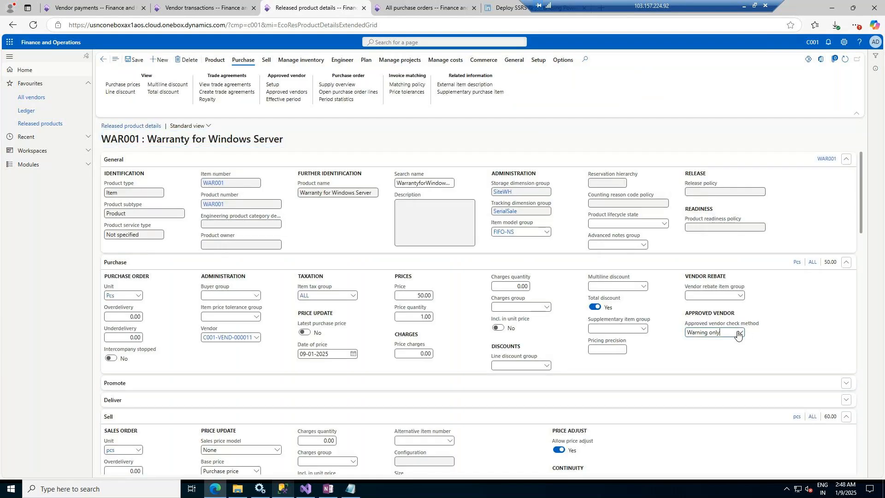
{"action": "left_click", "coordinate": [740, 332]}
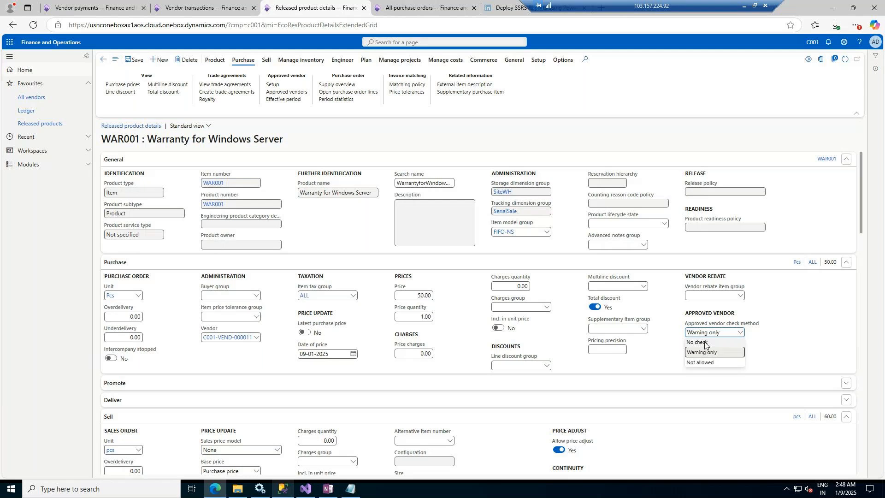
{"action": "left_click", "coordinate": [704, 343]}
{"action": "left_click", "coordinate": [138, 62]}
Step: Return to the purchase order, dismiss the vendor warning, refresh it and review the WAR001 line's product details
{"action": "key", "text": "ctrl+Tab"}
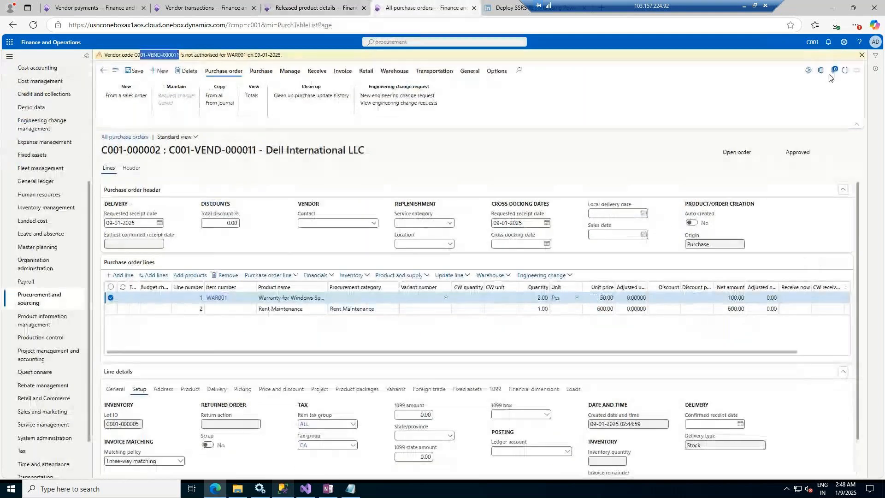
{"action": "left_click", "coordinate": [862, 55]}
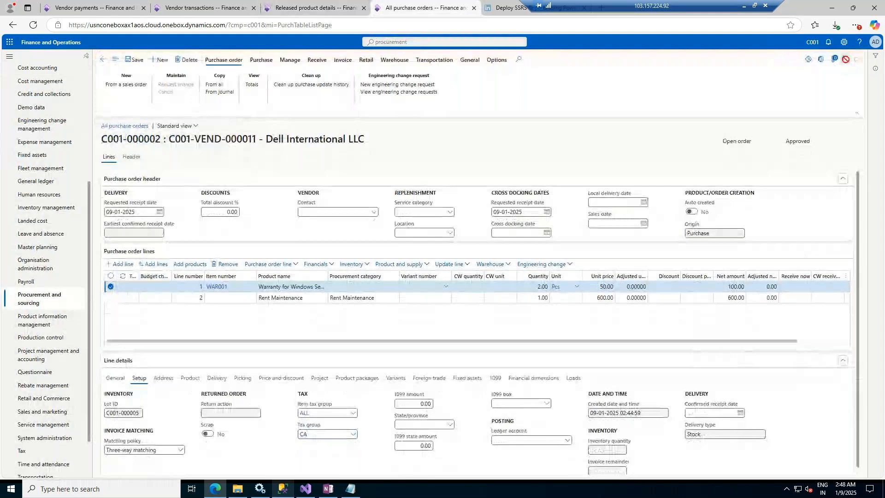
{"action": "left_click", "coordinate": [846, 60]}
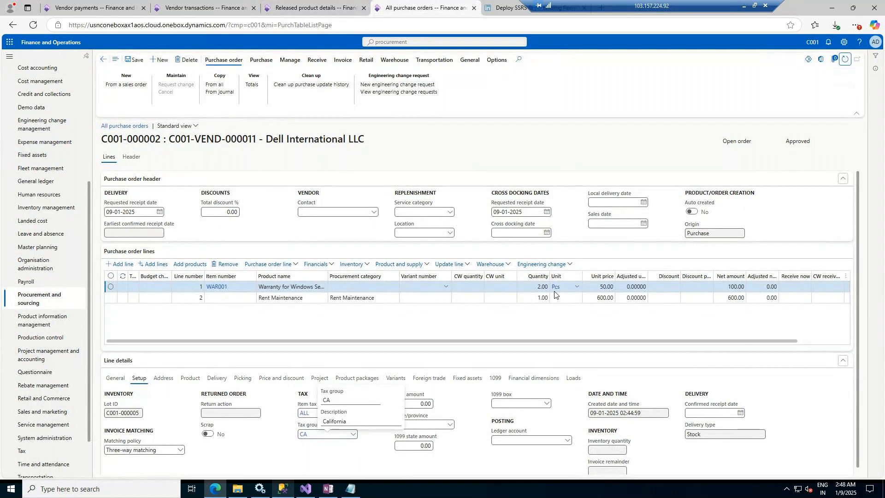
{"action": "left_click", "coordinate": [495, 291]}
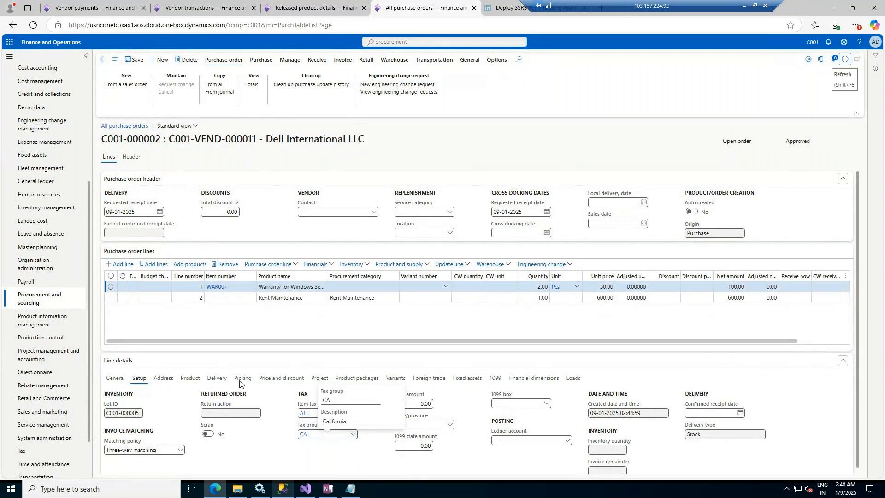
{"action": "left_click", "coordinate": [182, 379]}
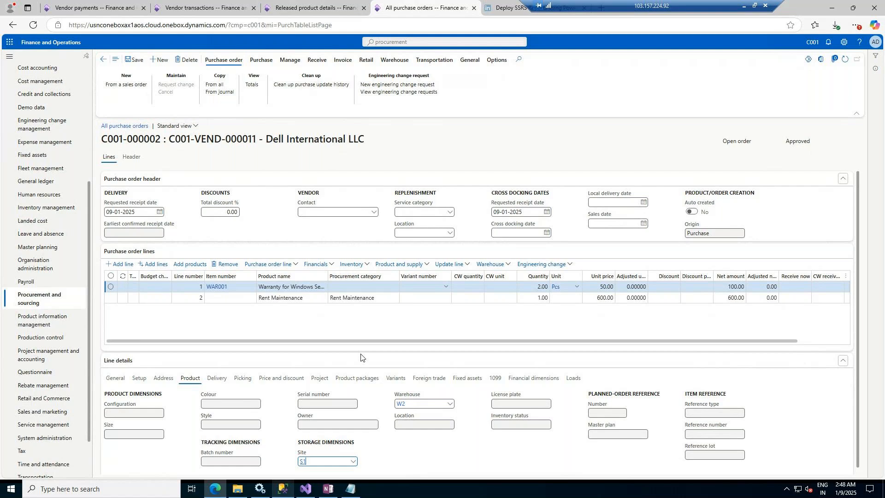
Step: Open registration for the WAR001 line, add a registration line for 2.00 and confirm the registration
{"action": "left_click", "coordinate": [463, 265]}
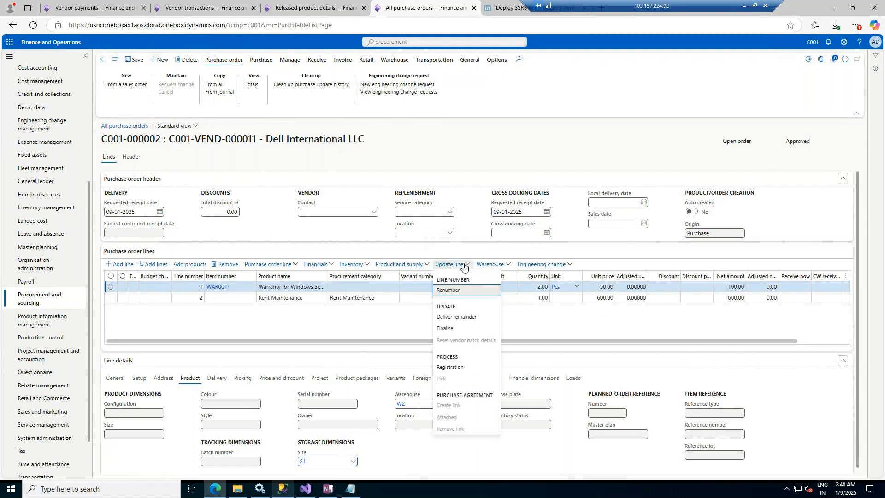
{"action": "left_click", "coordinate": [450, 367]}
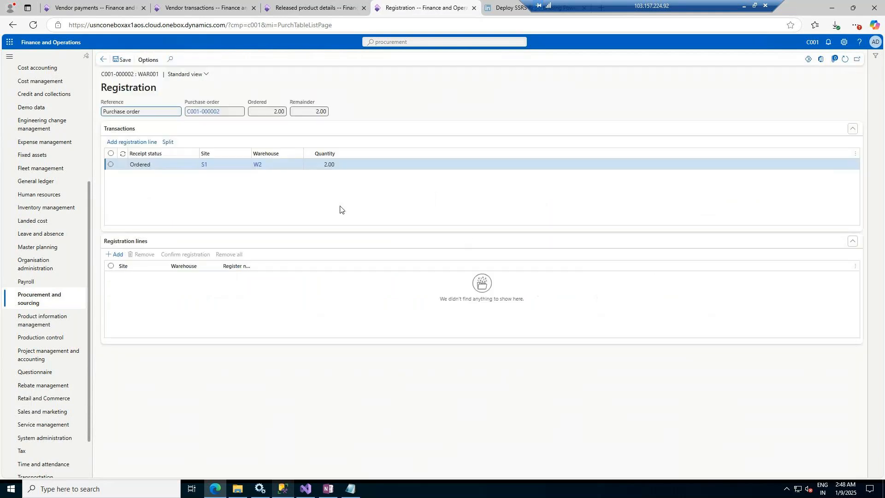
{"action": "left_click", "coordinate": [135, 143]}
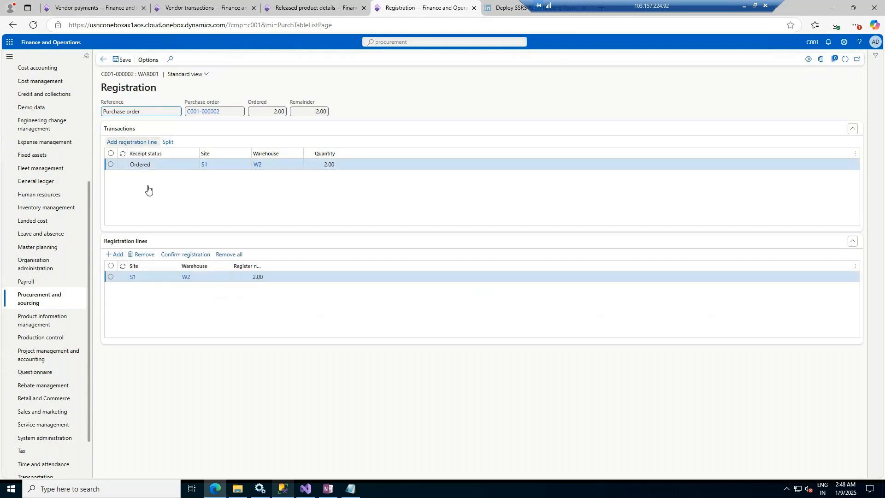
{"action": "left_click", "coordinate": [187, 256]}
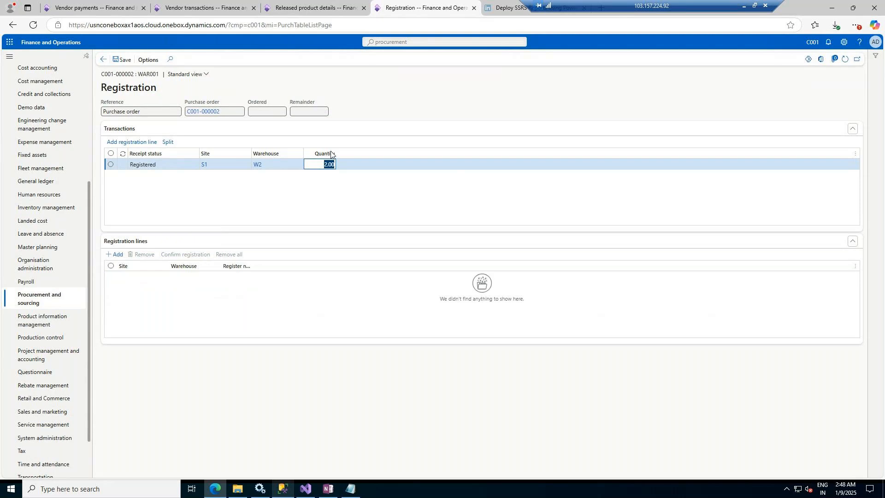
{"action": "left_click", "coordinate": [103, 59]}
Step: Inspect WAR001's SerialSale tracking dimension group settings
{"action": "left_click", "coordinate": [313, 8]}
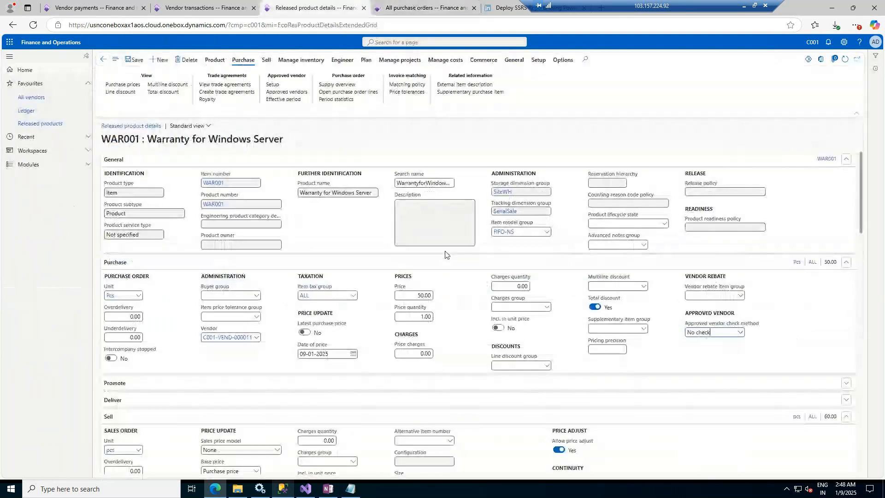
{"action": "left_click", "coordinate": [508, 212]}
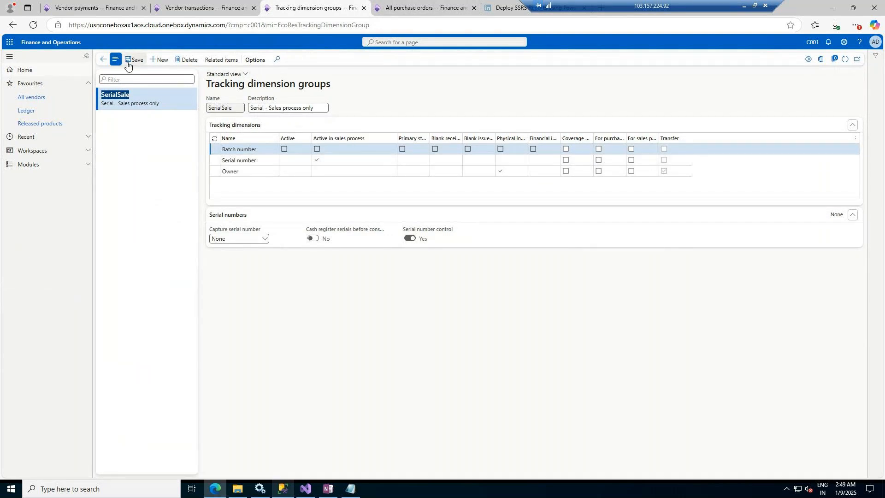
{"action": "left_click", "coordinate": [103, 59]}
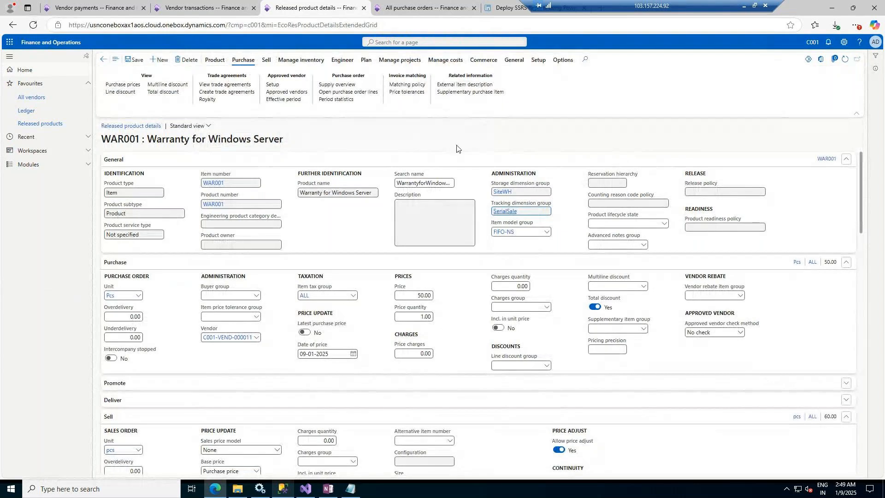
Step: Confirm the purchase order from the WAR001 line
{"action": "left_click", "coordinate": [429, 2]}
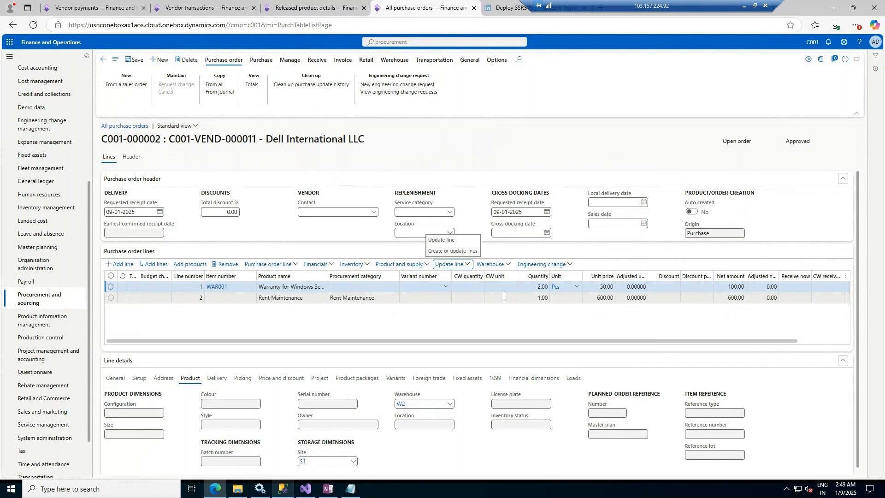
{"action": "left_click", "coordinate": [282, 288]}
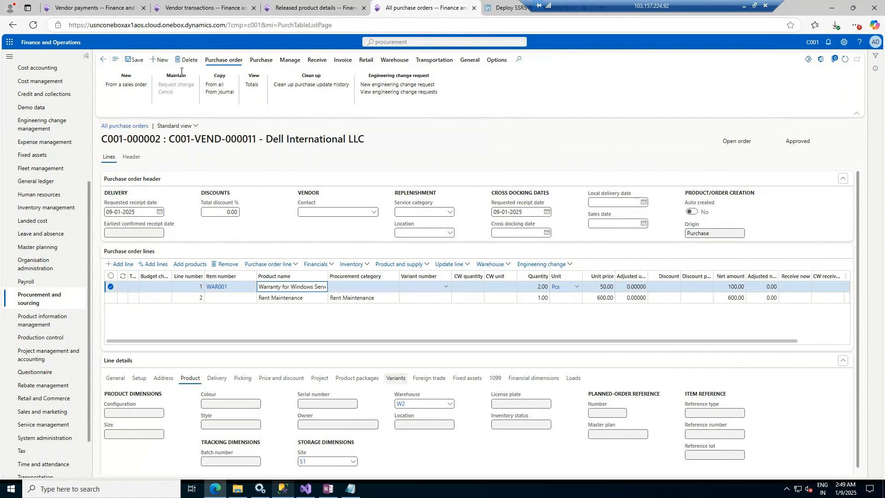
{"action": "left_click", "coordinate": [255, 62]}
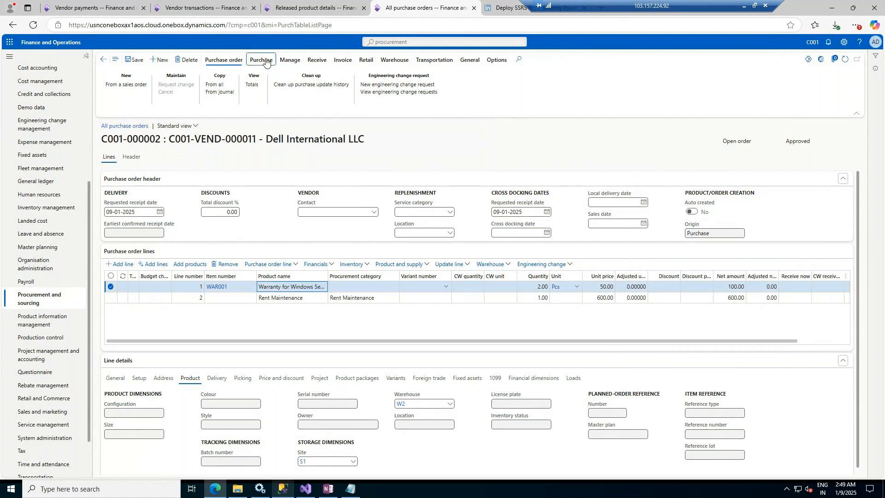
{"action": "left_click", "coordinate": [456, 84]}
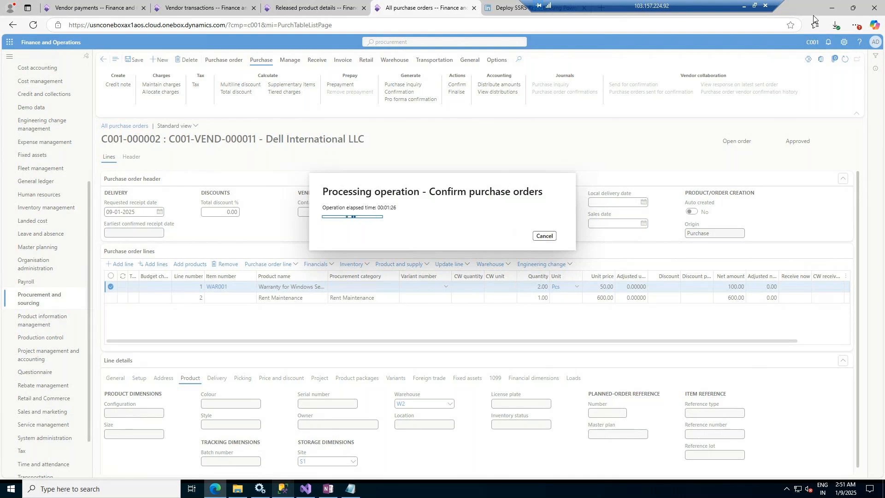
{"action": "left_click", "coordinate": [312, 6]}
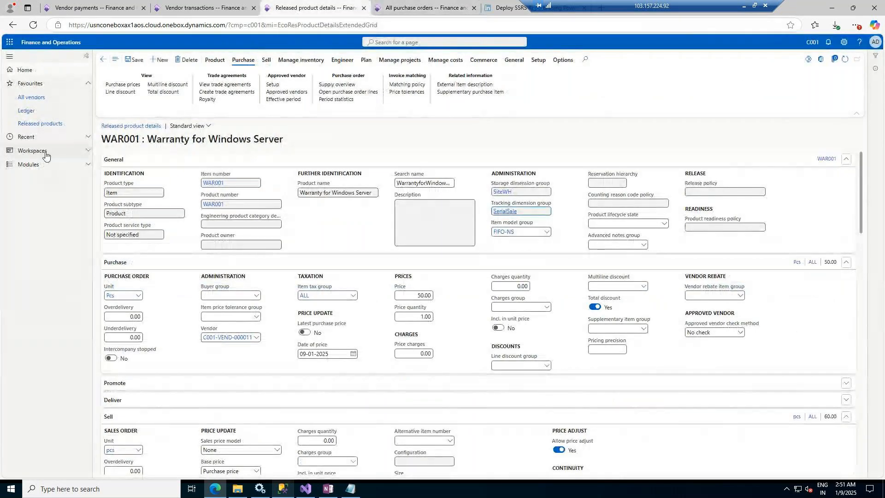
{"action": "left_click", "coordinate": [276, 65]}
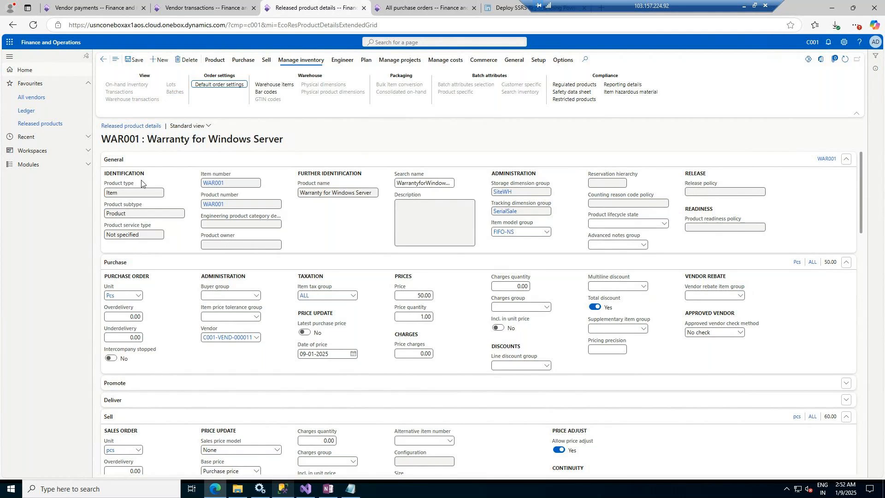
{"action": "left_click", "coordinate": [134, 213]}
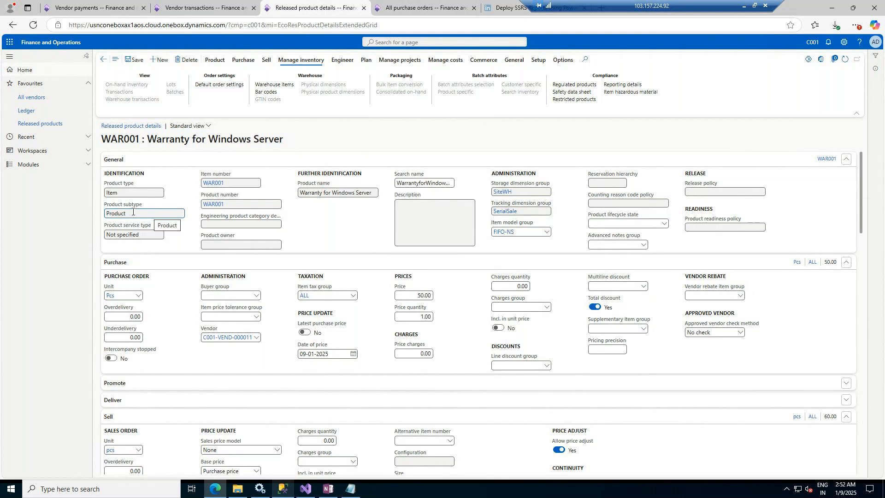
{"action": "left_click", "coordinate": [420, 5]}
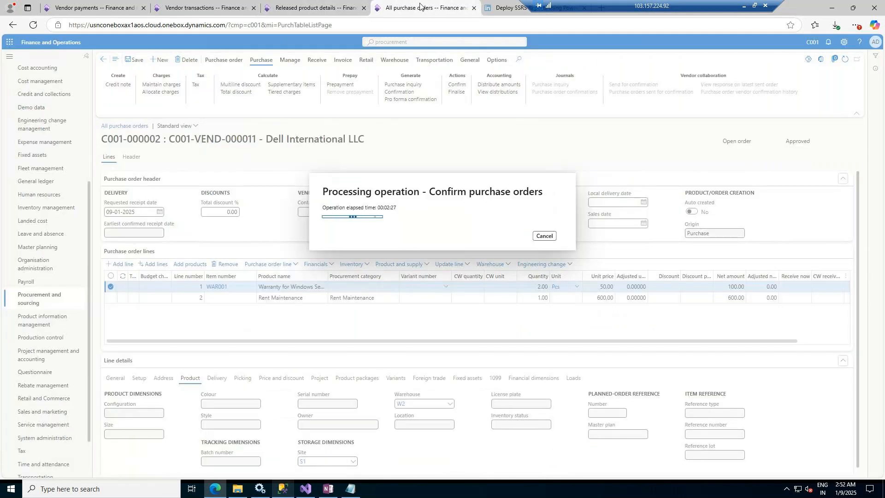
{"action": "left_click", "coordinate": [349, 4]}
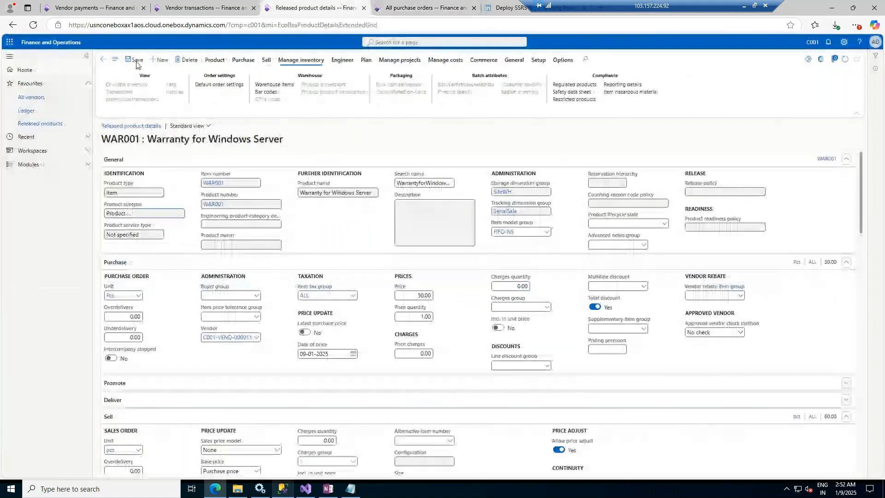
Step: Create a new released product of type Service with product number SERV001
{"action": "left_click", "coordinate": [158, 61]}
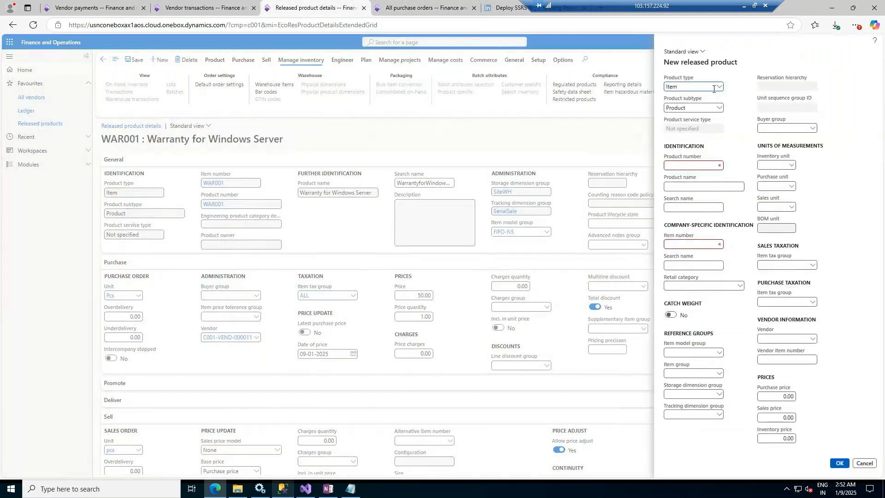
{"action": "left_click", "coordinate": [721, 88]}
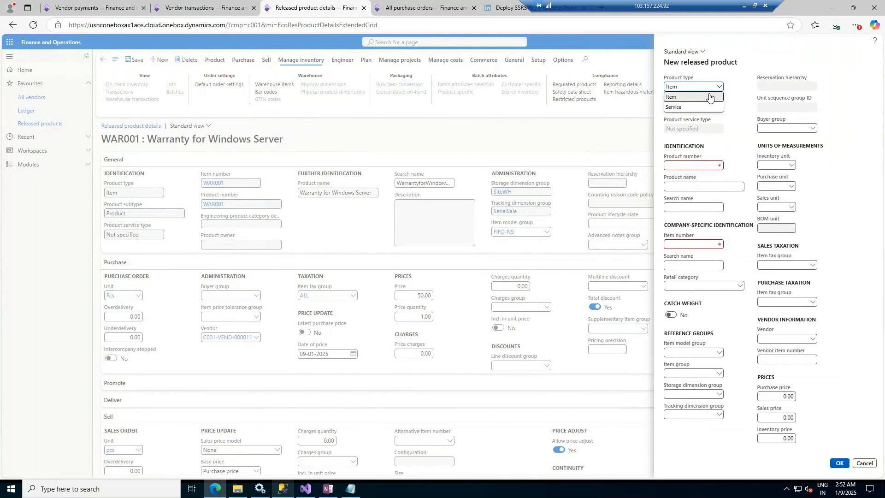
{"action": "left_click", "coordinate": [695, 107]}
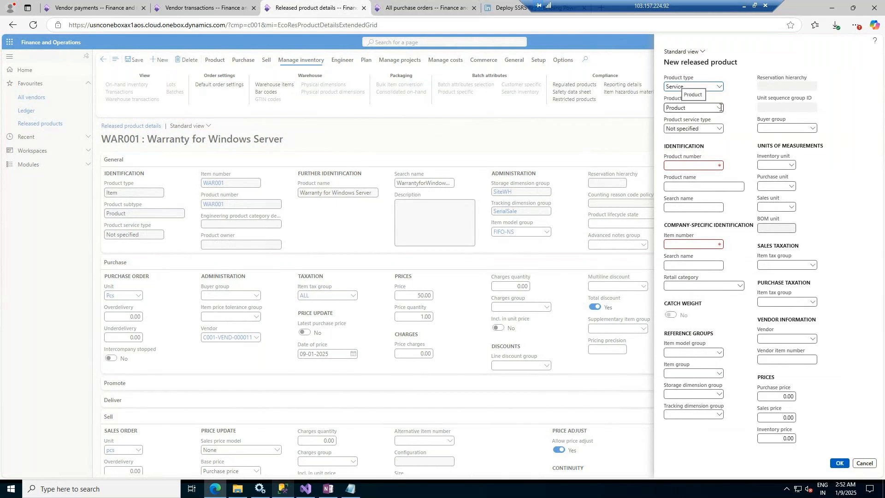
{"action": "left_click", "coordinate": [720, 109]}
{"action": "left_click", "coordinate": [688, 118]}
{"action": "left_click", "coordinate": [706, 165]}
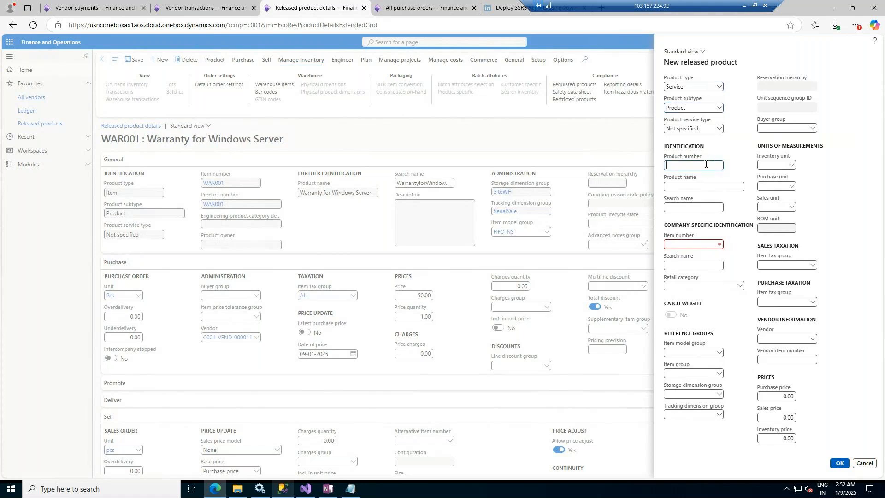
{"action": "type", "text": "SERV001"}
{"action": "key", "text": "Tab"}
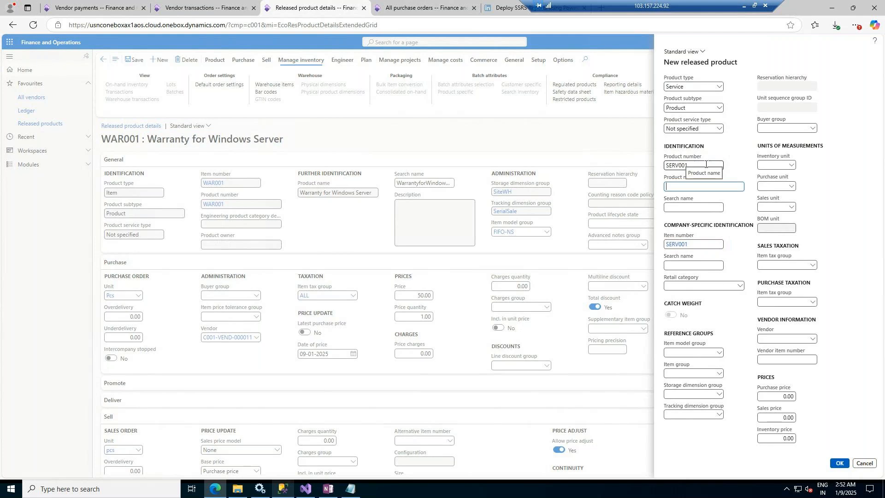
Step: Name the new product Car cleaning service
{"action": "type", "text": "Car cleaning service"}
{"action": "key", "text": "Tab"}
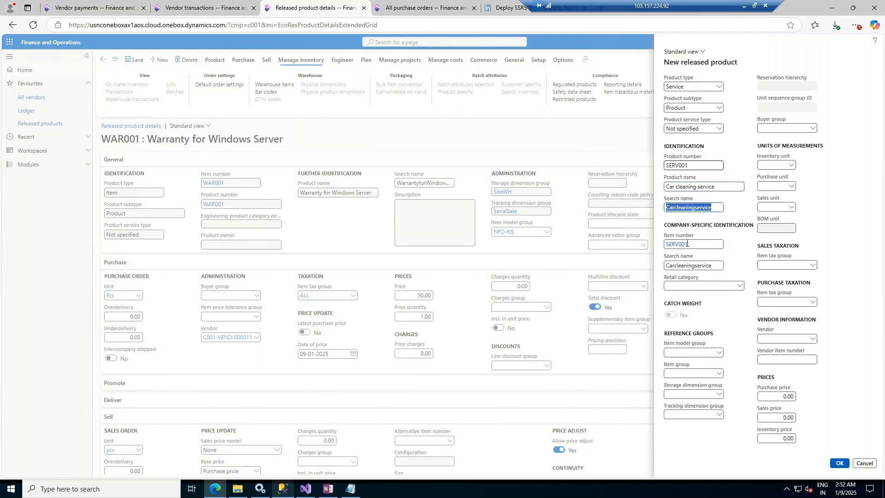
Step: Set the new product's item model group to FIFO-NS and item group to FM
{"action": "left_click", "coordinate": [718, 354]}
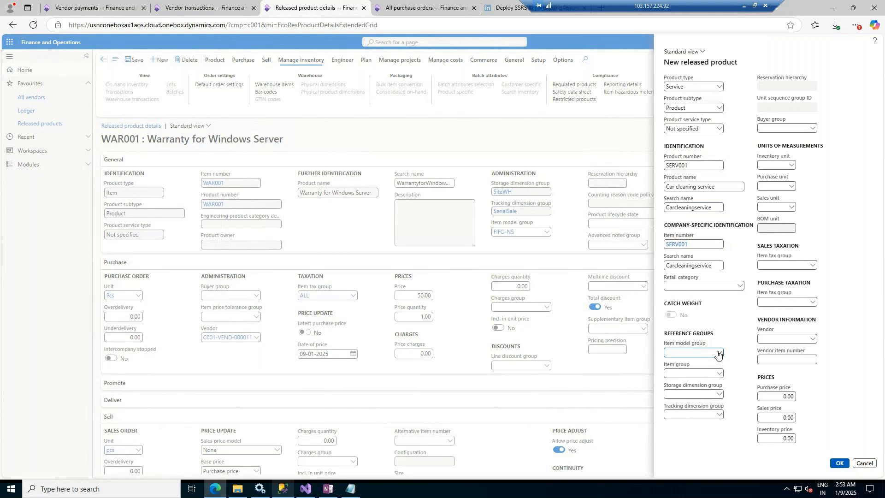
{"action": "left_click", "coordinate": [718, 354]}
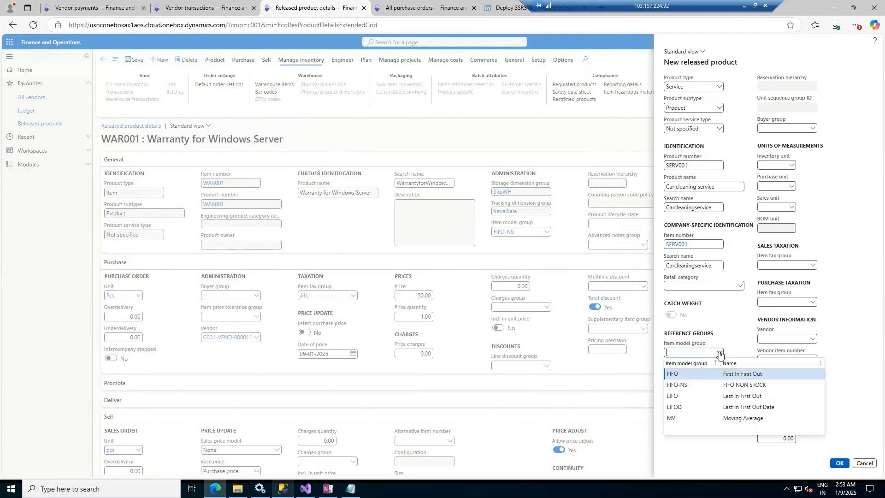
{"action": "left_click", "coordinate": [735, 386]}
{"action": "left_click", "coordinate": [718, 375]}
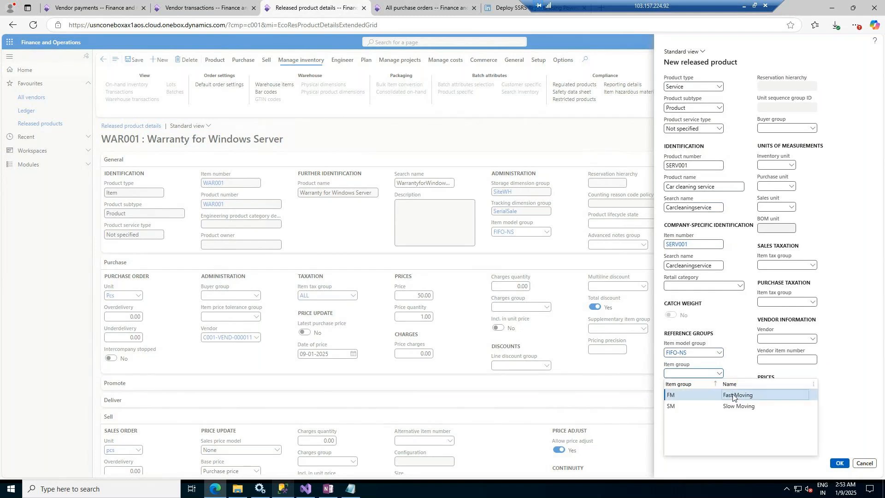
{"action": "left_click", "coordinate": [720, 396]}
Step: Set the new product's storage dimension group to SiteWH and tracking dimension group to None
{"action": "left_click", "coordinate": [719, 396]}
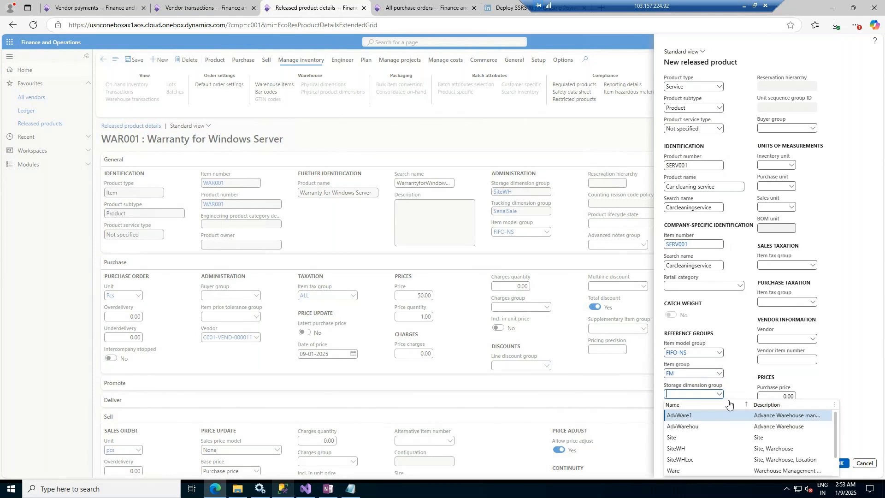
{"action": "left_click", "coordinate": [775, 449]}
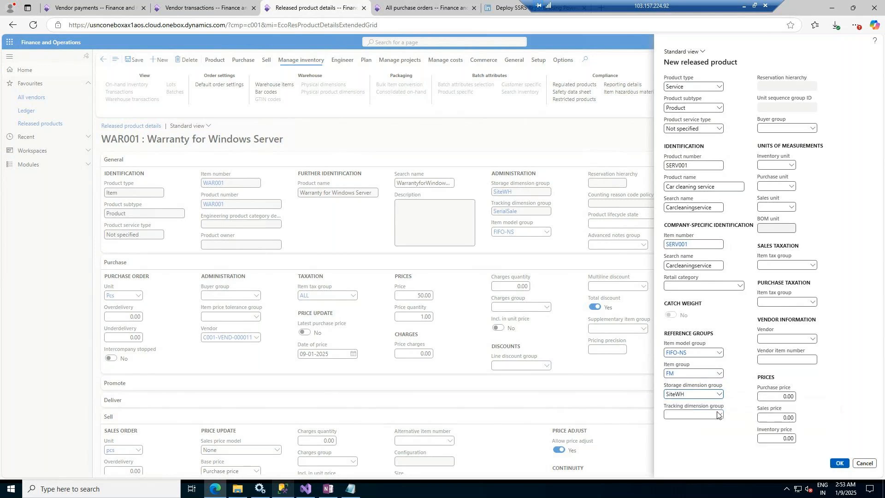
{"action": "left_click", "coordinate": [720, 414]}
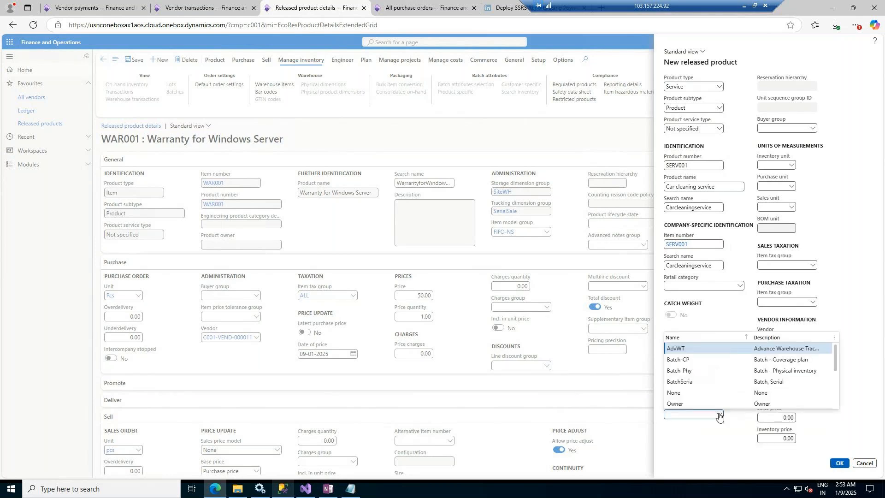
{"action": "left_click", "coordinate": [699, 397]}
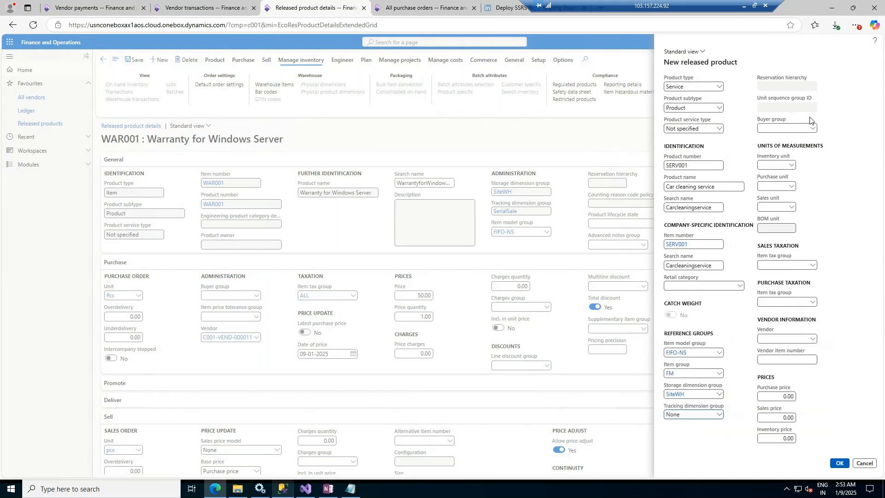
Step: Set the new product's inventory, purchase and sales units to ea
{"action": "left_click", "coordinate": [790, 165]}
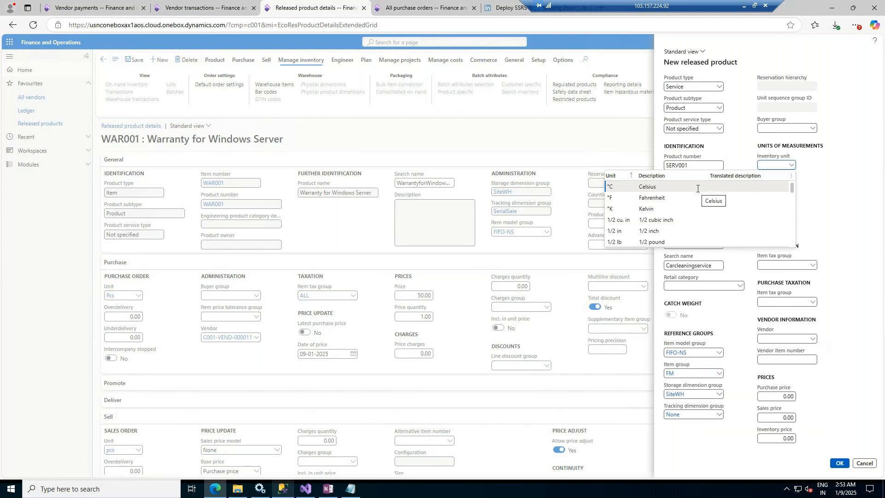
{"action": "type", "text": "e"}
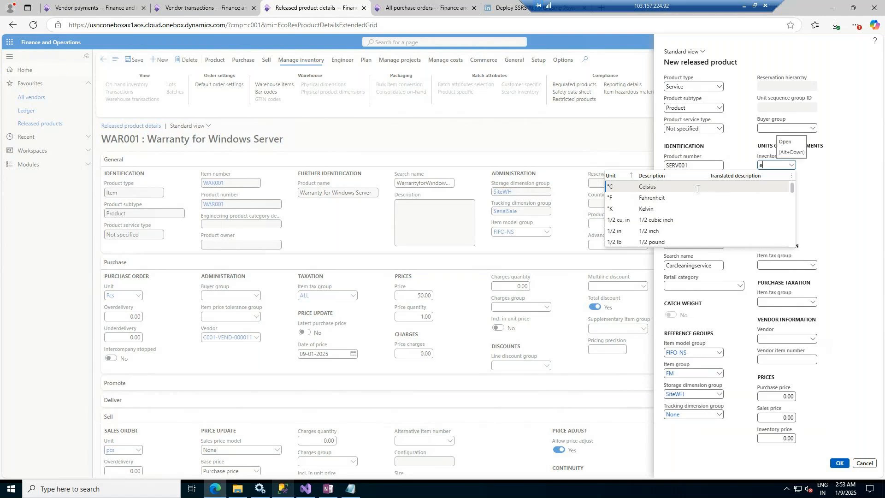
{"action": "type", "text": "a"}
{"action": "key", "text": "Tab"}
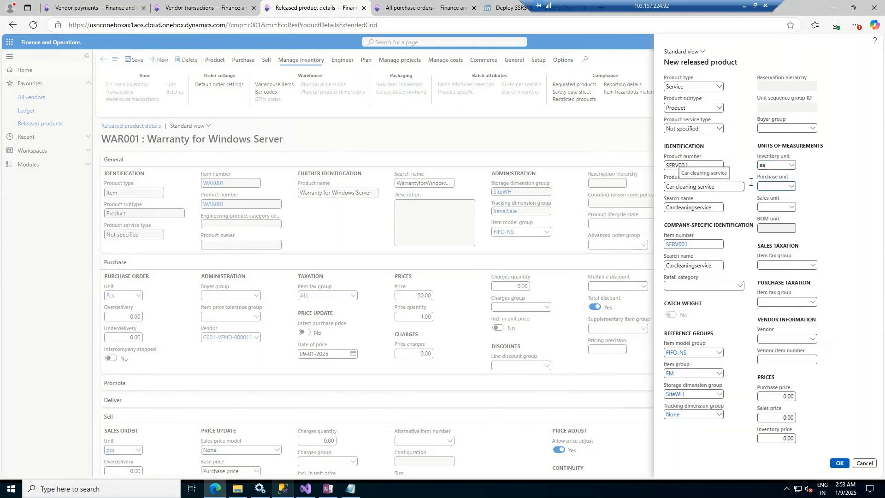
{"action": "type", "text": "ea"}
{"action": "left_click", "coordinate": [768, 208]}
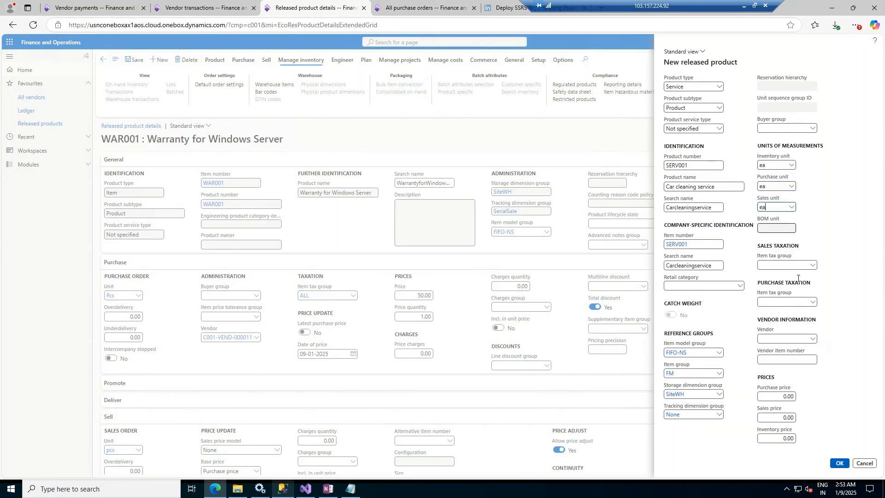
Step: Enter a purchase price of 50, sales price of 60 and inventory price of 50, and create the product
{"action": "left_click", "coordinate": [781, 397]}
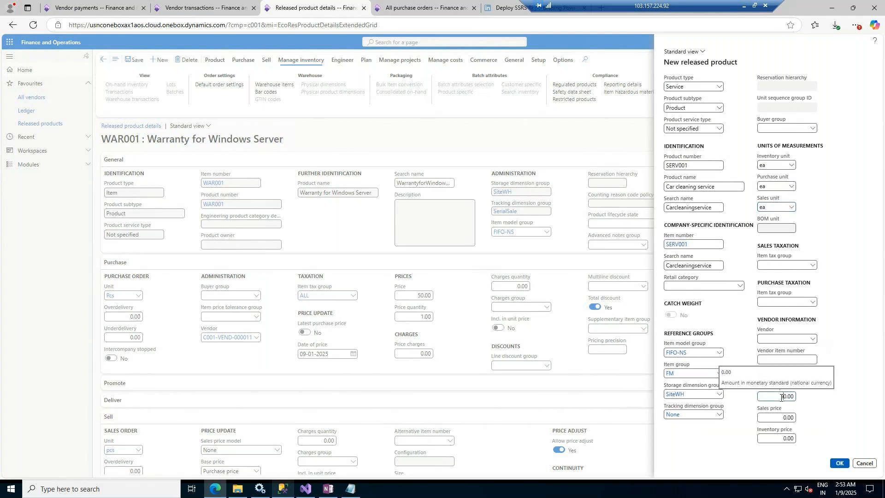
{"action": "key", "text": "Tab"}
{"action": "type", "text": "60"}
{"action": "key", "text": "Tab"}
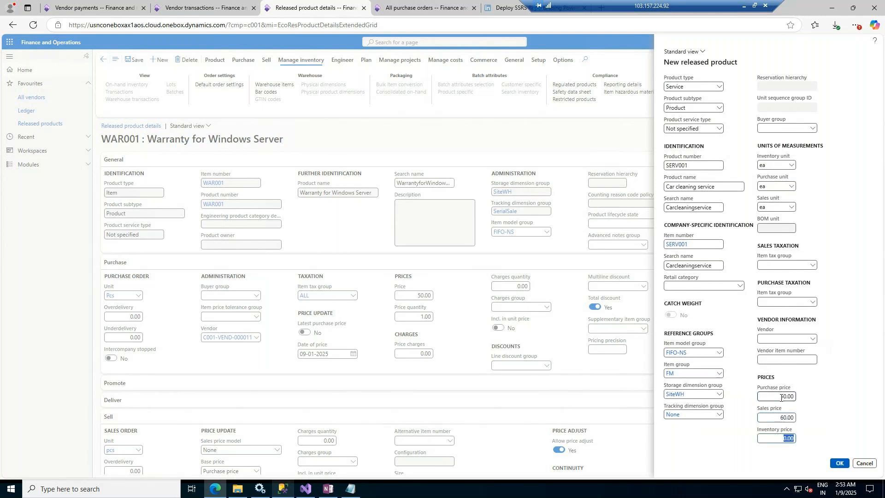
{"action": "type", "text": "50"}
{"action": "key", "text": "Tab"}
{"action": "key", "text": "Return"}
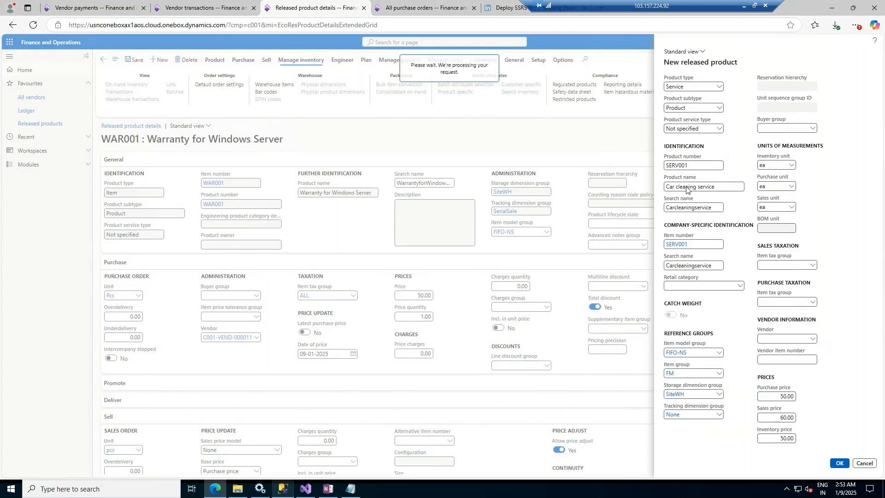
Step: Add a new line for item SERV001 to the Dell International LLC purchase order
{"action": "left_click", "coordinate": [416, 8]}
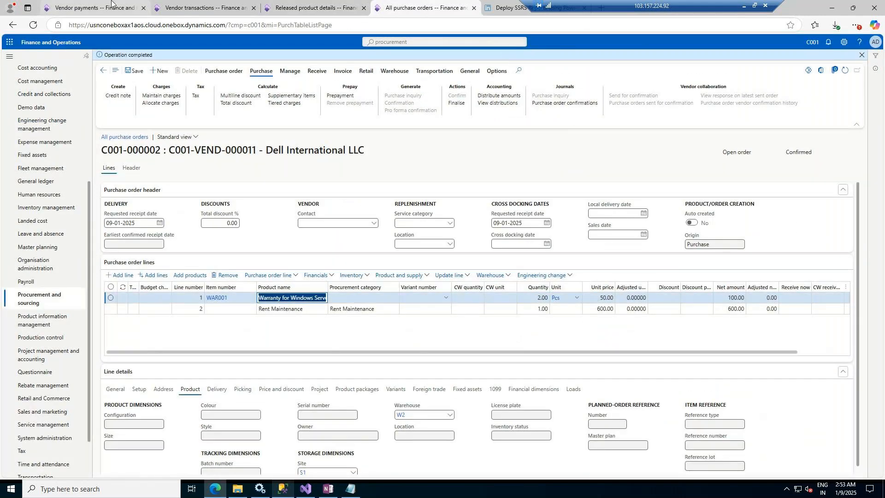
{"action": "left_click", "coordinate": [203, 7]}
{"action": "key", "text": "ctrl+Tab"}
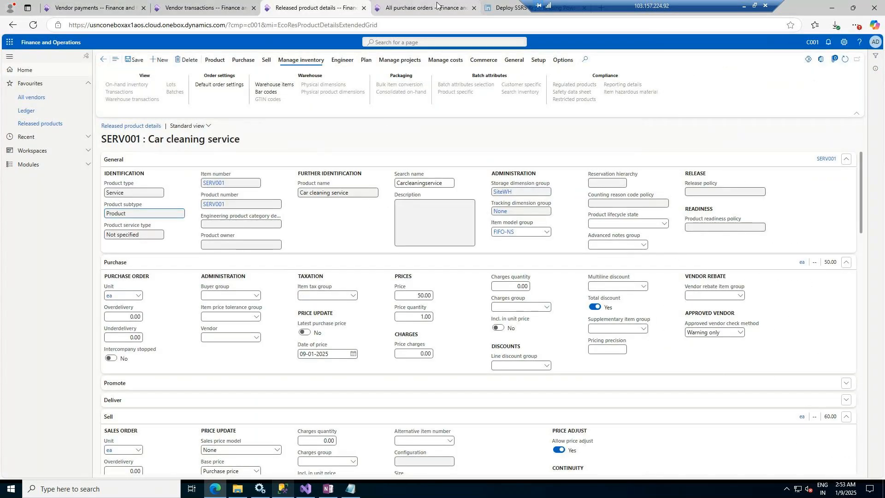
{"action": "key", "text": "ctrl+Tab"}
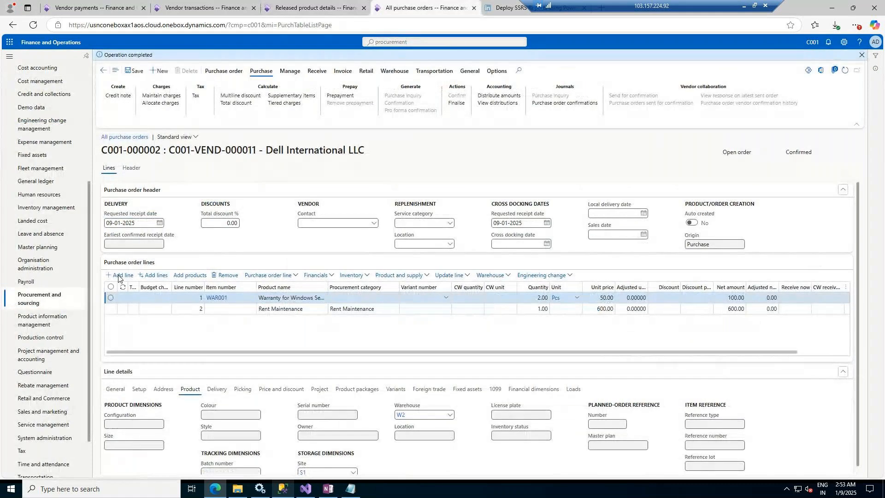
{"action": "left_click", "coordinate": [118, 275]}
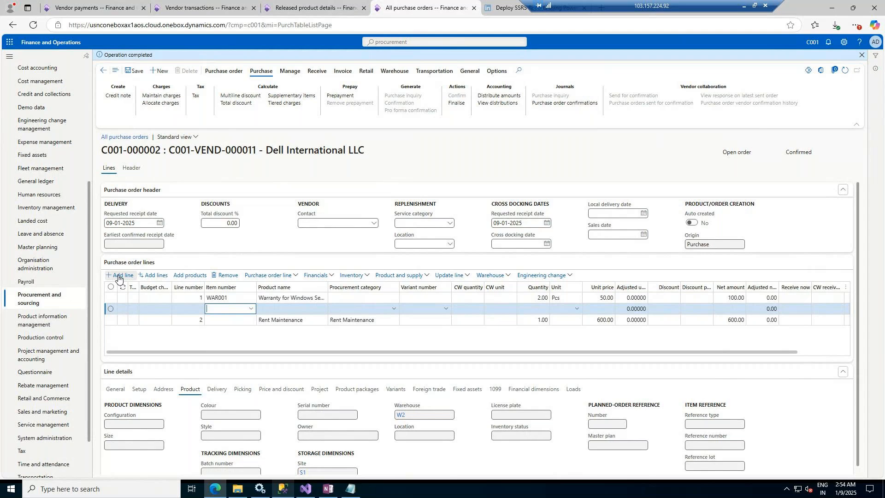
{"action": "left_click", "coordinate": [251, 309]}
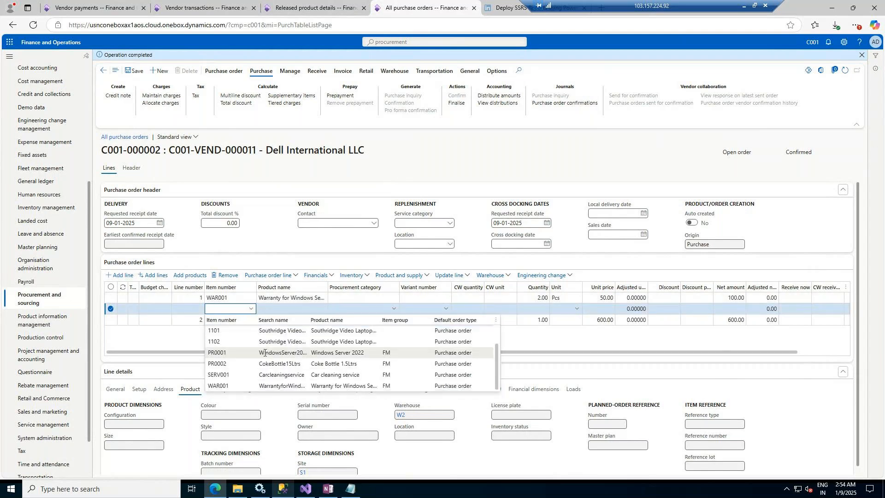
{"action": "scroll", "coordinate": [278, 376], "scroll_direction": "down", "scroll_amount": 2}
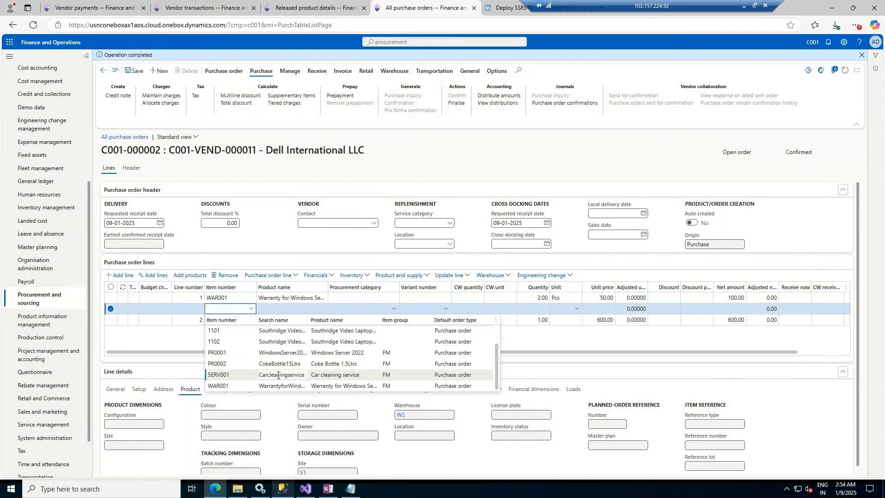
{"action": "left_click", "coordinate": [278, 377]}
{"action": "left_click", "coordinate": [278, 376]}
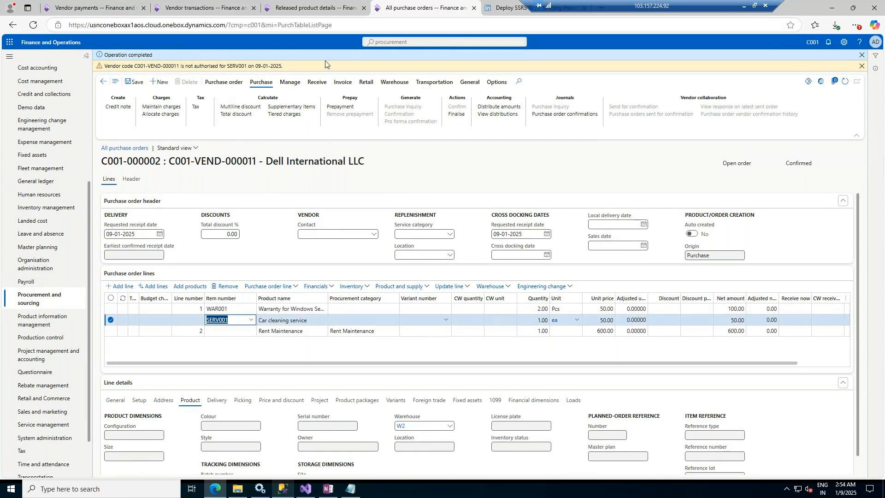
Step: Set SERV001's approved vendor check method to No check on its released product details
{"action": "left_click", "coordinate": [297, 9]}
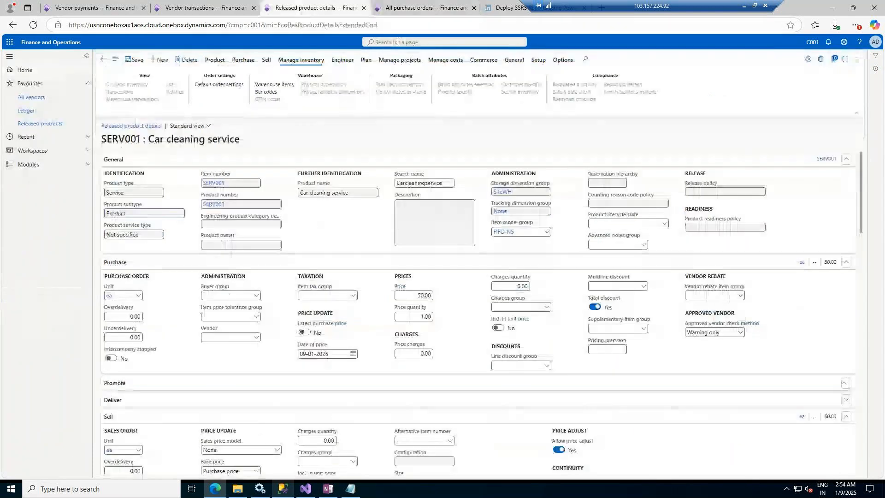
{"action": "left_click", "coordinate": [741, 332]}
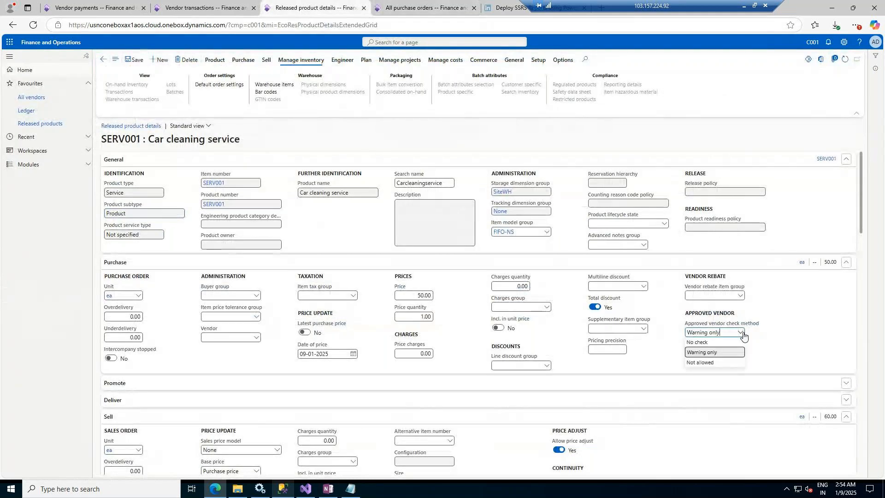
{"action": "left_click", "coordinate": [705, 343]}
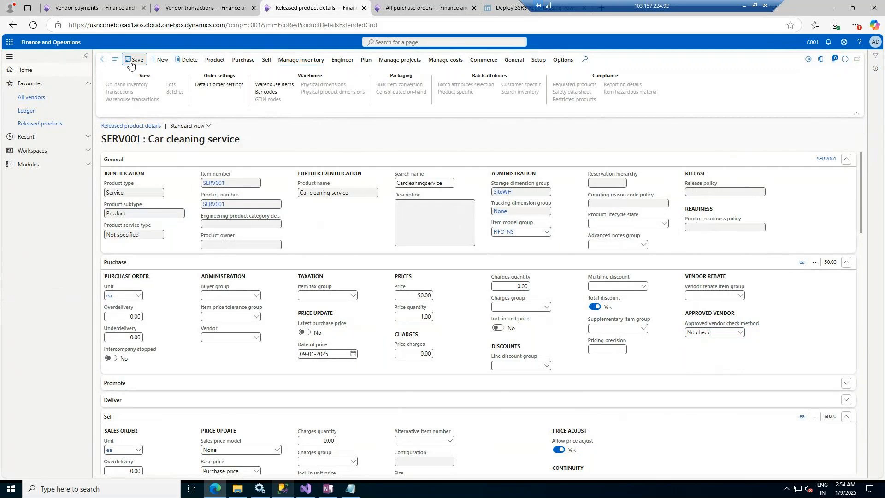
{"action": "left_click", "coordinate": [403, 4]}
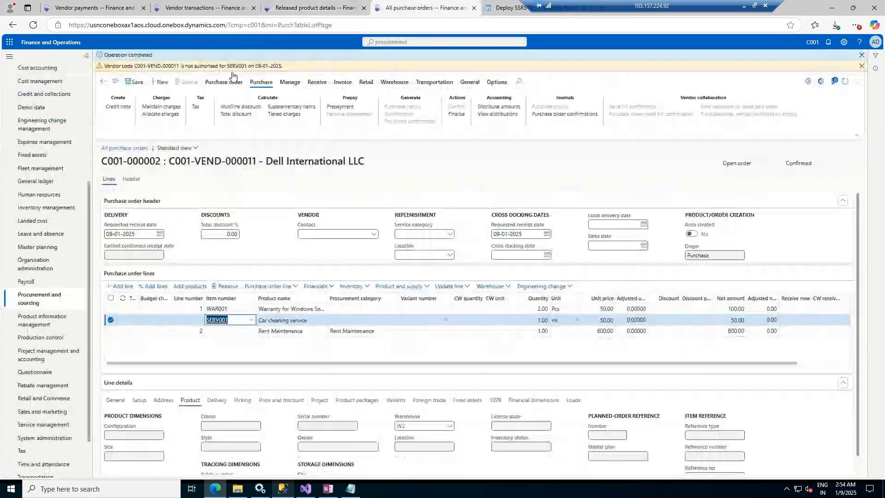
Step: Dismiss the vendor authorisation warning and refresh the purchase order
{"action": "left_click", "coordinate": [862, 65]}
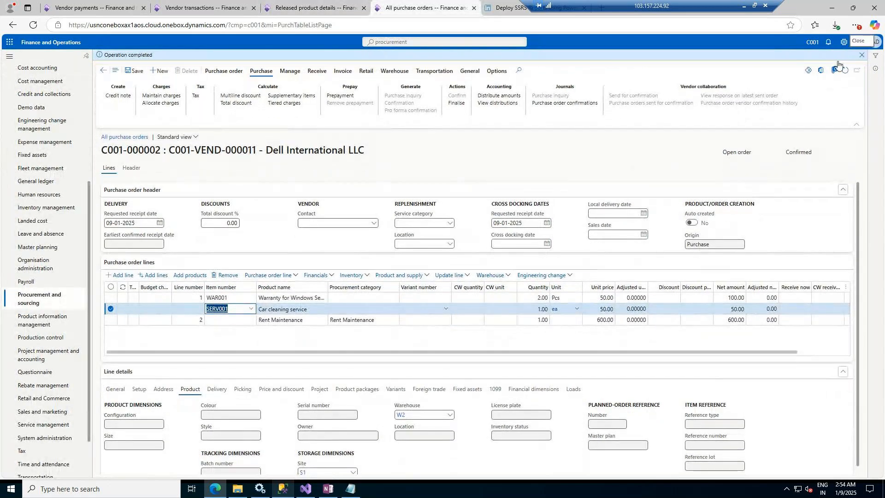
{"action": "left_click", "coordinate": [846, 61]}
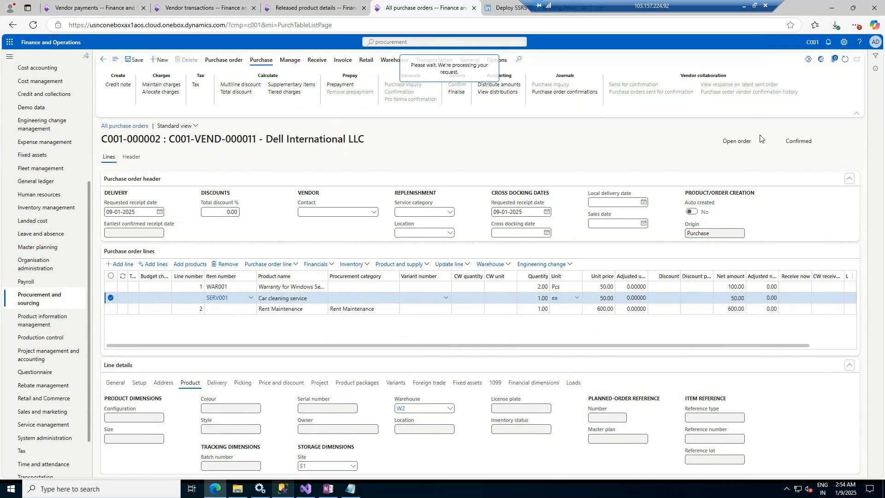
{"action": "left_click_drag", "start_coordinate": [790, 141], "coordinate": [812, 142]}
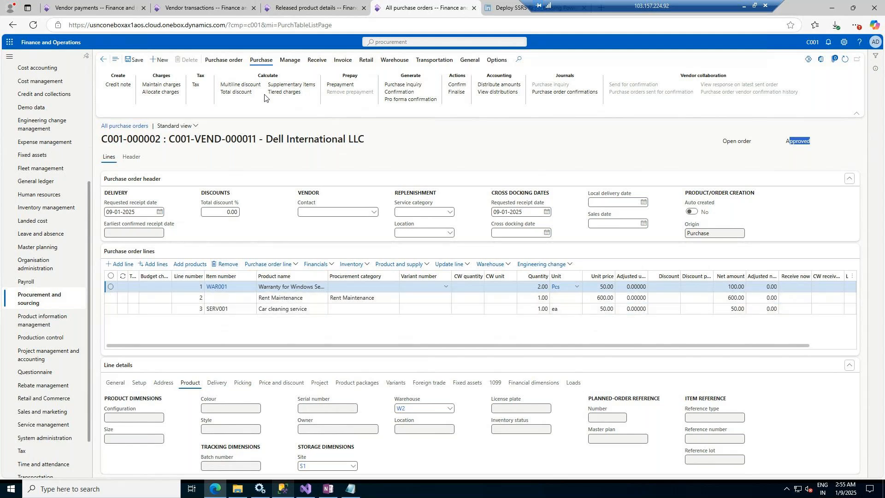
Step: Review the purchase order totals and its approval status
{"action": "left_click", "coordinate": [285, 61]}
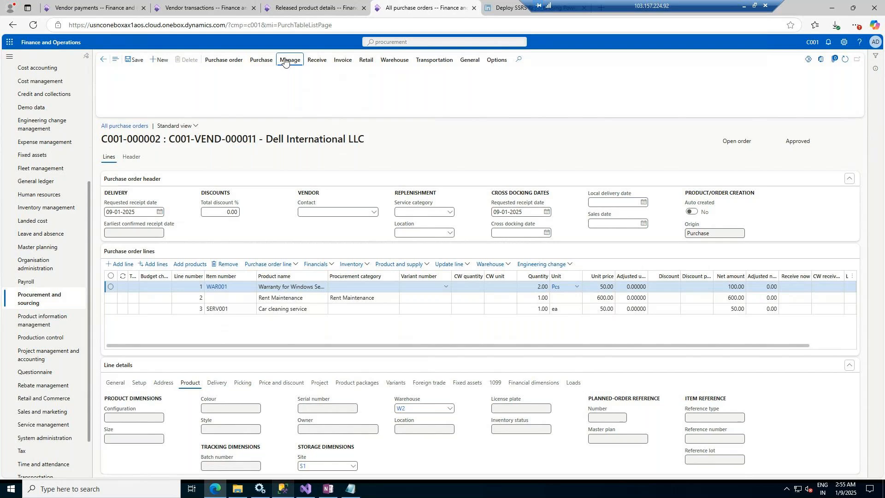
{"action": "left_click", "coordinate": [237, 61]}
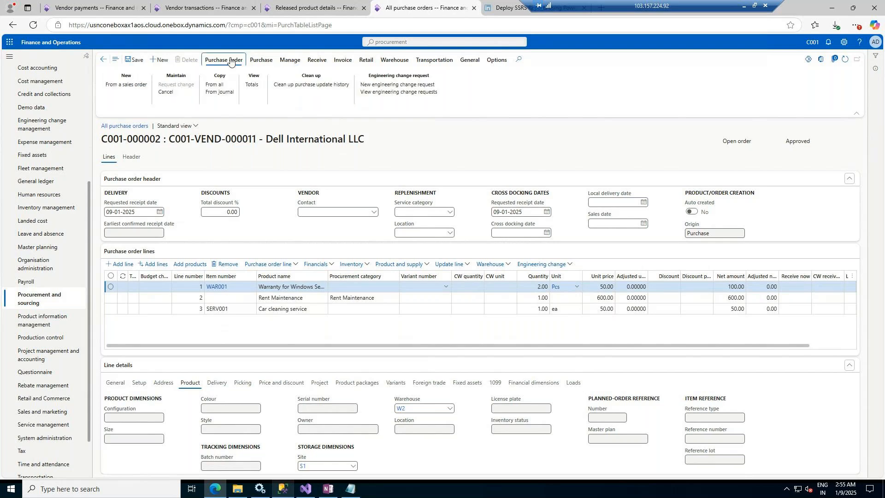
{"action": "left_click", "coordinate": [251, 85]}
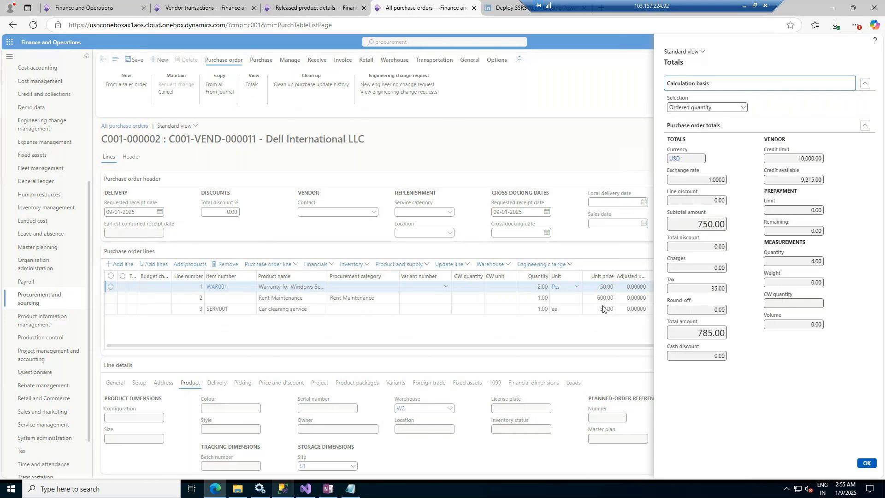
{"action": "left_click", "coordinate": [698, 288]}
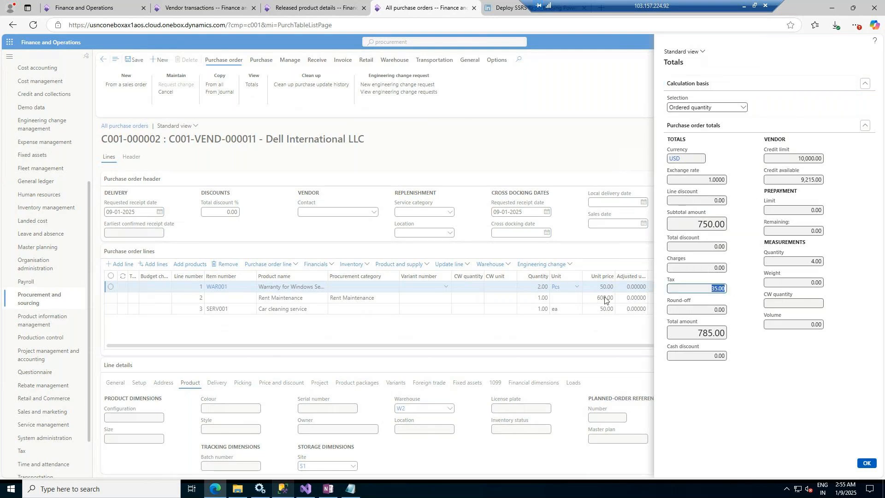
{"action": "left_click", "coordinate": [866, 463]}
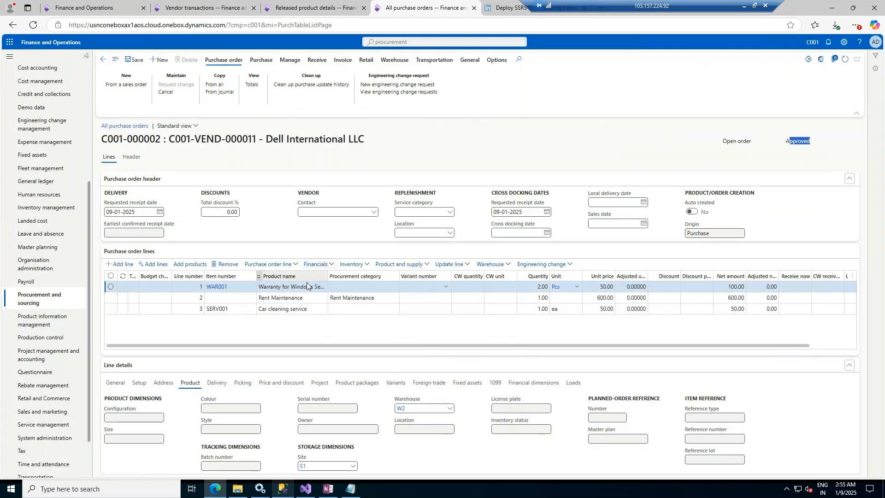
{"action": "left_click", "coordinate": [155, 253]}
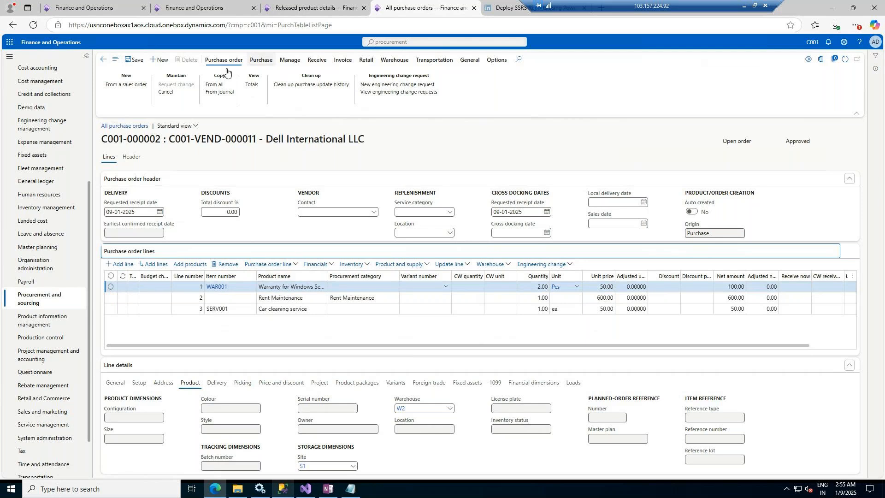
{"action": "left_click", "coordinate": [258, 62]}
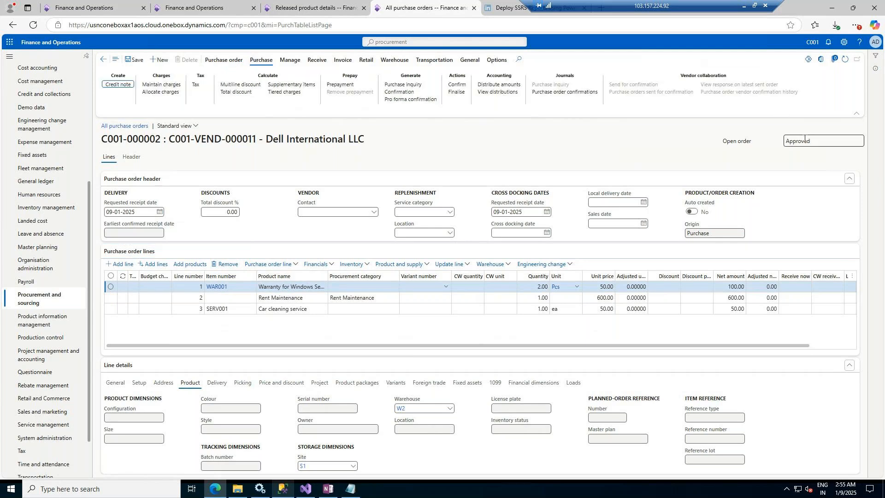
{"action": "left_click_drag", "start_coordinate": [810, 141], "coordinate": [782, 138]}
{"action": "left_click", "coordinate": [774, 120]}
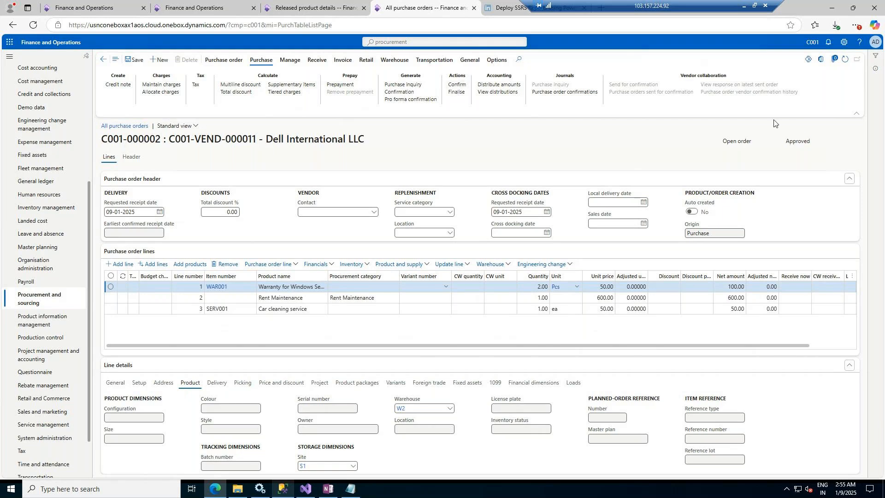
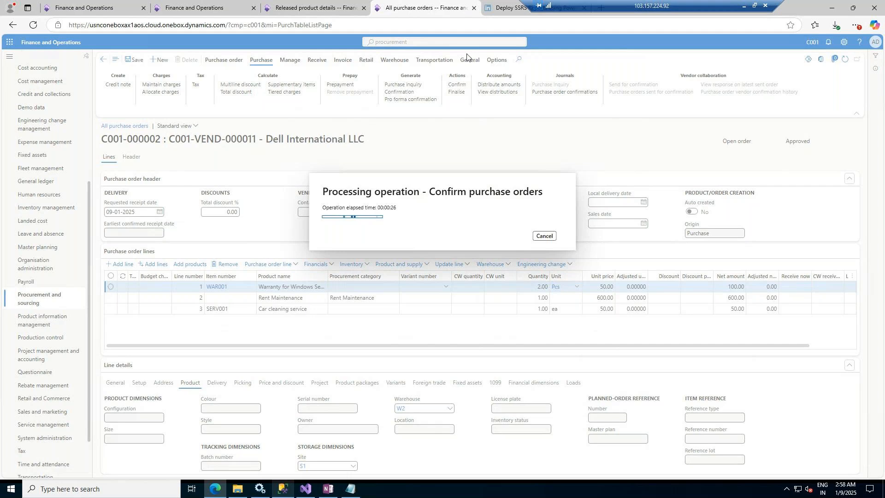
Step: Open the all sales orders list and start creating a new sales order
{"action": "left_click", "coordinate": [315, 6]}
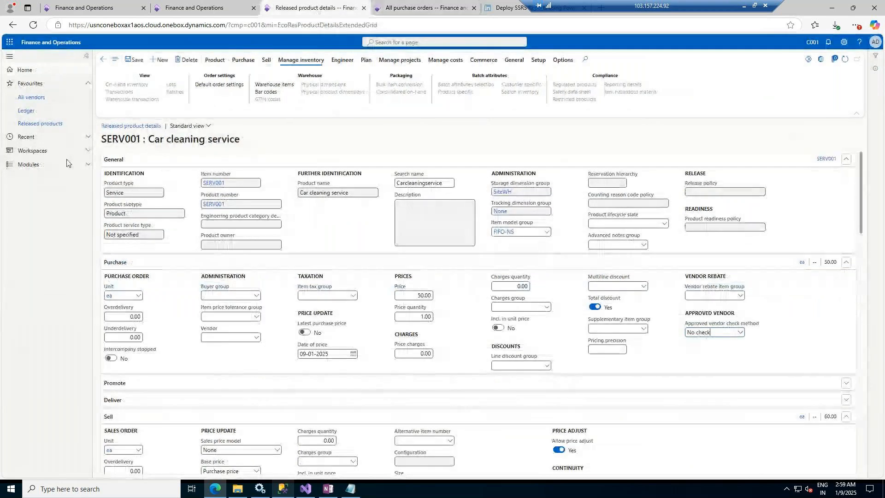
{"action": "left_click", "coordinate": [35, 165]}
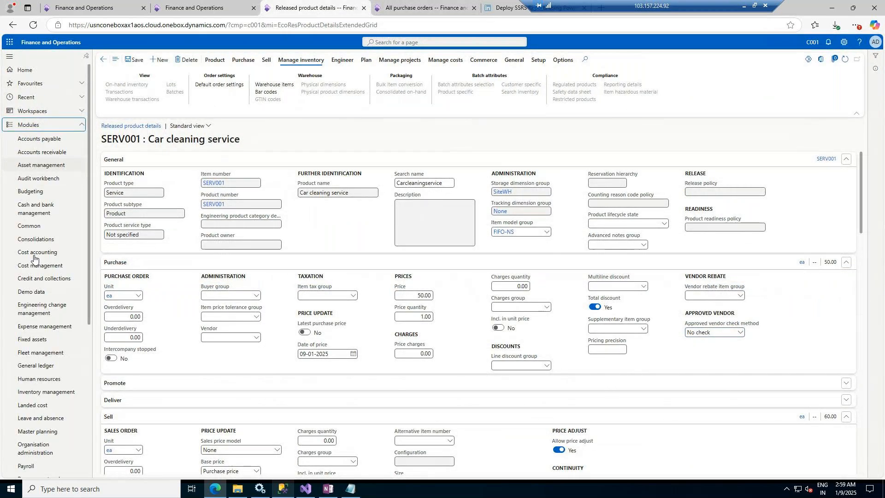
{"action": "scroll", "coordinate": [51, 401], "scroll_direction": "down", "scroll_amount": 3}
{"action": "scroll", "coordinate": [51, 401], "scroll_direction": "down", "scroll_amount": 2}
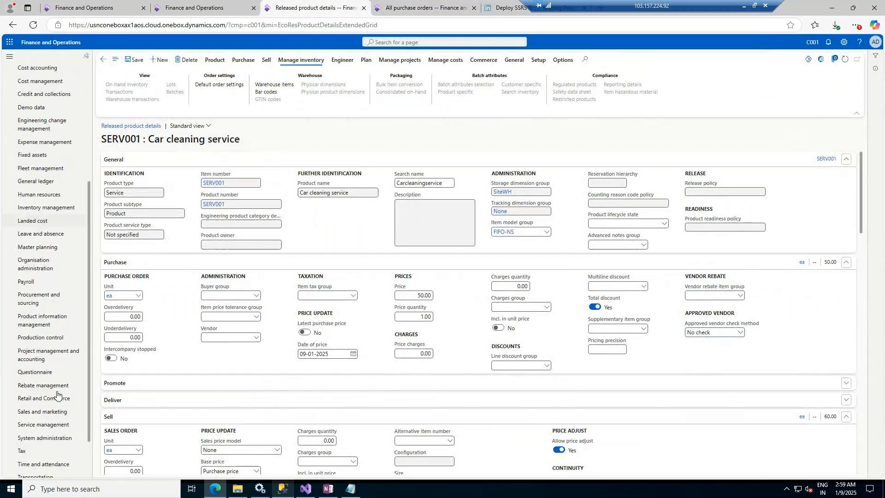
{"action": "left_click", "coordinate": [39, 415]}
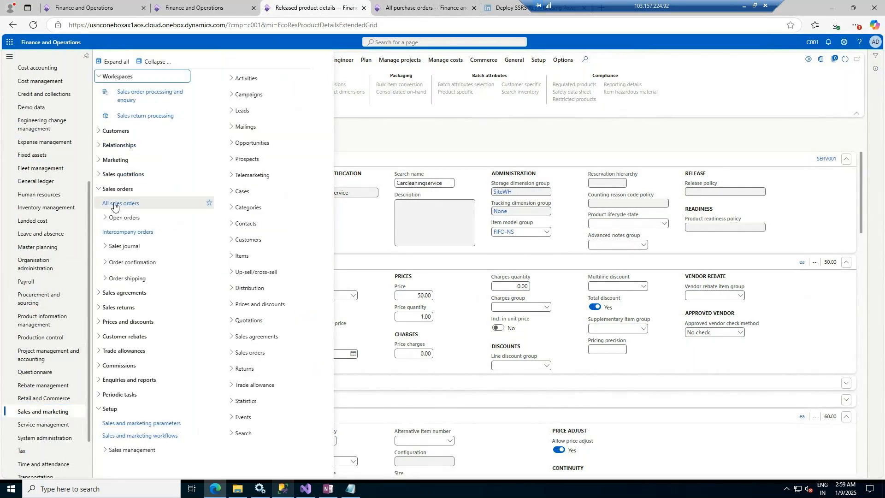
{"action": "left_click", "coordinate": [115, 203]}
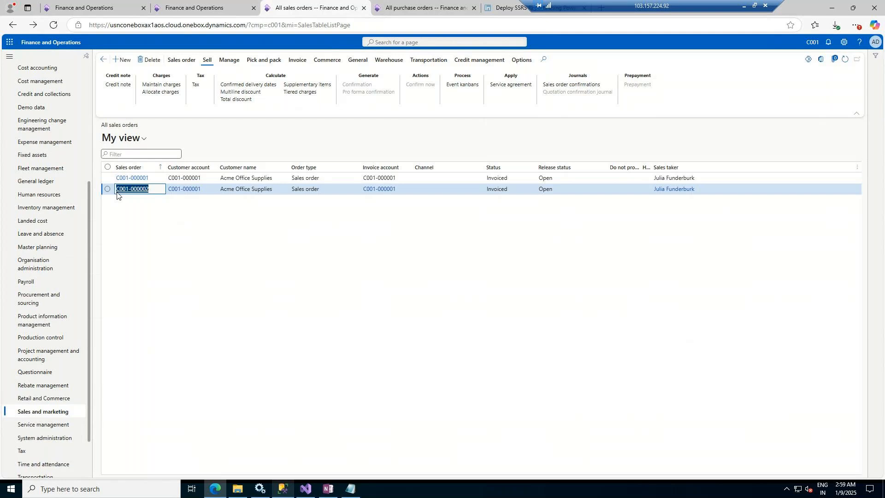
{"action": "left_click", "coordinate": [125, 60]}
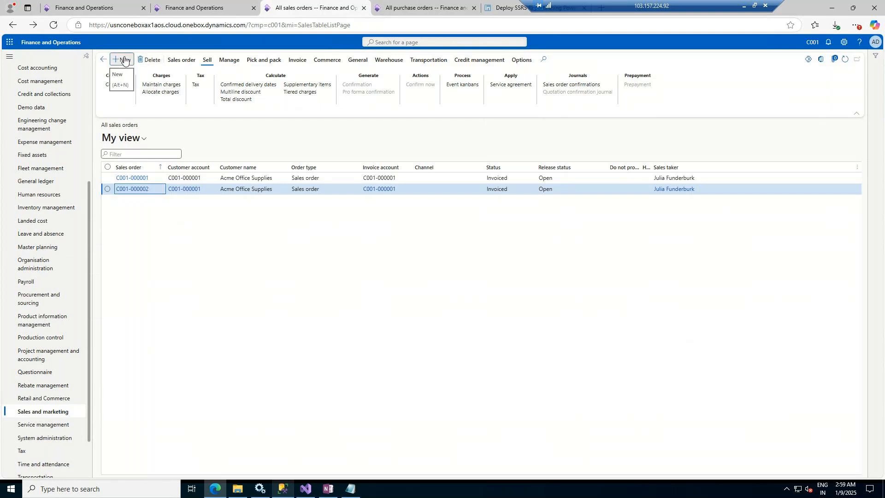
Step: Return to the confirmed Dell International LLC purchase order and open posting of its receipts list
{"action": "left_click", "coordinate": [419, 7]}
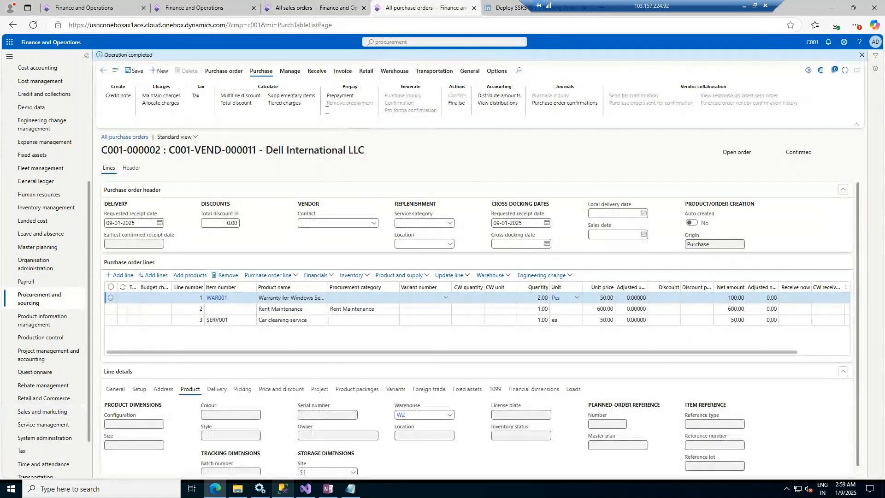
{"action": "left_click", "coordinate": [317, 71]}
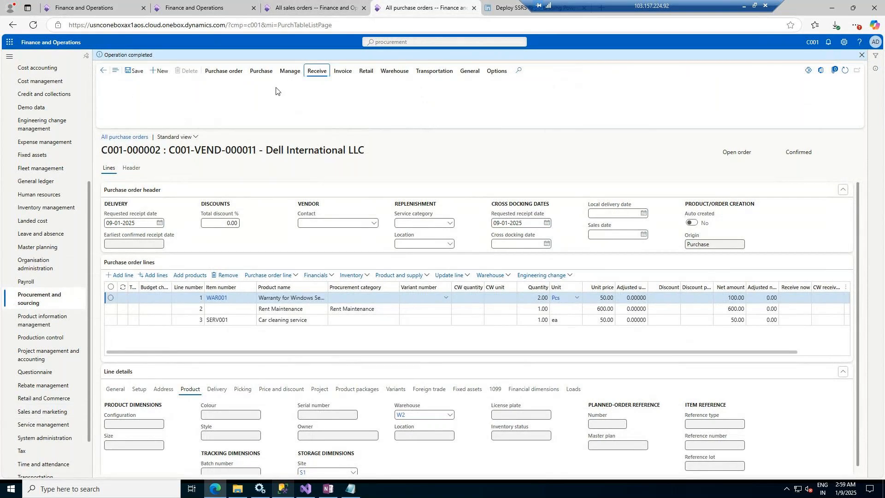
{"action": "left_click", "coordinate": [313, 76]}
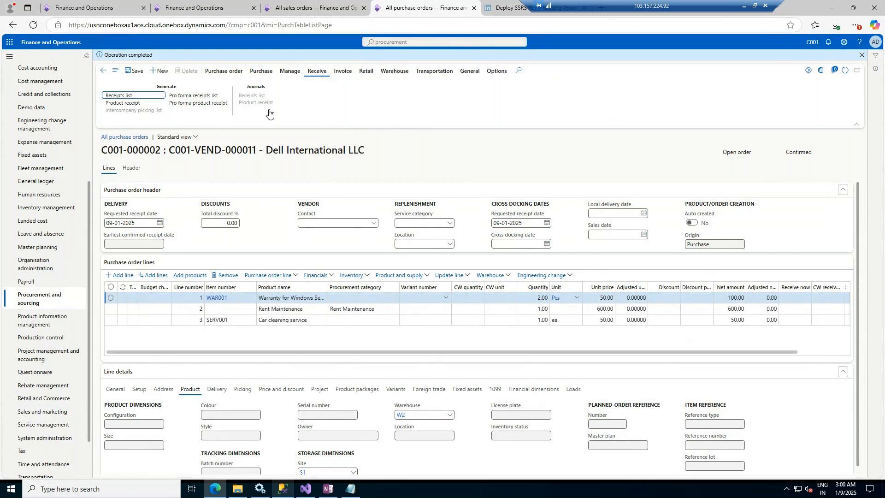
{"action": "left_click", "coordinate": [123, 95]}
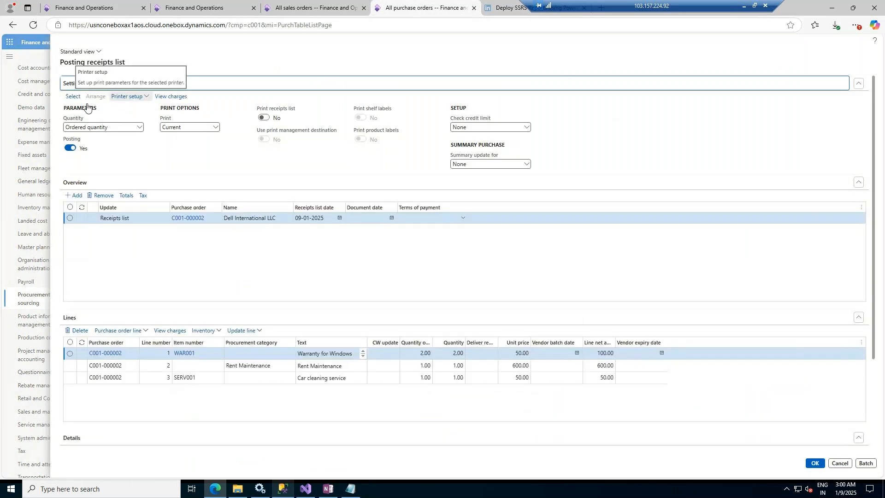
Step: Try to run Registration on the purchase lines of the receipts list
{"action": "left_click", "coordinate": [257, 331]}
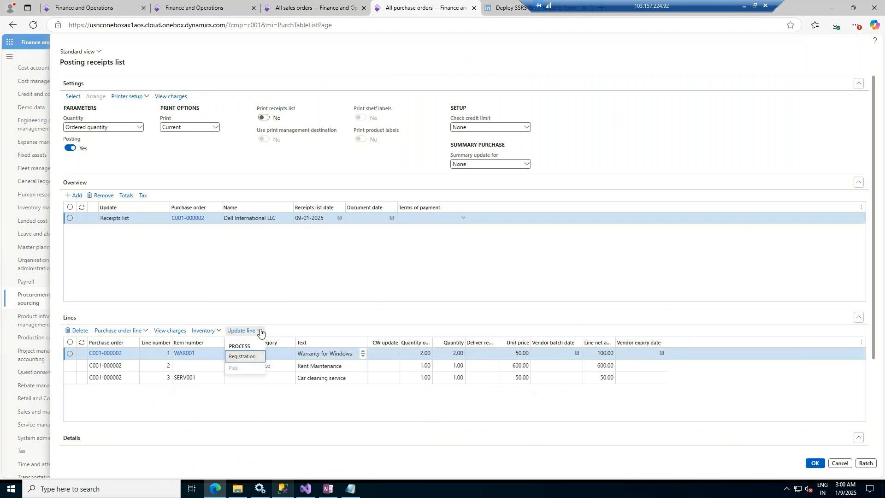
{"action": "left_click", "coordinate": [250, 358]}
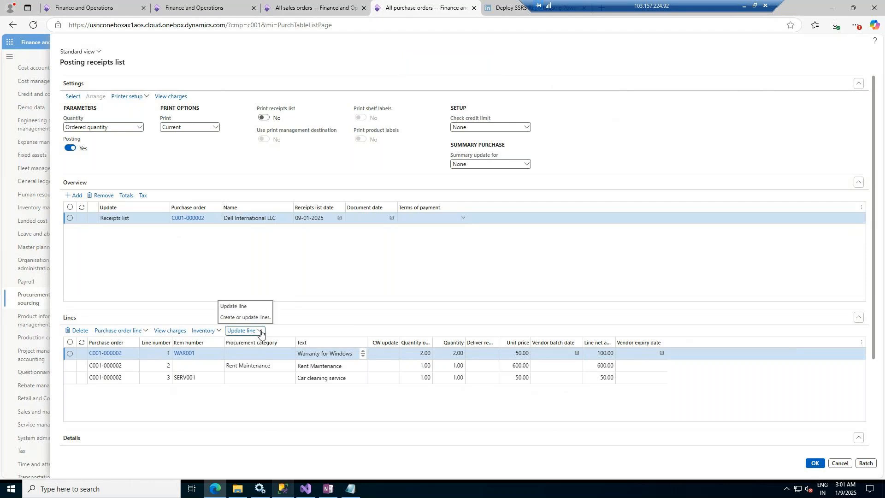
{"action": "left_click", "coordinate": [259, 332]}
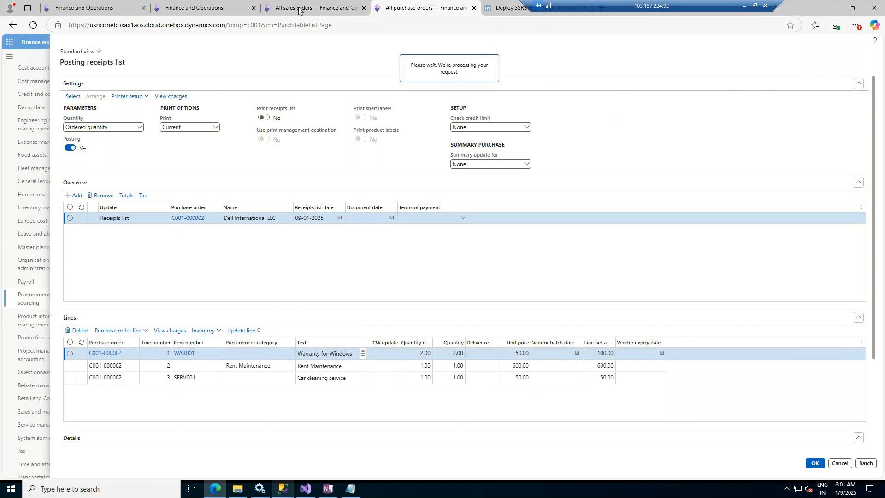
{"action": "left_click", "coordinate": [320, 6]}
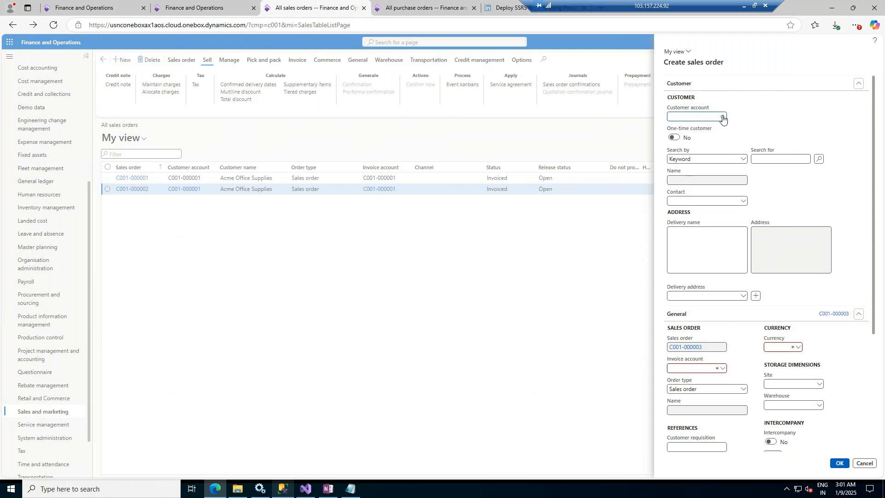
{"action": "left_click", "coordinate": [419, 4]}
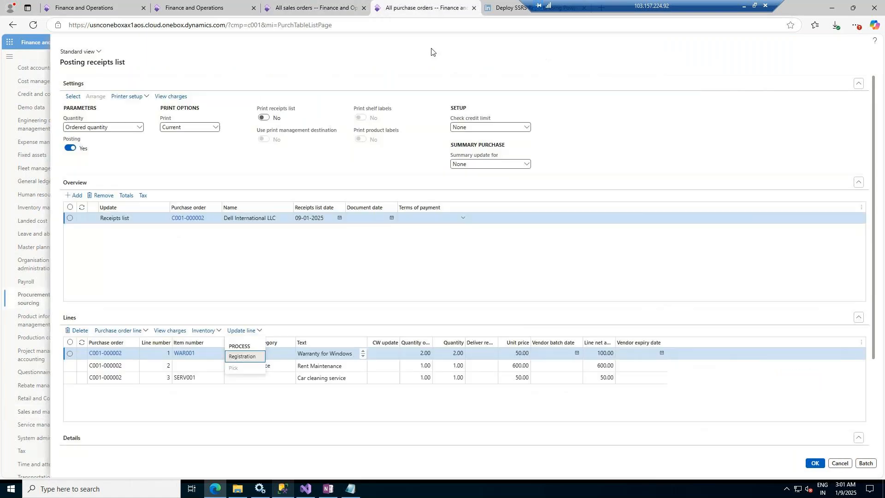
{"action": "left_click", "coordinate": [248, 358]}
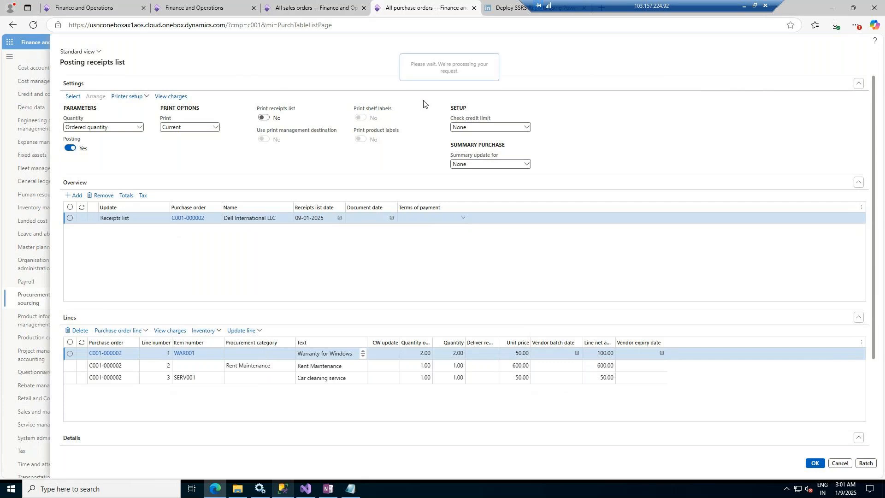
{"action": "left_click", "coordinate": [318, 8]}
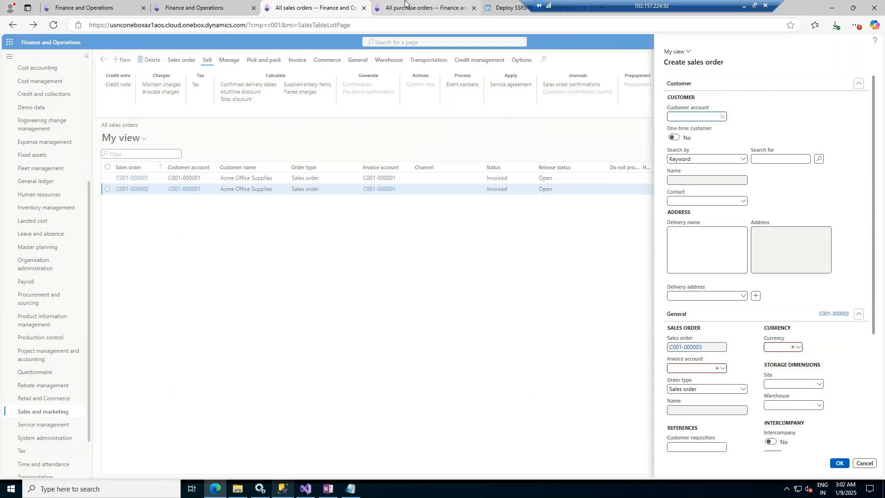
{"action": "left_click", "coordinate": [422, 8]}
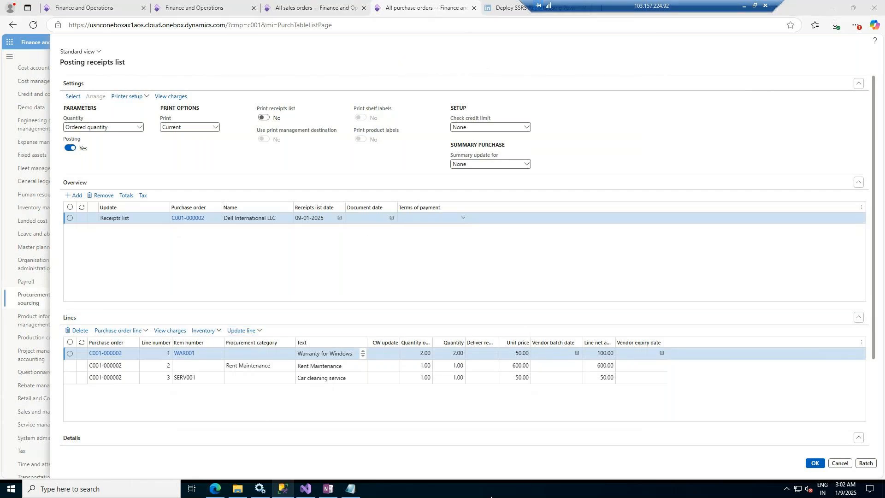
Step: Open Task Manager and end the Microsoft Visual Studio 2022 task
{"action": "right_click", "coordinate": [526, 485]}
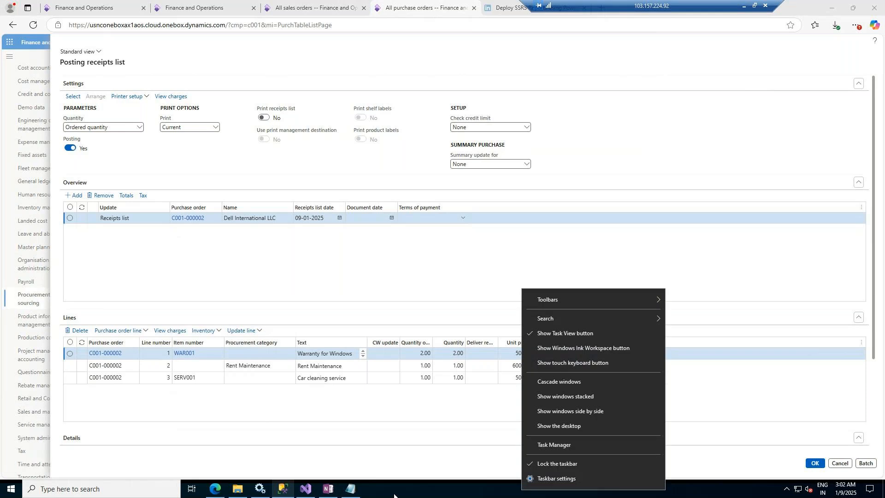
{"action": "left_click", "coordinate": [546, 444]}
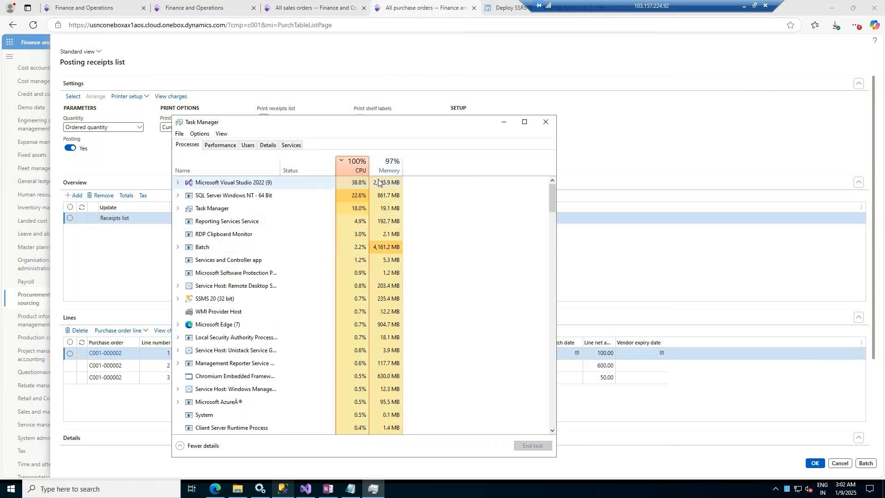
{"action": "left_click", "coordinate": [215, 179]}
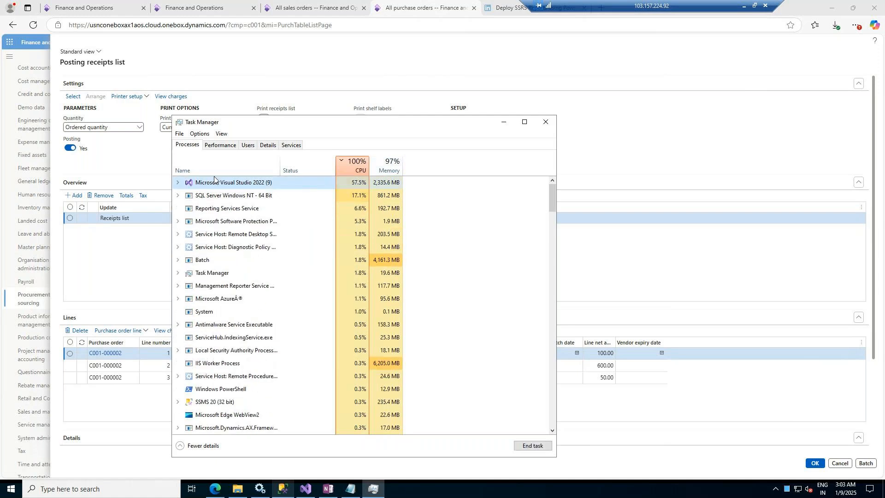
{"action": "left_click", "coordinate": [534, 445]}
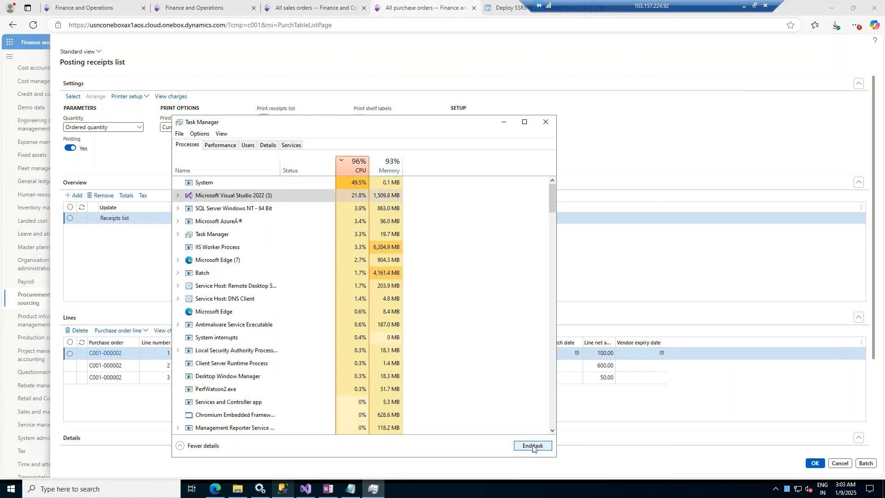
{"action": "left_click", "coordinate": [270, 188]}
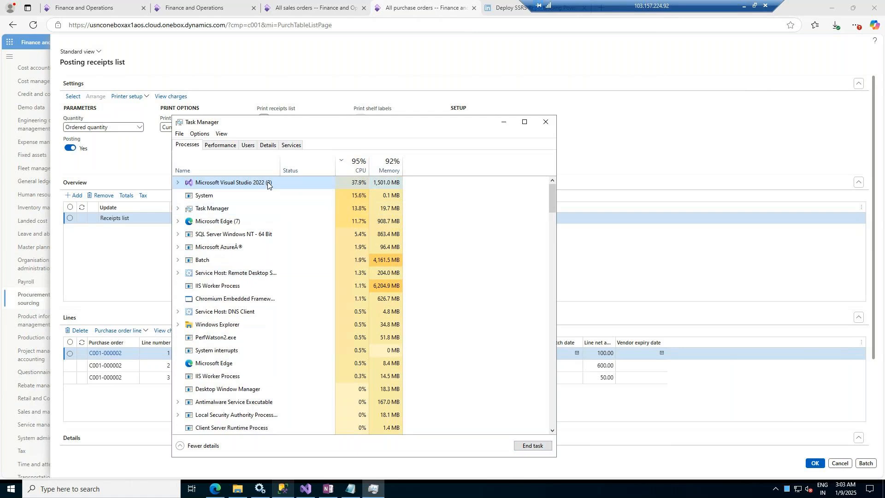
{"action": "left_click", "coordinate": [532, 446]}
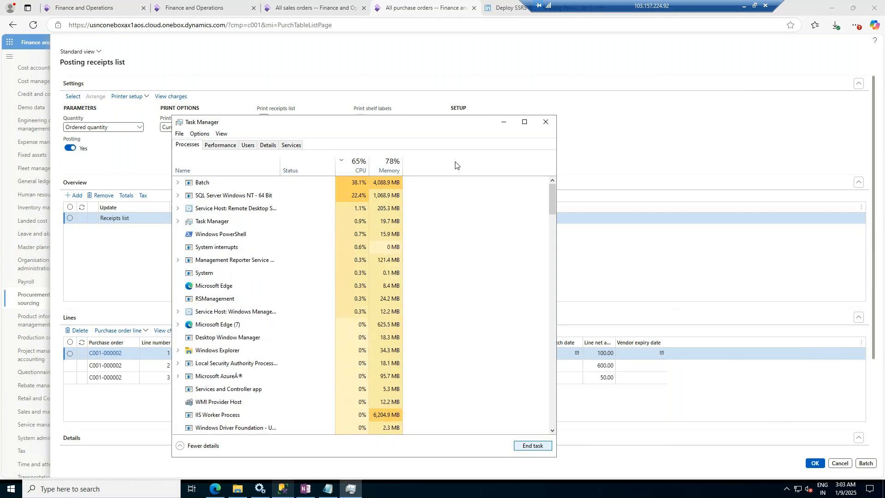
{"action": "left_click", "coordinate": [503, 122]}
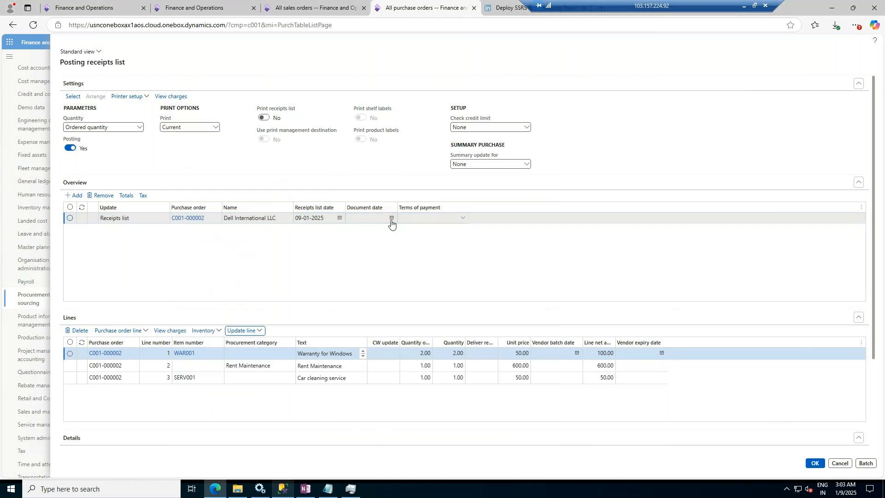
Step: Retry Registration on the purchase lines and post the receipts list
{"action": "left_click", "coordinate": [259, 331]}
{"action": "left_click", "coordinate": [243, 357]}
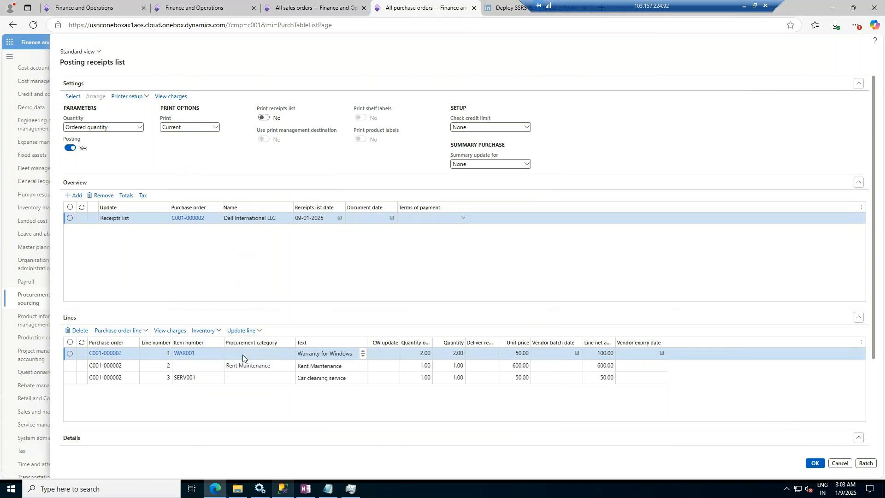
{"action": "left_click", "coordinate": [259, 331]}
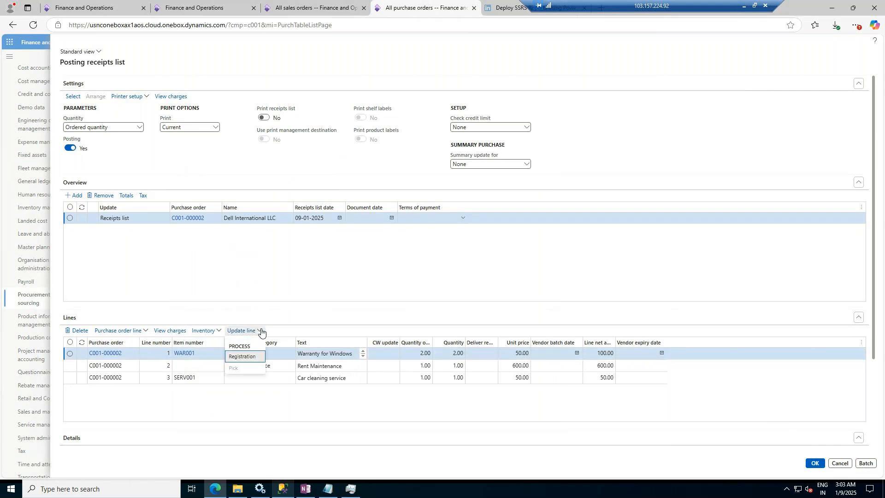
{"action": "left_click", "coordinate": [245, 358]}
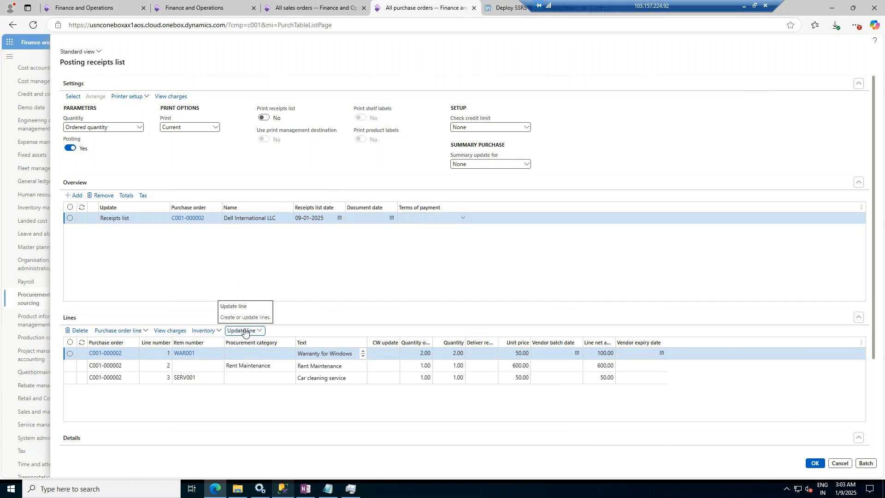
{"action": "left_click", "coordinate": [244, 331]}
{"action": "left_click", "coordinate": [244, 357]}
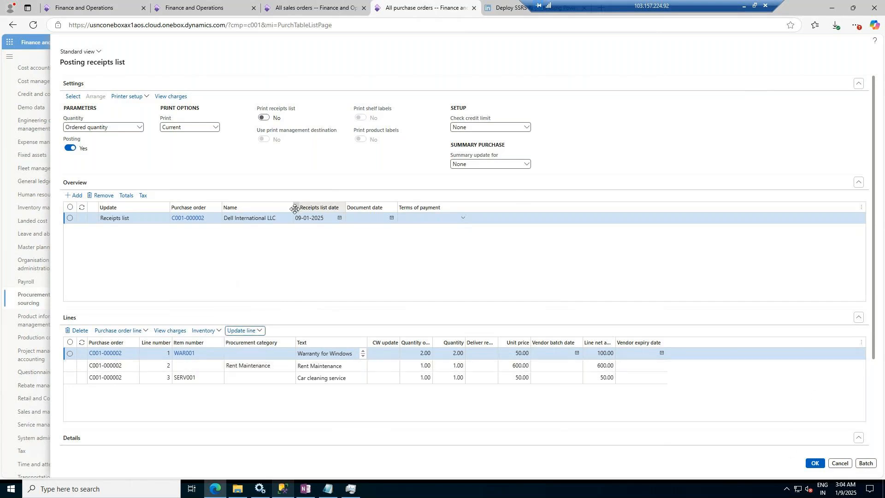
{"action": "left_click", "coordinate": [814, 464]}
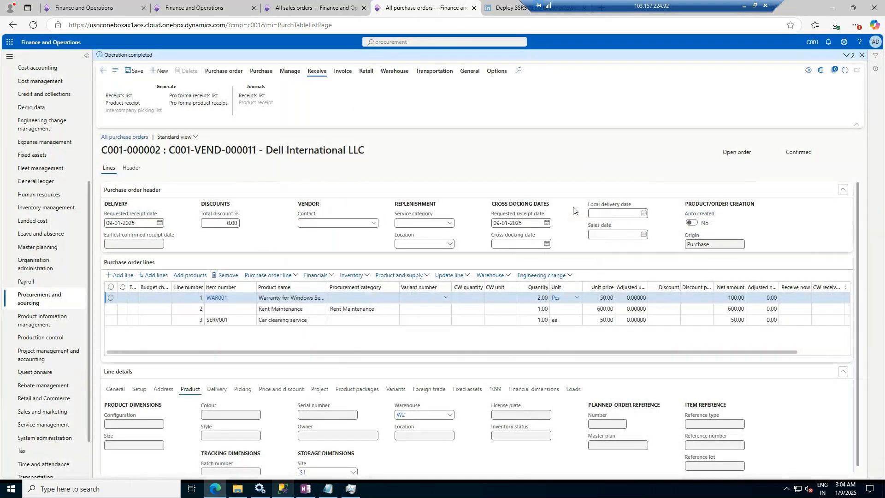
Step: Open product receipt posting and enter the purchase order number C001-000002 as the product receipt number
{"action": "left_click", "coordinate": [133, 102]}
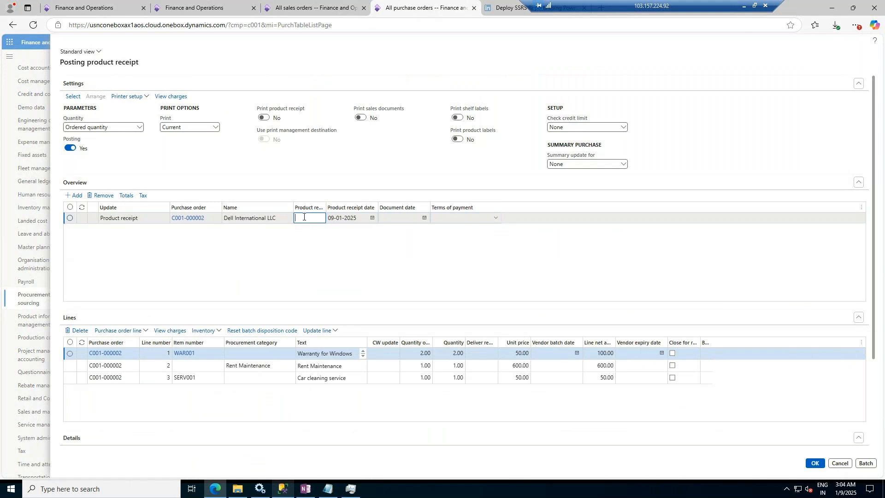
{"action": "left_click_drag", "start_coordinate": [210, 219], "coordinate": [168, 220]}
{"action": "key", "text": "ctrl+c"}
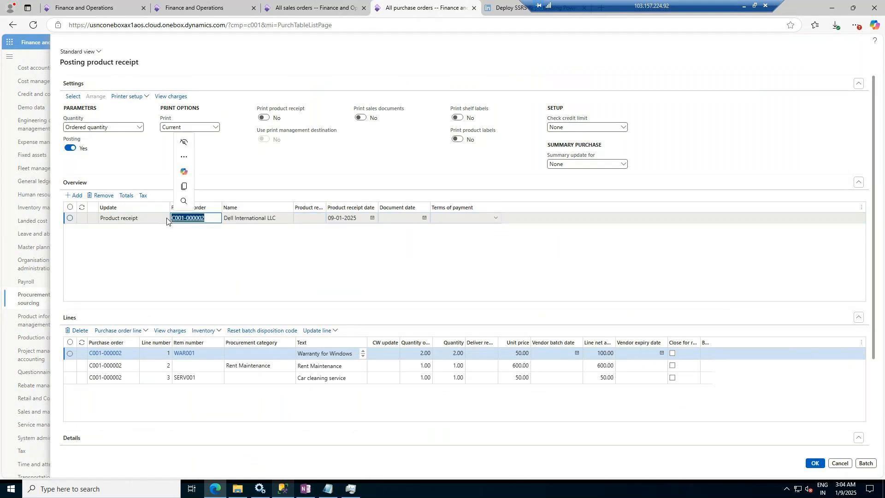
{"action": "left_click", "coordinate": [309, 221]}
{"action": "key", "text": "ctrl+v"}
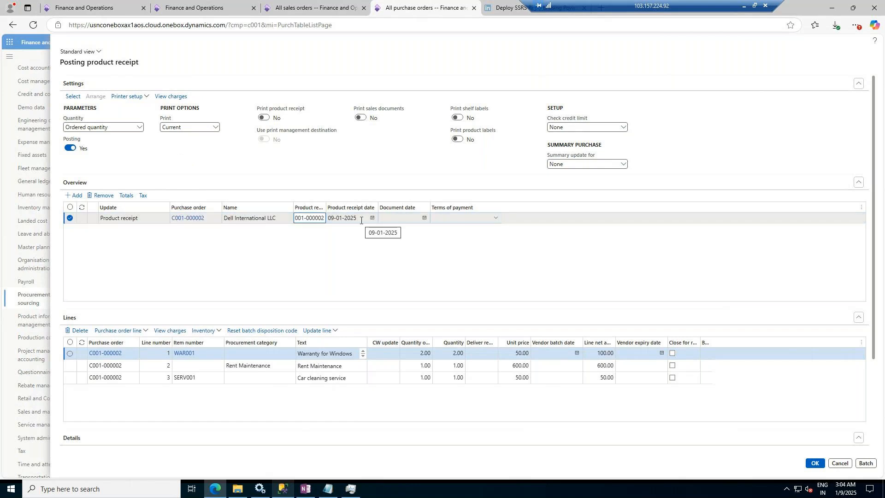
{"action": "key", "text": "Home"}
Step: Open Task Manager and check the memory usage on the Performance view
{"action": "key", "text": "ctrl+shift+Escape"}
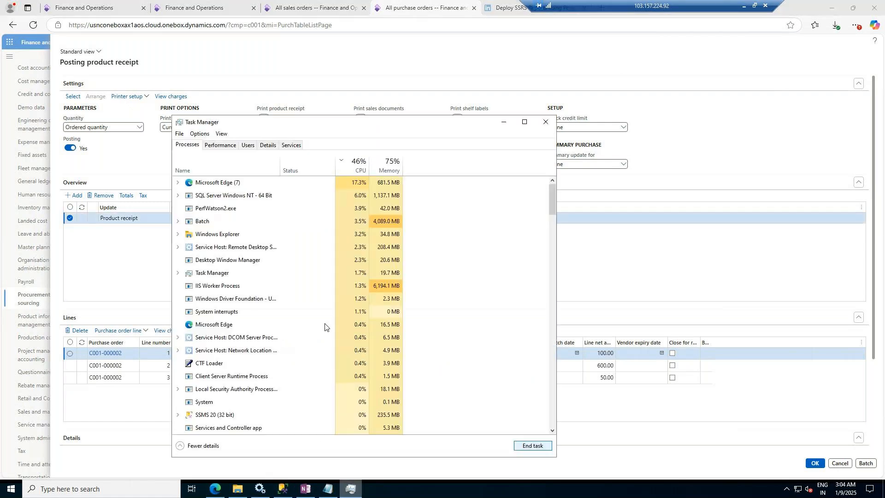
{"action": "left_click", "coordinate": [219, 146]}
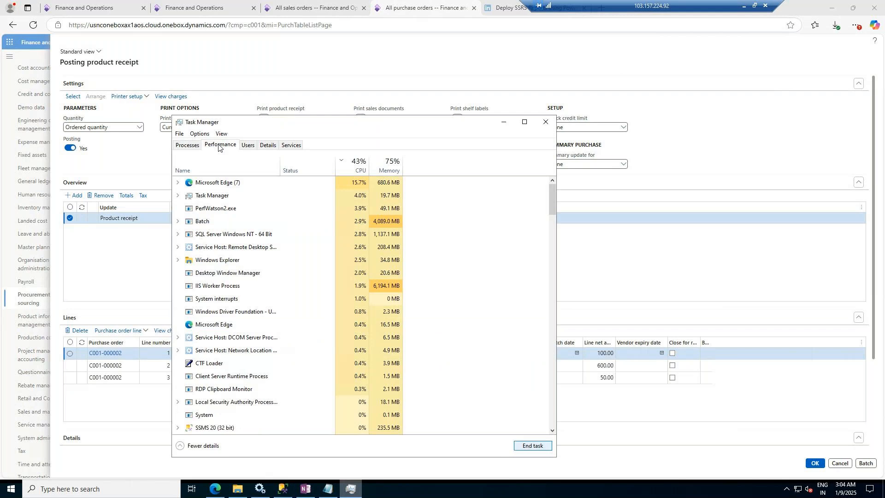
{"action": "left_click", "coordinate": [194, 191]}
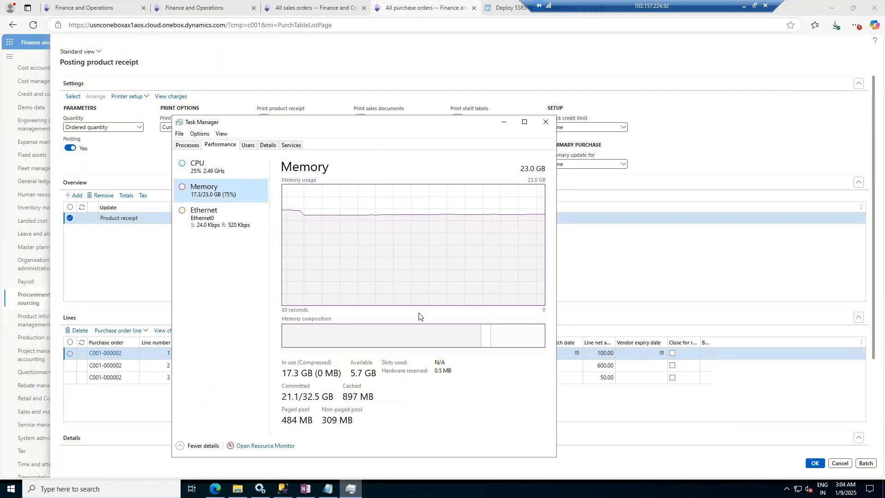
{"action": "left_click", "coordinate": [504, 123]}
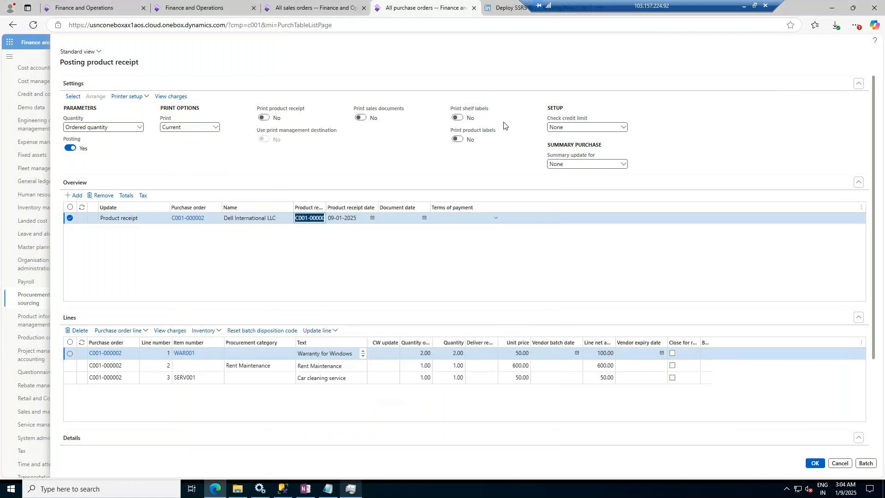
Step: Prefix the product receipt number with PR to make it PRC001-000002
{"action": "left_click", "coordinate": [296, 218]}
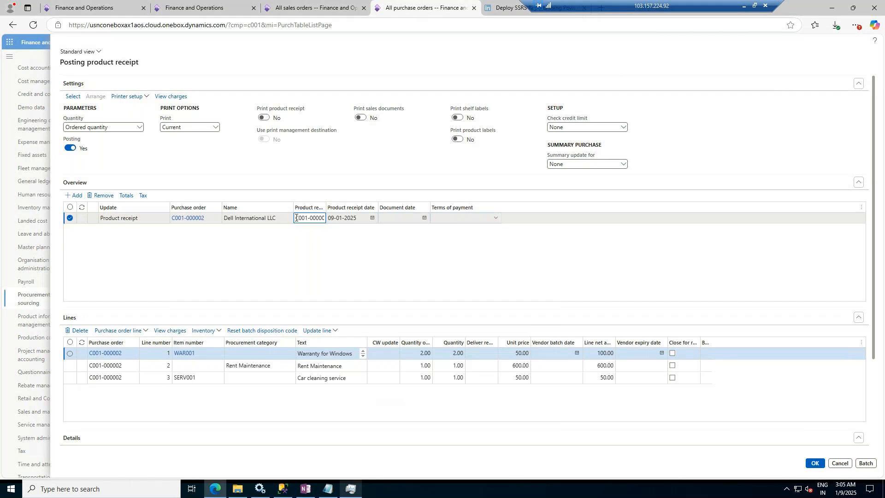
{"action": "type", "text": "PR"}
{"action": "key", "text": "Tab"}
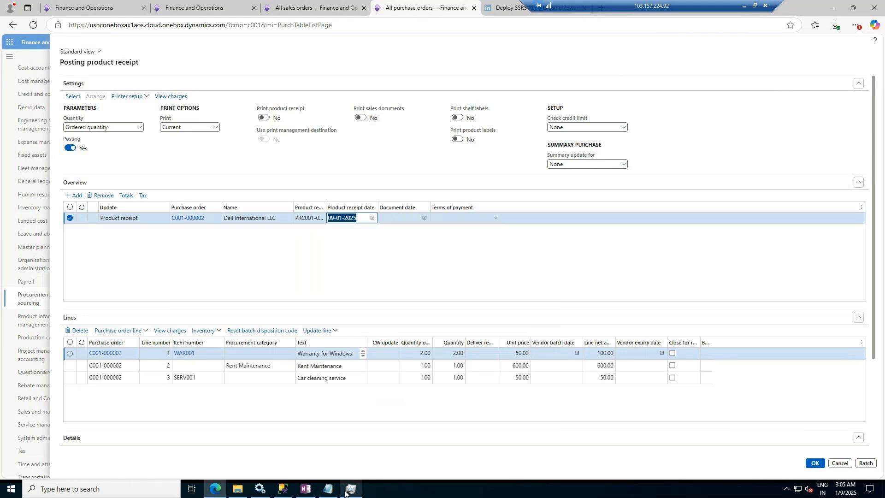
Step: Examine the running processes and their memory use in Task Manager
{"action": "left_click", "coordinate": [345, 492]}
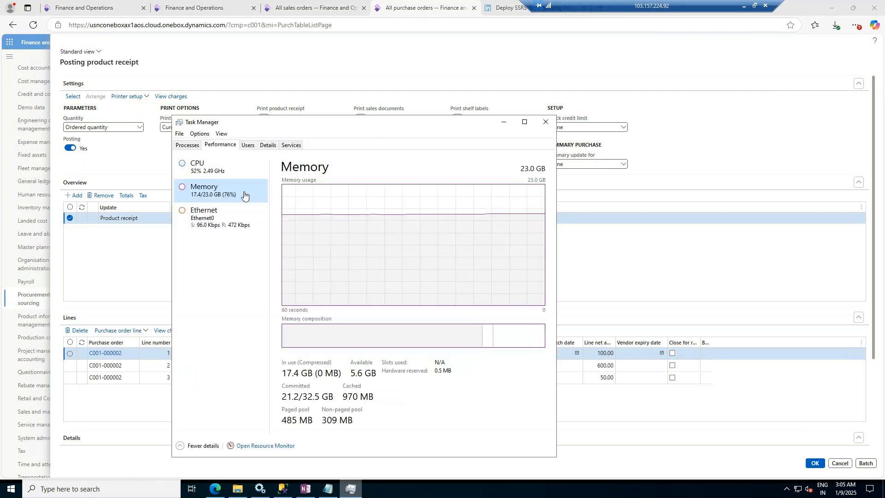
{"action": "left_click", "coordinate": [504, 123]}
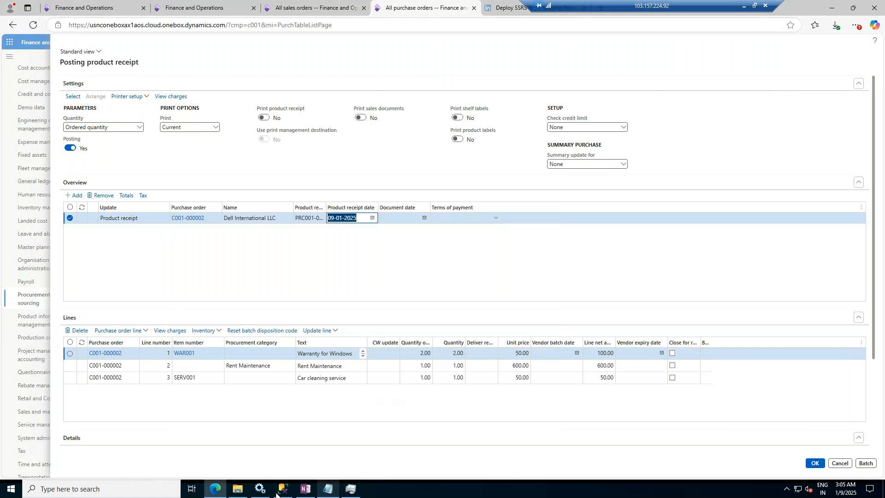
{"action": "left_click", "coordinate": [349, 492]}
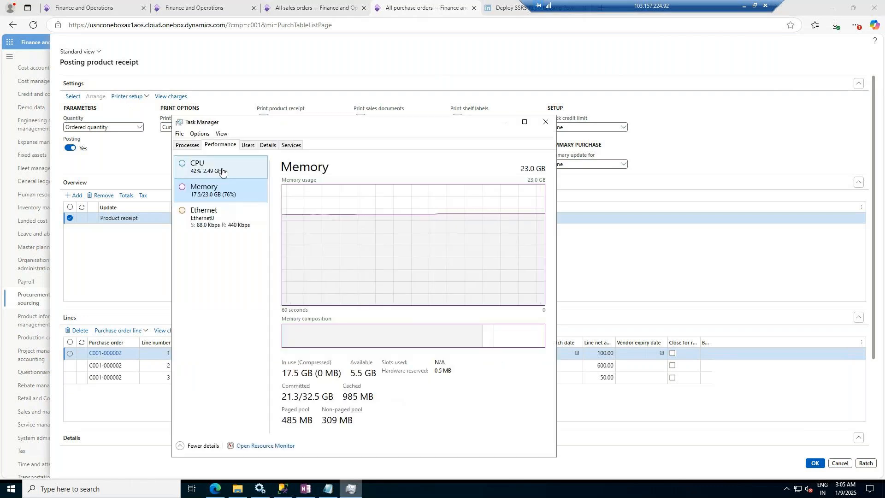
{"action": "left_click", "coordinate": [187, 145]}
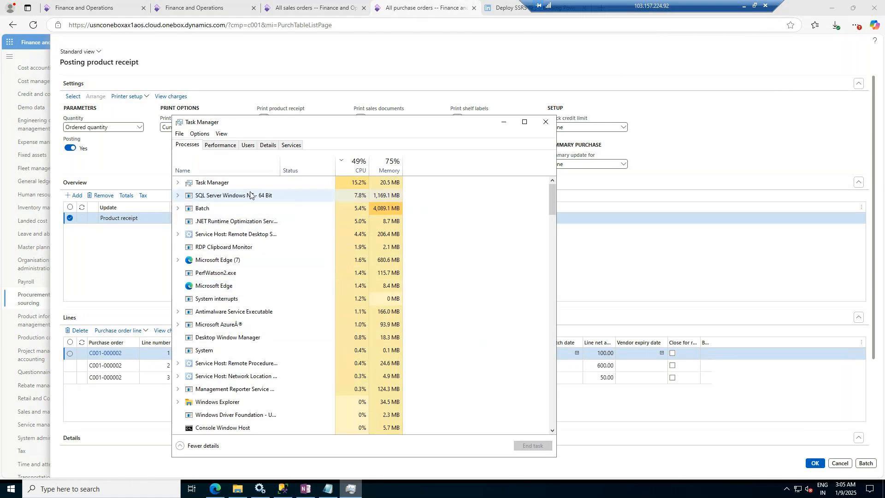
{"action": "scroll", "coordinate": [242, 323], "scroll_direction": "down", "scroll_amount": 2}
{"action": "scroll", "coordinate": [242, 339], "scroll_direction": "down", "scroll_amount": 2}
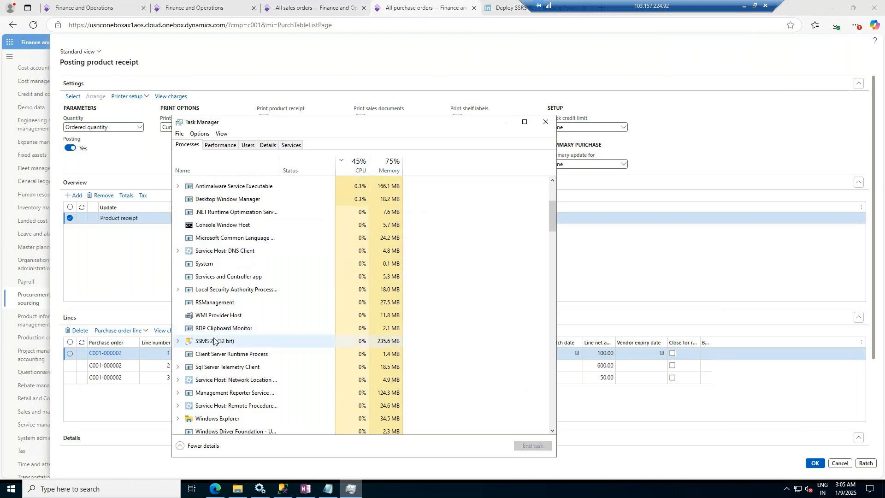
{"action": "left_click", "coordinate": [214, 341]}
{"action": "scroll", "coordinate": [245, 279], "scroll_direction": "up", "scroll_amount": 1}
{"action": "left_click", "coordinate": [207, 297]}
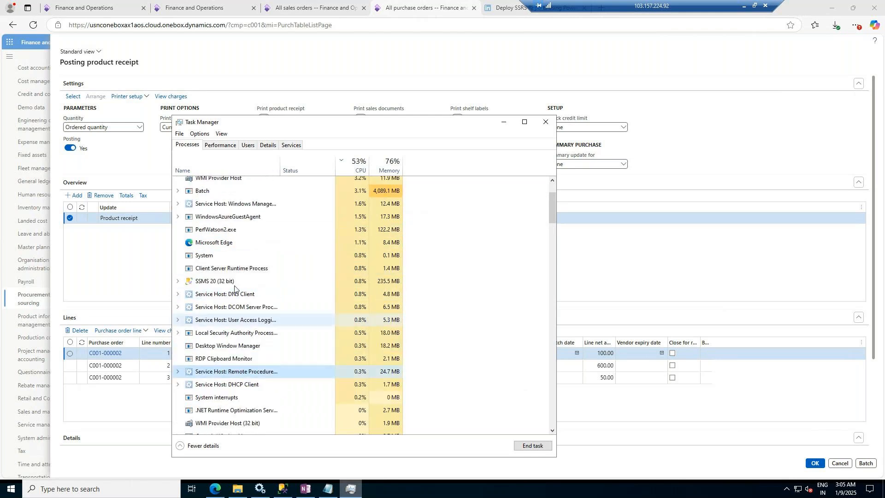
{"action": "left_click", "coordinate": [234, 287]}
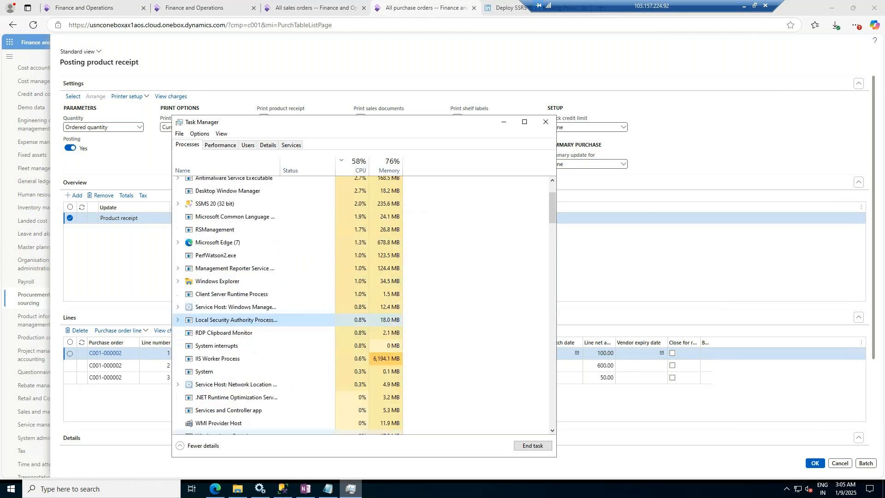
Step: Switch to SQL Server Management Studio and agree to save the changed query files
{"action": "left_click", "coordinate": [283, 489]}
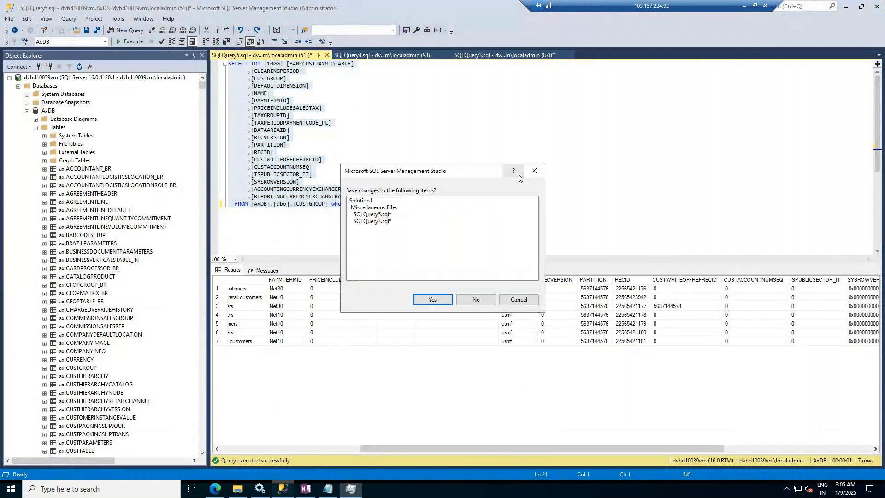
{"action": "left_click", "coordinate": [431, 299]}
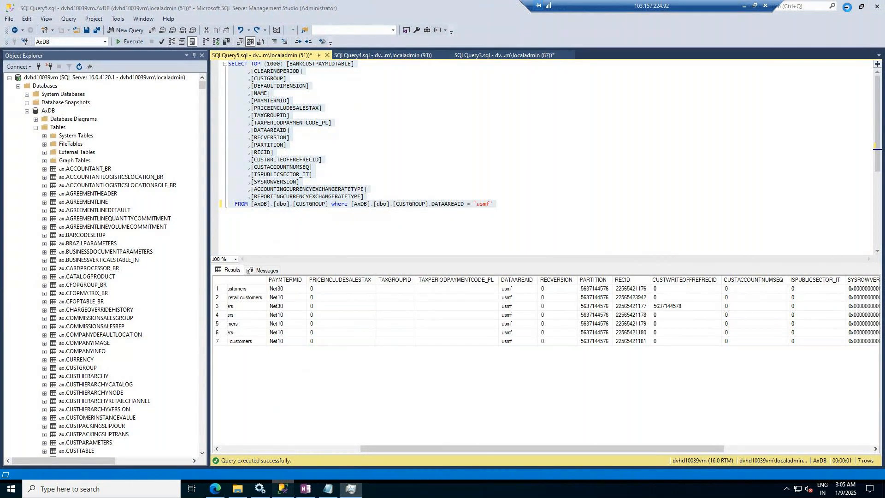
Step: Return to the browser and post the product receipt
{"action": "left_click", "coordinate": [215, 489]}
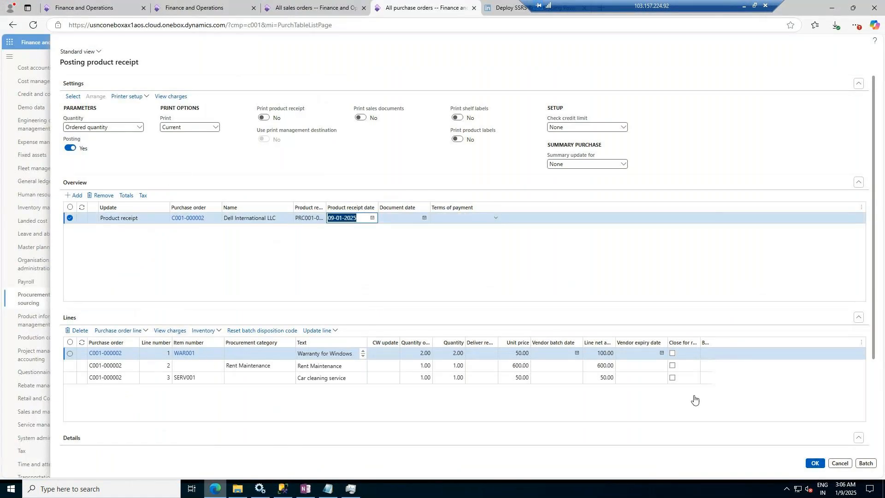
{"action": "left_click", "coordinate": [815, 464]}
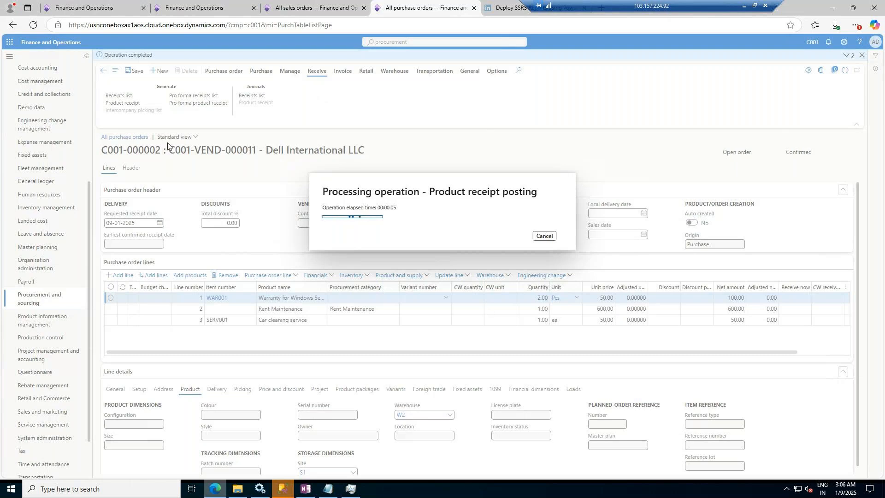
Step: Create a new sales order for the Acme Office Supplies customer
{"action": "left_click", "coordinate": [286, 5]}
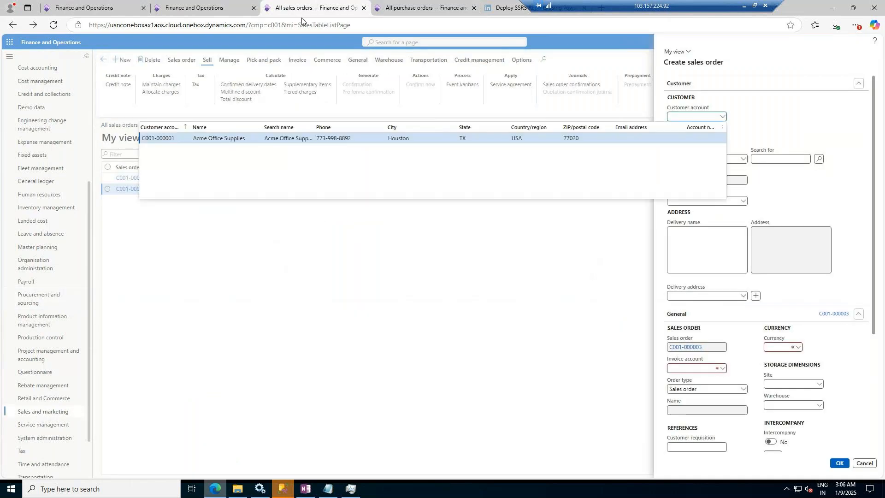
{"action": "left_click", "coordinate": [201, 140]}
{"action": "left_click", "coordinate": [840, 463]}
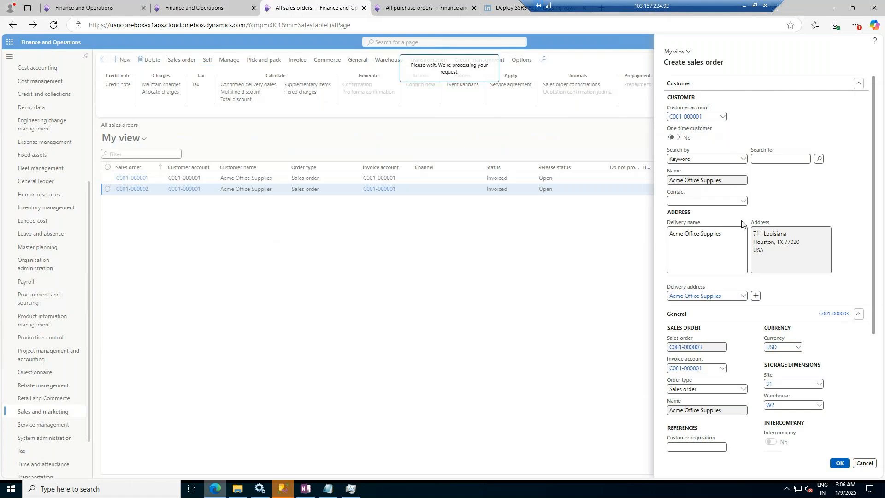
Step: Check the product receipt posting progress on the purchase order tab
{"action": "left_click", "coordinate": [422, 7]}
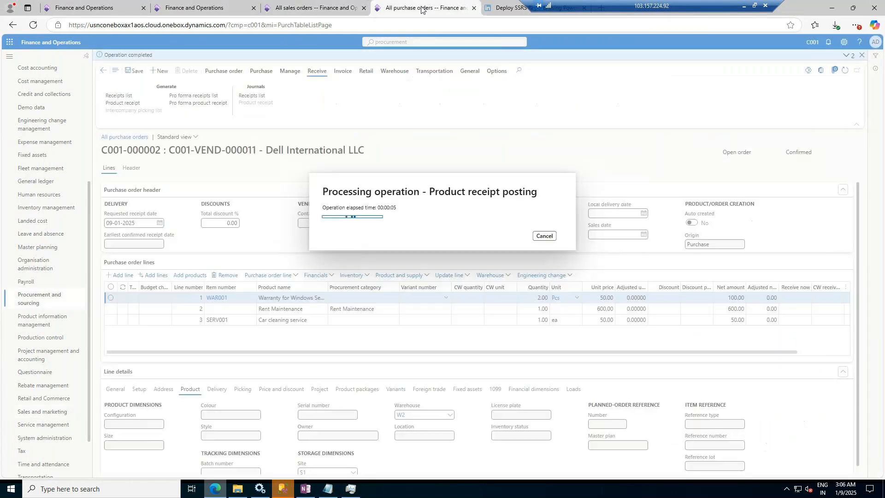
{"action": "left_click", "coordinate": [283, 10]}
Step: Save the SQL query as SQLQuery5 in the SQL Server Management Studio documents folder
{"action": "left_click", "coordinate": [839, 464]}
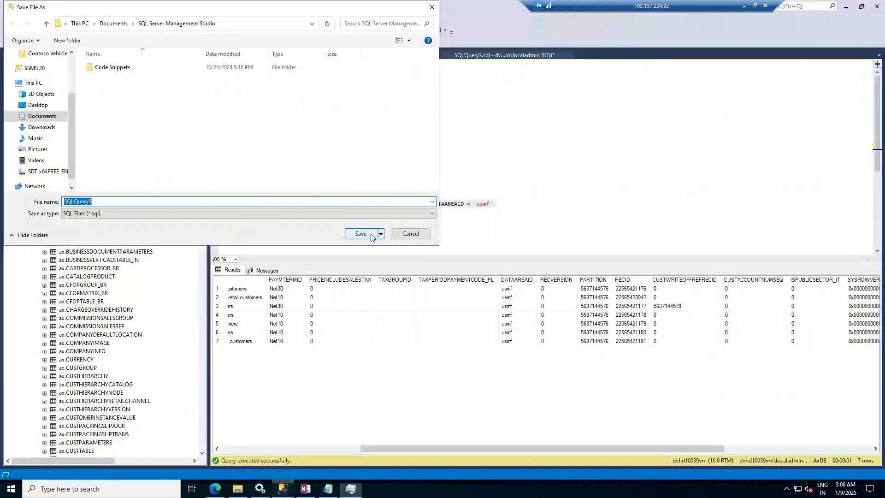
{"action": "left_click", "coordinate": [408, 233]}
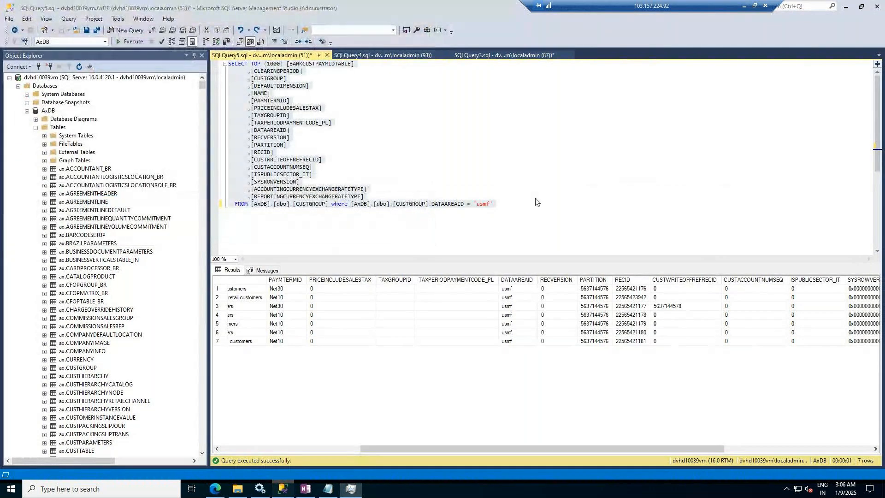
{"action": "key", "text": "ctrl+shift+s"}
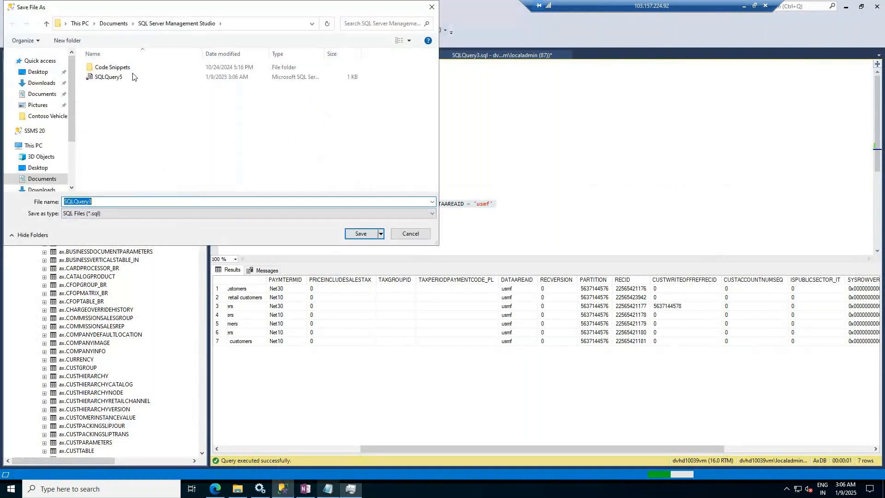
{"action": "left_click", "coordinate": [360, 234]}
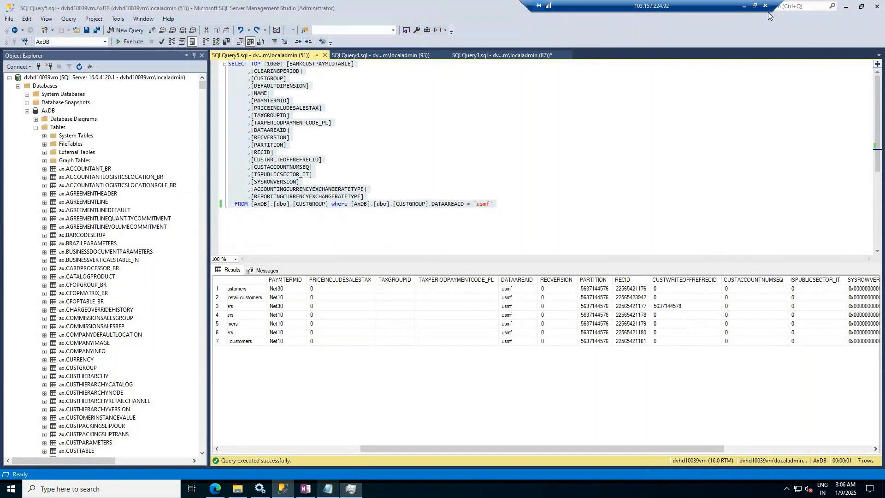
Step: Reload the ended Finance and Operations session in the second browser tab
{"action": "left_click", "coordinate": [215, 489]}
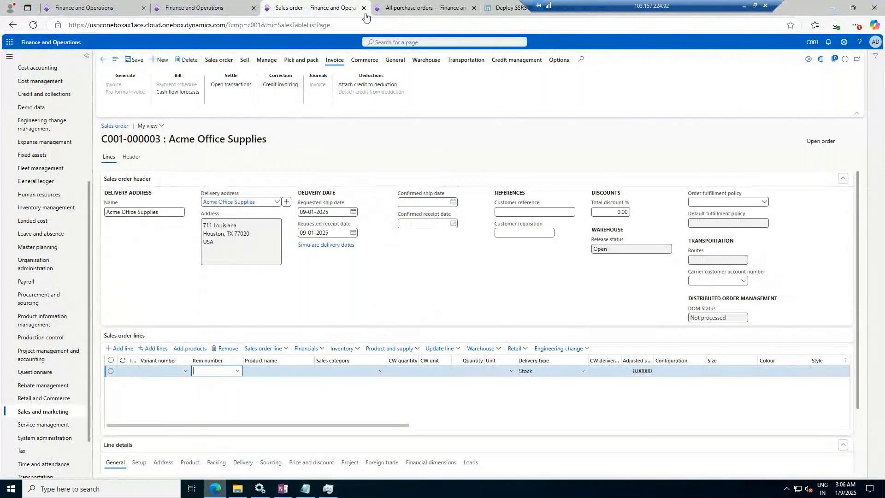
{"action": "key", "text": "ctrl+Tab"}
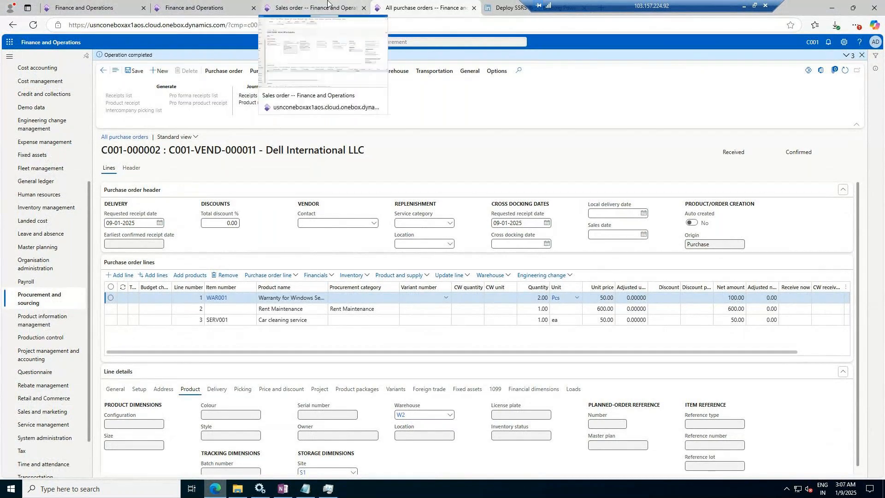
{"action": "left_click", "coordinate": [194, 7]}
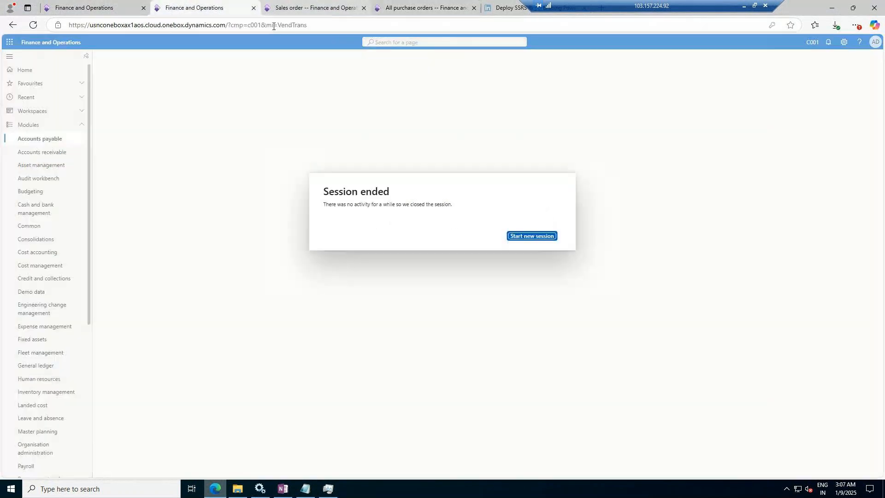
{"action": "left_click", "coordinate": [33, 26]}
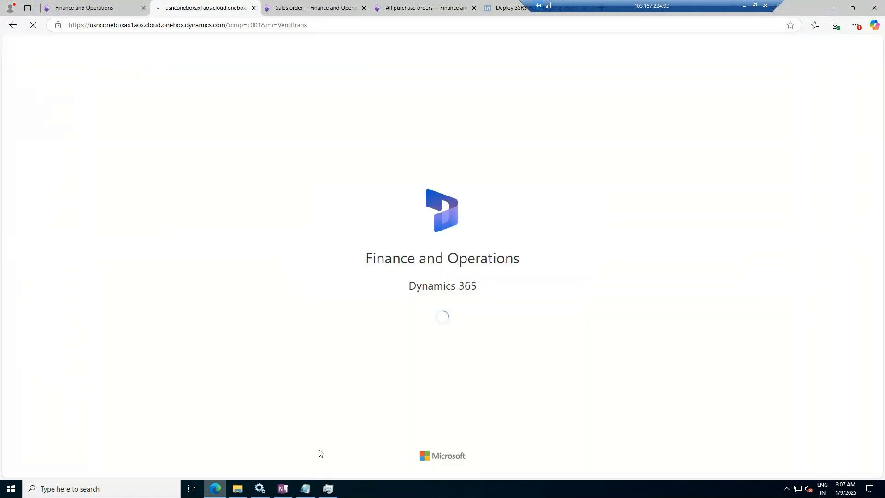
Step: Close the other open desktop applications: OneNote, Services, Notepad and File Explorer
{"action": "left_click", "coordinate": [283, 489]}
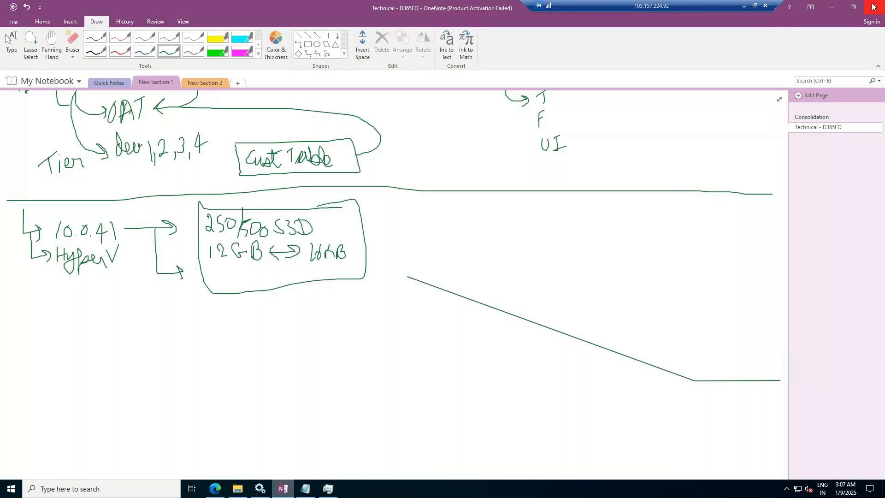
{"action": "left_click", "coordinate": [875, 6]}
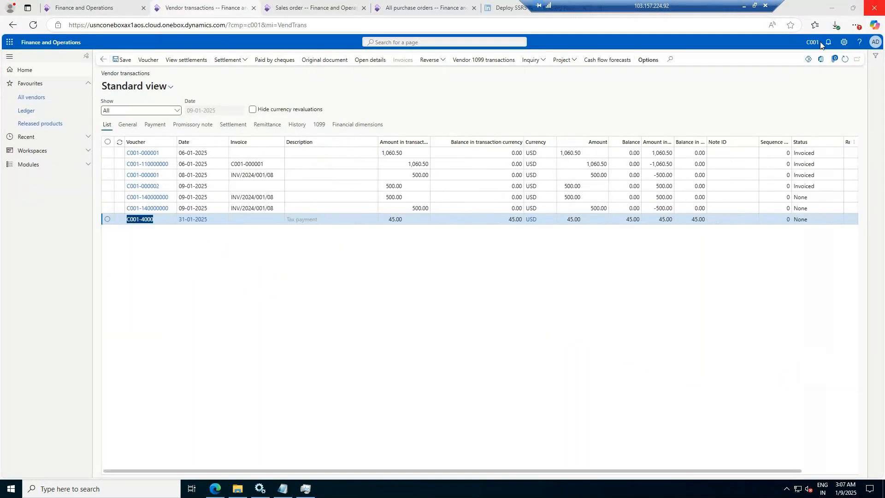
{"action": "left_click", "coordinate": [261, 491]}
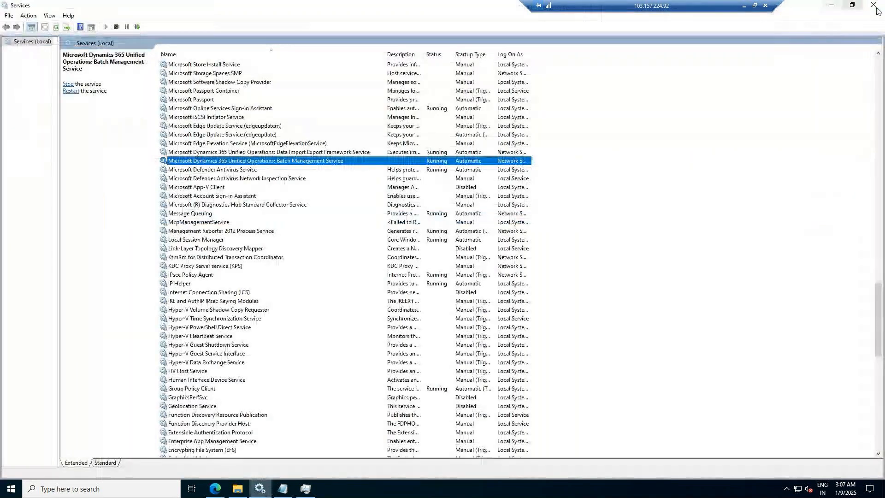
{"action": "left_click", "coordinate": [875, 7]}
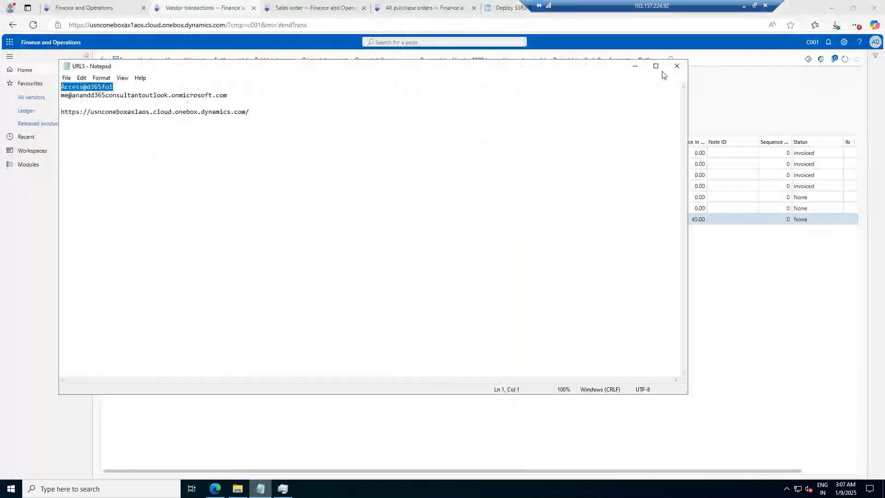
{"action": "left_click", "coordinate": [677, 68]}
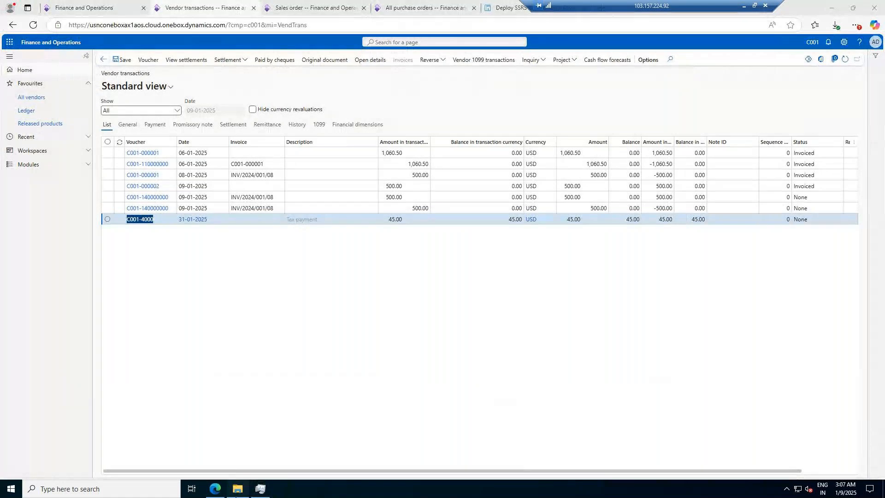
{"action": "left_click", "coordinate": [237, 488]}
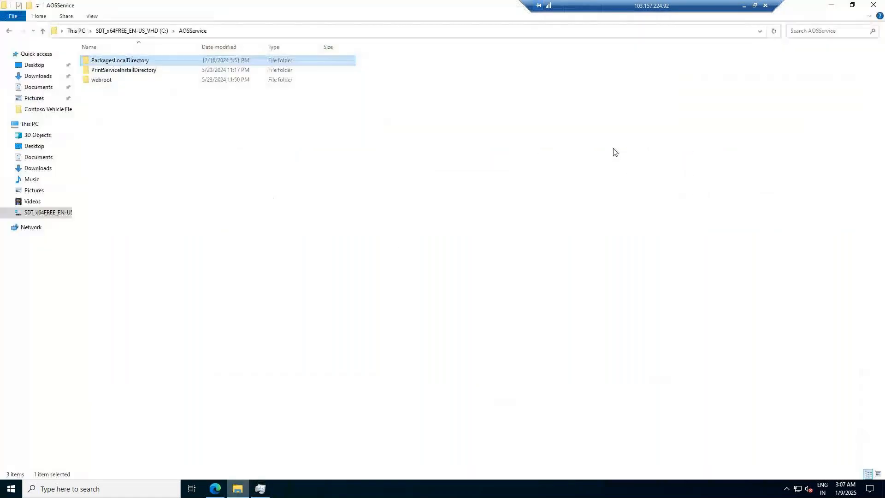
{"action": "left_click", "coordinate": [872, 7]}
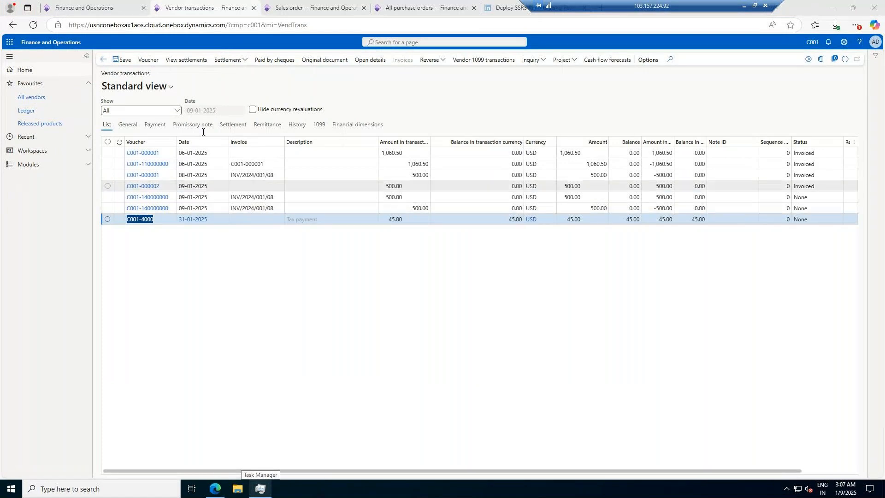
Step: Open the Inventory management on-hand list and apply the filters to list stock on hand
{"action": "left_click", "coordinate": [29, 164]}
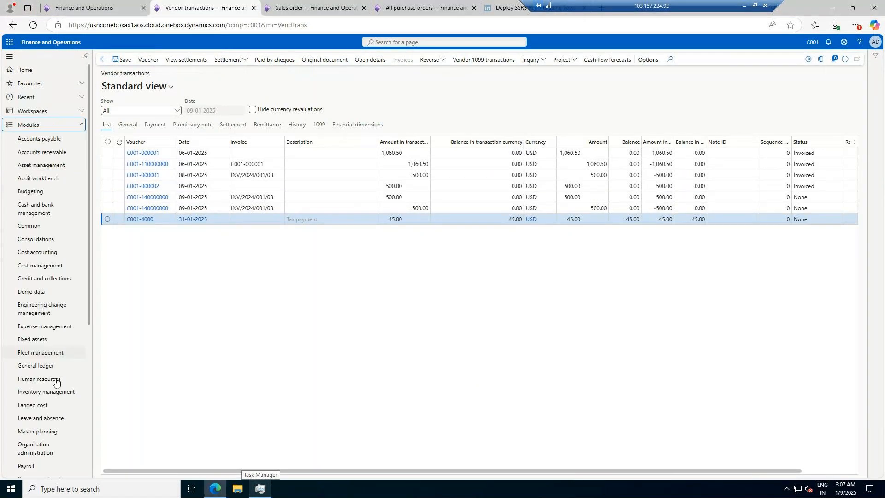
{"action": "left_click", "coordinate": [50, 391]}
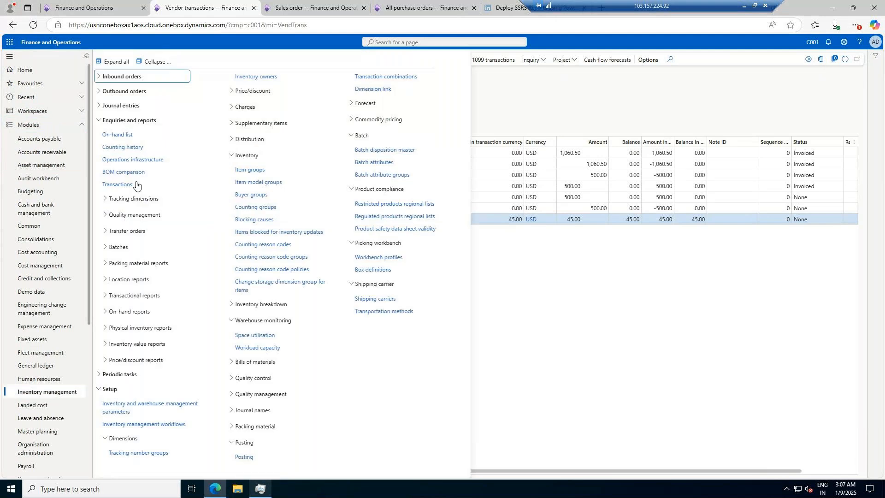
{"action": "left_click", "coordinate": [123, 138]}
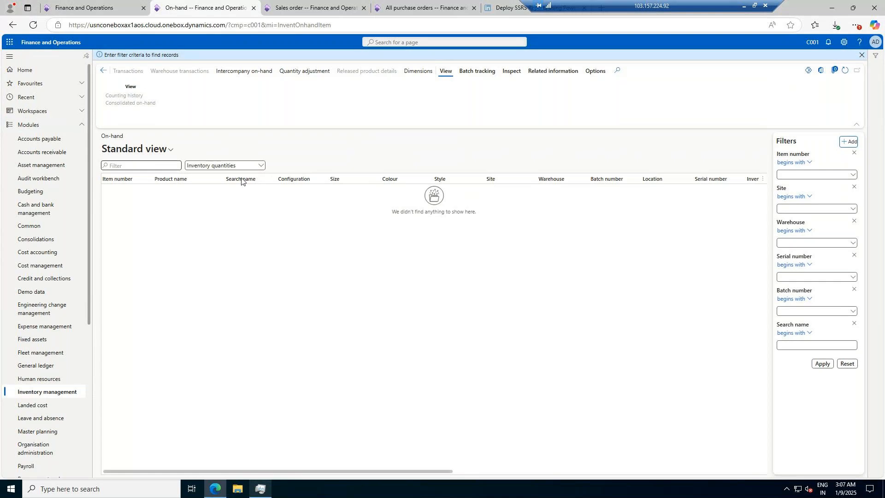
{"action": "left_click", "coordinate": [826, 364]}
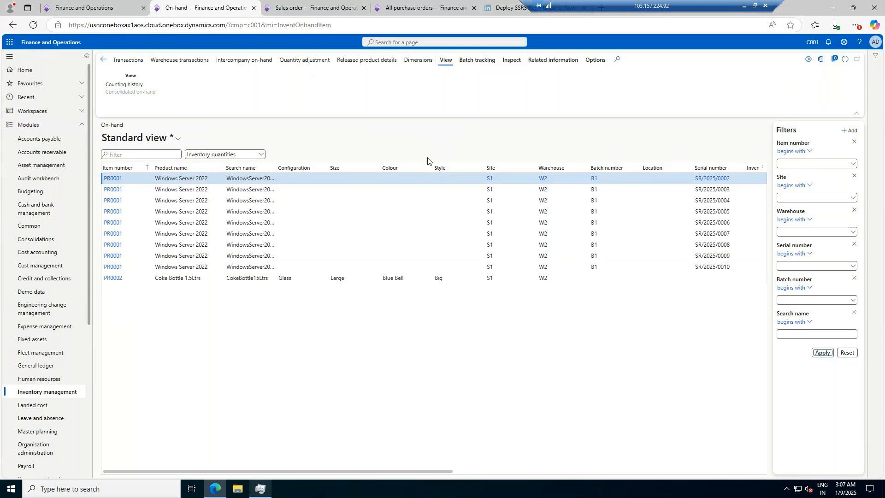
{"action": "left_click", "coordinate": [432, 4]}
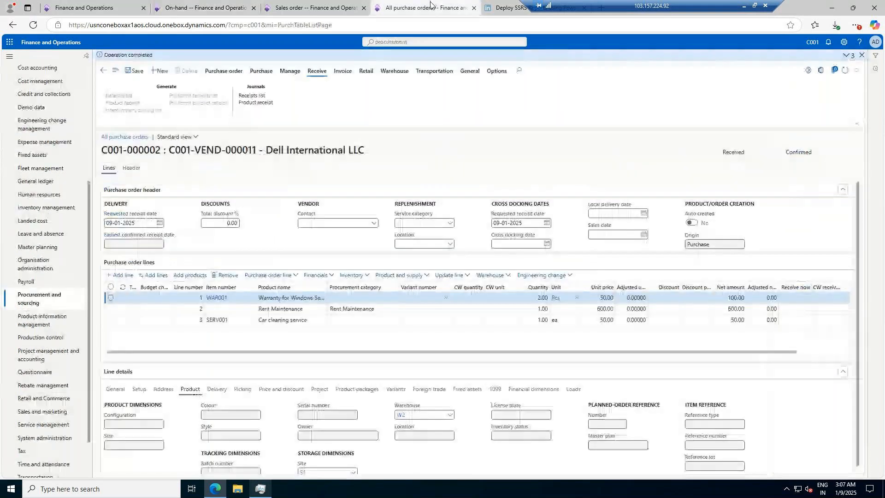
{"action": "left_click", "coordinate": [344, 71]}
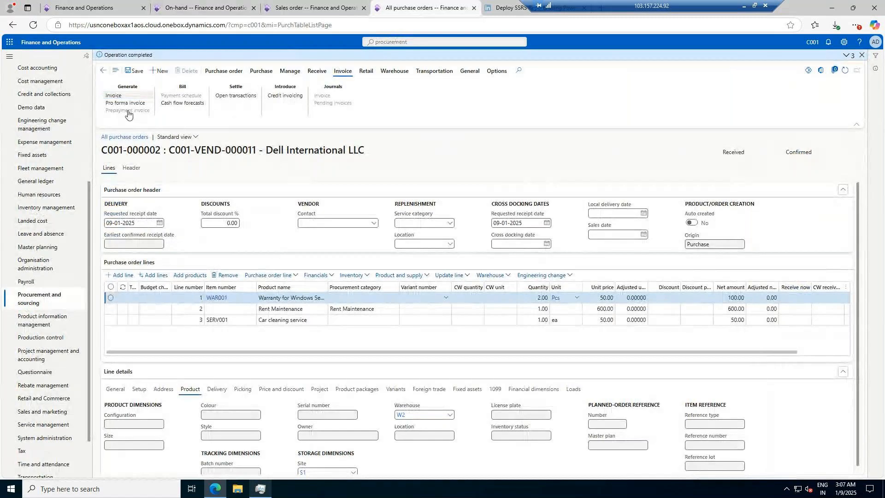
{"action": "left_click", "coordinate": [193, 16]}
Step: Open the vendor transactions for Dell International LLC from the Accounts payable vendor list
{"action": "left_click", "coordinate": [39, 138]}
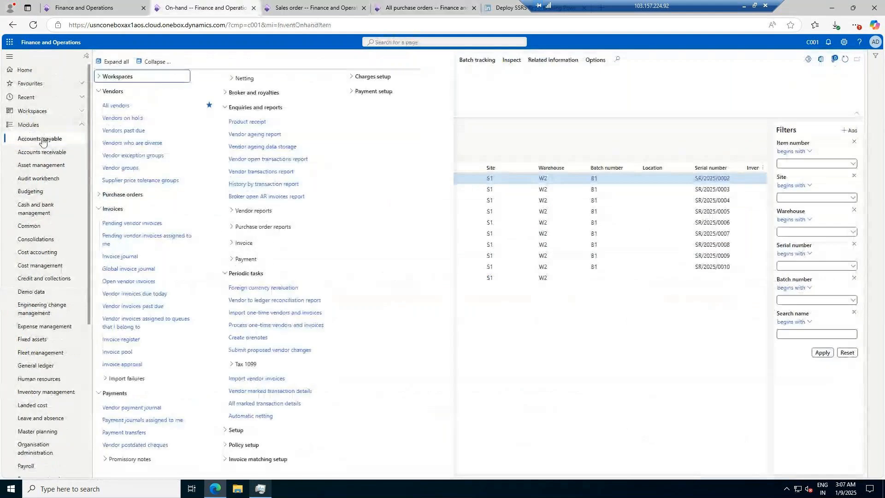
{"action": "left_click", "coordinate": [123, 106]}
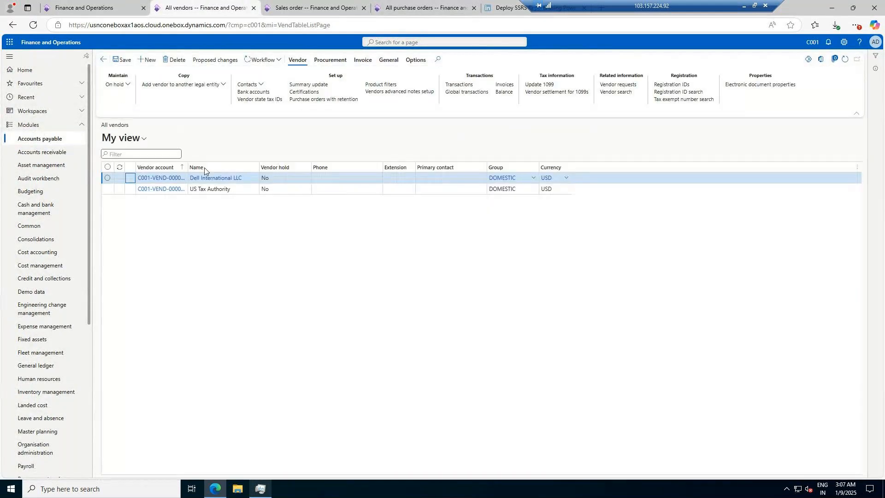
{"action": "left_click", "coordinate": [468, 85]}
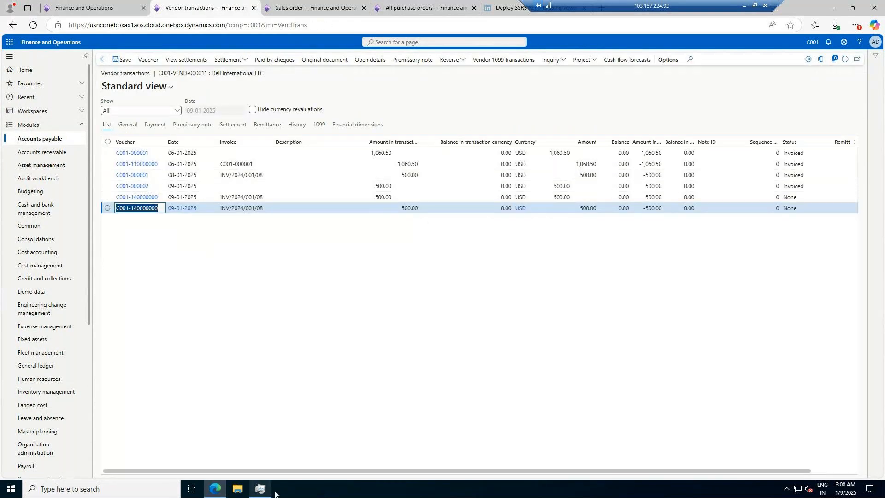
Step: Check CPU and memory usage on the Task Manager performance view
{"action": "left_click", "coordinate": [261, 491]}
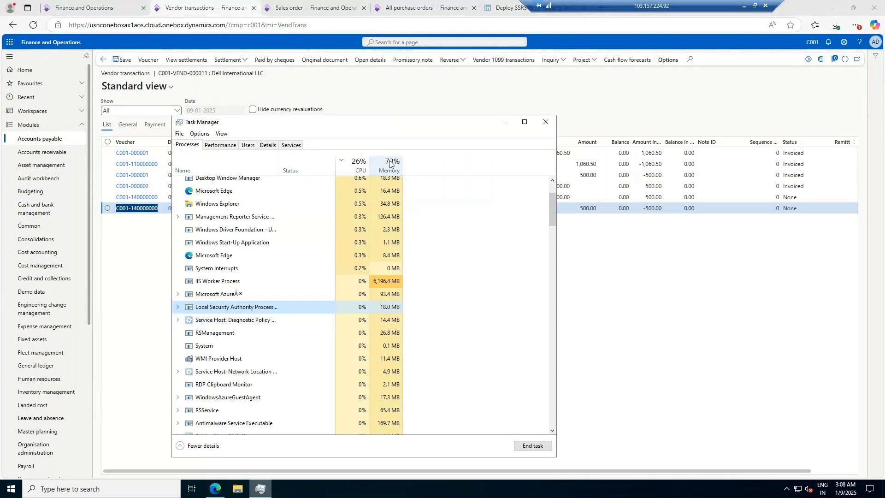
{"action": "left_click", "coordinate": [221, 144]}
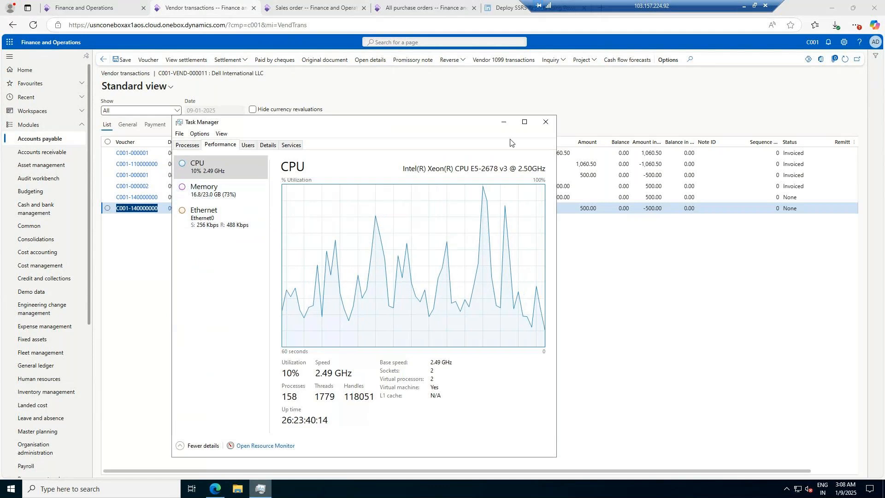
{"action": "left_click", "coordinate": [505, 125]}
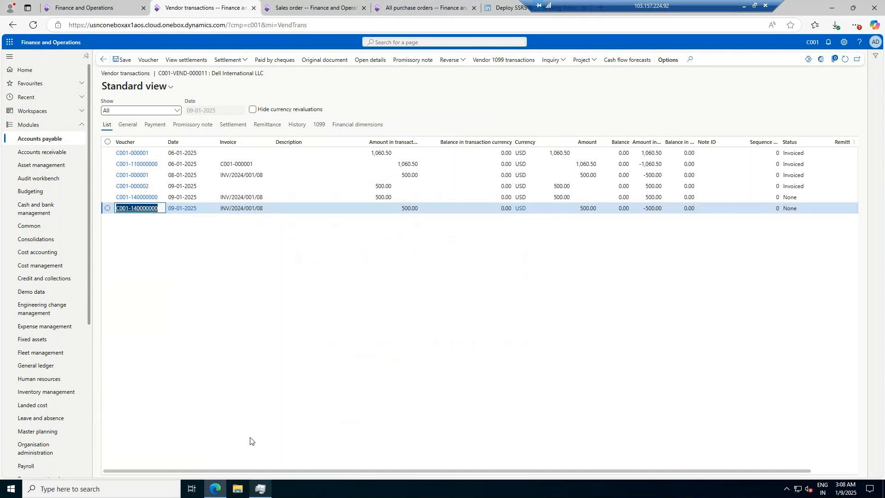
{"action": "left_click", "coordinate": [261, 491]}
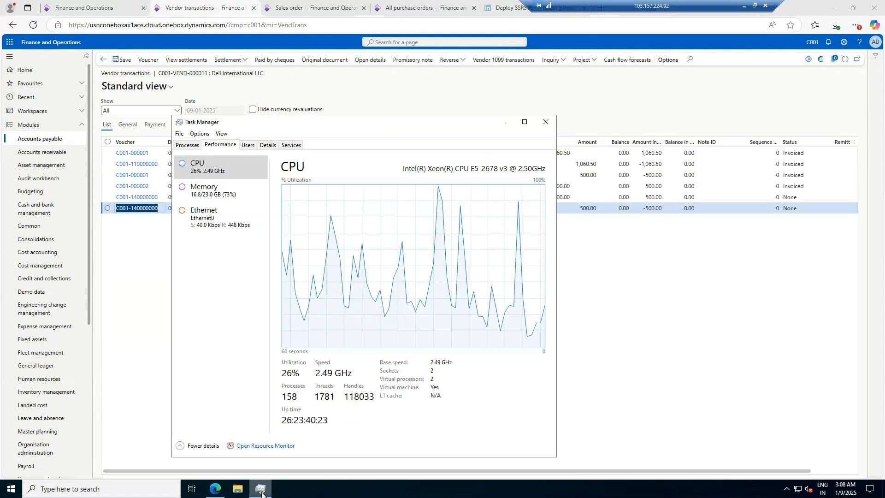
{"action": "left_click", "coordinate": [505, 122]}
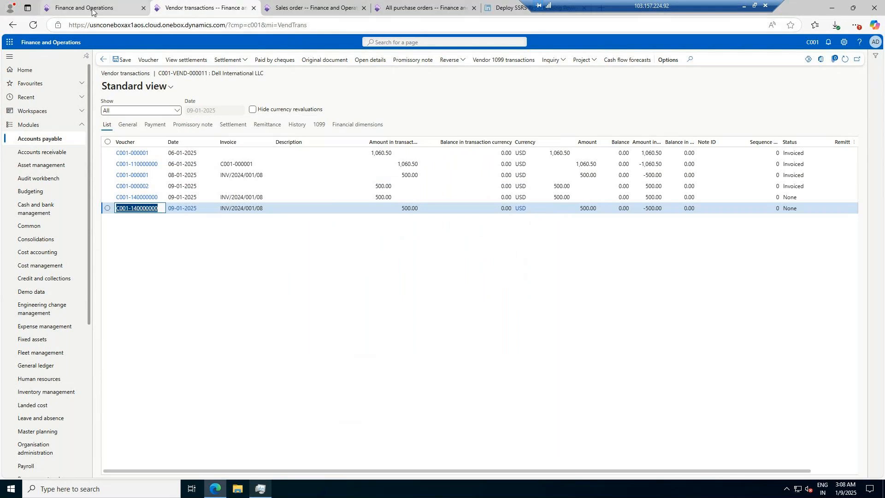
Step: Close the Deploy SSRS Reports browser tab
{"action": "left_click_drag", "start_coordinate": [611, 3], "coordinate": [713, 4]}
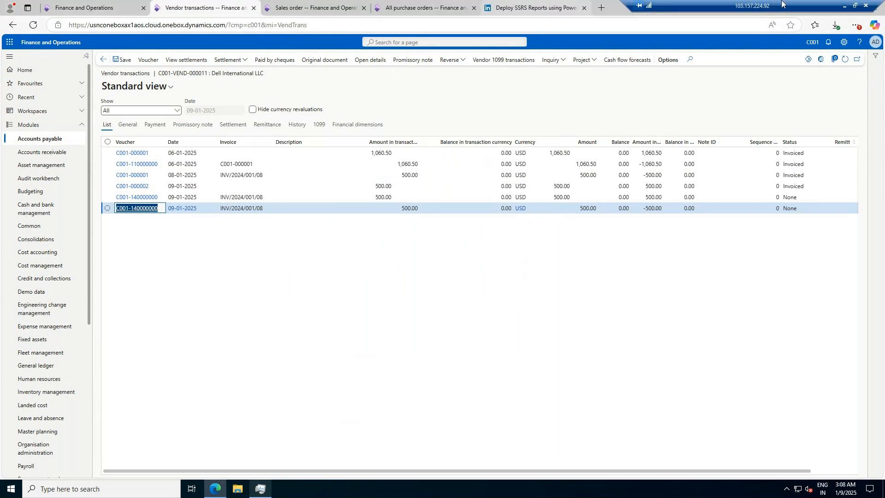
{"action": "left_click", "coordinate": [585, 9]}
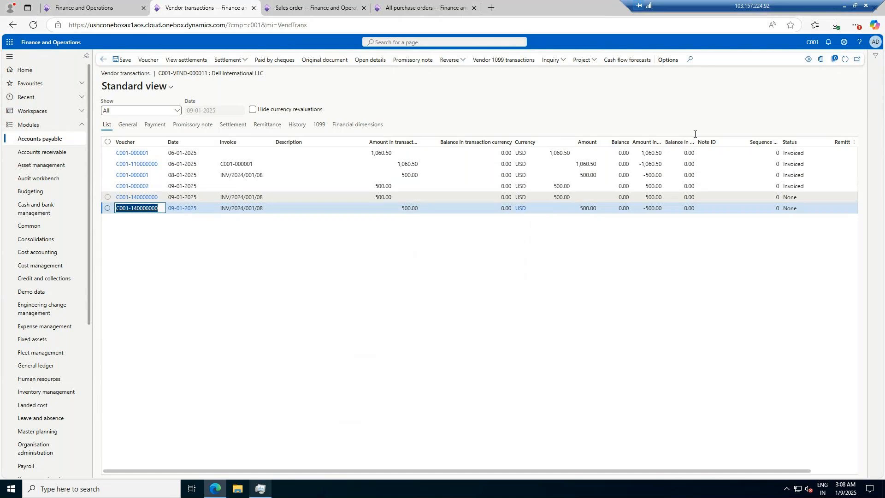
Step: Generate a vendor invoice from the Dell International LLC purchase order and set its number to INVC001-000002
{"action": "left_click", "coordinate": [415, 8]}
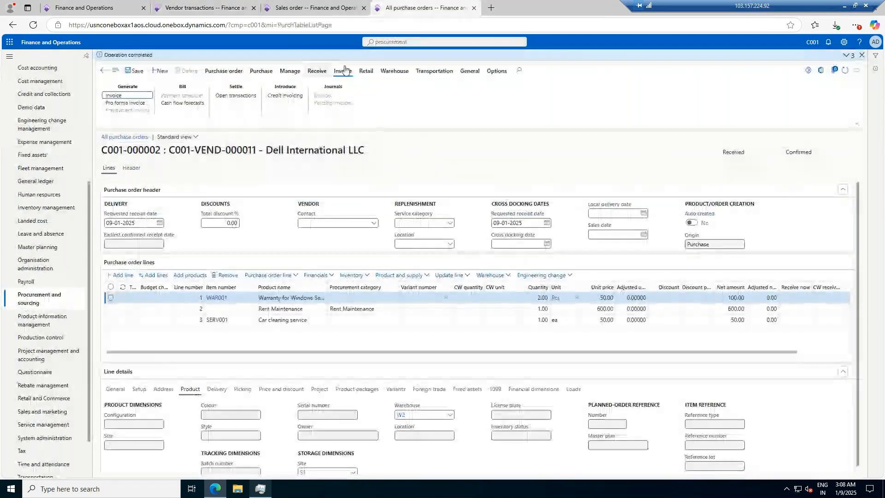
{"action": "left_click", "coordinate": [109, 98]}
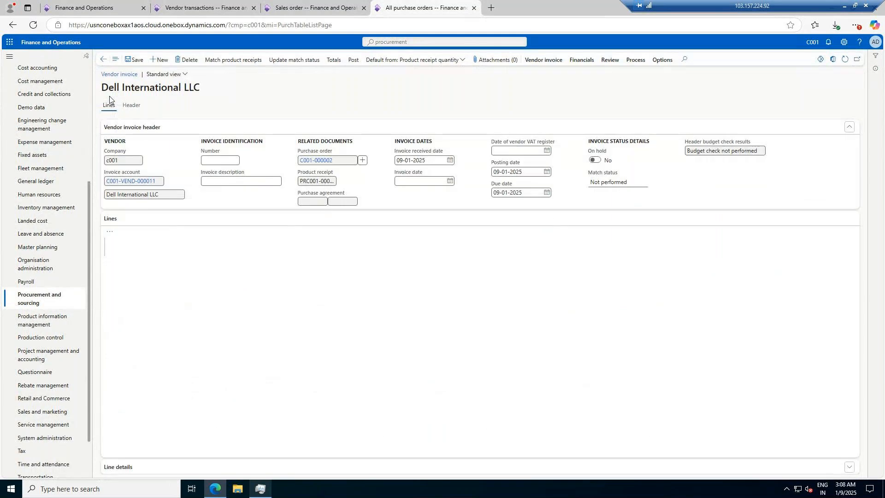
{"action": "left_click", "coordinate": [211, 210]}
{"action": "type", "text": "C001-000002"}
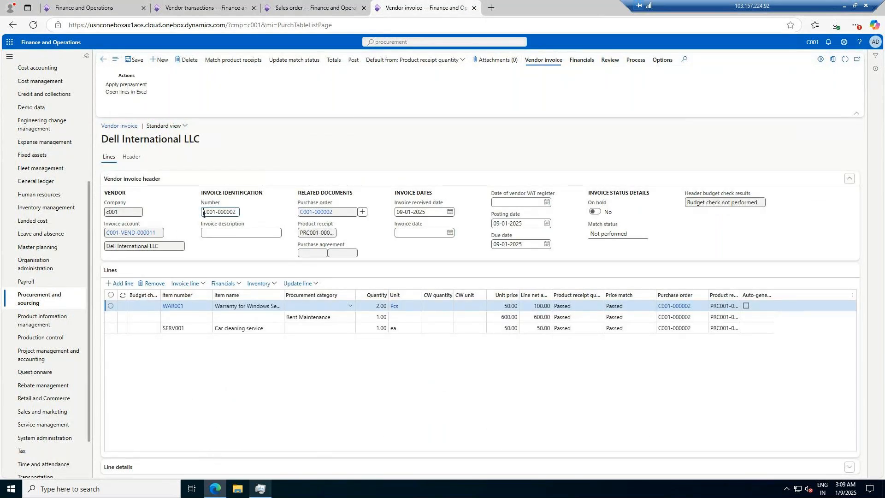
{"action": "left_click", "coordinate": [204, 212]}
{"action": "type", "text": "INV"}
{"action": "key", "text": "Tab"}
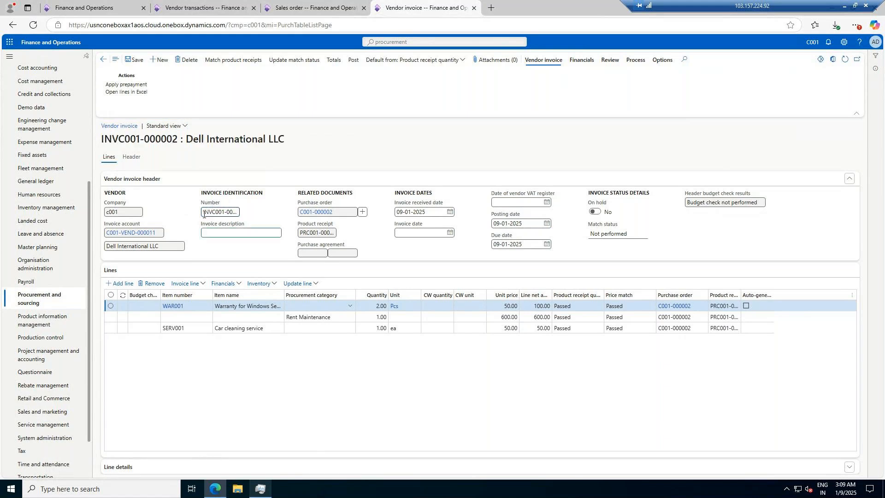
Step: Enter C001-000002 as the invoice description and set the invoice date to 09-01-2025
{"action": "type", "text": "C001-000002"}
{"action": "left_click", "coordinate": [420, 233]}
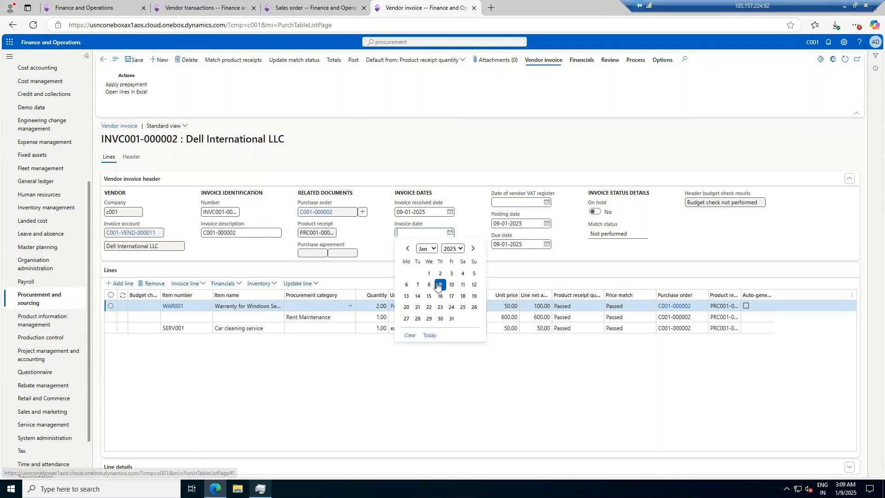
{"action": "left_click", "coordinate": [440, 284]}
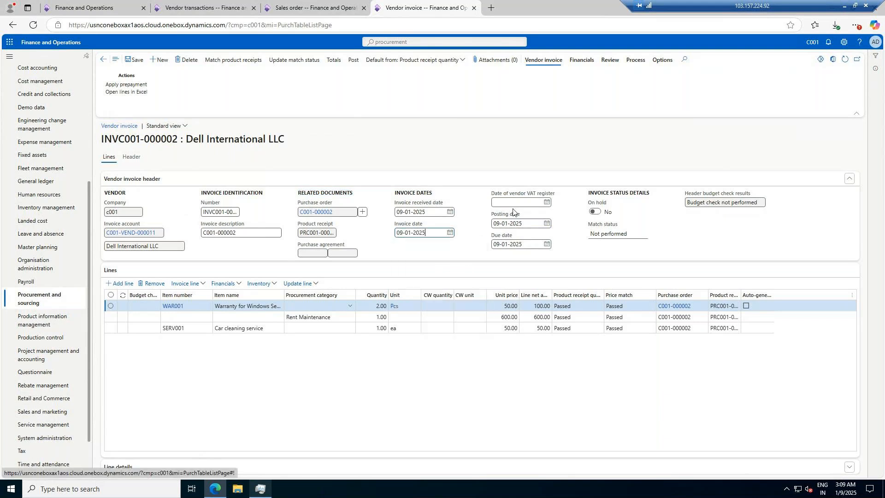
{"action": "left_click", "coordinate": [547, 244]}
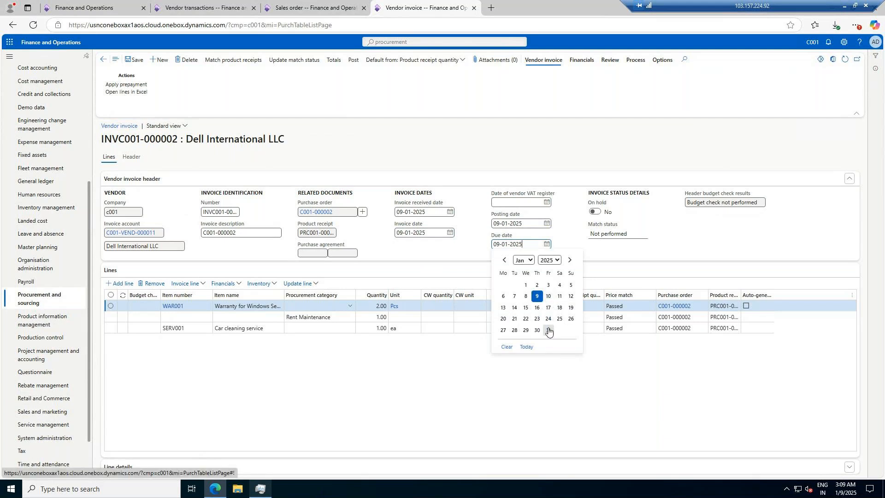
{"action": "left_click", "coordinate": [694, 221]}
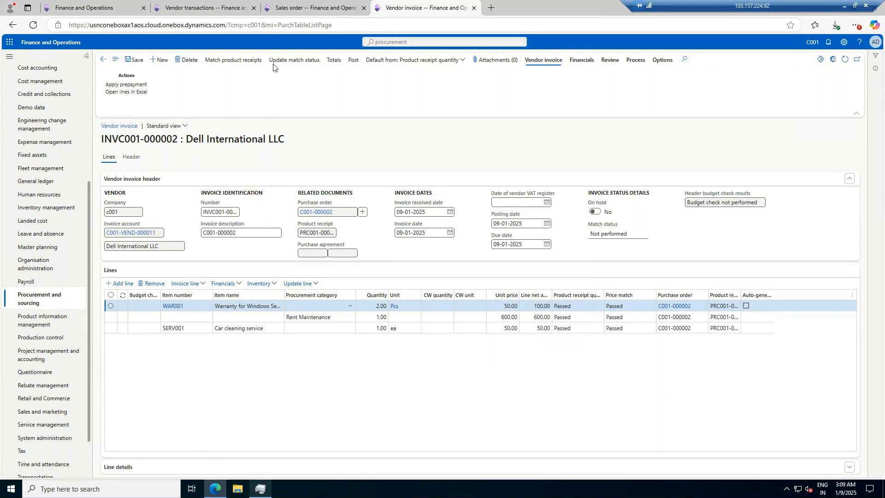
Step: Update the invoice's match status and post the vendor invoice
{"action": "left_click", "coordinate": [294, 60]}
{"action": "left_click", "coordinate": [356, 60]}
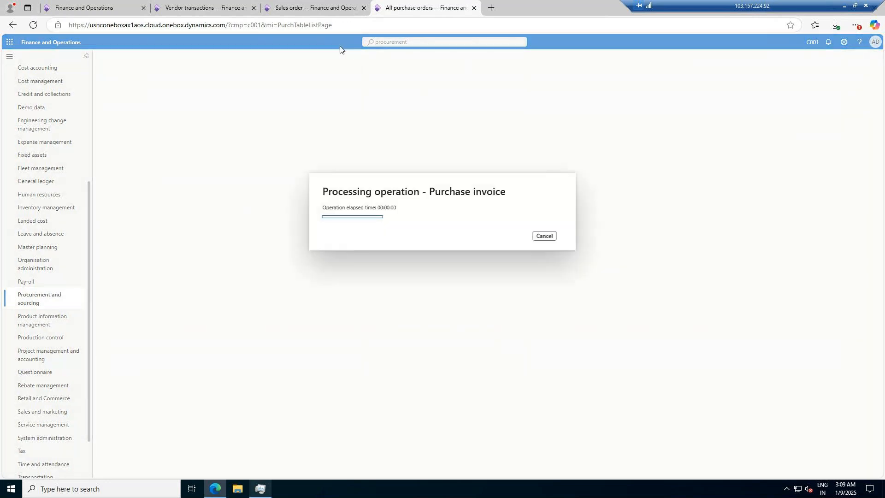
{"action": "left_click", "coordinate": [184, 7]}
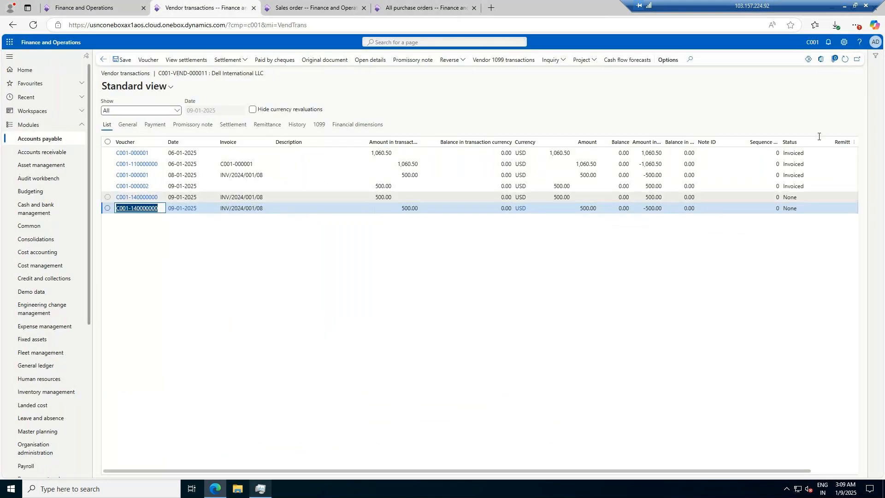
{"action": "left_click", "coordinate": [845, 59]}
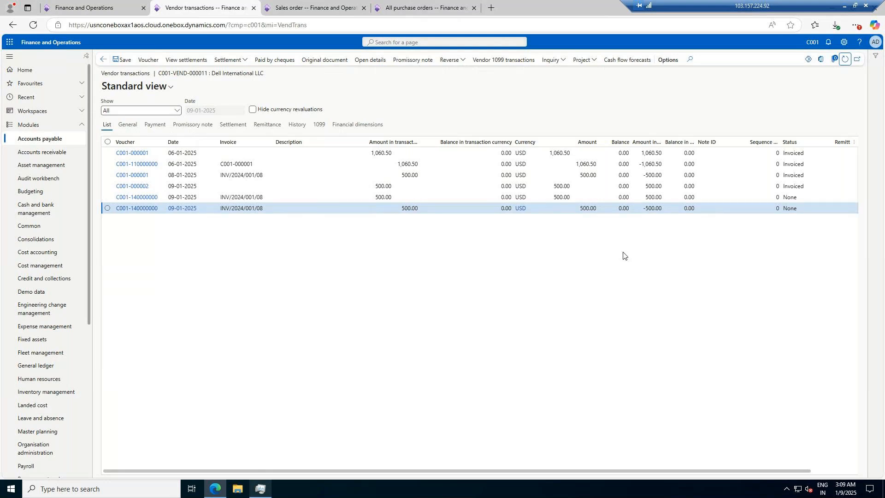
{"action": "left_click", "coordinate": [432, 6]}
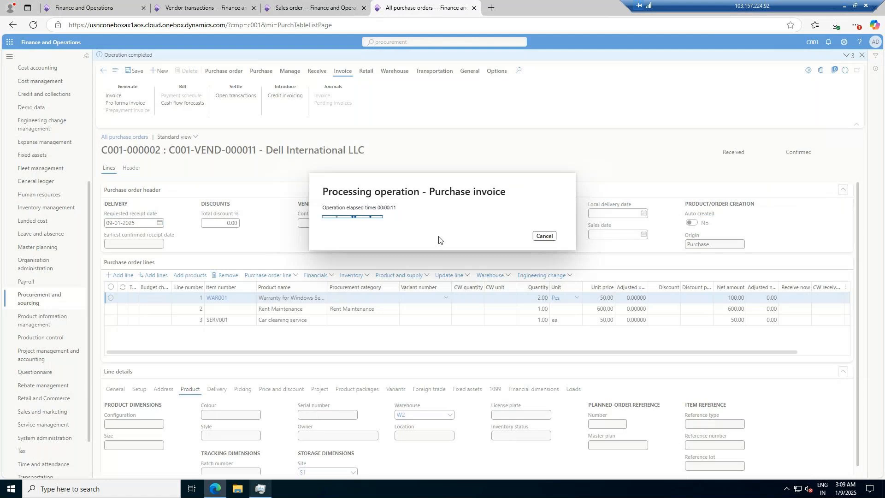
Step: Check CPU load in Task Manager while the invoice posting runs
{"action": "left_click", "coordinate": [258, 494]}
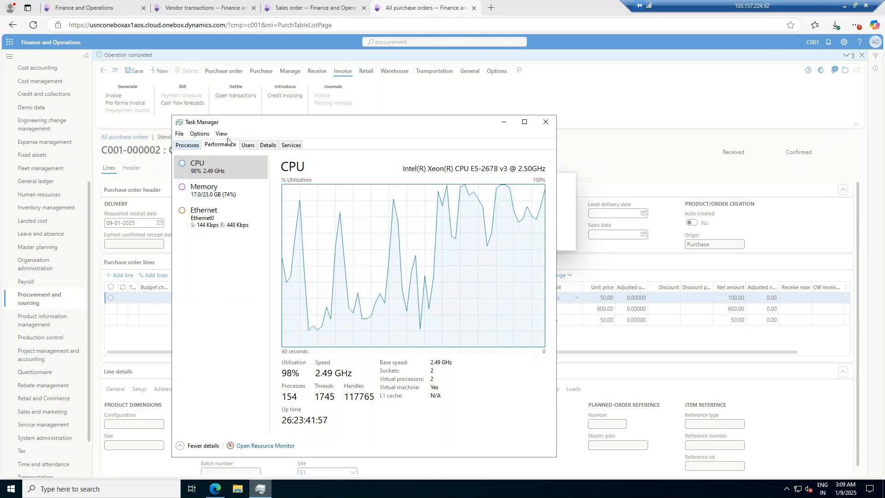
{"action": "left_click", "coordinate": [194, 145]}
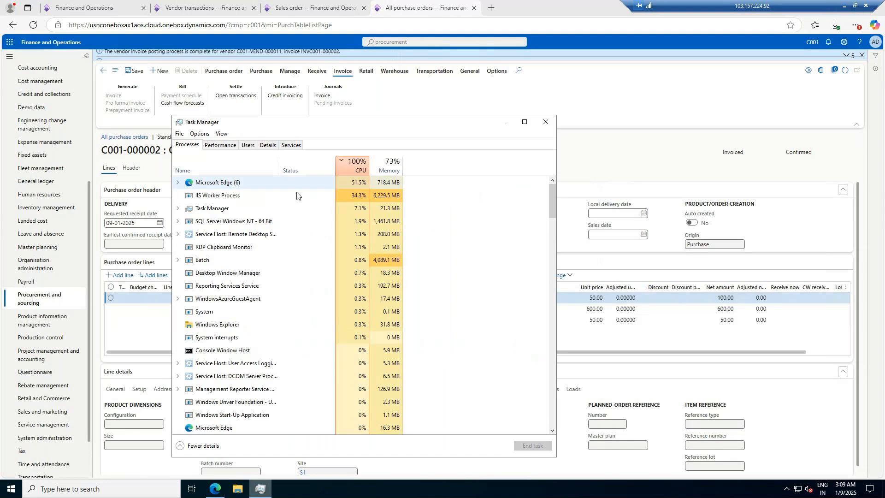
{"action": "left_click", "coordinate": [288, 180]}
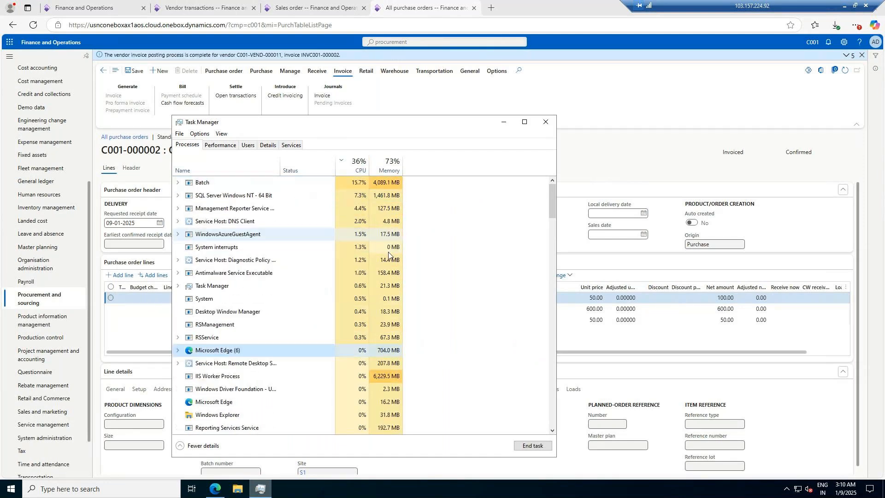
{"action": "left_click", "coordinate": [545, 121]}
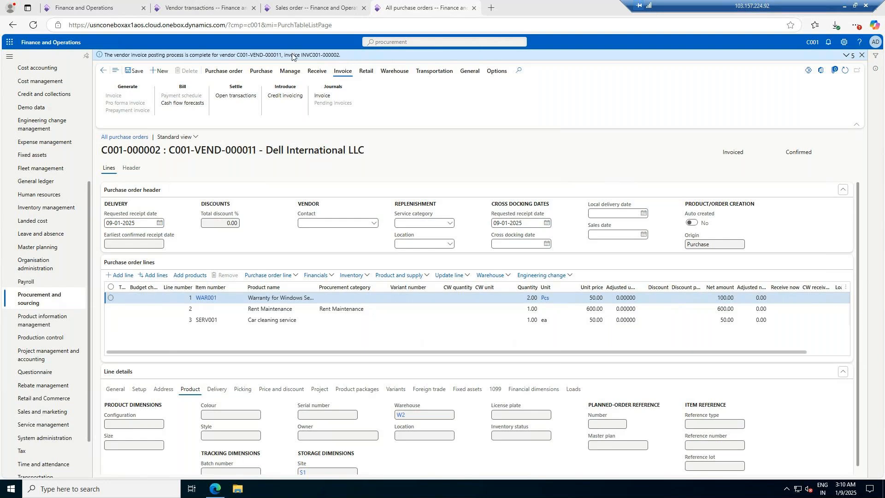
Step: Refresh the Dell vendor transactions and select the INVC001-000002 invoice transaction
{"action": "left_click", "coordinate": [157, 3]}
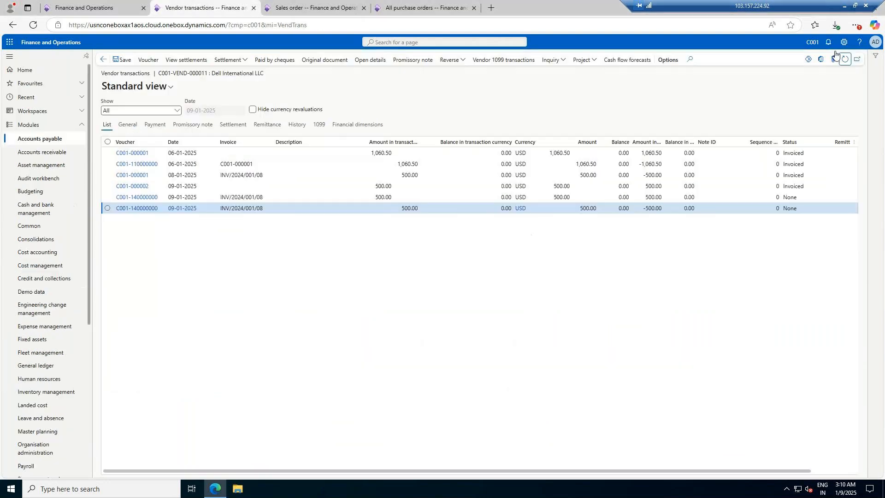
{"action": "left_click", "coordinate": [847, 63]}
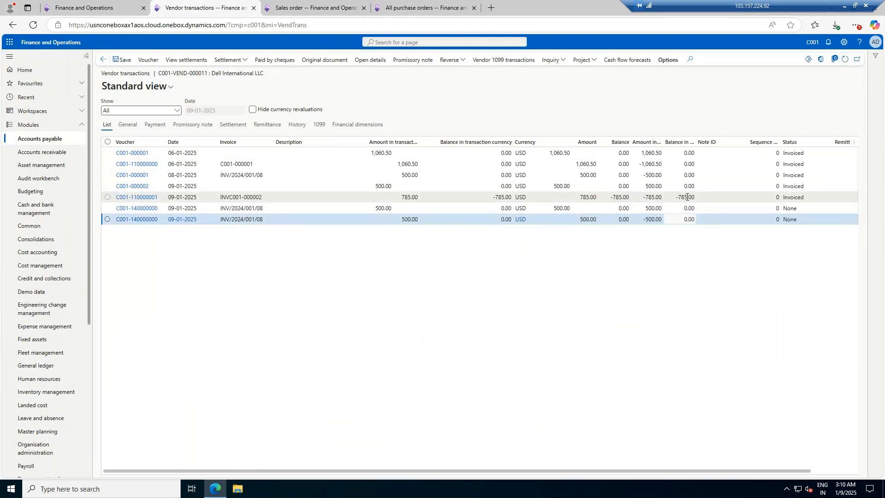
{"action": "left_click", "coordinate": [687, 197]}
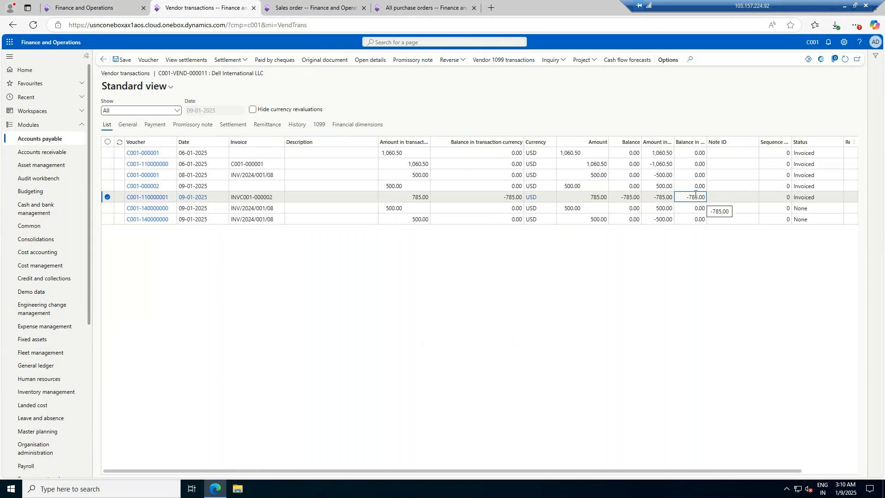
{"action": "left_click", "coordinate": [43, 140]}
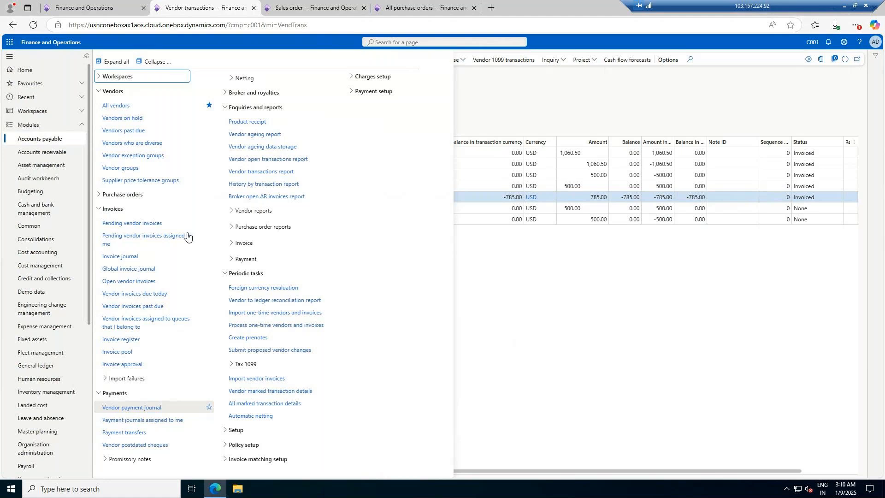
{"action": "left_click", "coordinate": [316, 8]}
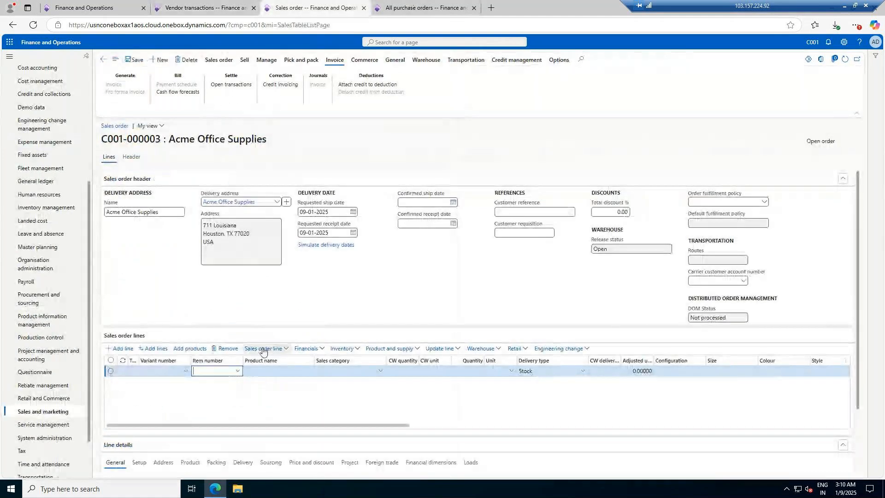
{"action": "left_click", "coordinate": [282, 350]}
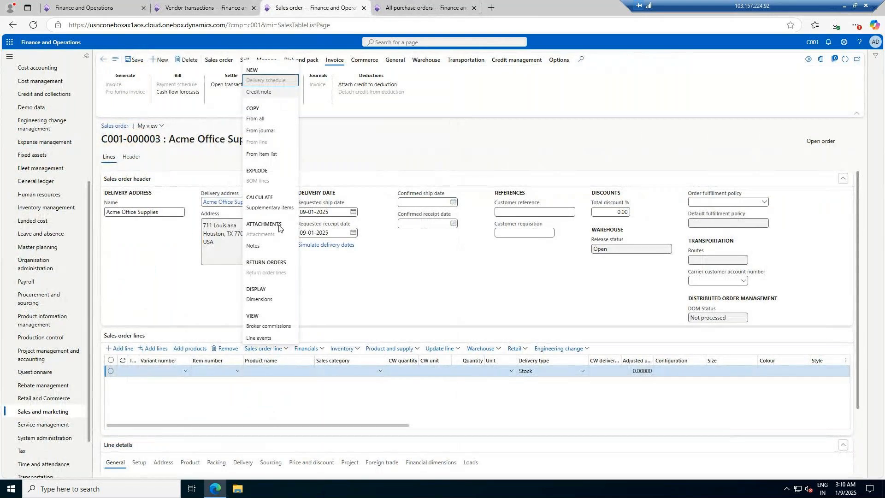
{"action": "left_click", "coordinate": [358, 298]}
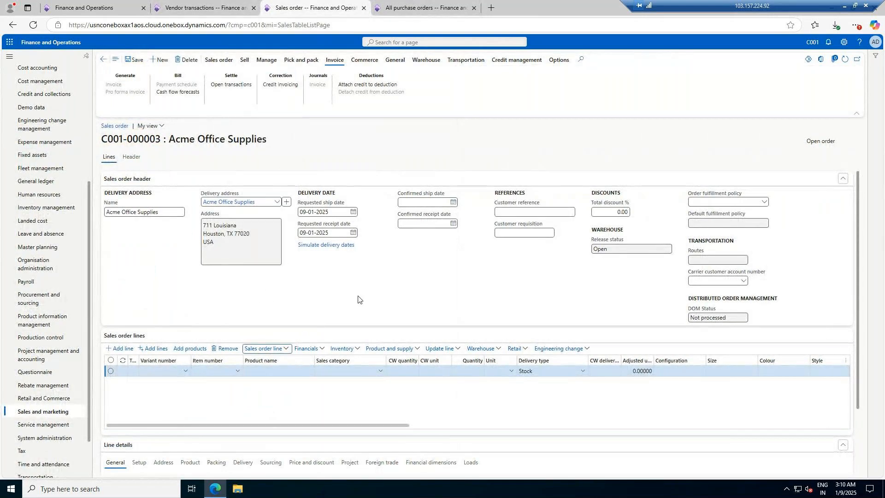
{"action": "left_click", "coordinate": [256, 375]}
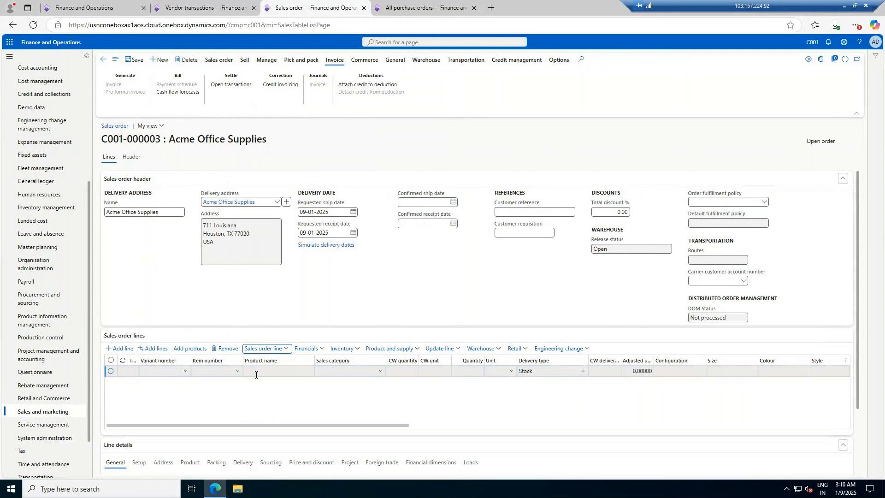
{"action": "left_click", "coordinate": [272, 349]}
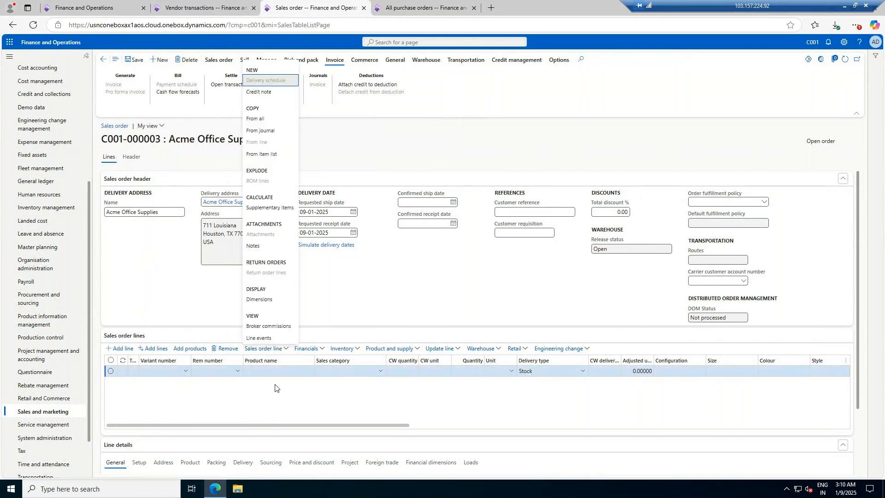
{"action": "left_click", "coordinate": [259, 118]}
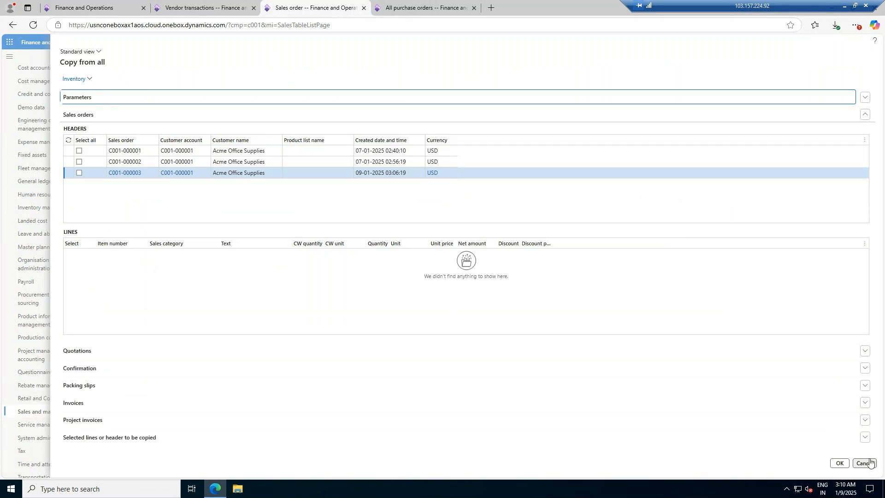
{"action": "left_click", "coordinate": [537, 97]}
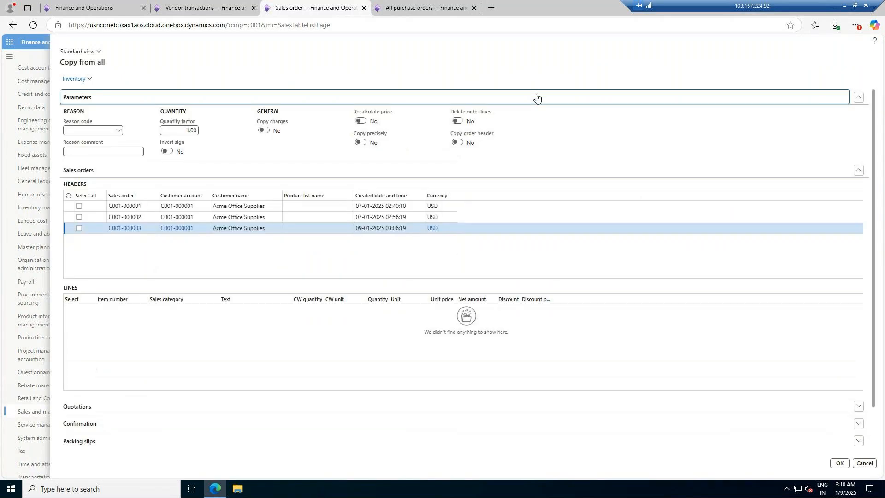
{"action": "left_click", "coordinate": [865, 464]}
{"action": "left_click", "coordinate": [424, 8]}
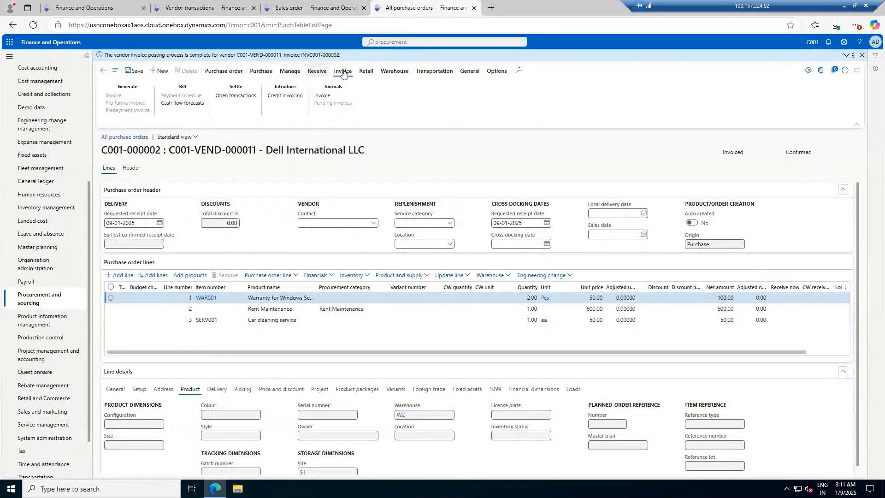
{"action": "left_click", "coordinate": [470, 71]}
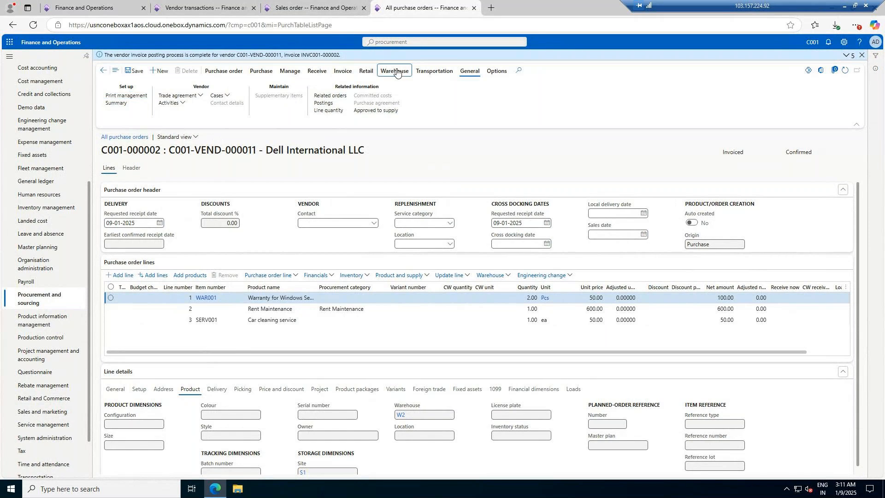
{"action": "left_click", "coordinate": [343, 71]}
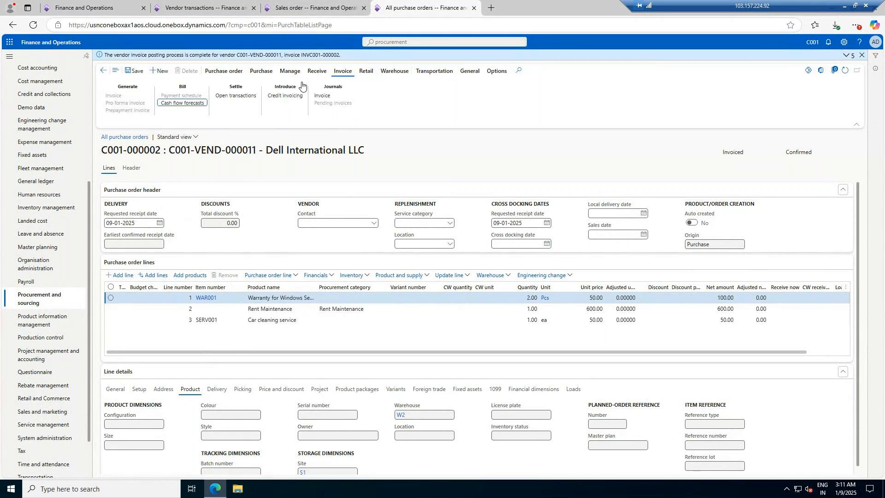
Step: Copy the lines of sales orders C001-000001 and C001-000002 into sales order C001-000003
{"action": "left_click", "coordinate": [307, 5]}
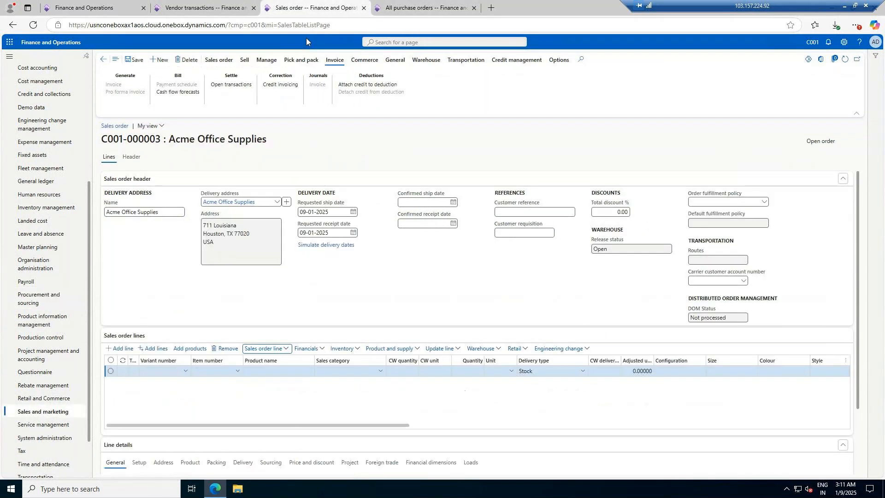
{"action": "left_click", "coordinate": [285, 350]}
{"action": "left_click", "coordinate": [253, 120]}
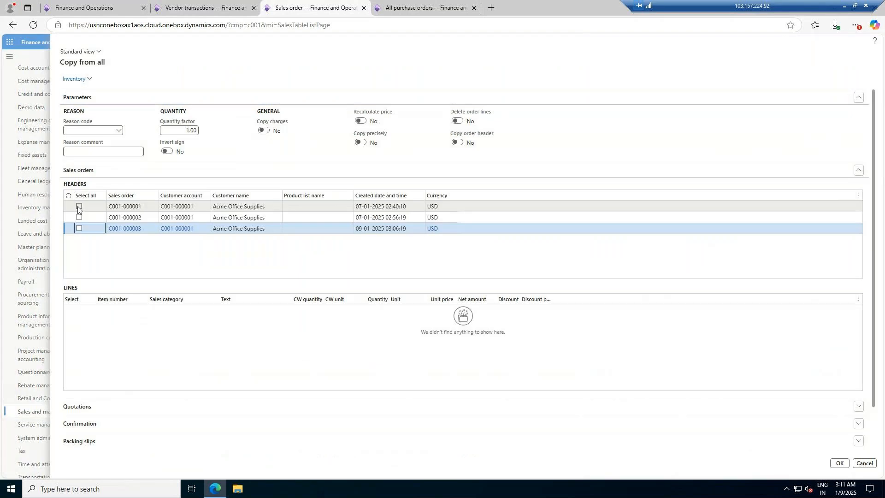
{"action": "left_click", "coordinate": [79, 207]}
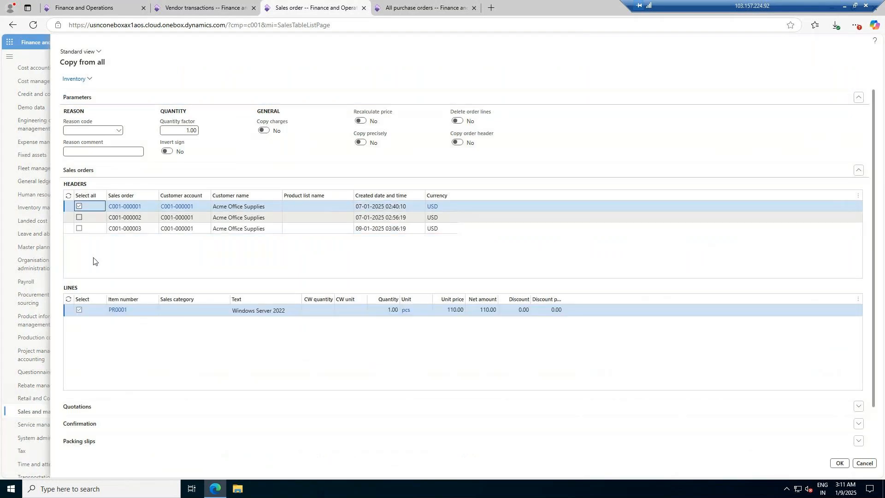
{"action": "left_click", "coordinate": [79, 218]}
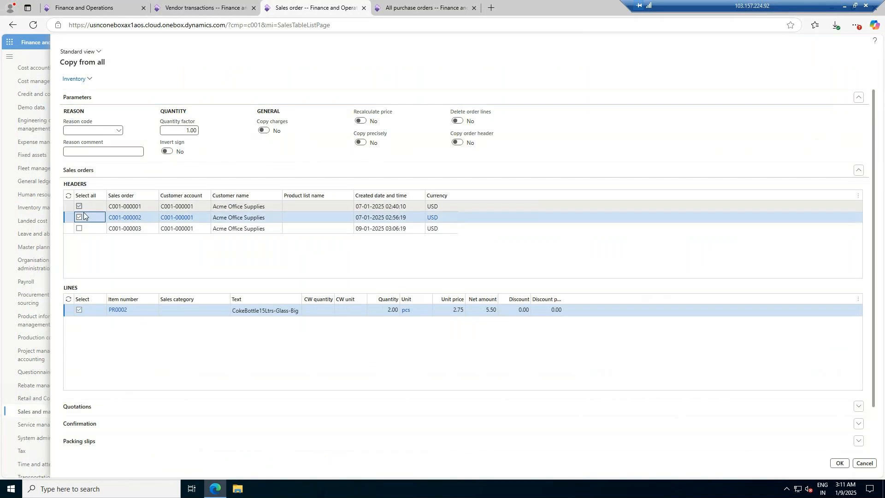
{"action": "left_click", "coordinate": [840, 464]}
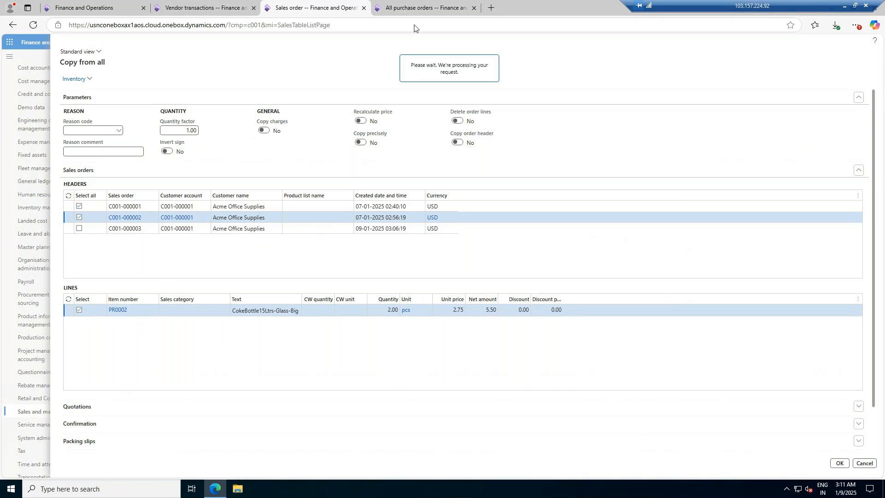
Step: Create a new vendor payment journal with the Vendorpay journal name and open its lines
{"action": "left_click", "coordinate": [424, 8]}
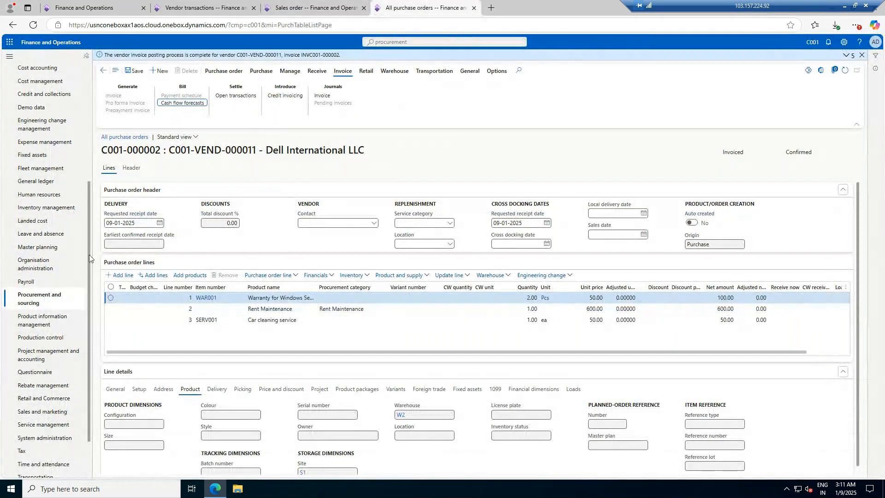
{"action": "left_click", "coordinate": [203, 8]}
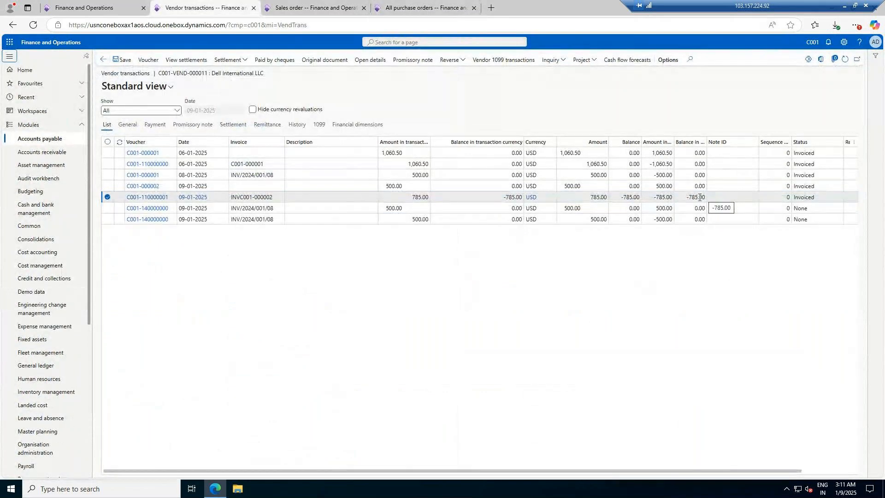
{"action": "left_click", "coordinate": [42, 139]}
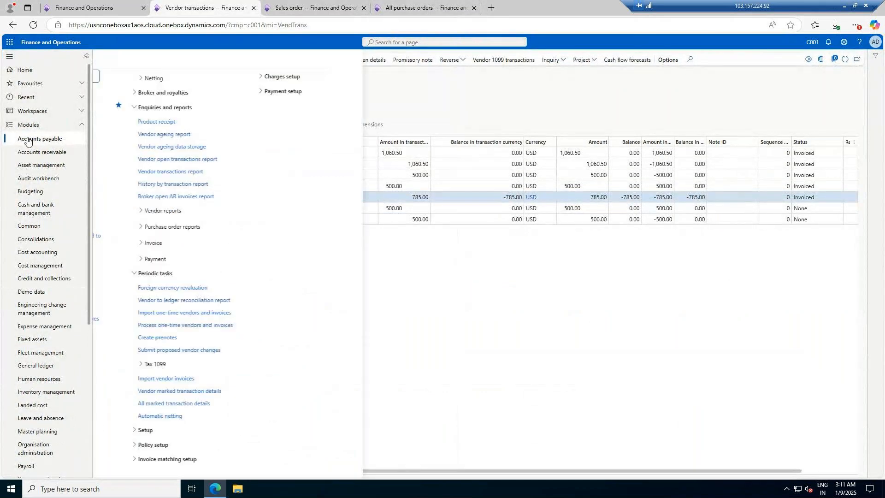
{"action": "left_click", "coordinate": [132, 408]}
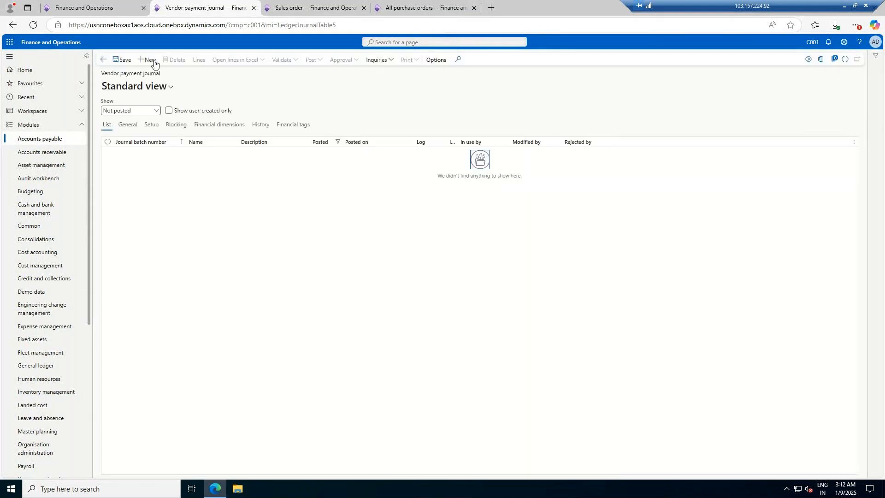
{"action": "left_click", "coordinate": [151, 60]}
{"action": "left_click", "coordinate": [244, 153]}
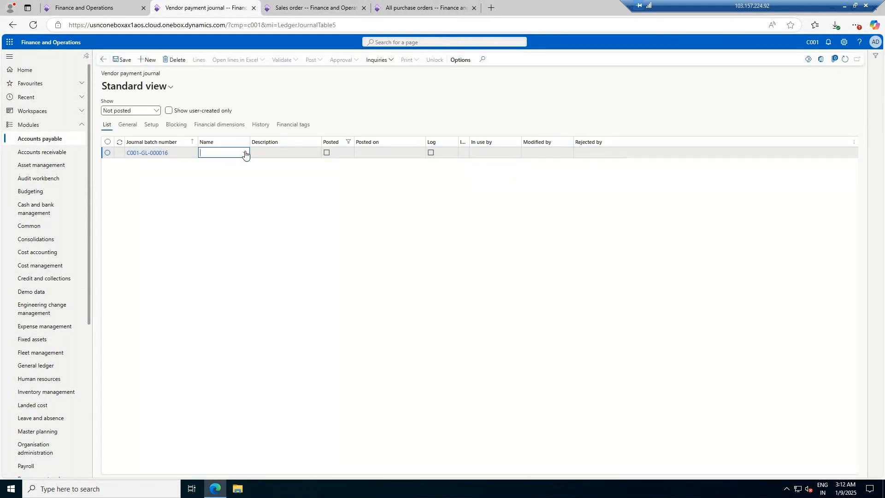
{"action": "left_click", "coordinate": [245, 175]}
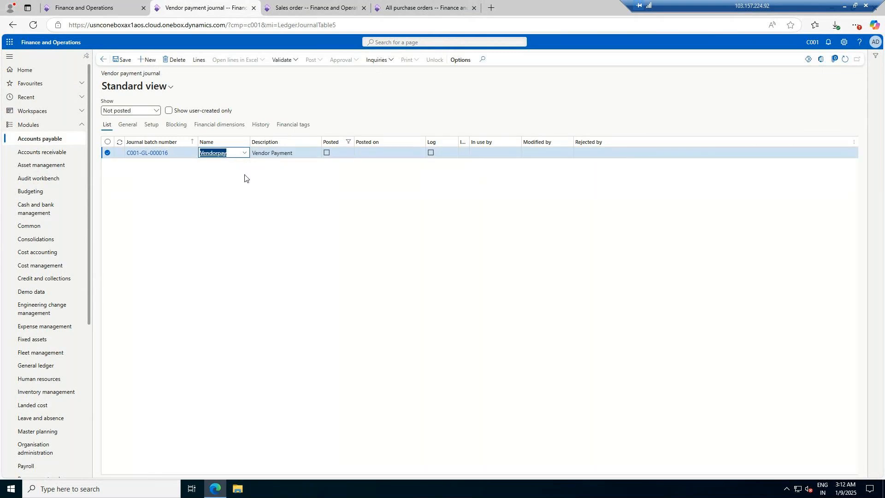
{"action": "left_click", "coordinate": [199, 61]}
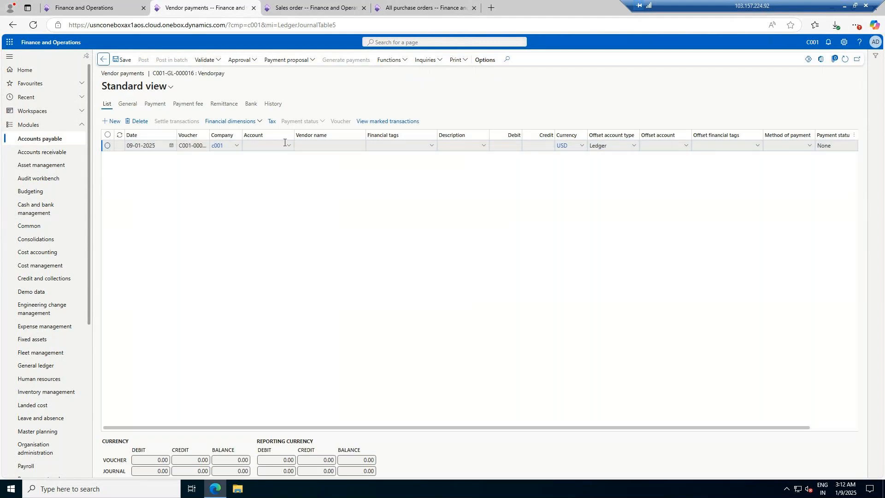
Step: Set the payment line's account to vendor Dell International LLC and save the line
{"action": "left_click", "coordinate": [288, 147]}
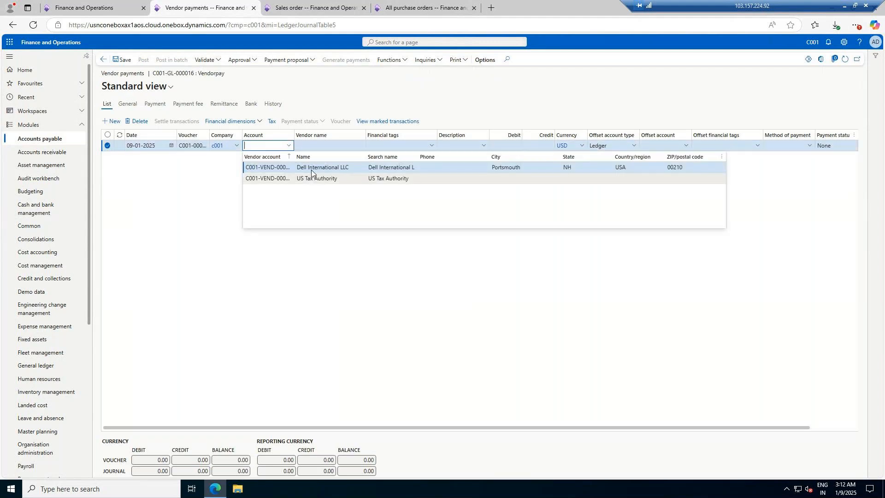
{"action": "left_click", "coordinate": [311, 168]}
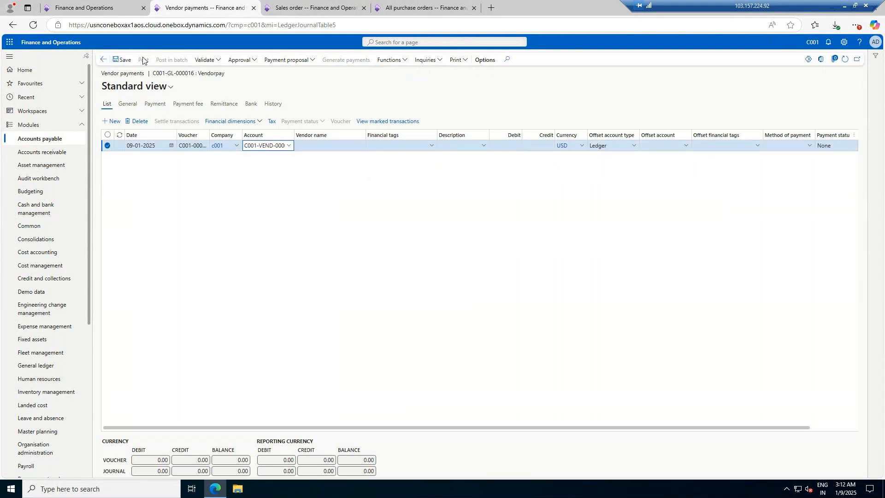
{"action": "left_click", "coordinate": [125, 61]}
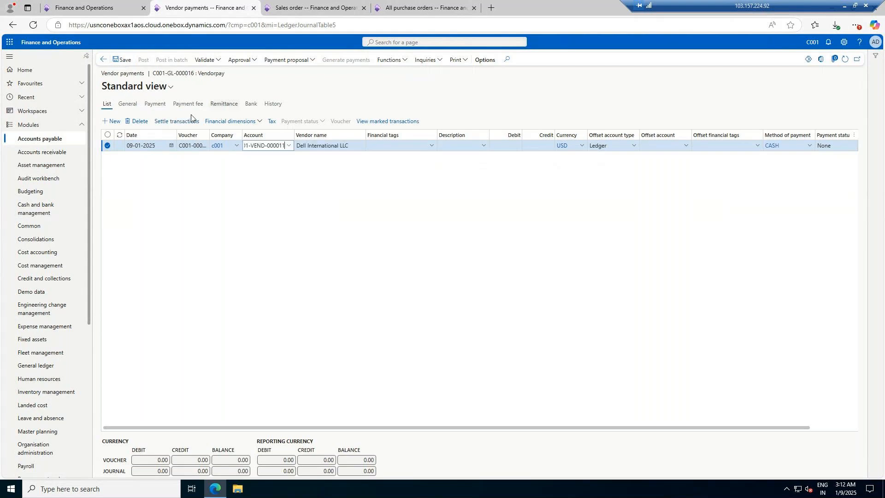
Step: Settle the payment line against the marked INVC001-000002 invoice
{"action": "left_click", "coordinate": [179, 121]}
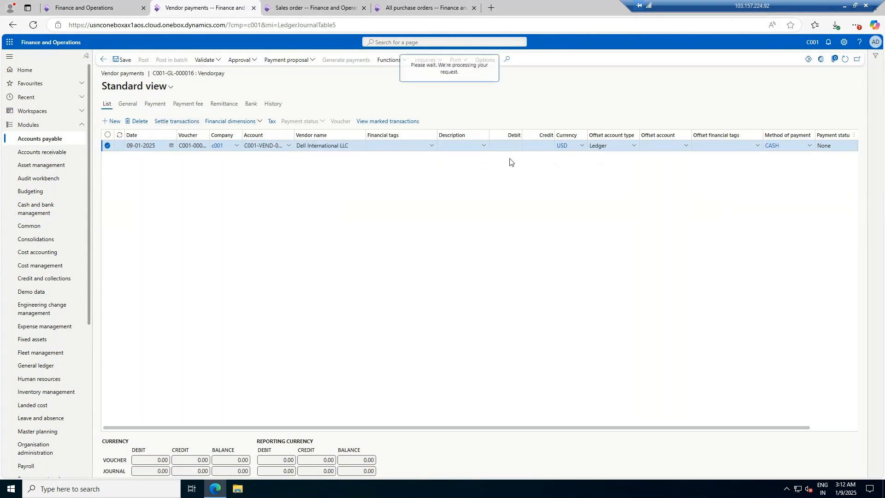
{"action": "left_click", "coordinate": [100, 122]}
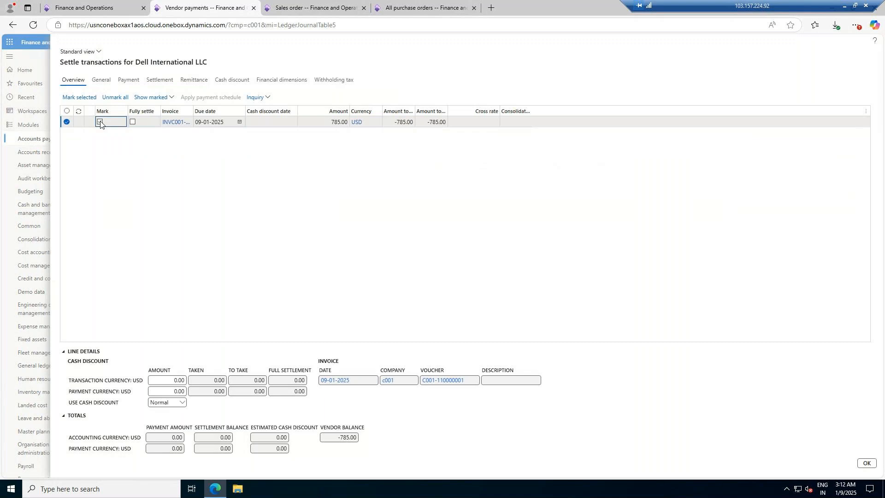
{"action": "left_click", "coordinate": [867, 463]}
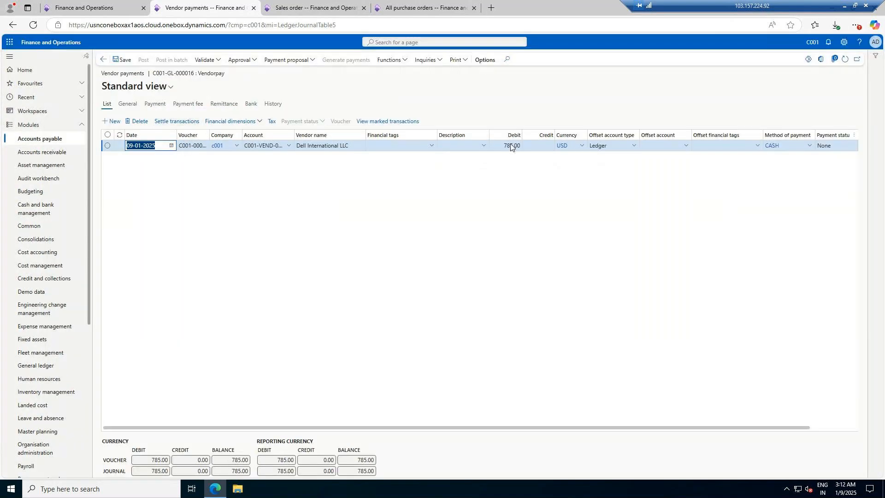
Step: Set the payment line's offset account type to Bank and offset account to B001
{"action": "left_click", "coordinate": [634, 146]}
{"action": "left_click", "coordinate": [616, 240]}
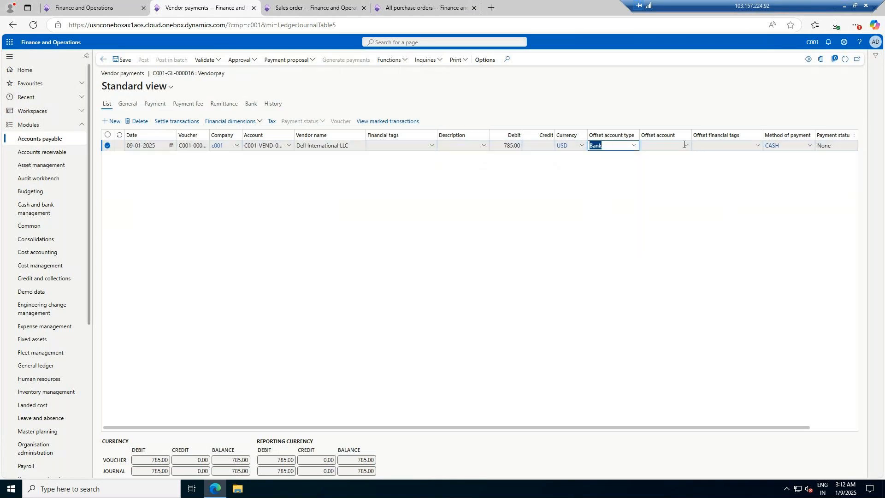
{"action": "left_click", "coordinate": [686, 145]}
{"action": "left_click", "coordinate": [683, 167]}
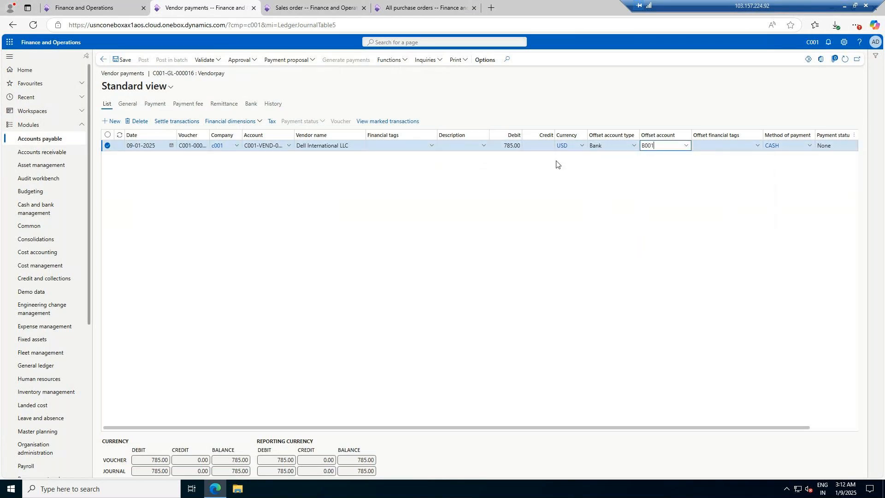
Step: Report the payment journal as ready and approve it
{"action": "left_click", "coordinate": [244, 62]}
{"action": "left_click", "coordinate": [245, 72]}
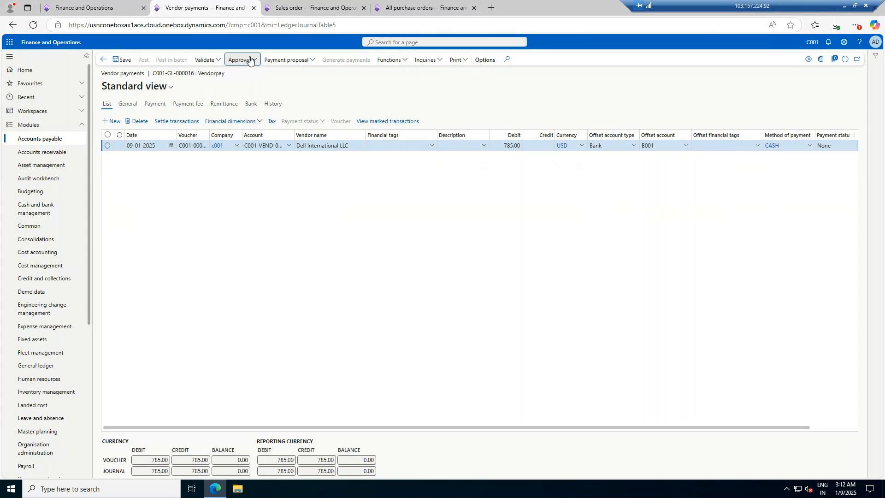
{"action": "left_click", "coordinate": [250, 60]}
{"action": "left_click", "coordinate": [244, 82]}
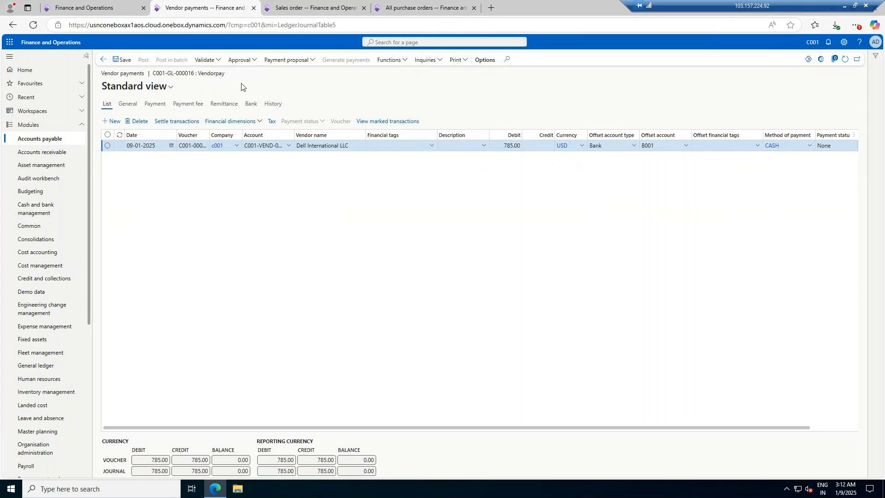
Step: Simulate posting of the vendor payment journal
{"action": "left_click", "coordinate": [206, 60]}
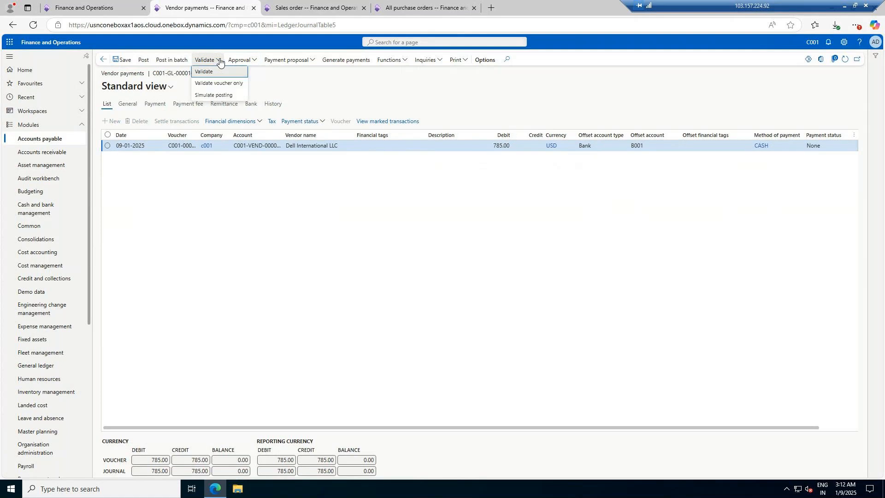
{"action": "left_click", "coordinate": [220, 95]}
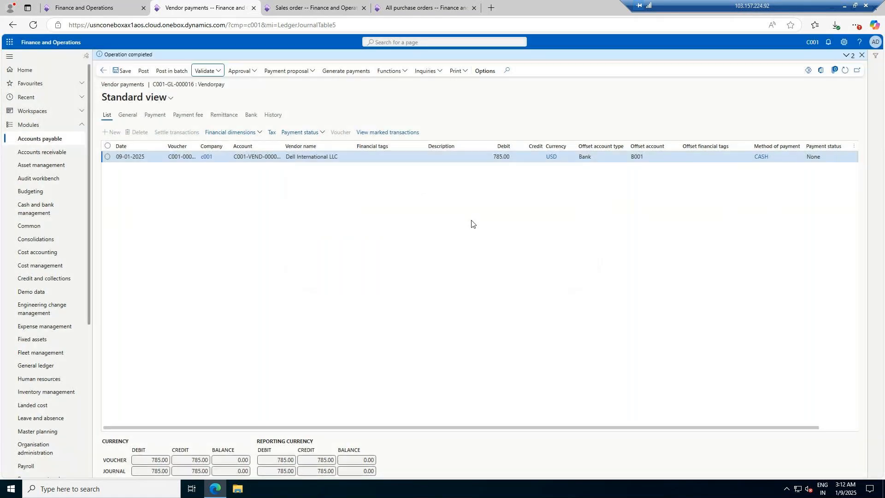
Step: Validate the vendor payment voucher and then the whole payment journal
{"action": "left_click", "coordinate": [215, 71]}
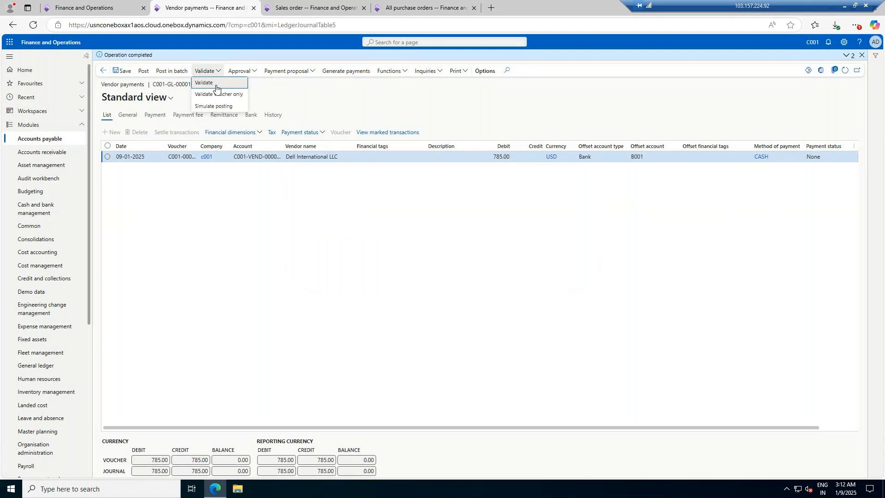
{"action": "left_click", "coordinate": [218, 95]}
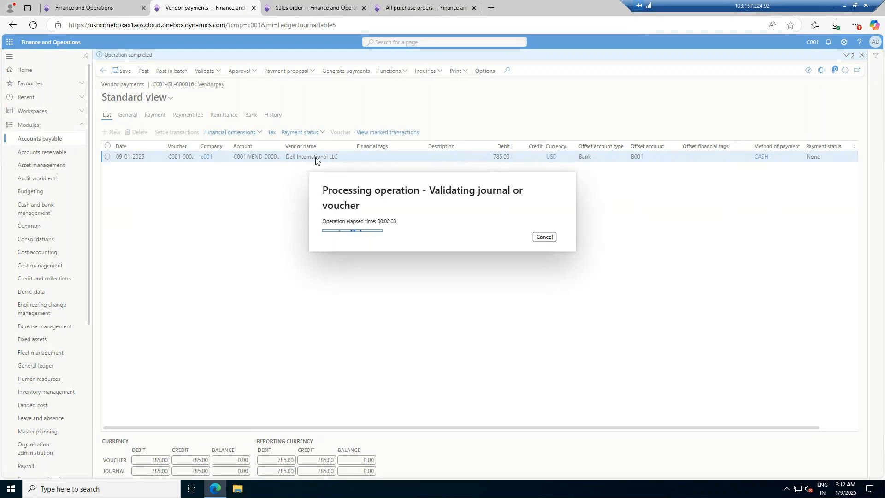
{"action": "left_click", "coordinate": [206, 70]}
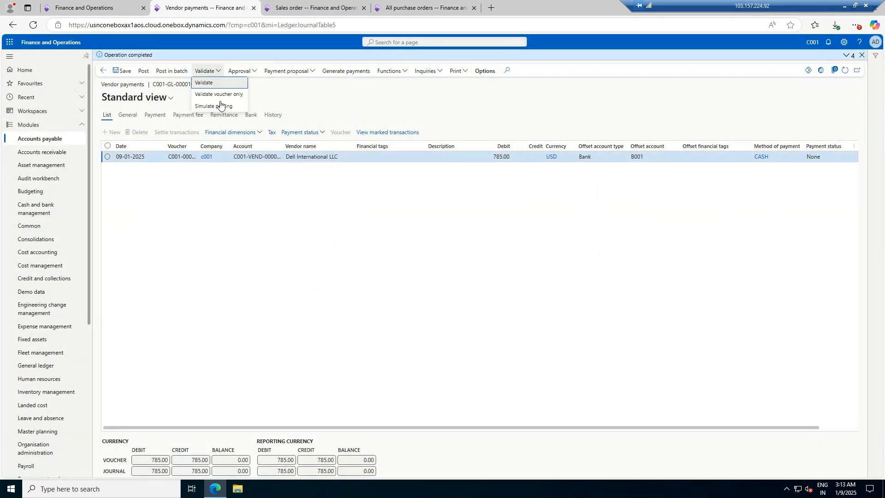
{"action": "left_click", "coordinate": [204, 82]}
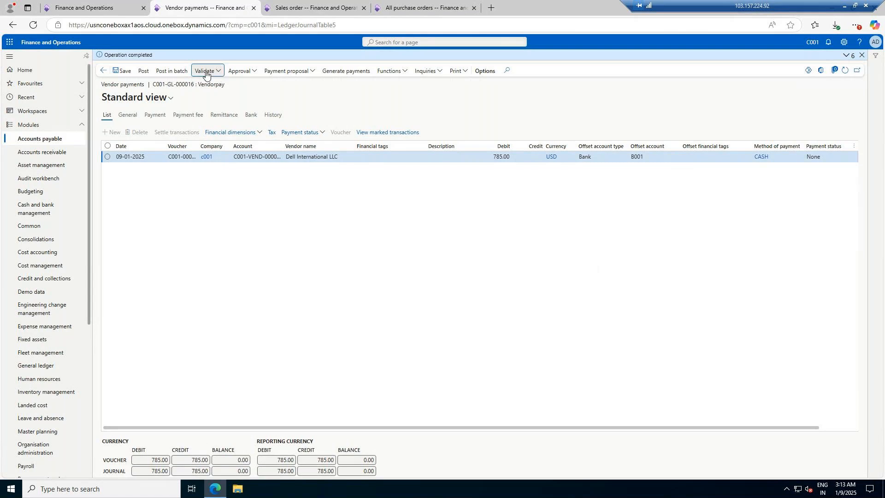
Step: Print the vendor payment journal report and review its ledger accounts and totals
{"action": "left_click", "coordinate": [460, 71]}
{"action": "left_click", "coordinate": [462, 83]}
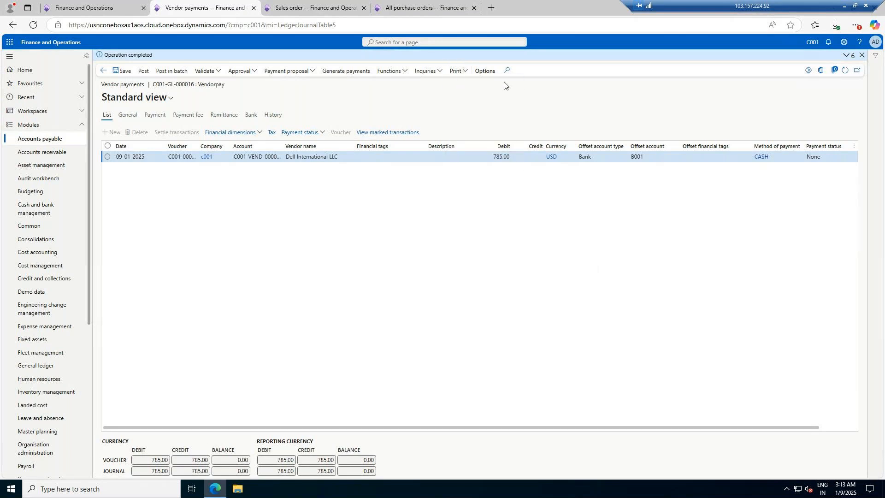
{"action": "left_click", "coordinate": [839, 463]}
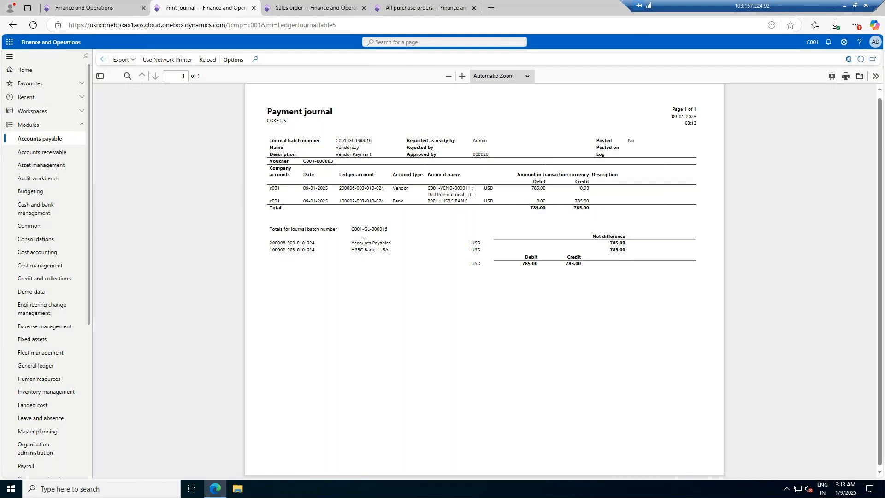
{"action": "left_click_drag", "start_coordinate": [379, 243], "coordinate": [326, 255]}
{"action": "left_click", "coordinate": [326, 255]}
{"action": "left_click_drag", "start_coordinate": [268, 245], "coordinate": [622, 245]}
{"action": "left_click", "coordinate": [288, 243]}
{"action": "left_click", "coordinate": [629, 253]}
{"action": "left_click", "coordinate": [103, 59]}
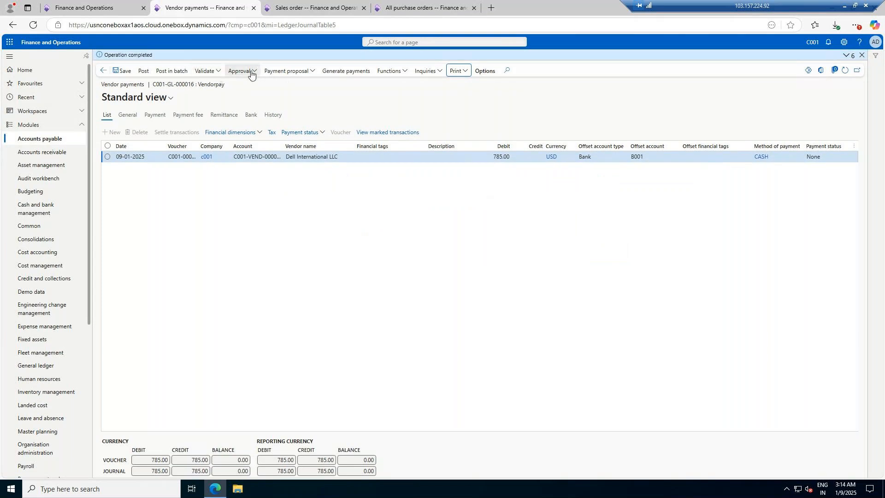
Step: Post the vendor payment journal
{"action": "left_click", "coordinate": [144, 72]}
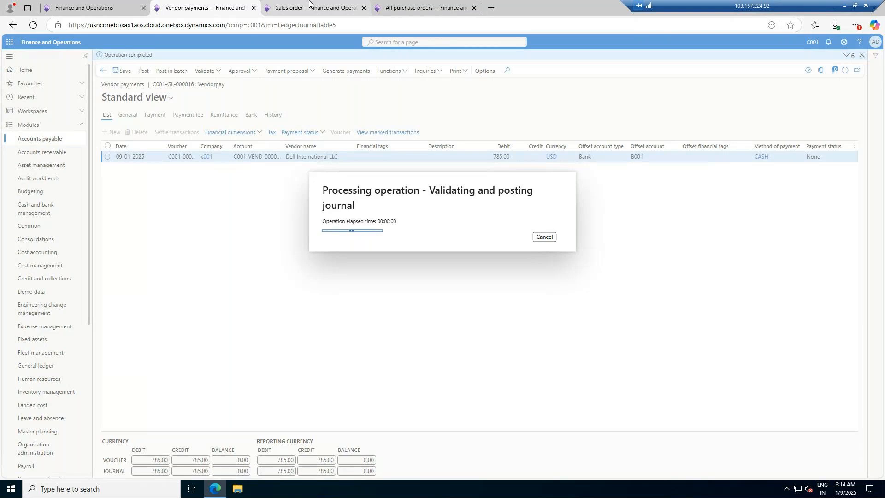
{"action": "left_click", "coordinate": [443, 3]}
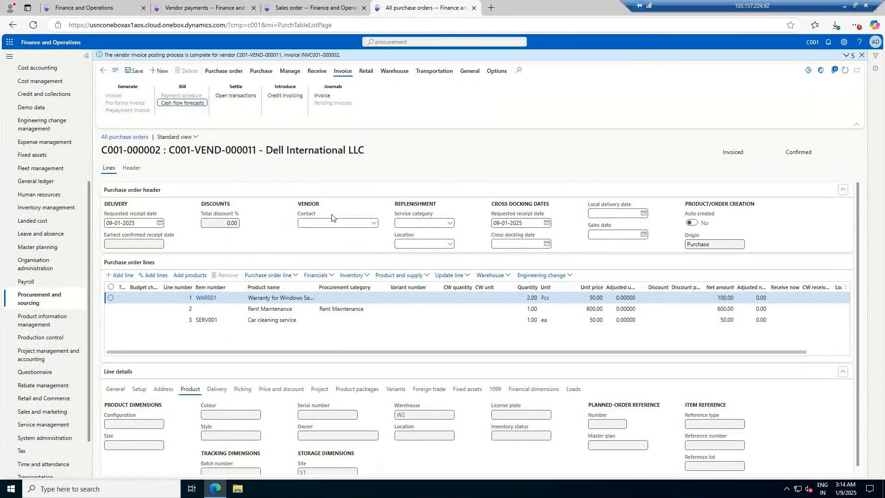
Step: Remove both existing lines from sales order C001-000003
{"action": "left_click", "coordinate": [301, 13]}
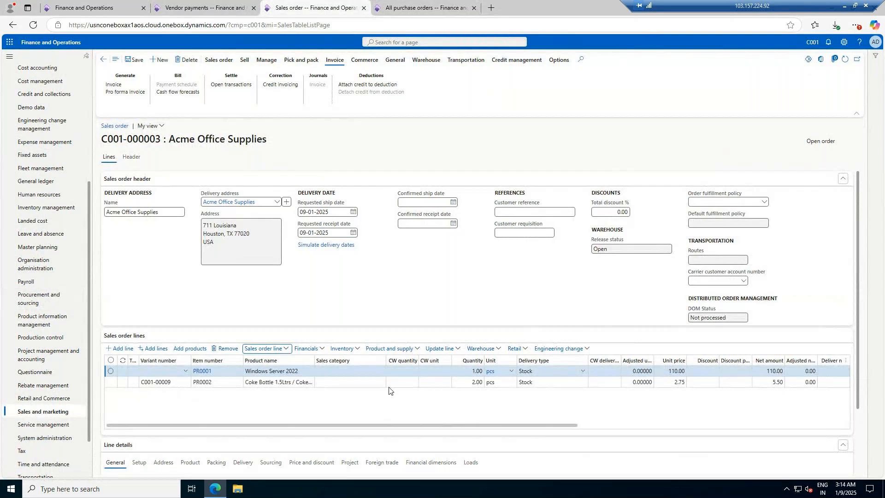
{"action": "left_click", "coordinate": [111, 371]}
{"action": "left_click", "coordinate": [111, 381]}
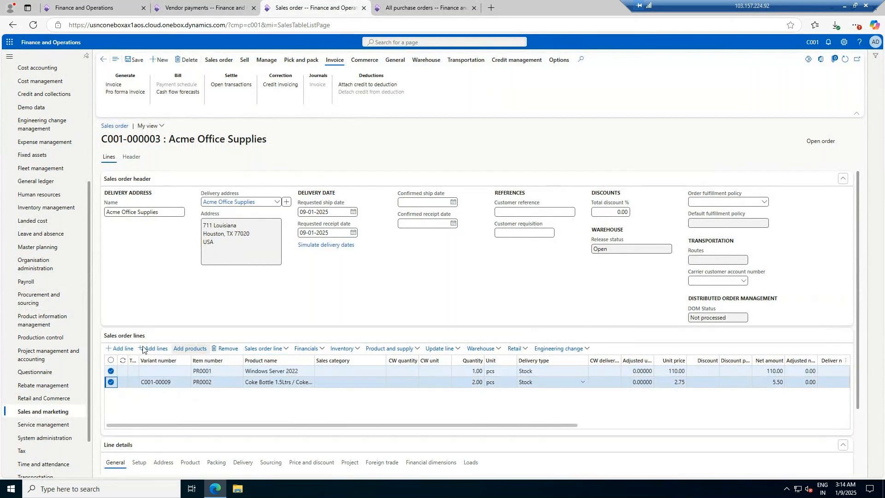
{"action": "left_click", "coordinate": [225, 349]}
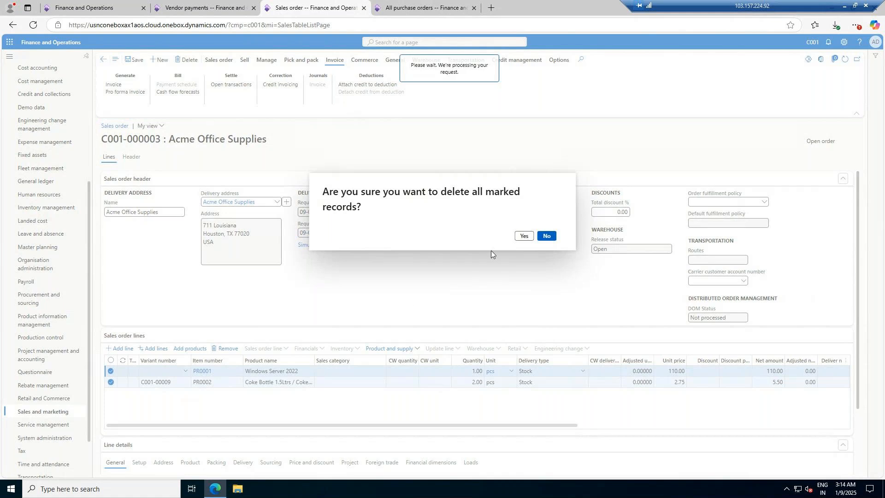
Step: Open the vendor transactions for Dell International LLC to review the posted entries
{"action": "left_click", "coordinate": [448, 6]}
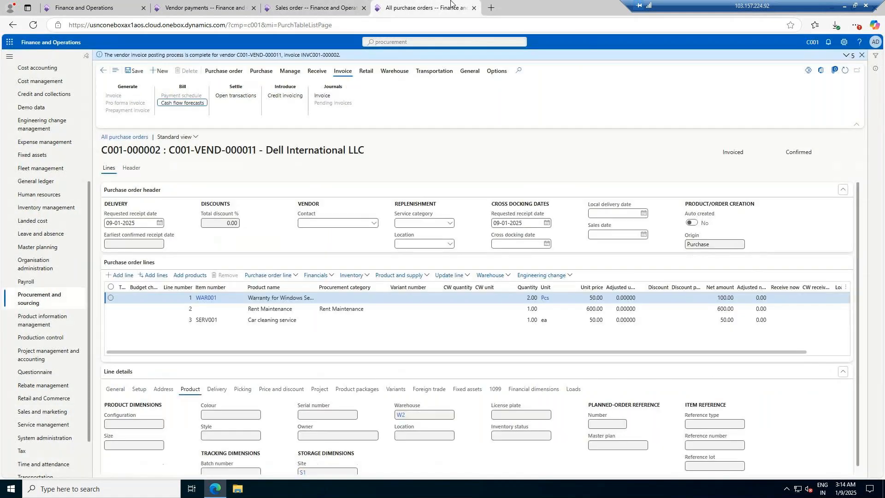
{"action": "left_click", "coordinate": [203, 7]}
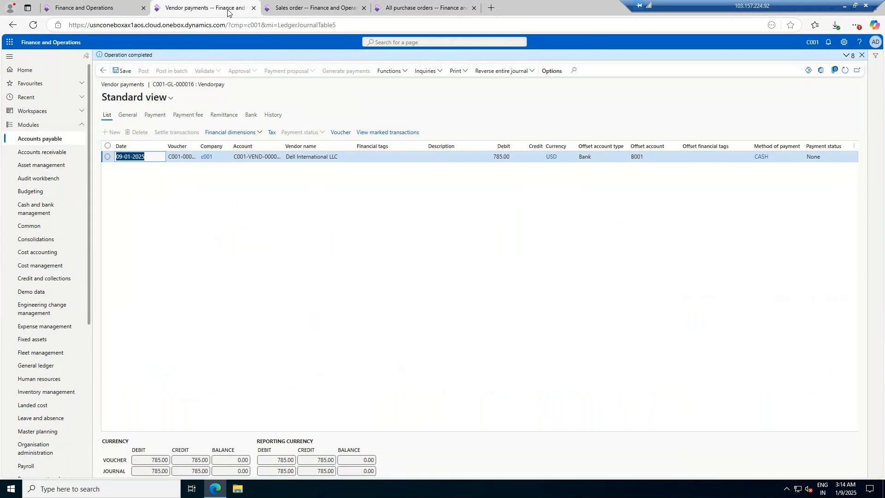
{"action": "left_click", "coordinate": [48, 143]}
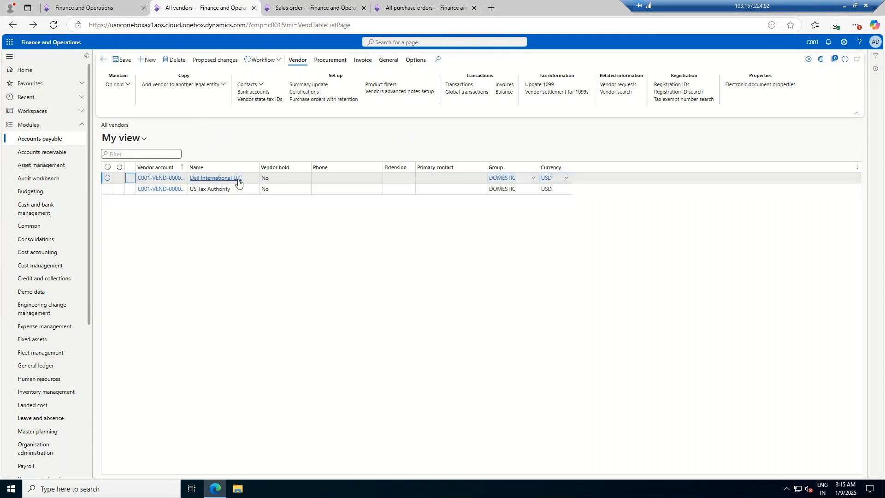
{"action": "left_click", "coordinate": [459, 85]}
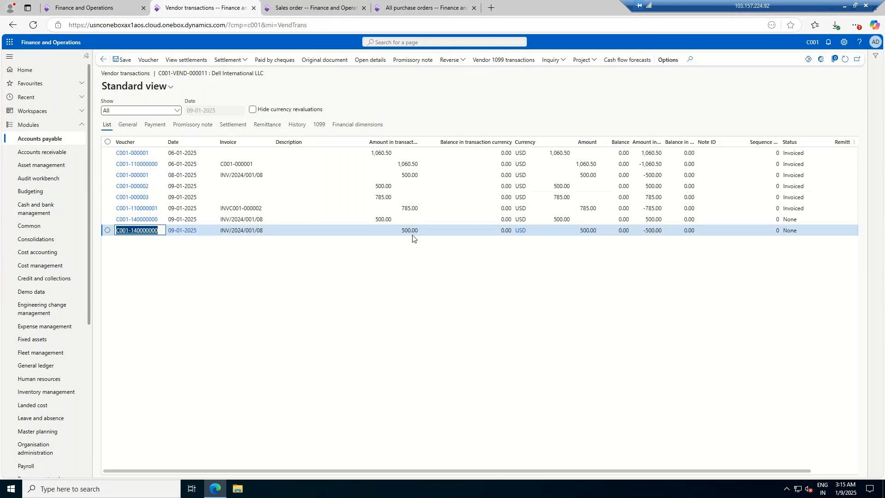
Step: Add a sales order line for item SERV001, Car cleaning service
{"action": "left_click", "coordinate": [313, 8]}
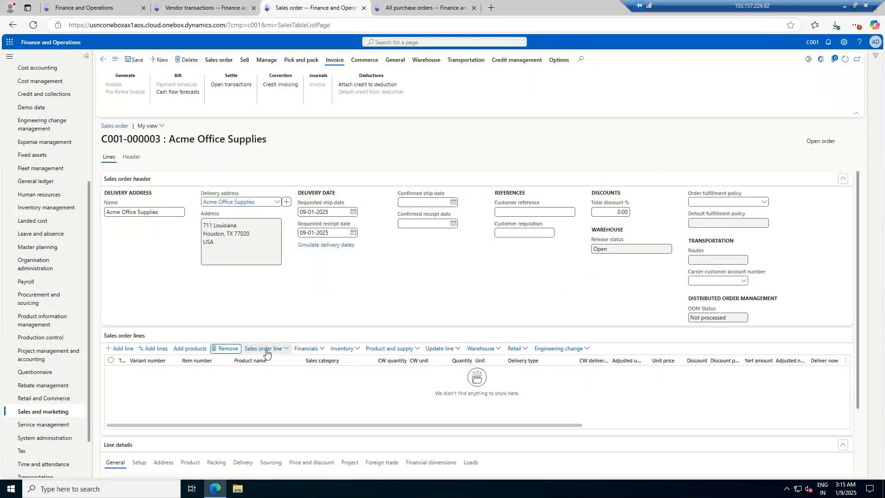
{"action": "left_click", "coordinate": [121, 349]}
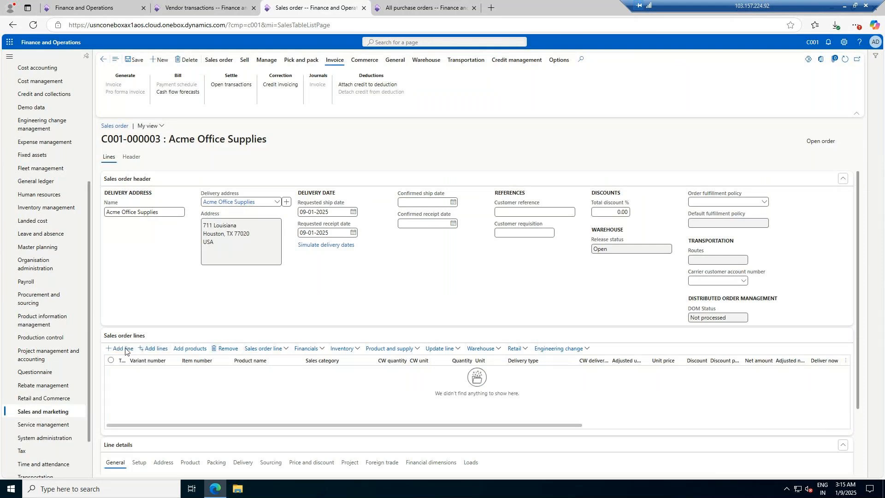
{"action": "left_click", "coordinate": [238, 371]}
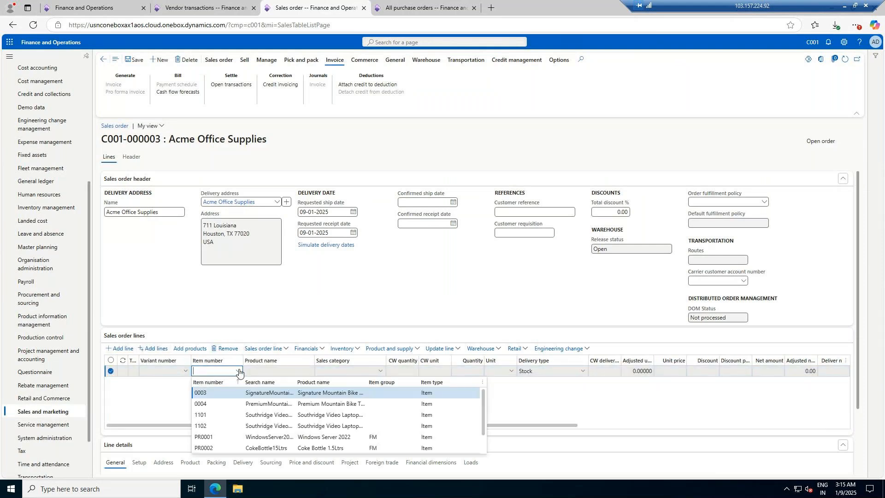
{"action": "scroll", "coordinate": [265, 438], "scroll_direction": "down", "scroll_amount": 1}
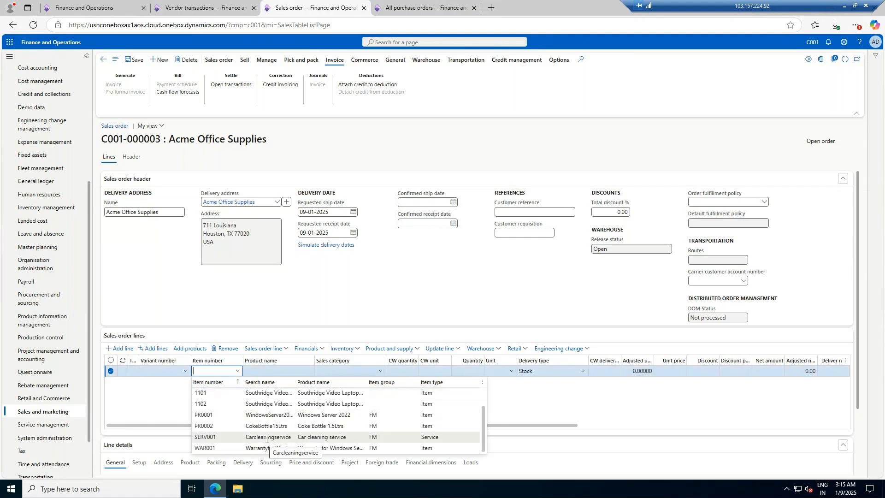
{"action": "left_click", "coordinate": [266, 439]}
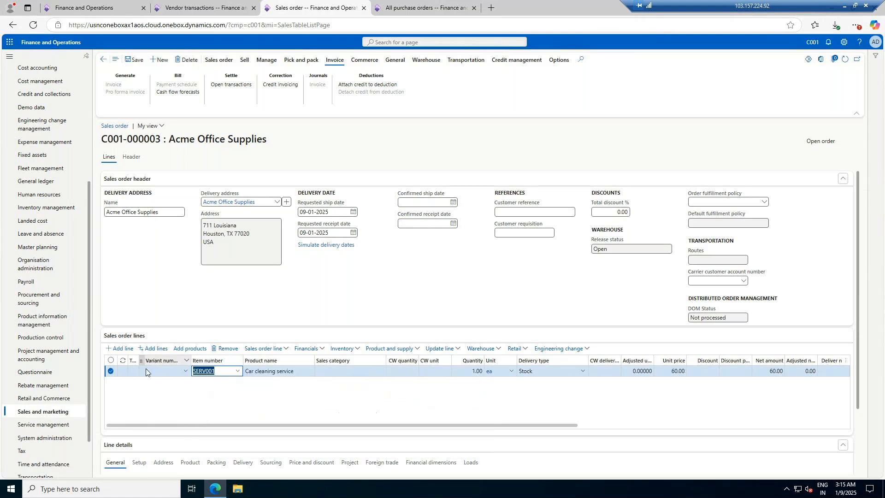
Step: Add a second sales order line for item WAR001, Warranty for Windows Server
{"action": "left_click", "coordinate": [124, 350]}
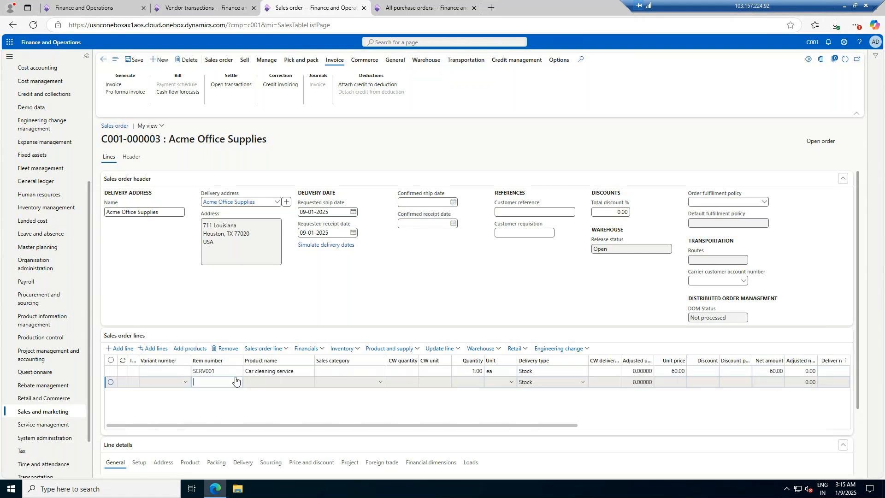
{"action": "left_click", "coordinate": [237, 382]}
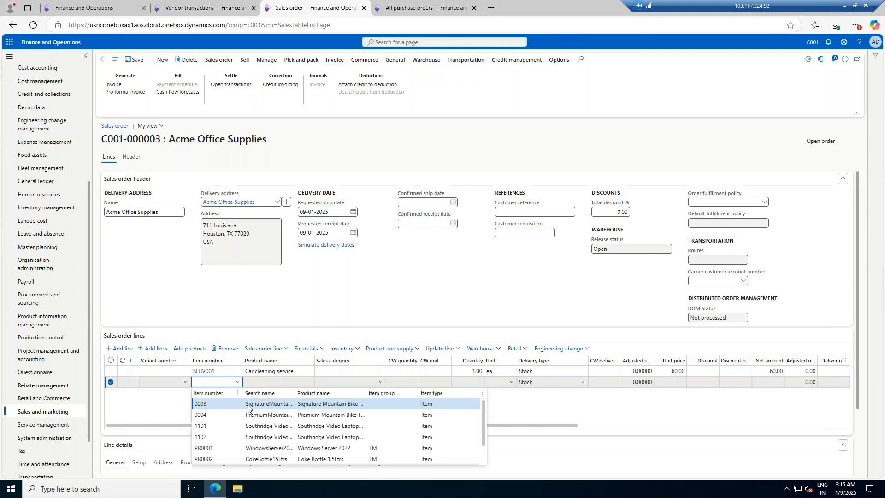
{"action": "scroll", "coordinate": [267, 457], "scroll_direction": "down", "scroll_amount": 5}
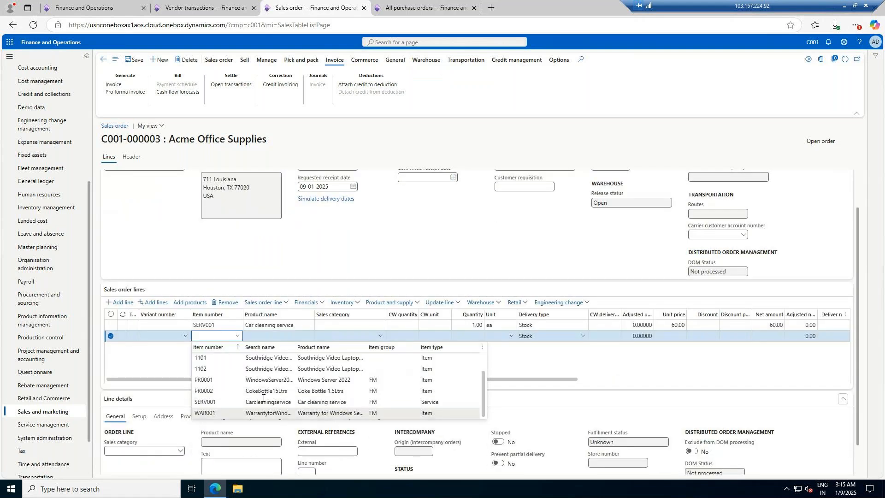
{"action": "left_click", "coordinate": [270, 413]}
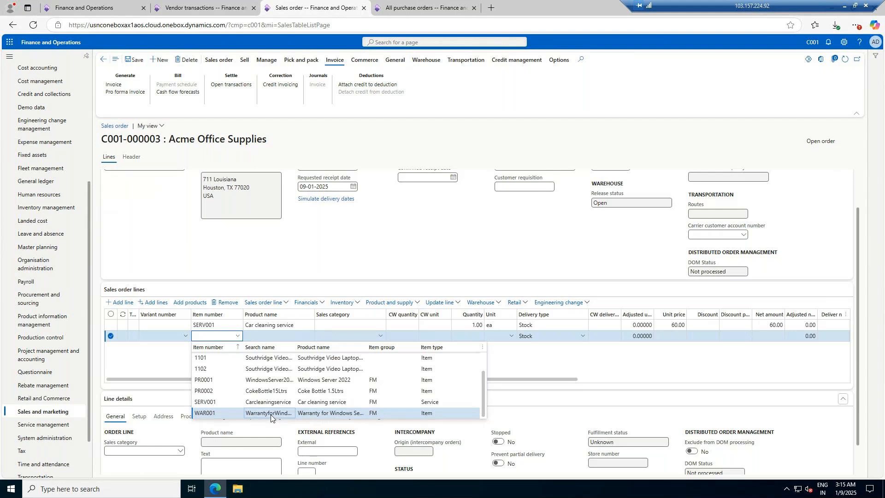
Step: Add a third line with sales category Installation, quantity 1 and unit price 20
{"action": "left_click", "coordinate": [126, 303]}
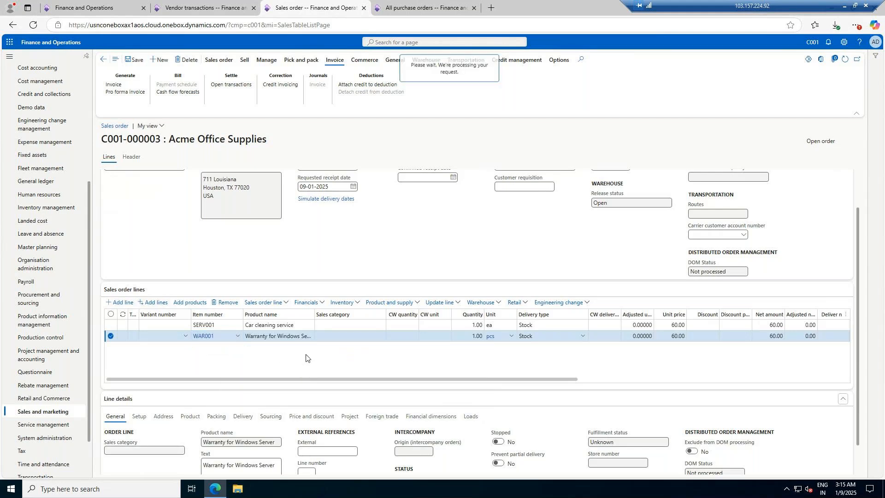
{"action": "left_click", "coordinate": [381, 347]}
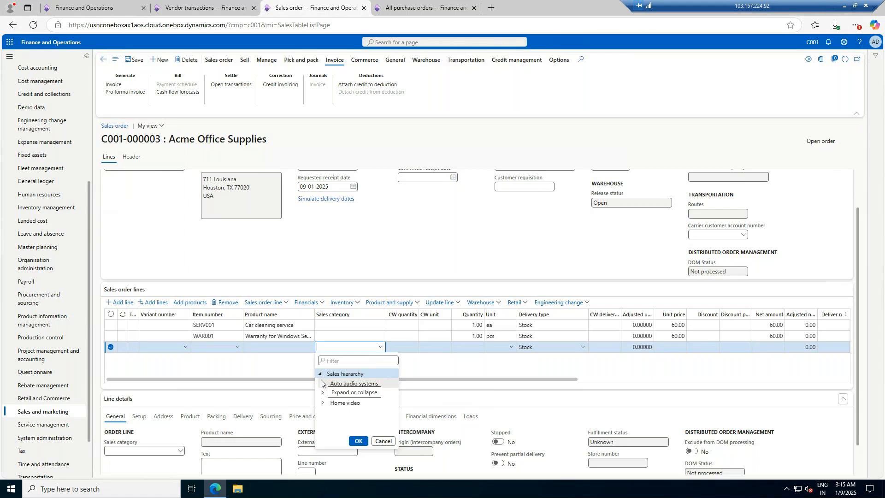
{"action": "left_click", "coordinate": [323, 383]}
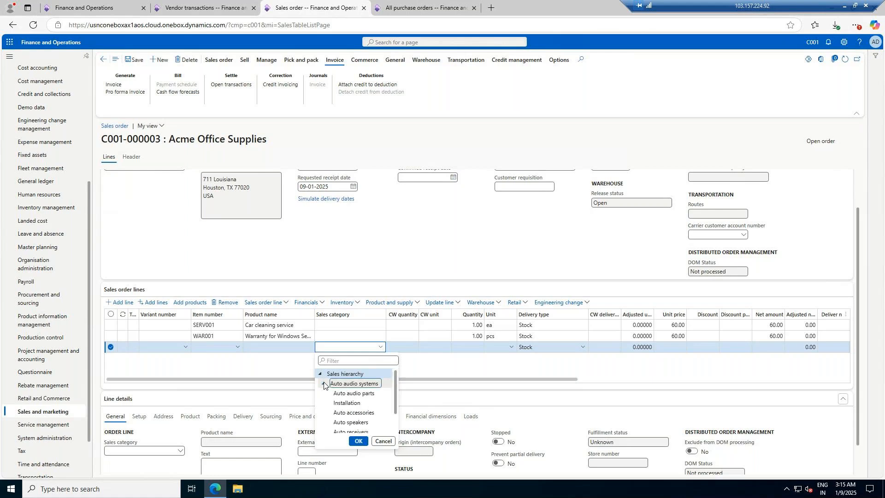
{"action": "left_click", "coordinate": [353, 403]}
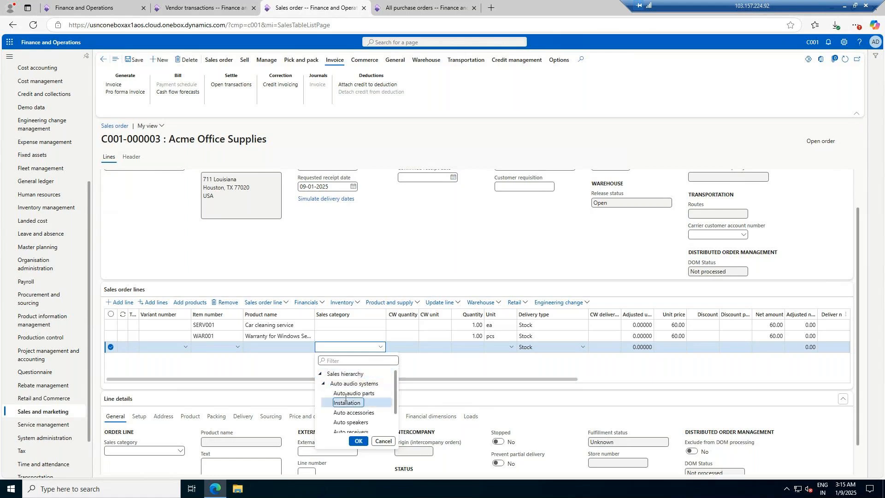
{"action": "left_click", "coordinate": [363, 441]}
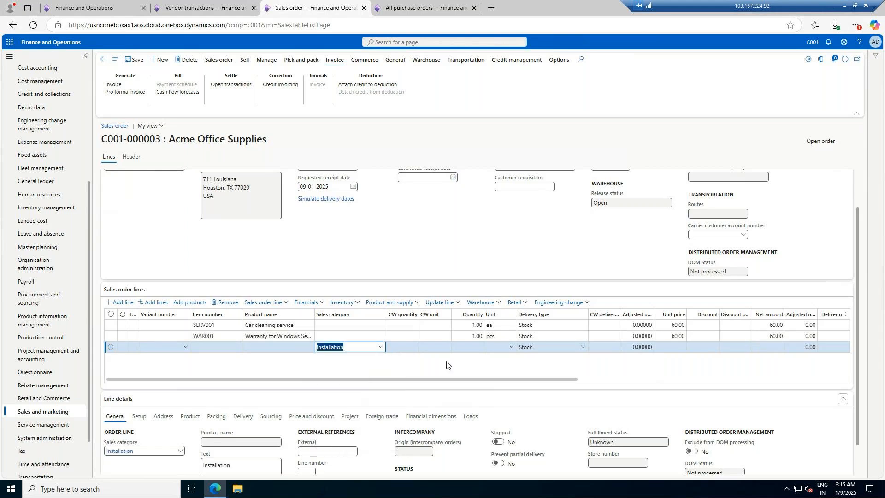
{"action": "left_click", "coordinate": [479, 346]}
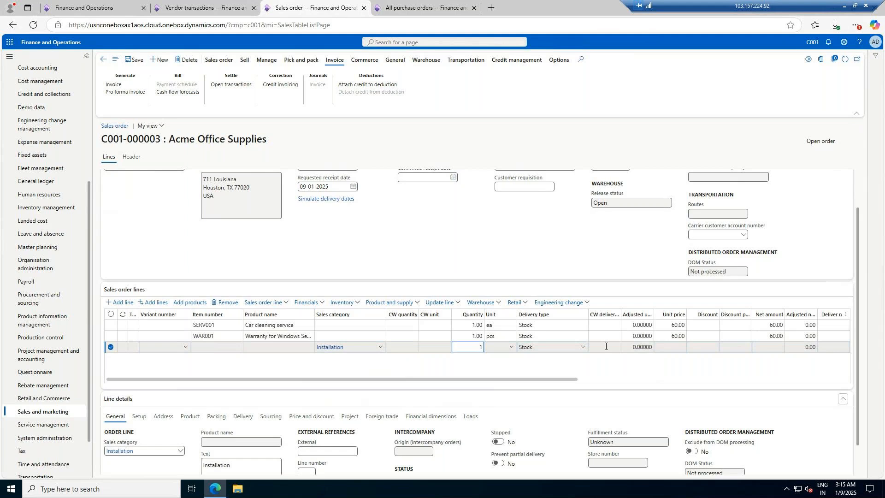
{"action": "key", "text": "Tab"}
{"action": "left_click", "coordinate": [677, 349]}
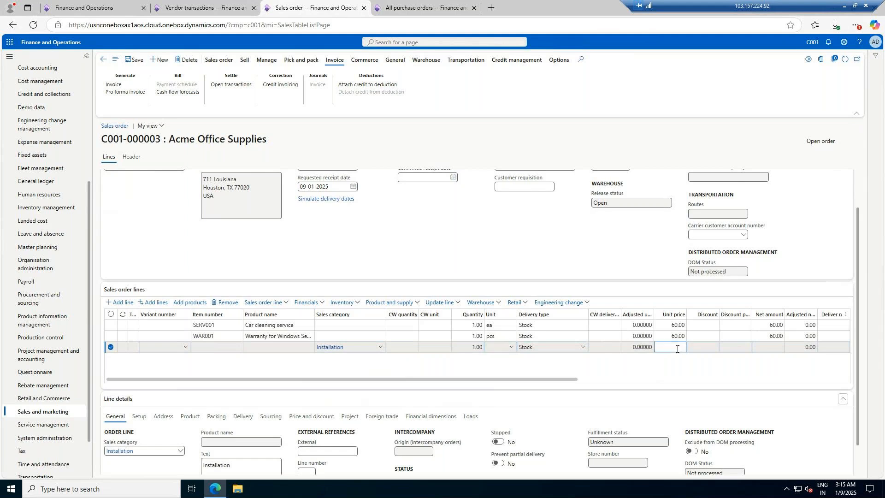
{"action": "type", "text": "20"}
{"action": "key", "text": "Tab"}
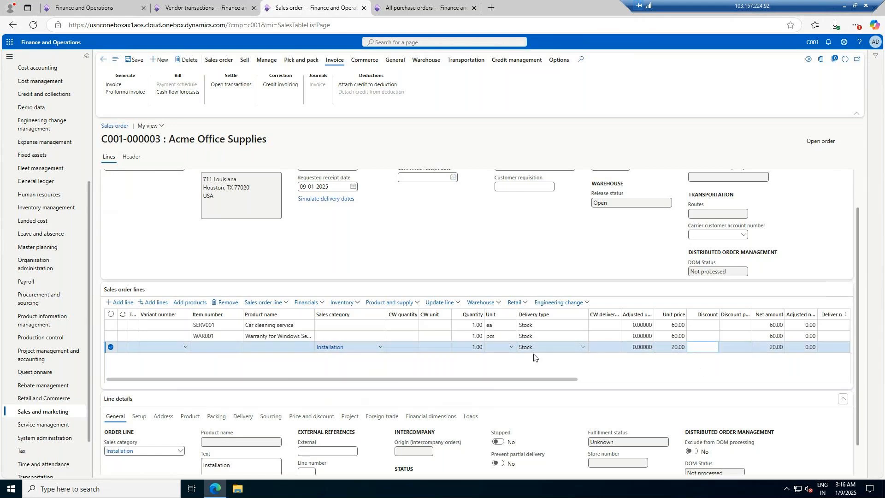
Step: Save the sales order and check the product details of its lines
{"action": "left_click_drag", "start_coordinate": [344, 379], "coordinate": [197, 381]}
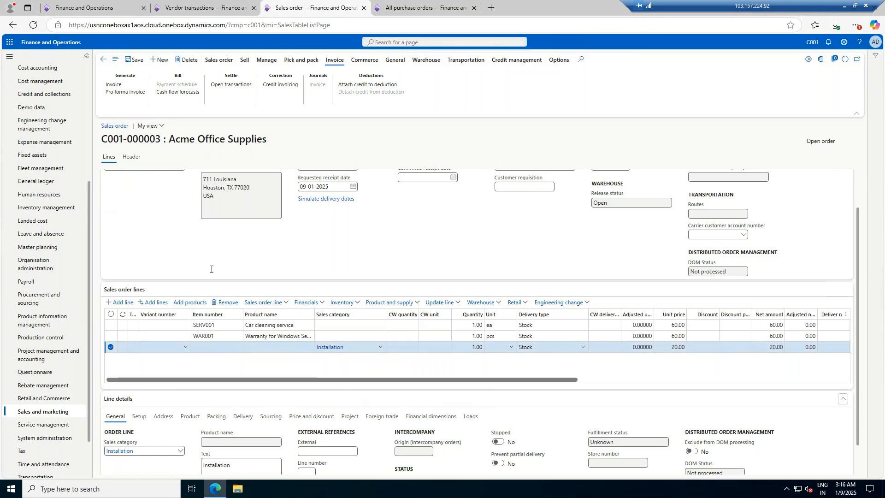
{"action": "left_click", "coordinate": [134, 61]}
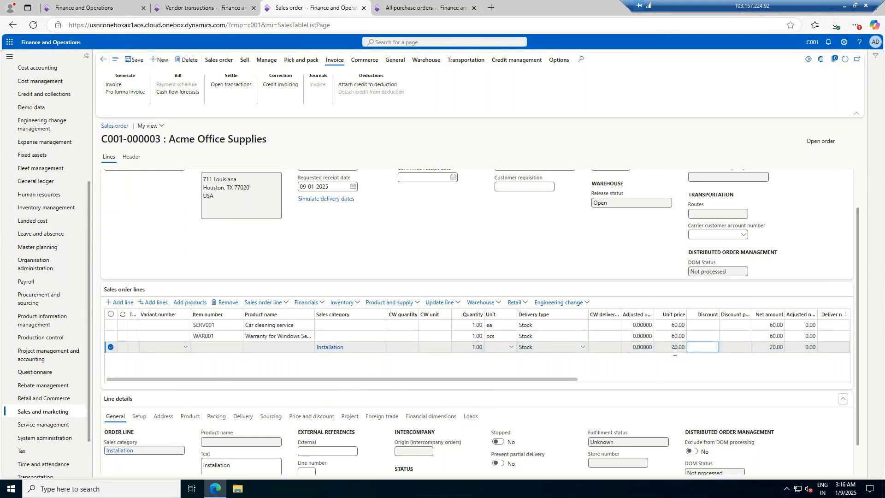
{"action": "left_click", "coordinate": [189, 417]}
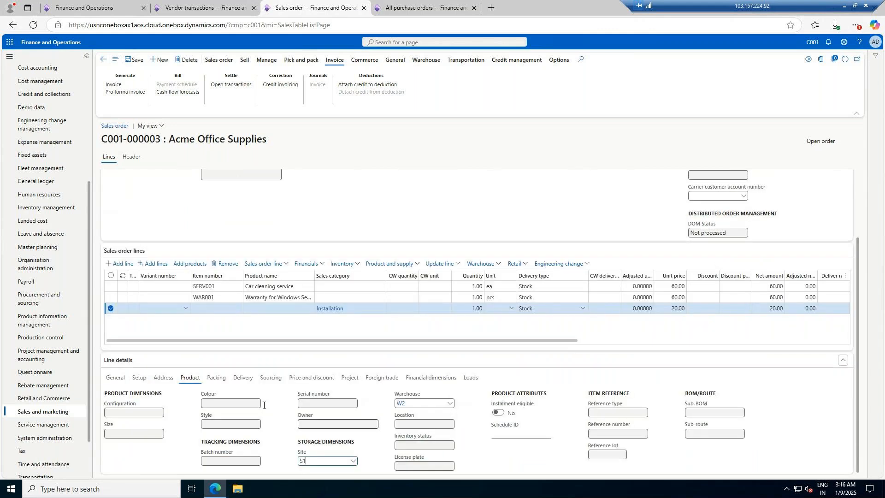
{"action": "left_click", "coordinate": [285, 286]}
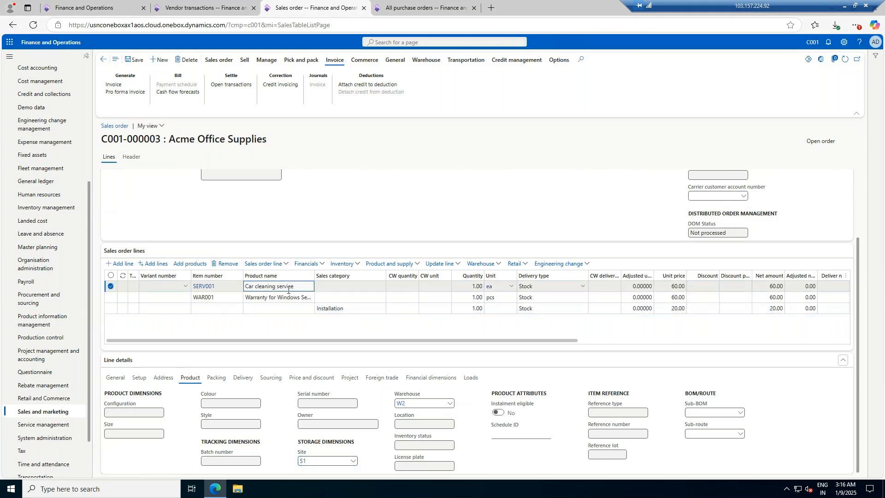
Step: Review the warranty line's setup details and the sales order totals
{"action": "left_click", "coordinate": [262, 297]}
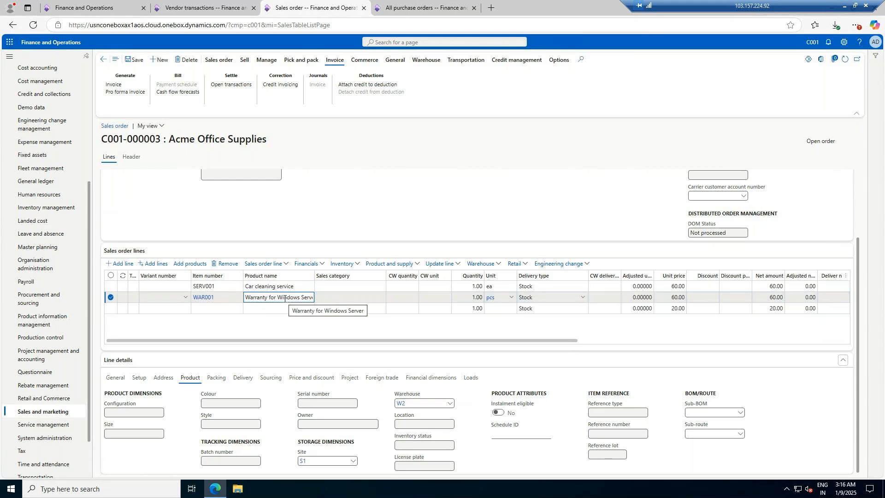
{"action": "left_click", "coordinate": [140, 378]}
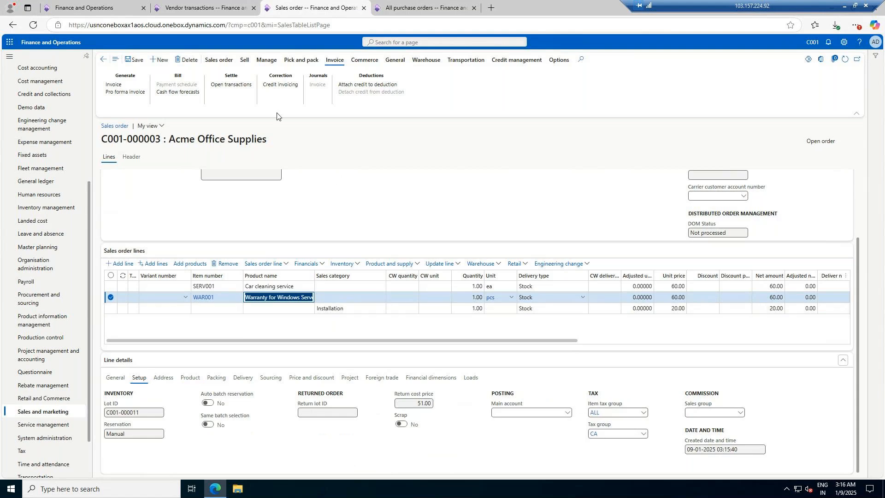
{"action": "left_click", "coordinate": [219, 60]}
{"action": "left_click", "coordinate": [266, 86]}
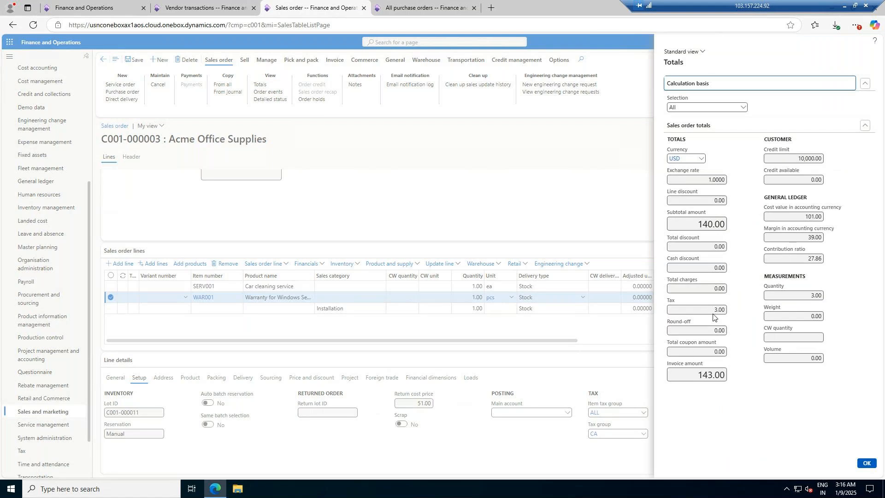
{"action": "left_click", "coordinate": [867, 463]}
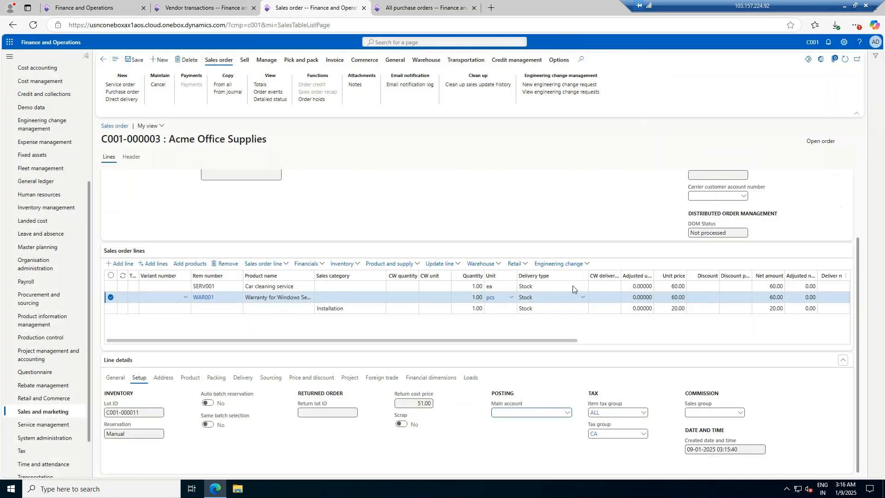
{"action": "scroll", "coordinate": [508, 297], "scroll_direction": "right", "scroll_amount": 5}
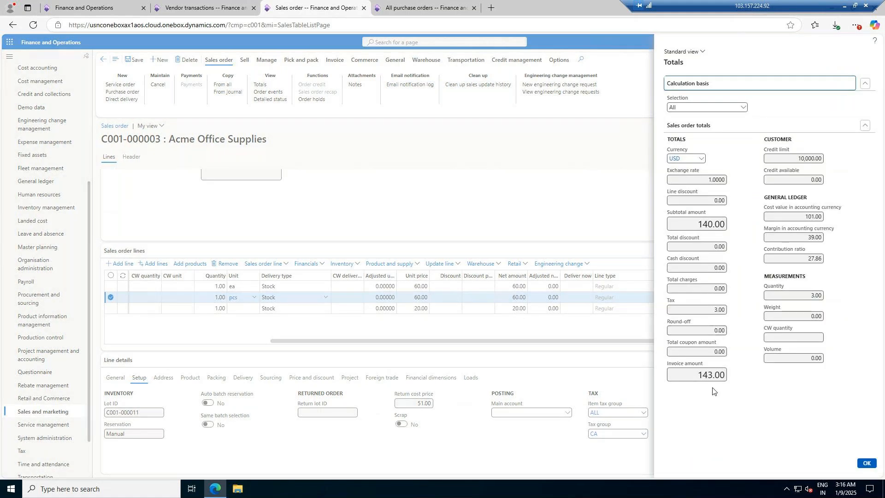
{"action": "left_click", "coordinate": [868, 463]}
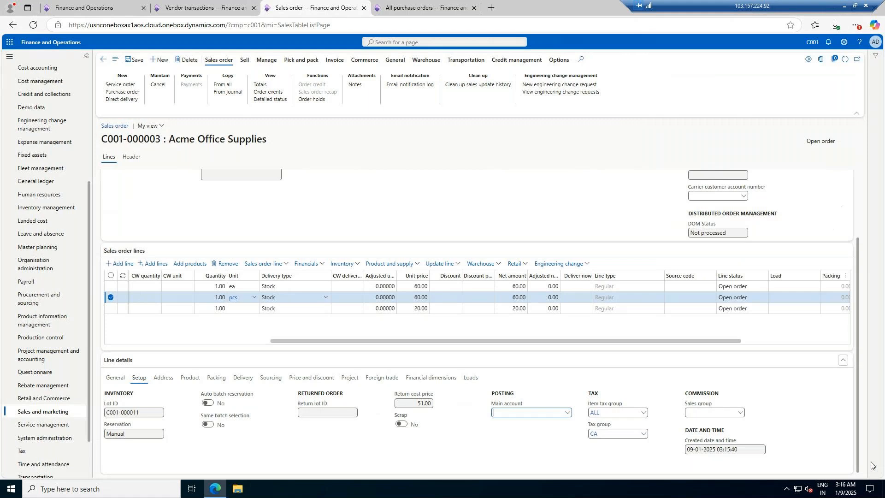
Step: Confirm the sales order, posting without printing
{"action": "left_click", "coordinate": [245, 60]}
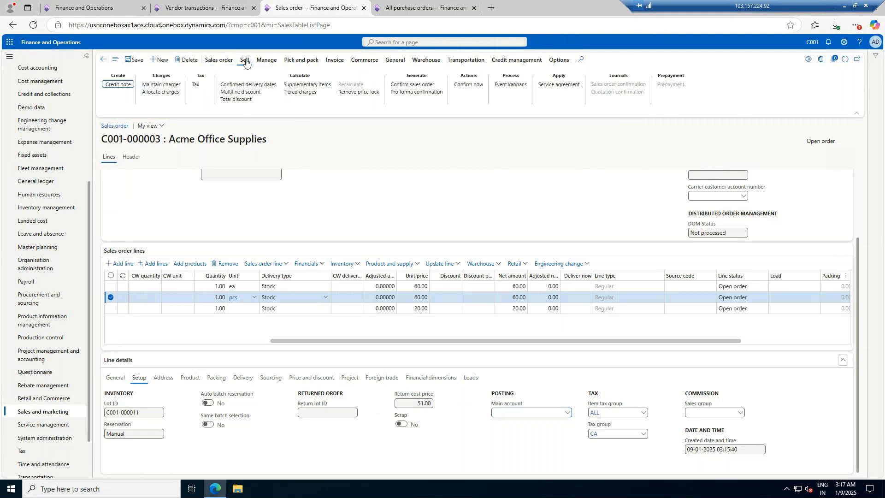
{"action": "left_click", "coordinate": [412, 86]}
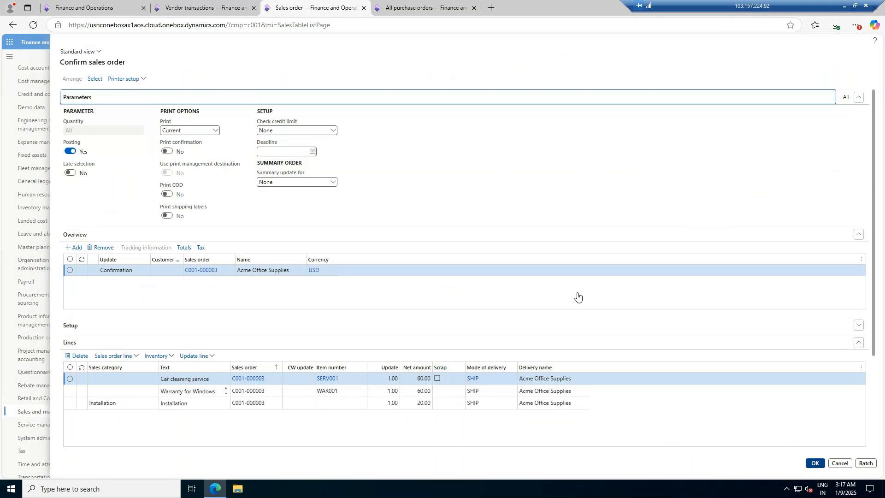
{"action": "left_click", "coordinate": [814, 463]}
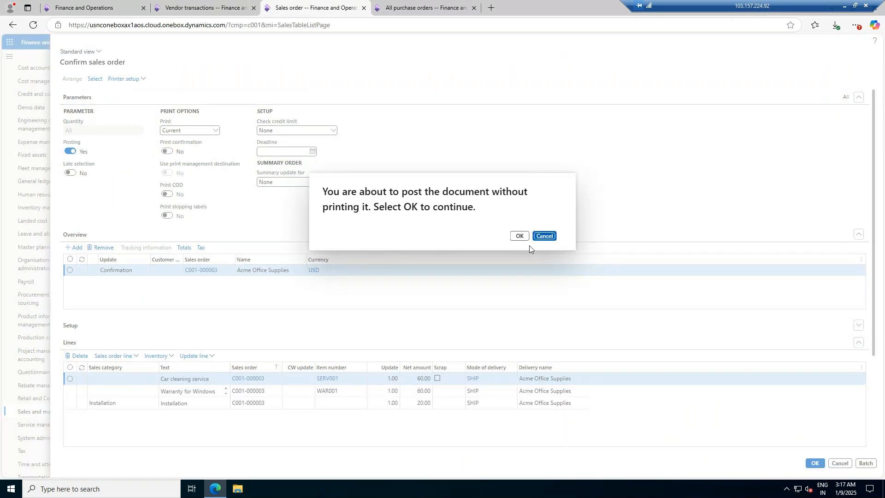
{"action": "left_click", "coordinate": [520, 237]}
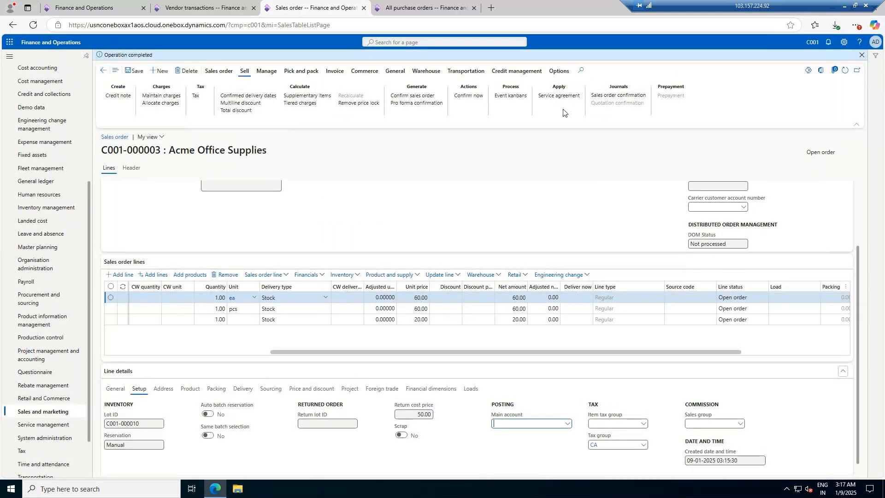
Step: Open the sales order confirmation journal and view its original preview
{"action": "left_click", "coordinate": [615, 96]}
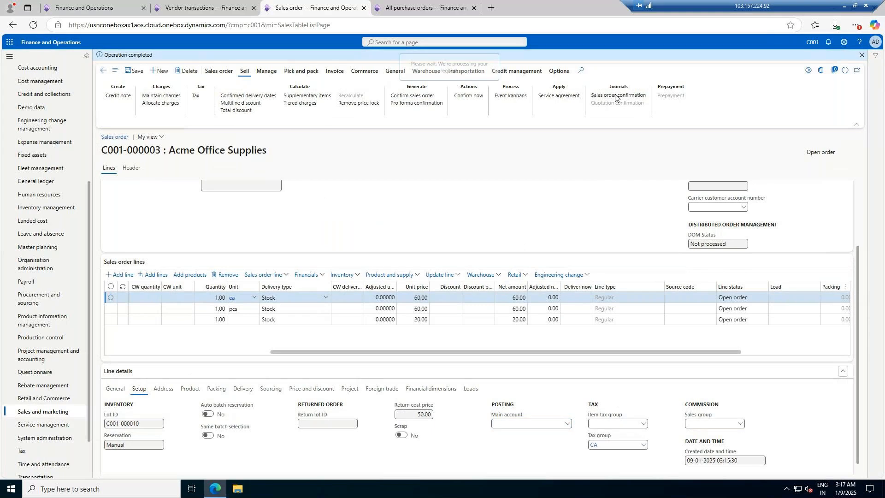
{"action": "left_click", "coordinate": [134, 60]}
{"action": "left_click", "coordinate": [136, 60]}
{"action": "left_click", "coordinate": [142, 60]}
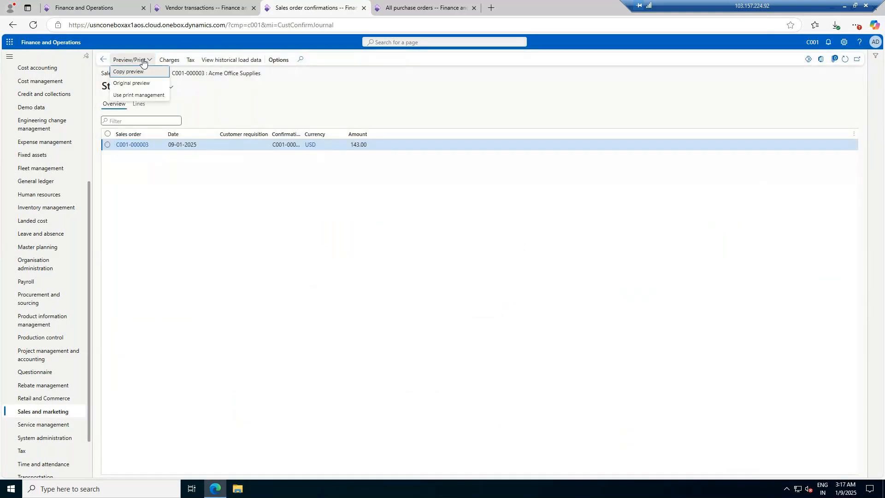
{"action": "left_click", "coordinate": [128, 84]}
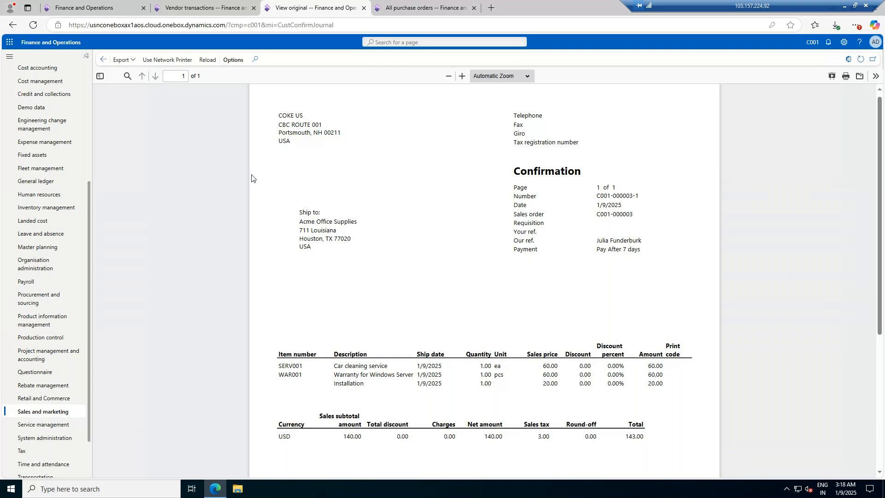
{"action": "scroll", "coordinate": [537, 117], "scroll_direction": "up", "scroll_amount": 1}
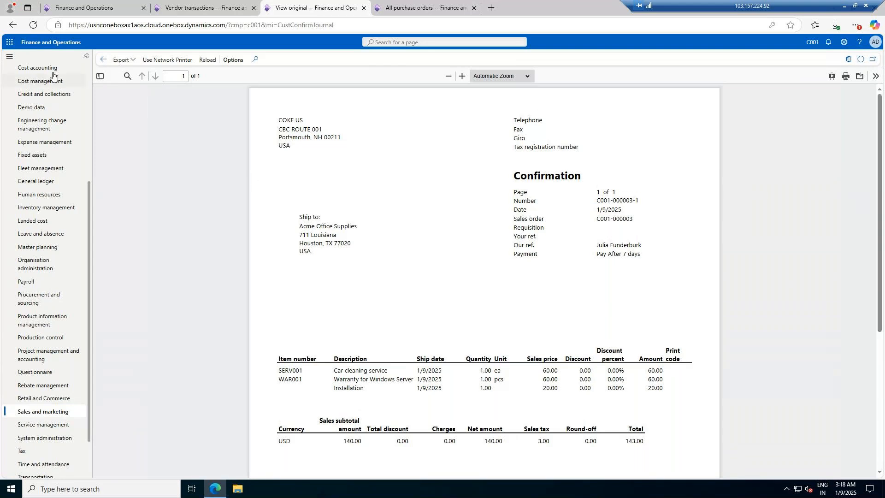
{"action": "left_click", "coordinate": [102, 62]}
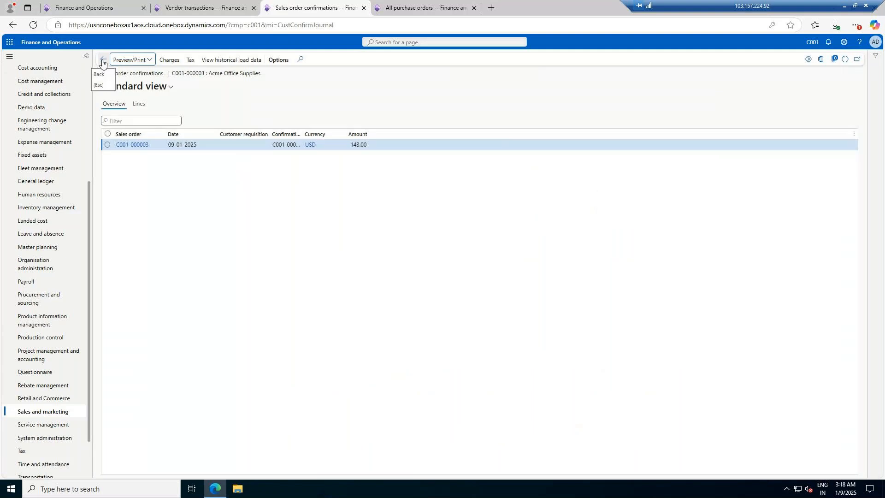
{"action": "left_click", "coordinate": [103, 61]}
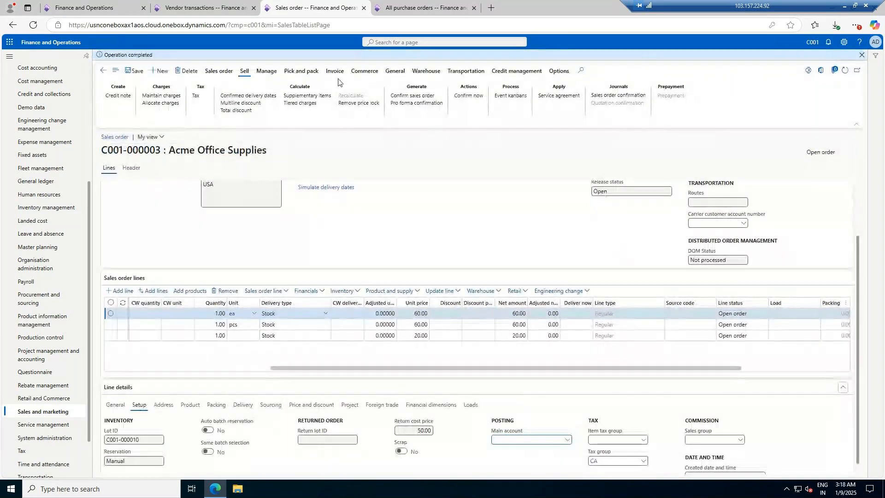
Step: Post the packing slip for the sales order with the quantity set to All
{"action": "left_click", "coordinate": [298, 70]}
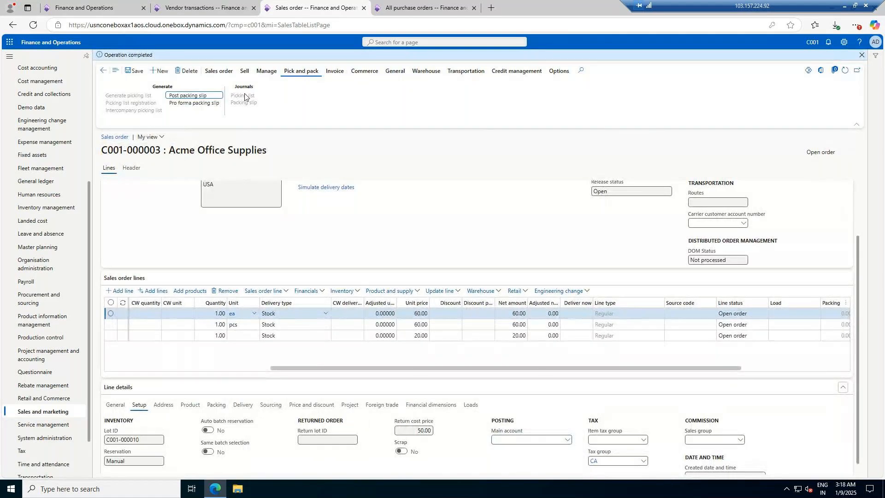
{"action": "left_click", "coordinate": [187, 96]}
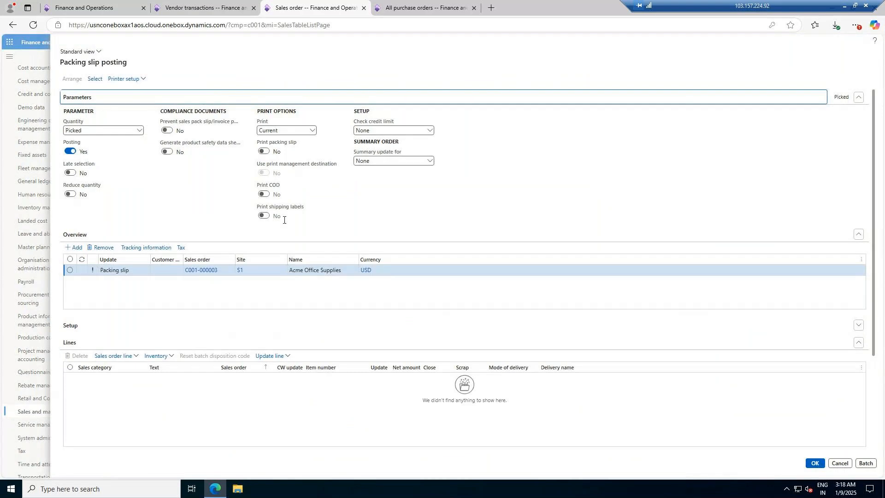
{"action": "left_click", "coordinate": [814, 464]}
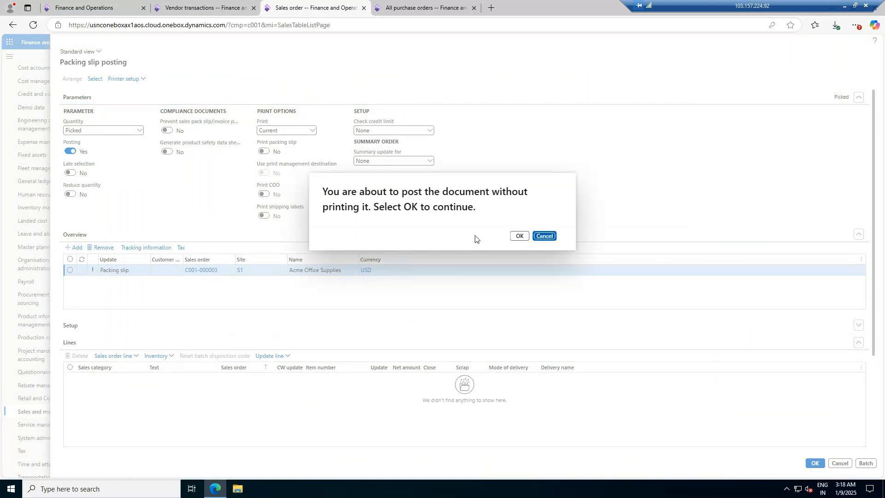
{"action": "left_click", "coordinate": [544, 236]}
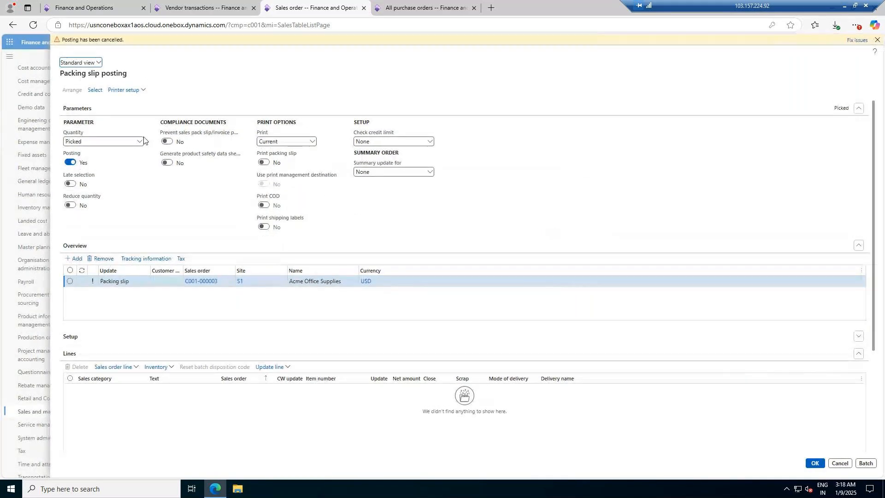
{"action": "left_click", "coordinate": [139, 141]}
{"action": "left_click", "coordinate": [91, 161]}
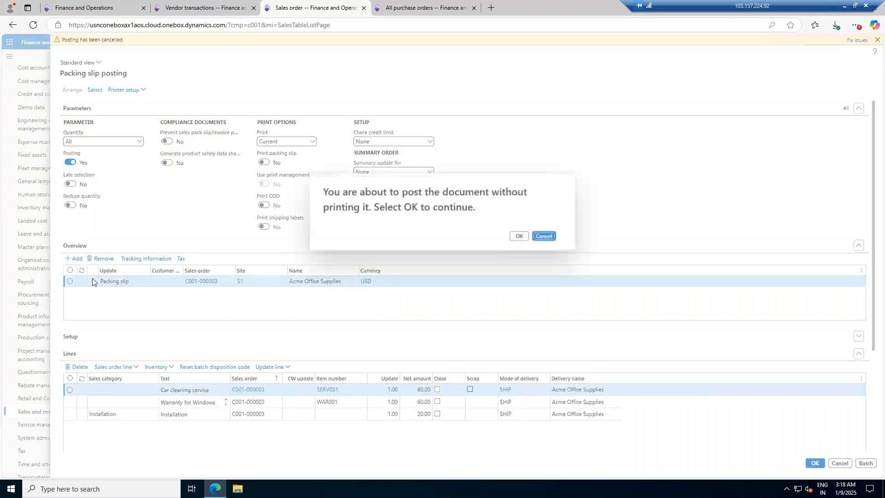
{"action": "left_click", "coordinate": [546, 237]}
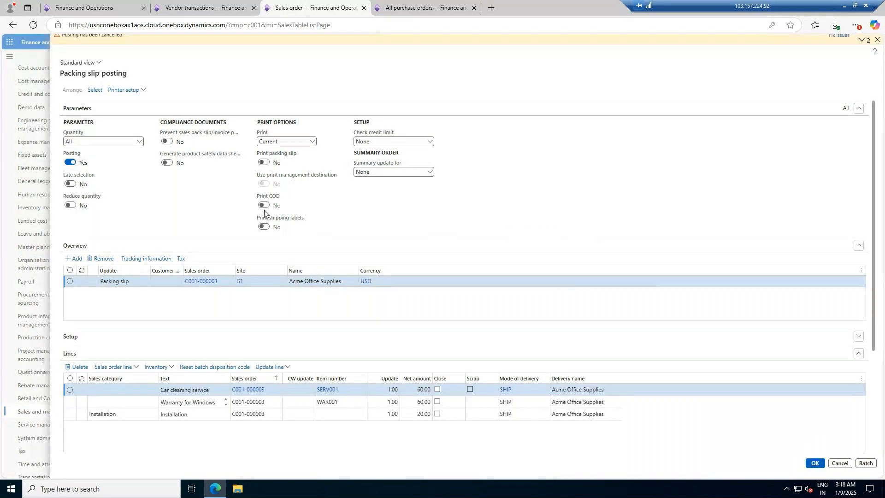
{"action": "left_click", "coordinate": [139, 142]}
{"action": "left_click", "coordinate": [88, 172]}
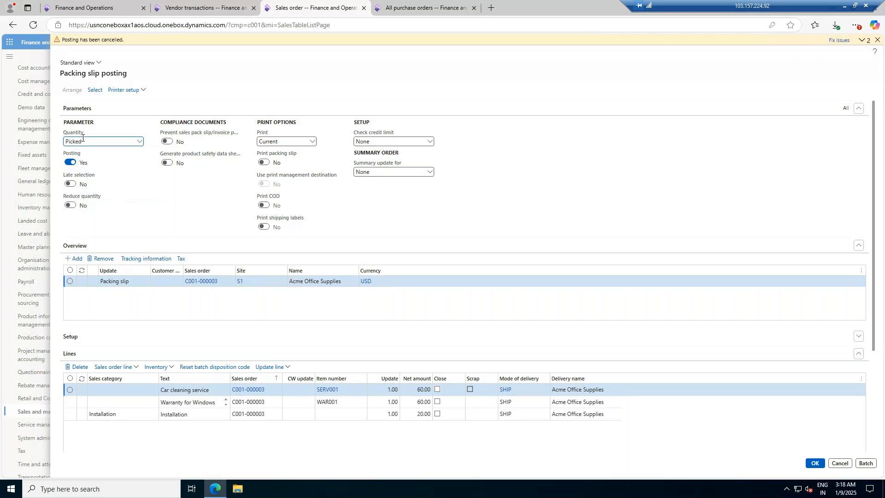
{"action": "left_click", "coordinate": [91, 283]}
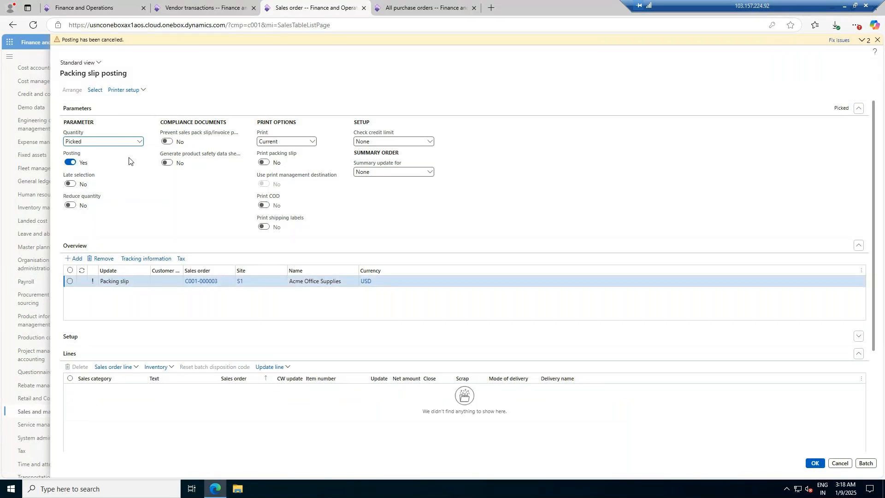
{"action": "left_click", "coordinate": [139, 142]}
{"action": "left_click", "coordinate": [100, 162]}
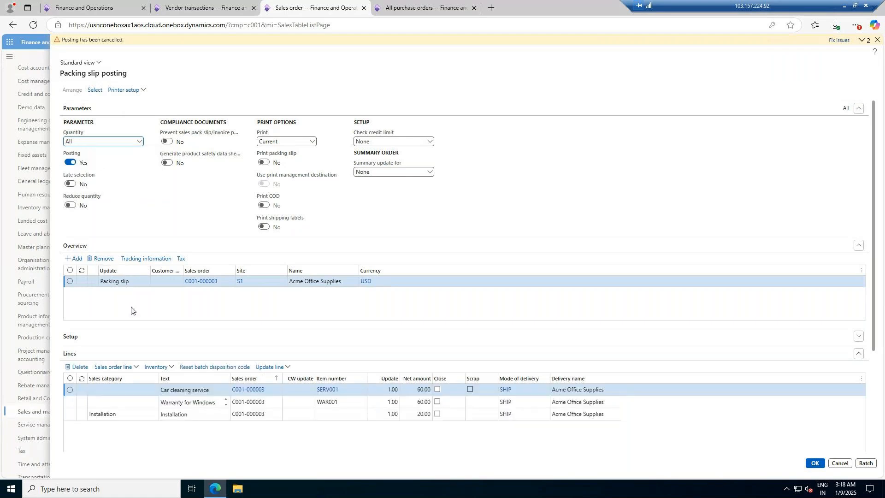
{"action": "left_click", "coordinate": [814, 463]}
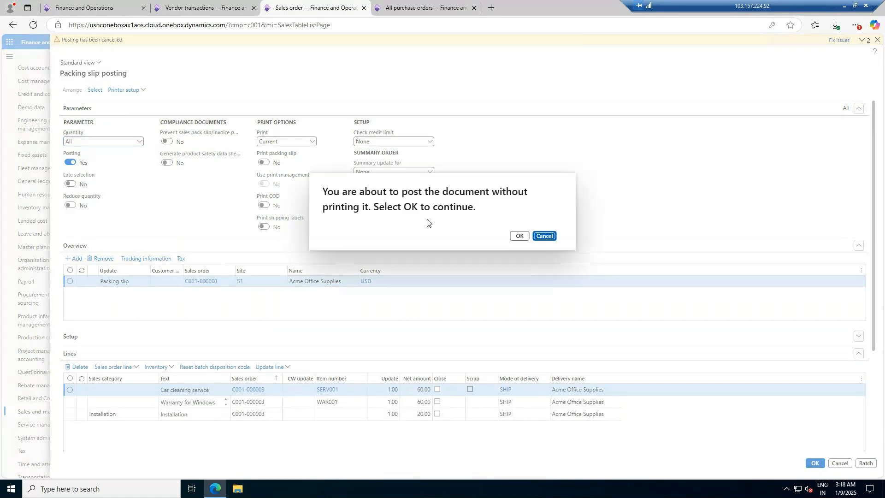
{"action": "left_click", "coordinate": [517, 236]}
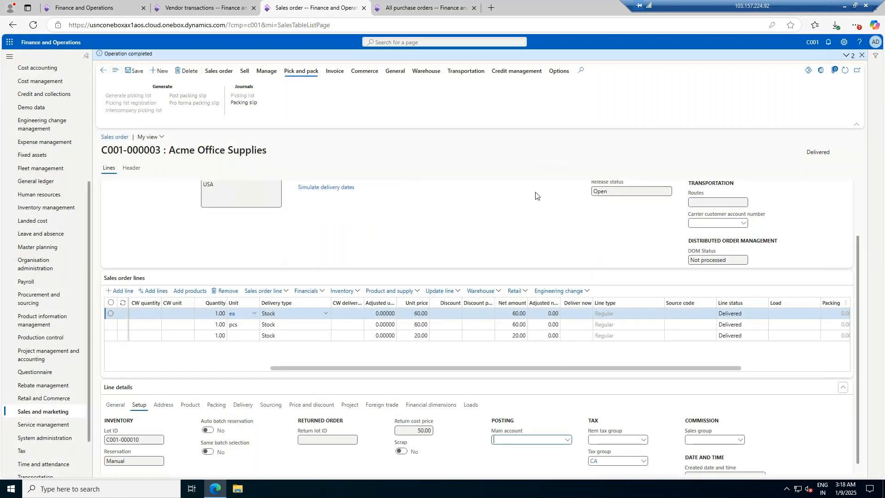
Step: Post the invoice for the sales order from its packing slip
{"action": "left_click", "coordinate": [335, 70]}
{"action": "left_click", "coordinate": [107, 95]}
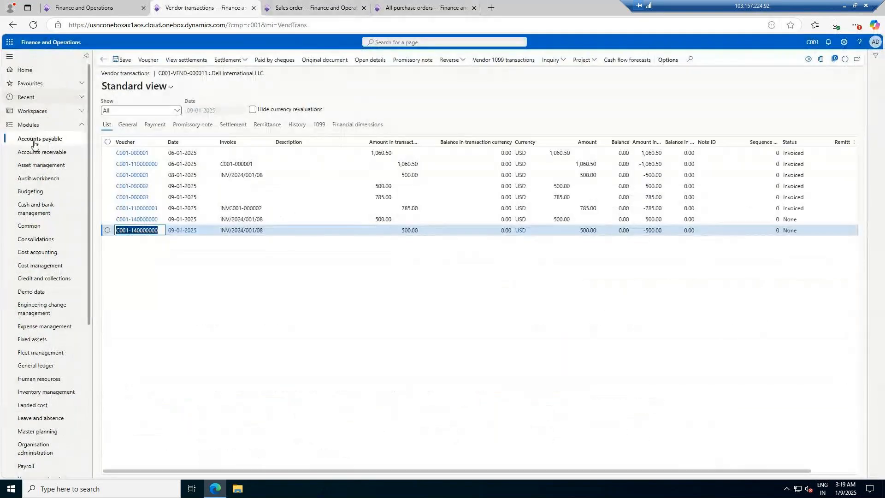
Step: Open the transactions of customer Acme Office Supplies in Accounts receivable
{"action": "left_click", "coordinate": [40, 152]}
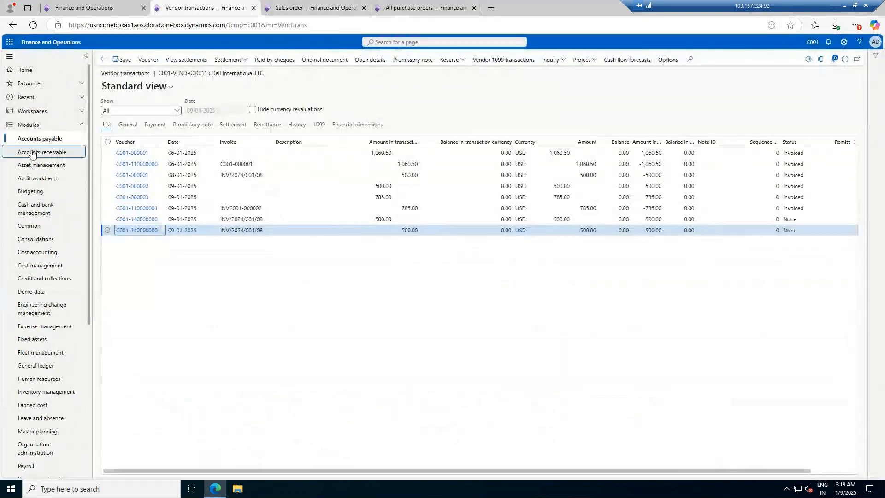
{"action": "left_click", "coordinate": [132, 106]}
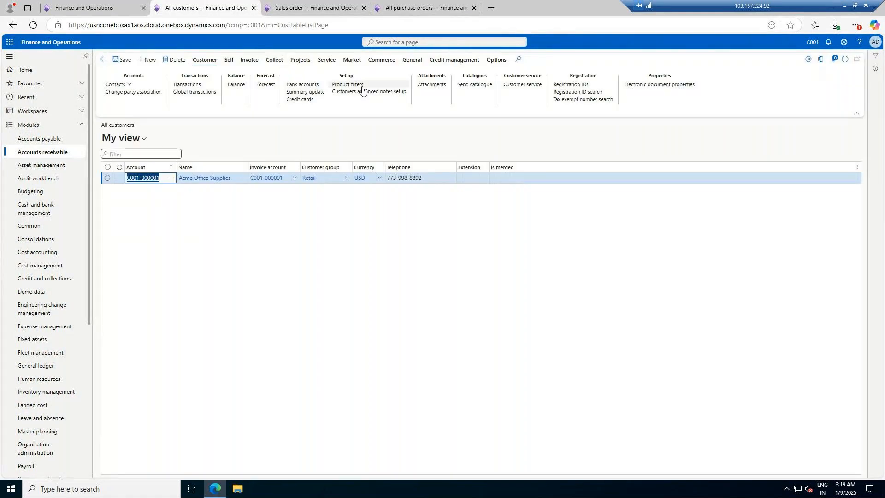
{"action": "left_click", "coordinate": [181, 85]}
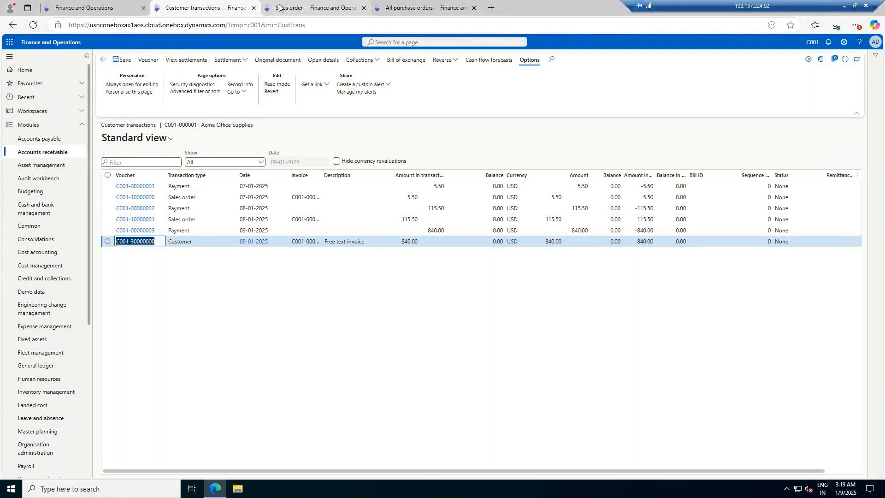
Step: Check the sales order's invoicing status and refresh the customer transactions to review the new invoice entry
{"action": "left_click", "coordinate": [322, 3]}
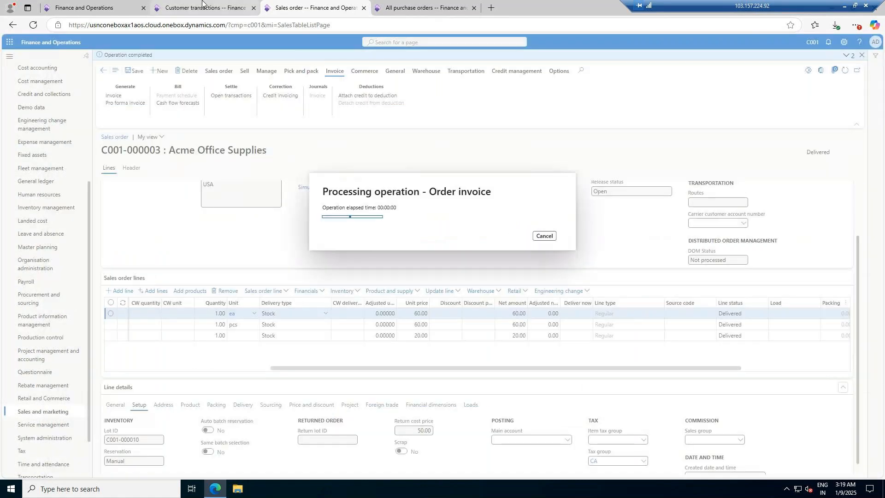
{"action": "left_click", "coordinate": [212, 6]}
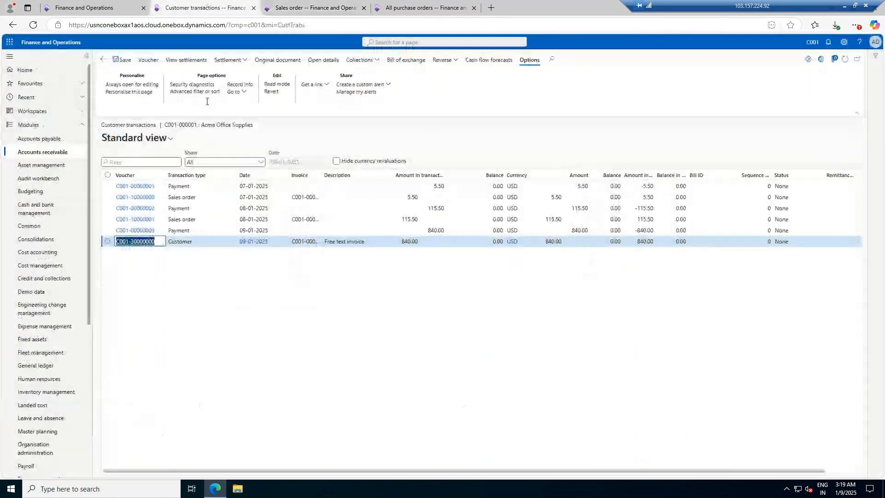
{"action": "left_click", "coordinate": [340, 6]}
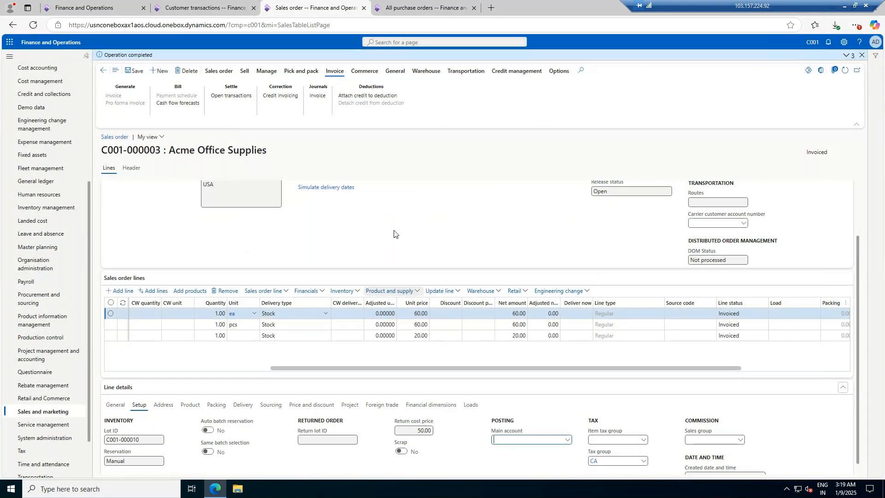
{"action": "left_click", "coordinate": [203, 8]}
{"action": "left_click", "coordinate": [845, 60]}
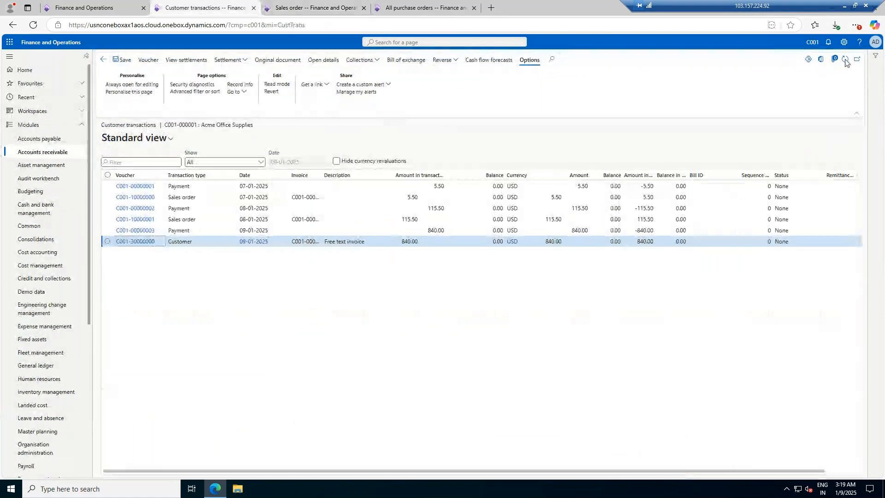
{"action": "left_click", "coordinate": [682, 240]}
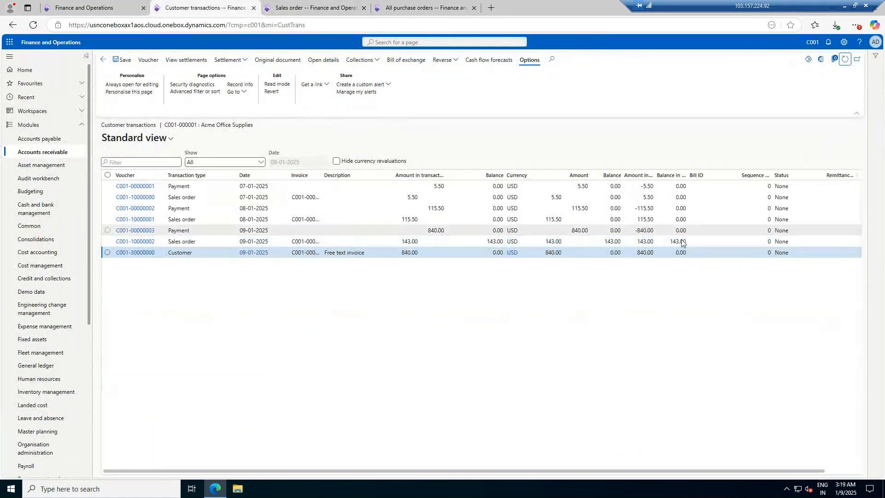
Step: Create a new customer payment journal in Accounts receivable with the journal name CustPay
{"action": "left_click", "coordinate": [350, 8]}
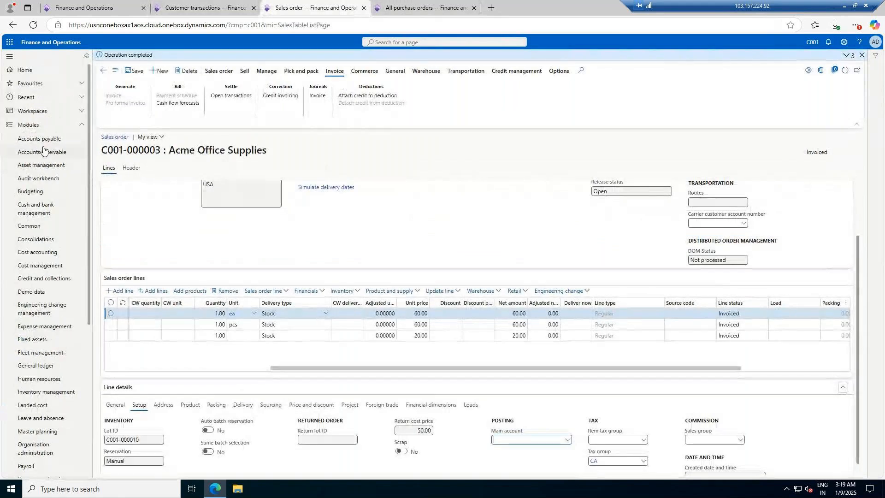
{"action": "left_click", "coordinate": [44, 154]}
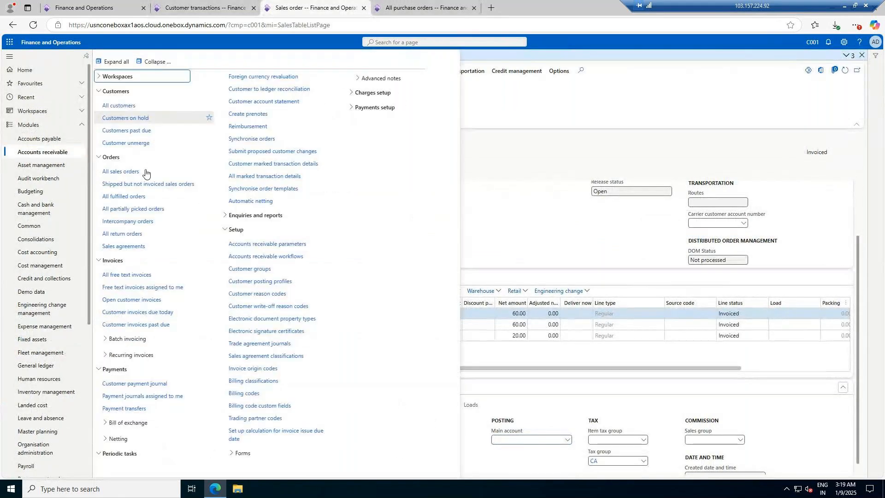
{"action": "left_click", "coordinate": [131, 383]}
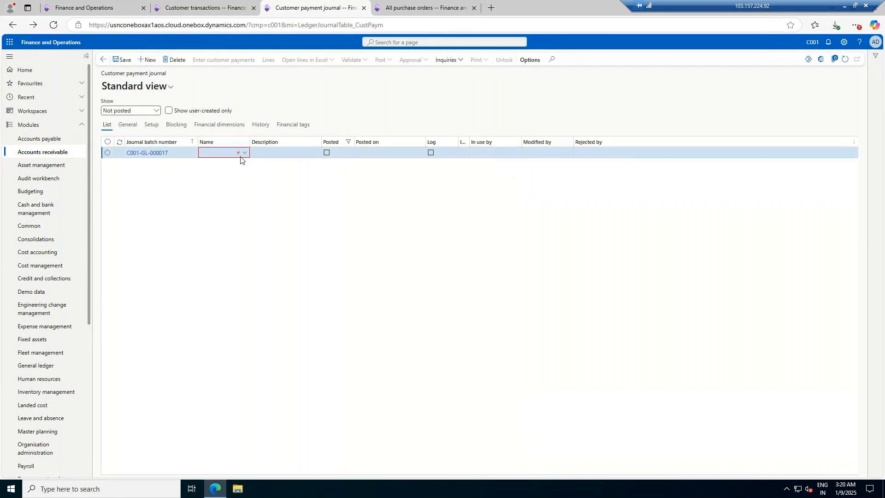
{"action": "left_click", "coordinate": [245, 152]}
{"action": "left_click", "coordinate": [216, 175]}
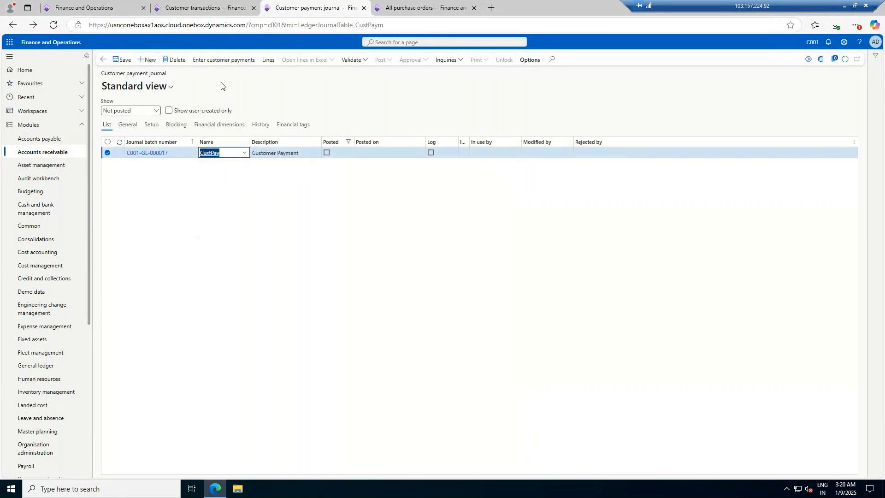
Step: Open the journal lines and add a payment line for customer Acme Office Supplies
{"action": "left_click", "coordinate": [269, 61]}
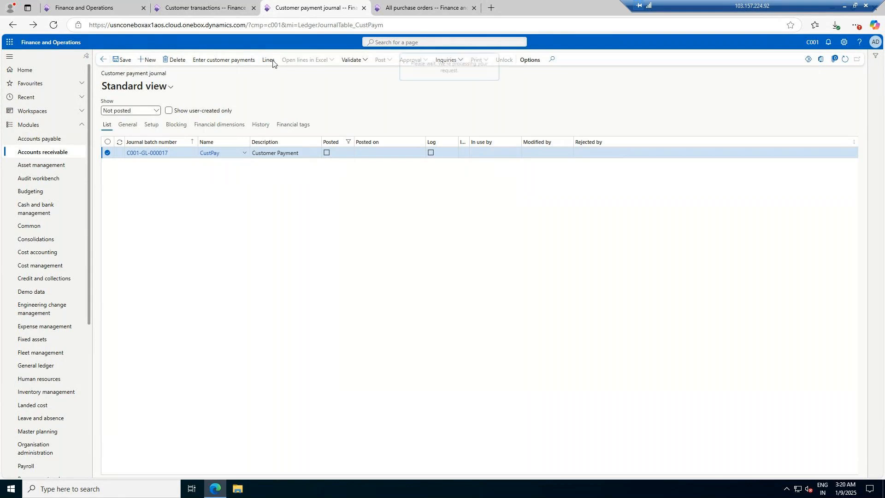
{"action": "left_click", "coordinate": [268, 60]}
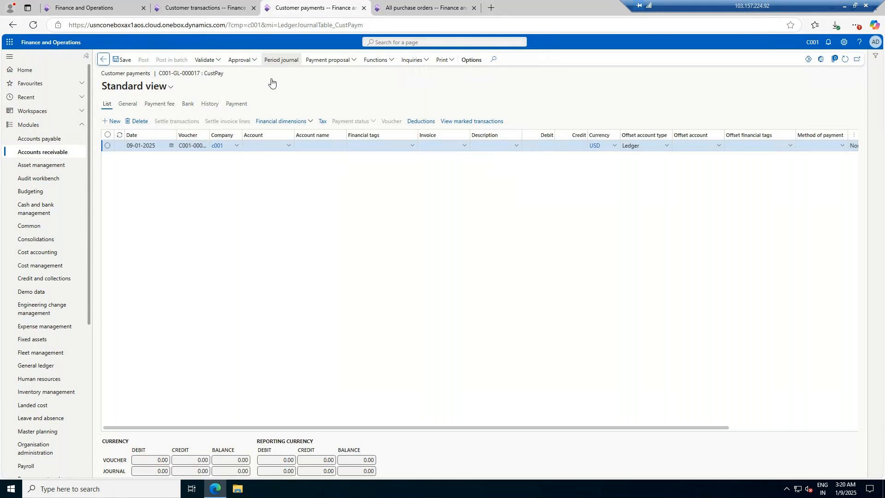
{"action": "left_click", "coordinate": [288, 147]}
{"action": "left_click", "coordinate": [272, 167]}
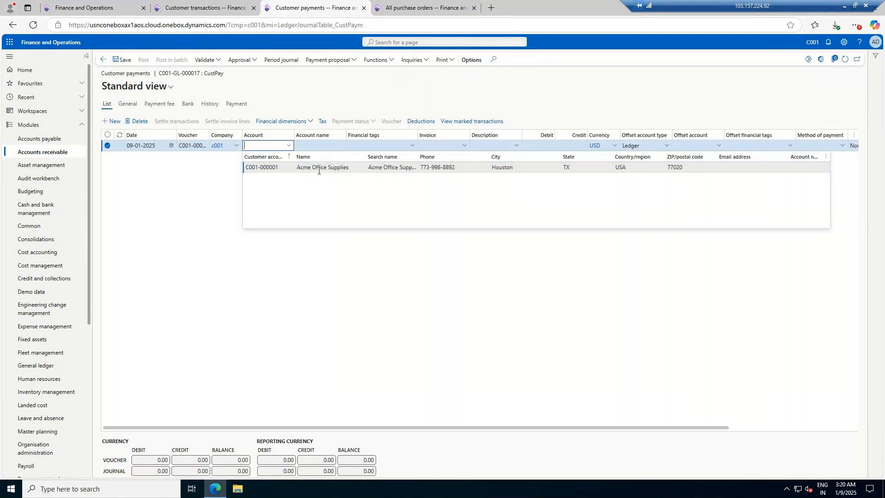
Step: Save the payment line and settle it against the open Acme Office Supplies invoice
{"action": "left_click", "coordinate": [121, 59]}
{"action": "left_click", "coordinate": [178, 122]}
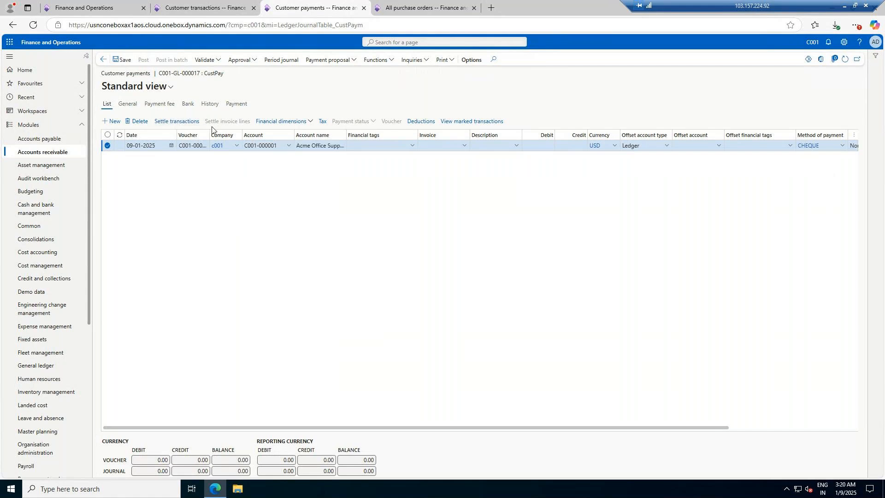
{"action": "left_click", "coordinate": [100, 122]}
{"action": "left_click", "coordinate": [866, 463]}
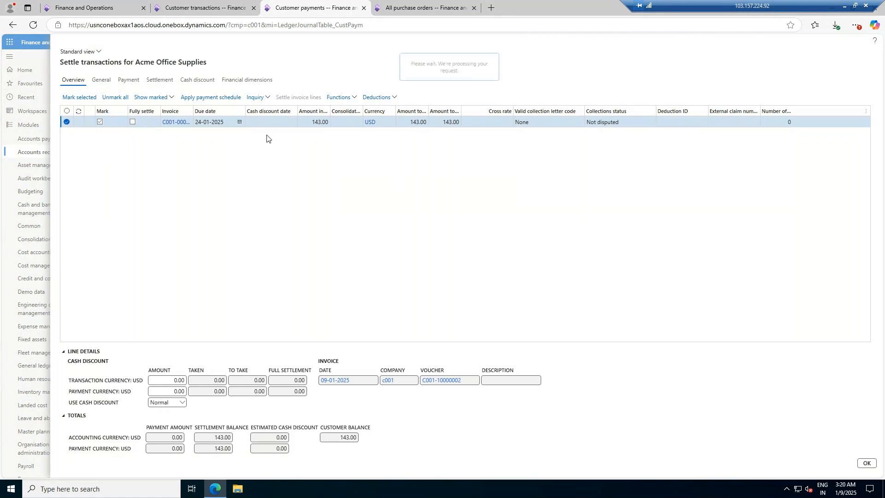
Step: Set the line's offset account type to Bank and the offset account to HSBC BANK
{"action": "left_click", "coordinate": [667, 146]}
{"action": "left_click", "coordinate": [652, 240]}
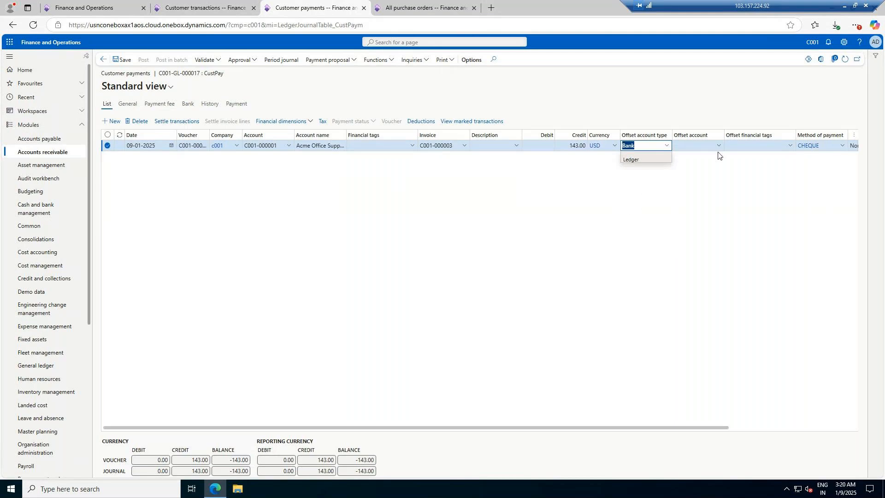
{"action": "key", "text": "Tab"}
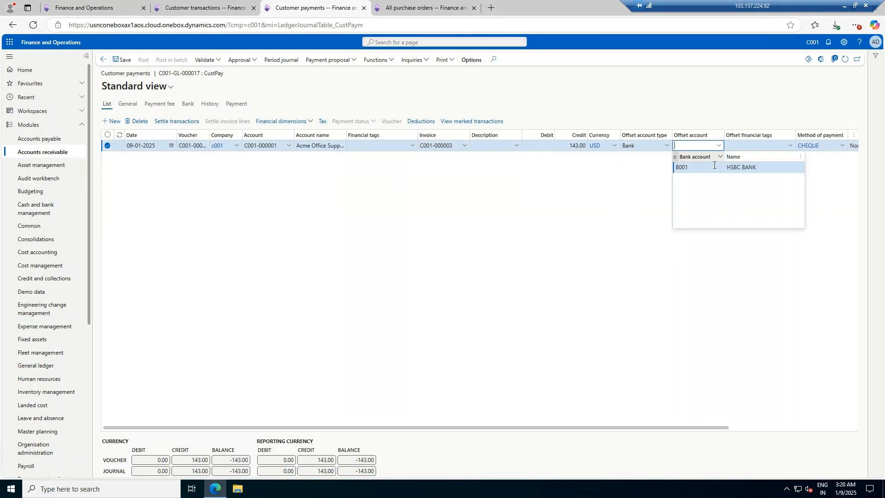
{"action": "left_click", "coordinate": [708, 169]}
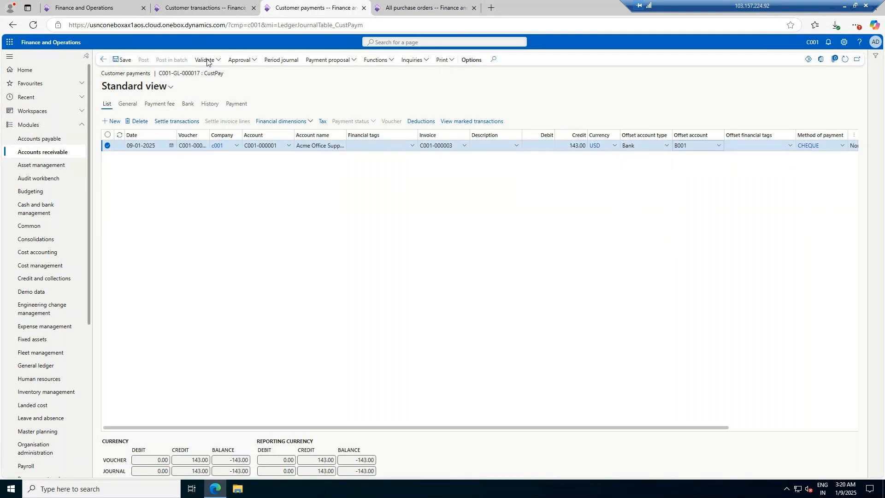
Step: Report the payment journal as ready and approve it
{"action": "left_click", "coordinate": [253, 60]}
{"action": "left_click", "coordinate": [246, 72]}
{"action": "left_click", "coordinate": [247, 60]}
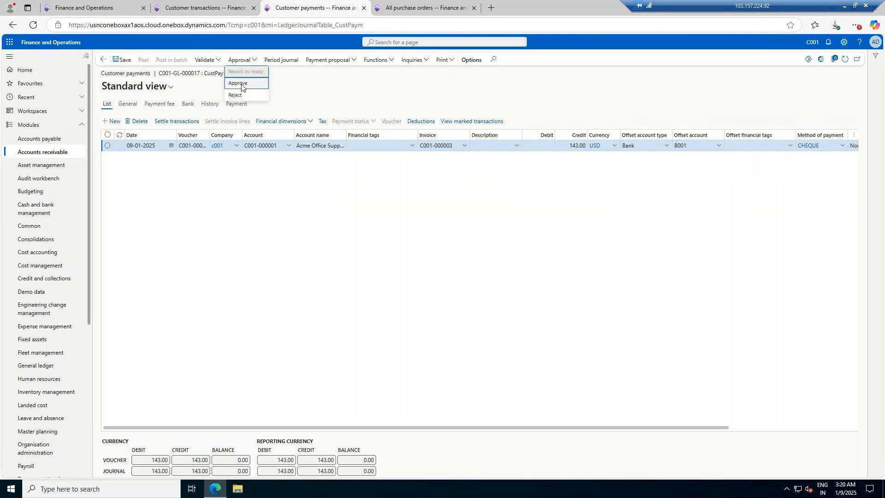
{"action": "left_click", "coordinate": [245, 82]}
Step: Print the payment journal to screen and return to the journal lines
{"action": "left_click", "coordinate": [452, 60]}
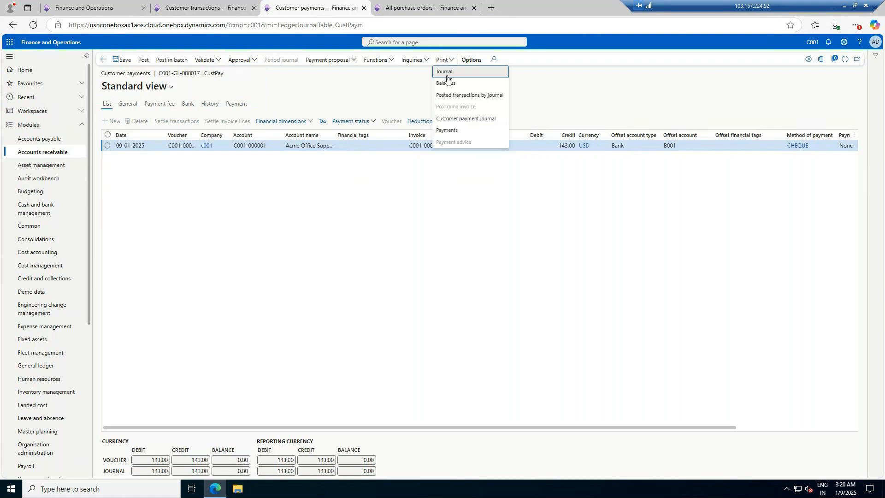
{"action": "left_click", "coordinate": [445, 72]}
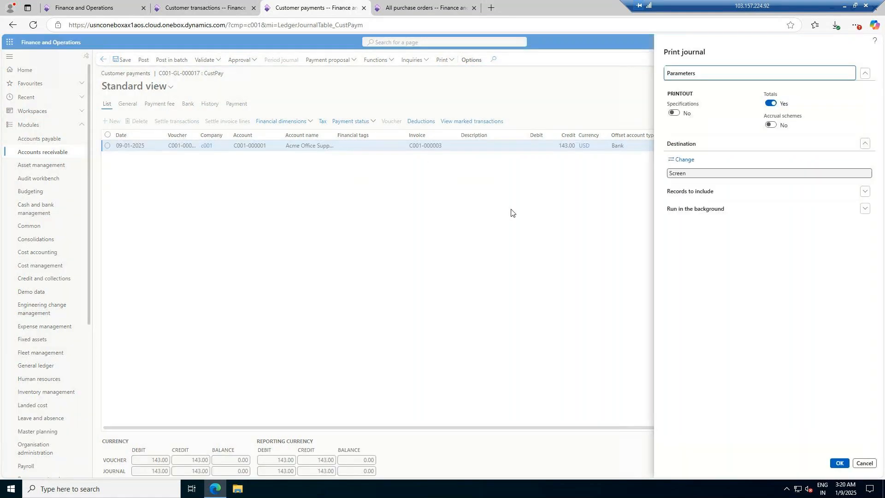
{"action": "left_click", "coordinate": [840, 462]}
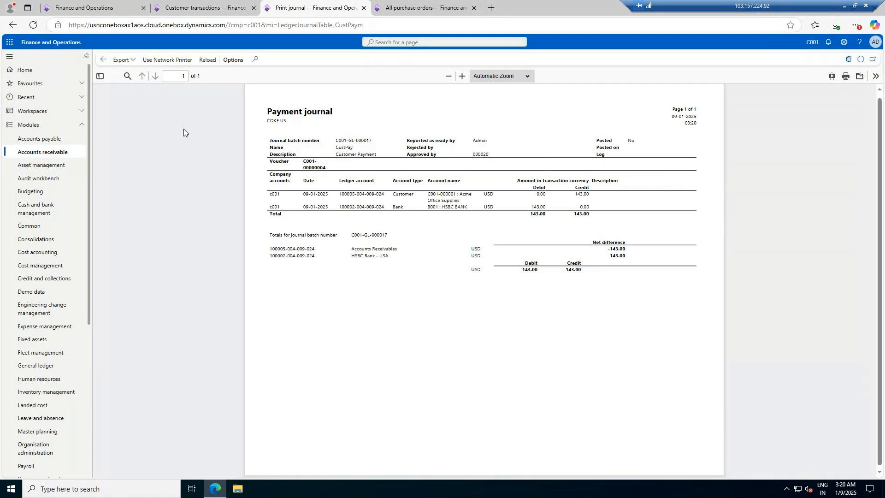
{"action": "left_click", "coordinate": [103, 60]}
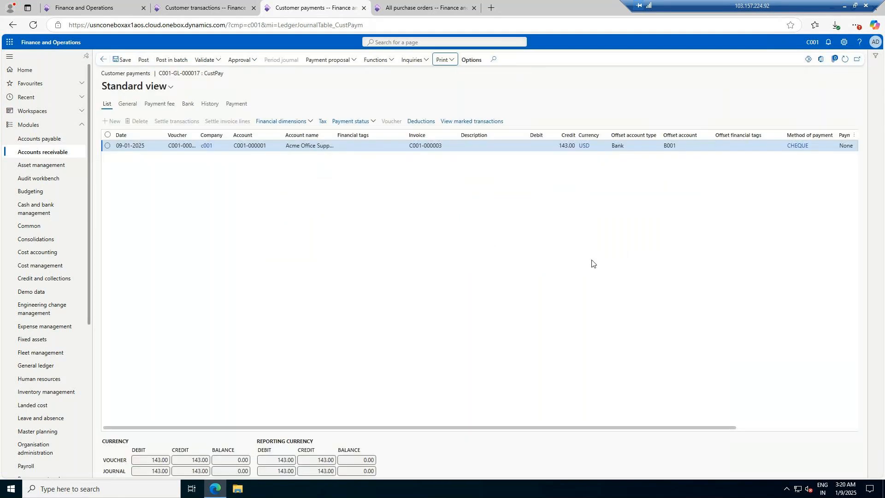
Step: Post the customer payment journal
{"action": "left_click", "coordinate": [141, 60]}
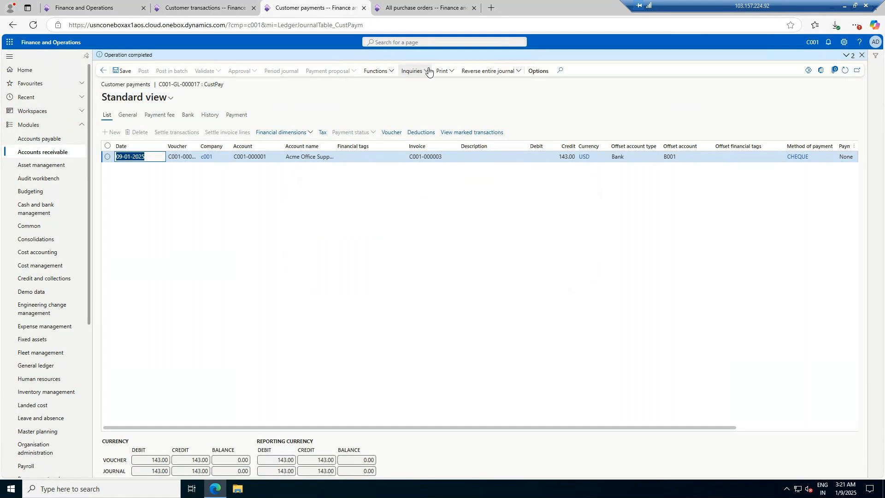
{"action": "left_click", "coordinate": [443, 71]}
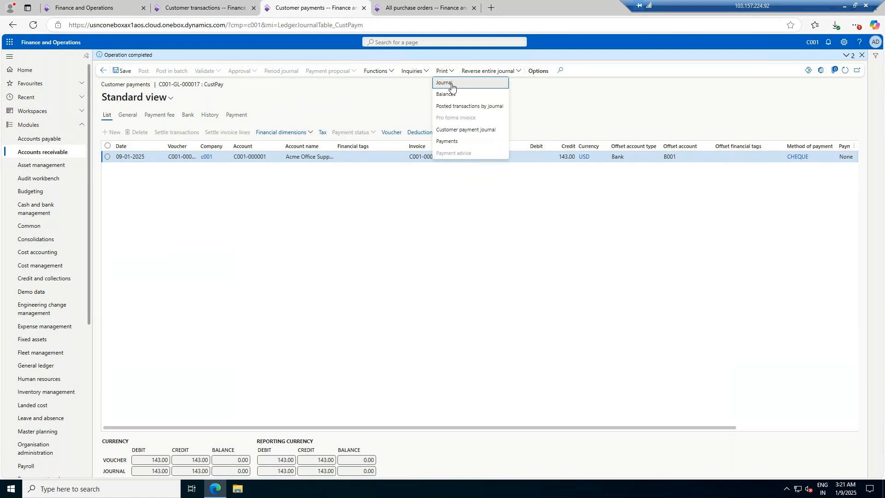
{"action": "left_click", "coordinate": [370, 98]}
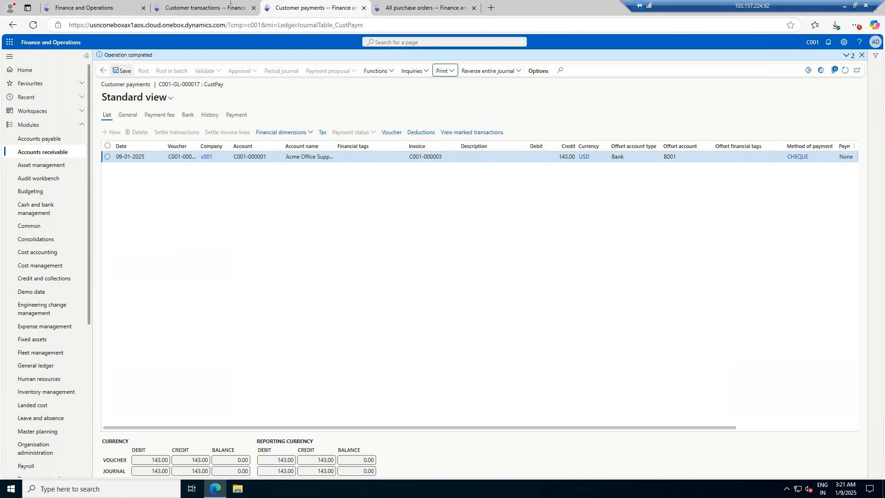
Step: Refresh the customer transactions for Acme Office Supplies to review the posted payment
{"action": "left_click", "coordinate": [178, 6]}
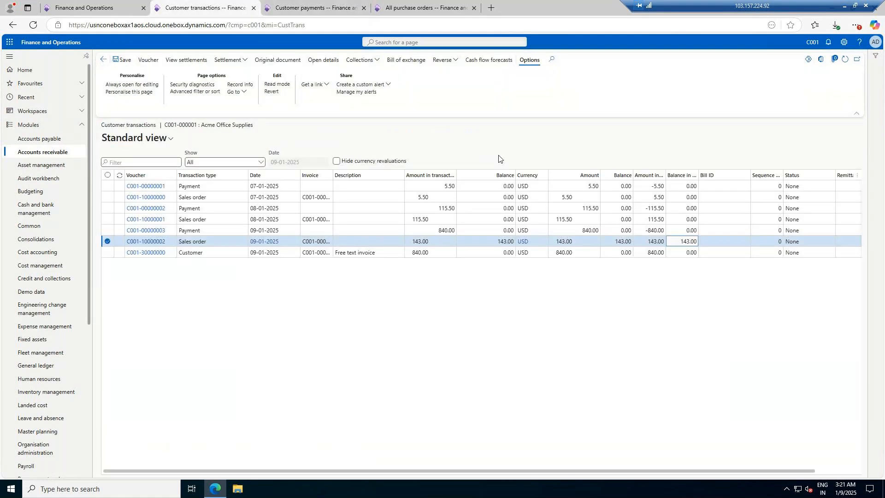
{"action": "left_click", "coordinate": [845, 59]}
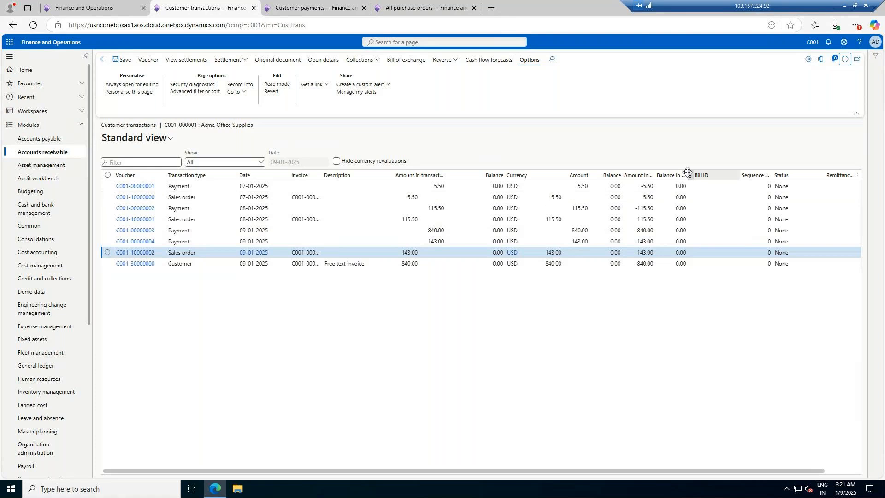
{"action": "left_click", "coordinate": [103, 60]}
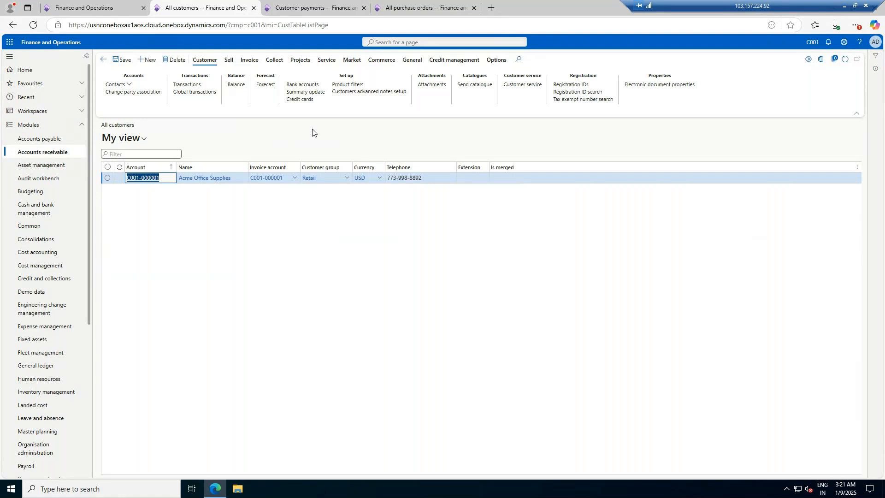
{"action": "left_click", "coordinate": [58, 138]}
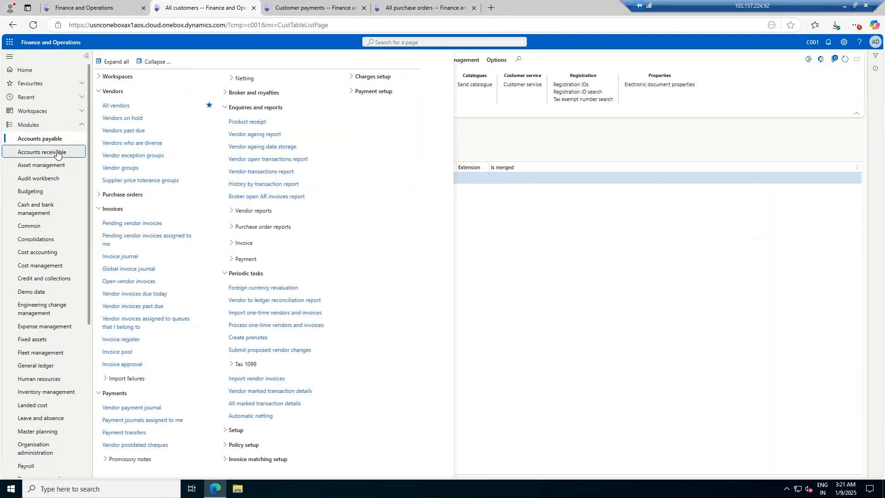
{"action": "left_click", "coordinate": [57, 152]}
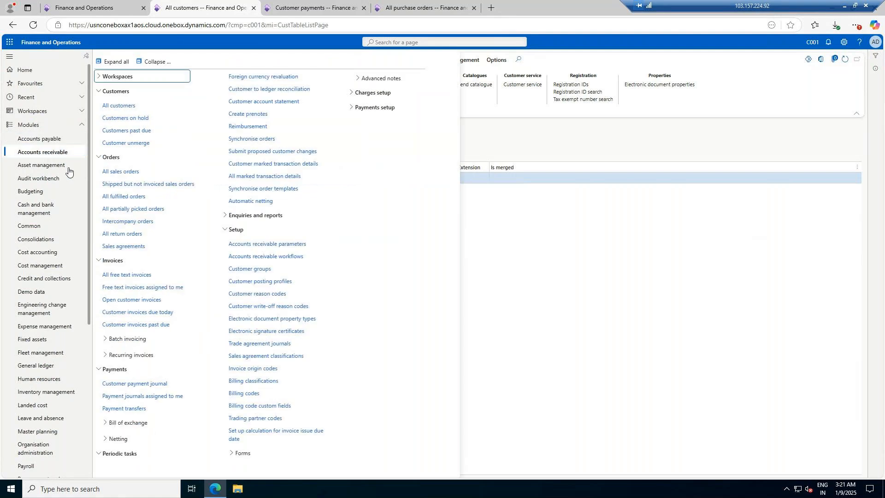
{"action": "scroll", "coordinate": [26, 409], "scroll_direction": "down", "scroll_amount": 5}
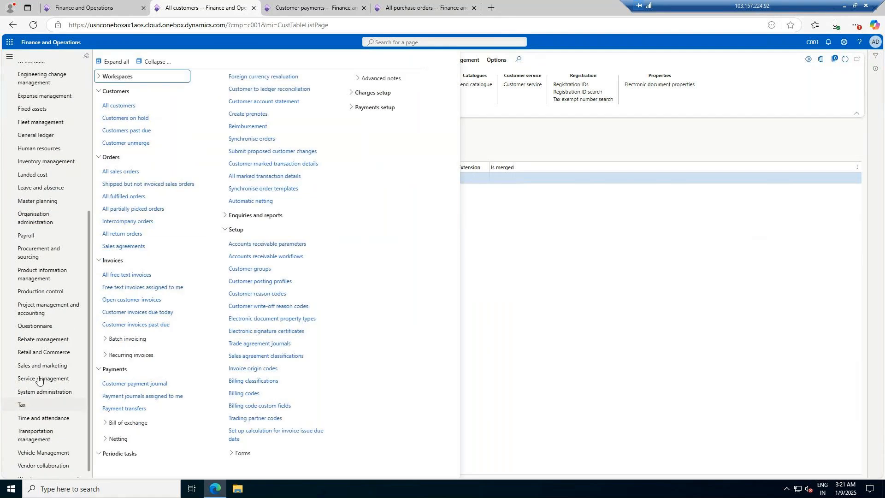
{"action": "left_click", "coordinate": [50, 277]}
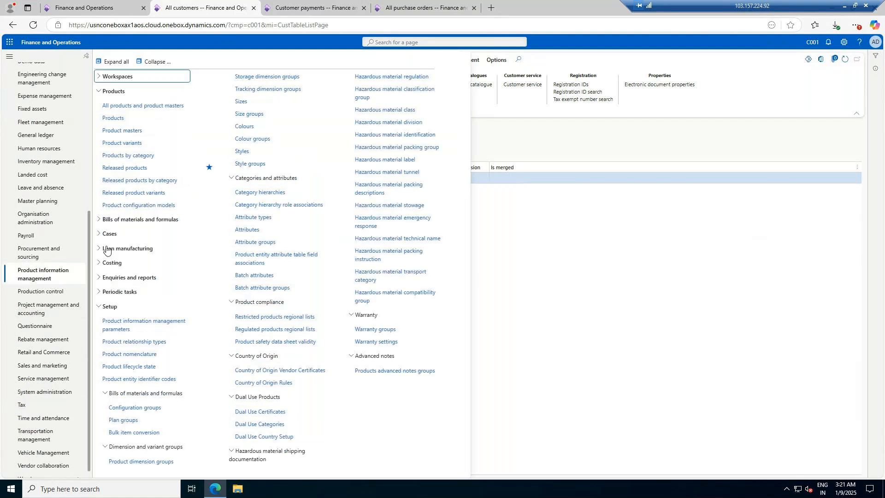
{"action": "left_click", "coordinate": [39, 252]}
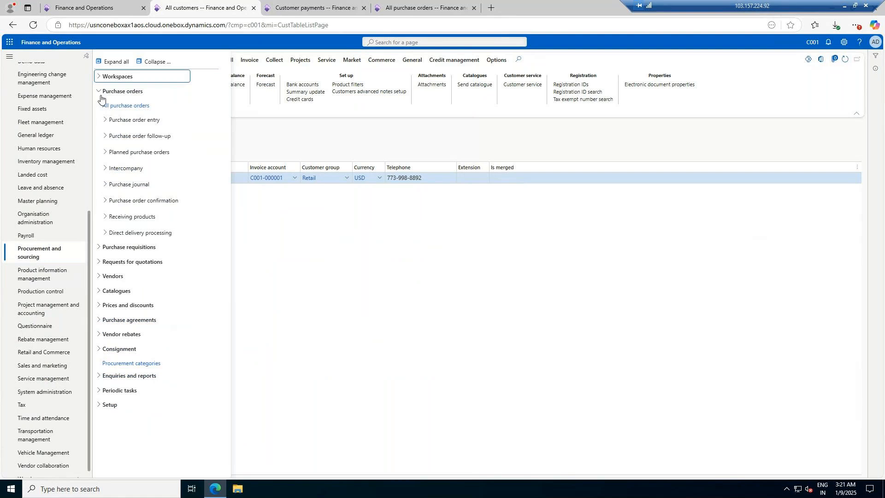
{"action": "left_click", "coordinate": [106, 91]}
{"action": "left_click", "coordinate": [100, 106]}
{"action": "left_click", "coordinate": [99, 106]}
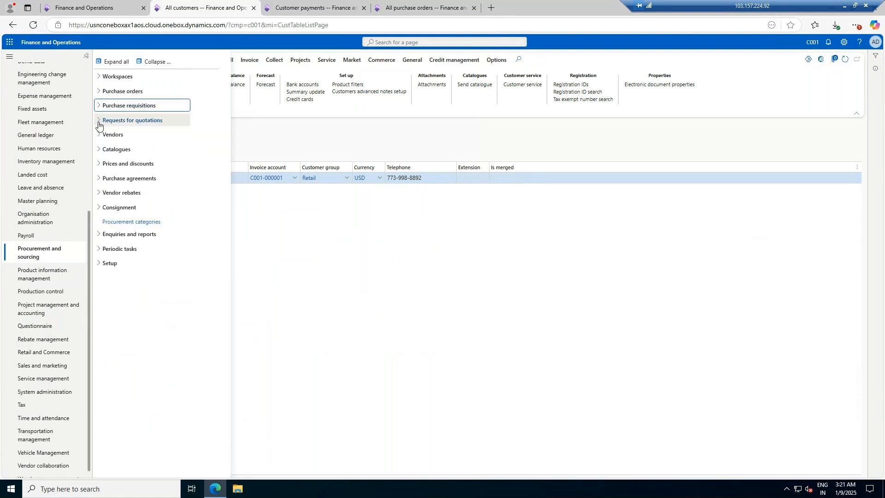
{"action": "left_click", "coordinate": [98, 180]}
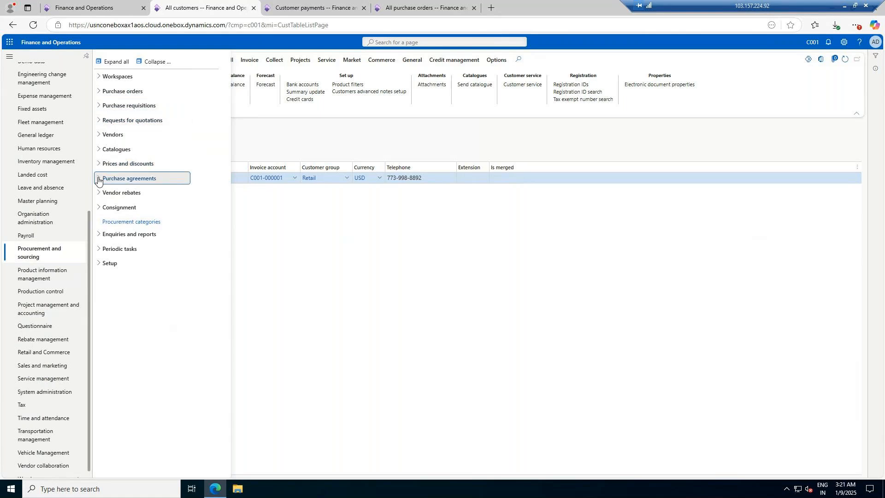
{"action": "left_click", "coordinate": [98, 180]}
{"action": "left_click", "coordinate": [174, 178]}
{"action": "left_click", "coordinate": [845, 7]}
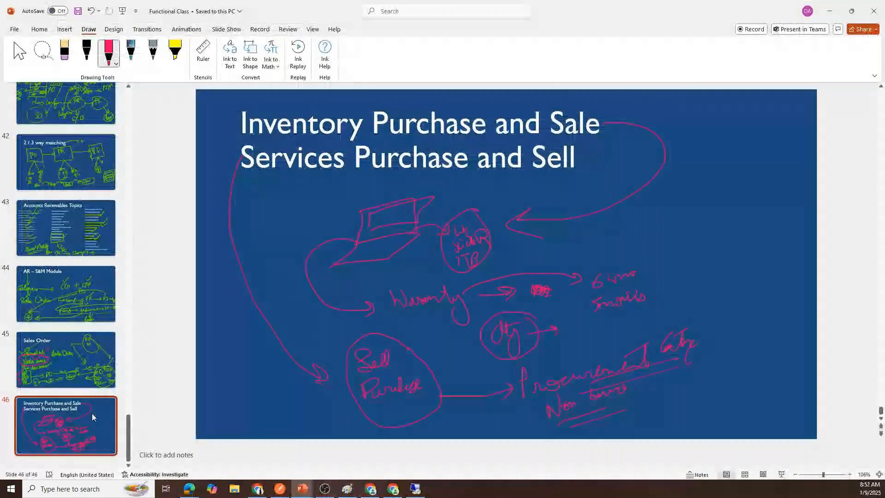